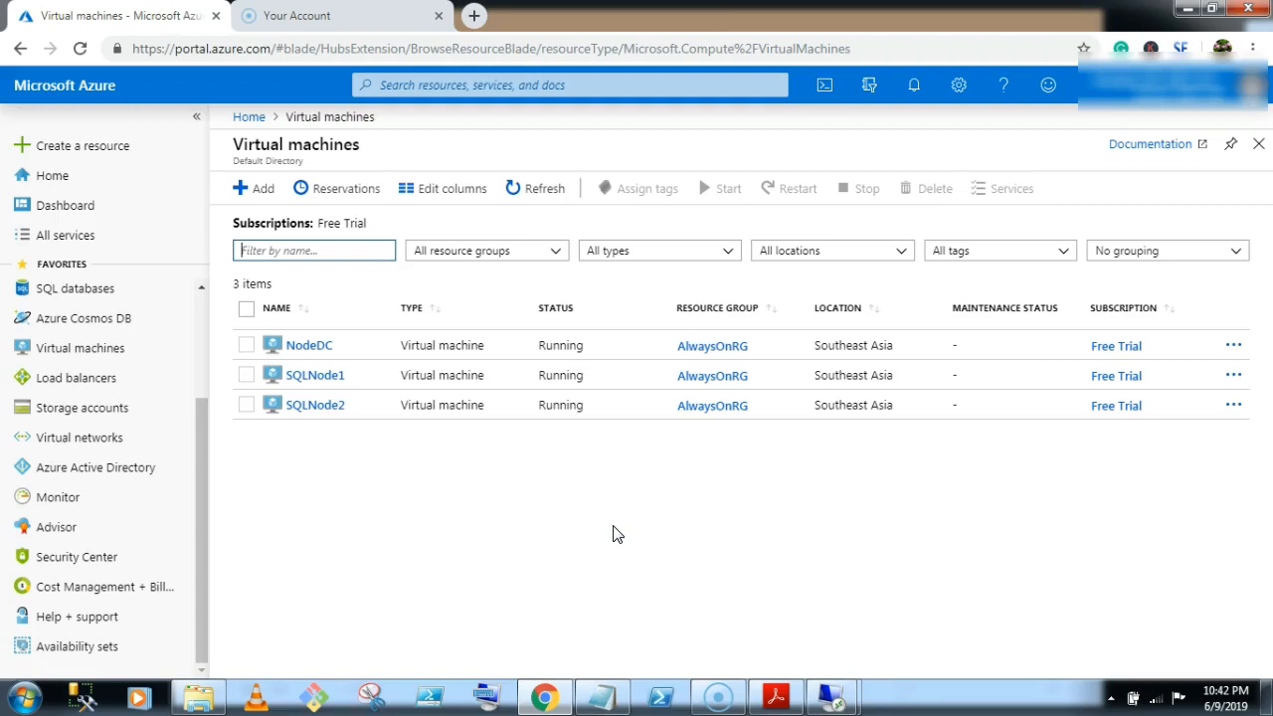
Open the NodeDC virtual machine from the Azure Virtual machines list.
click(405, 563)
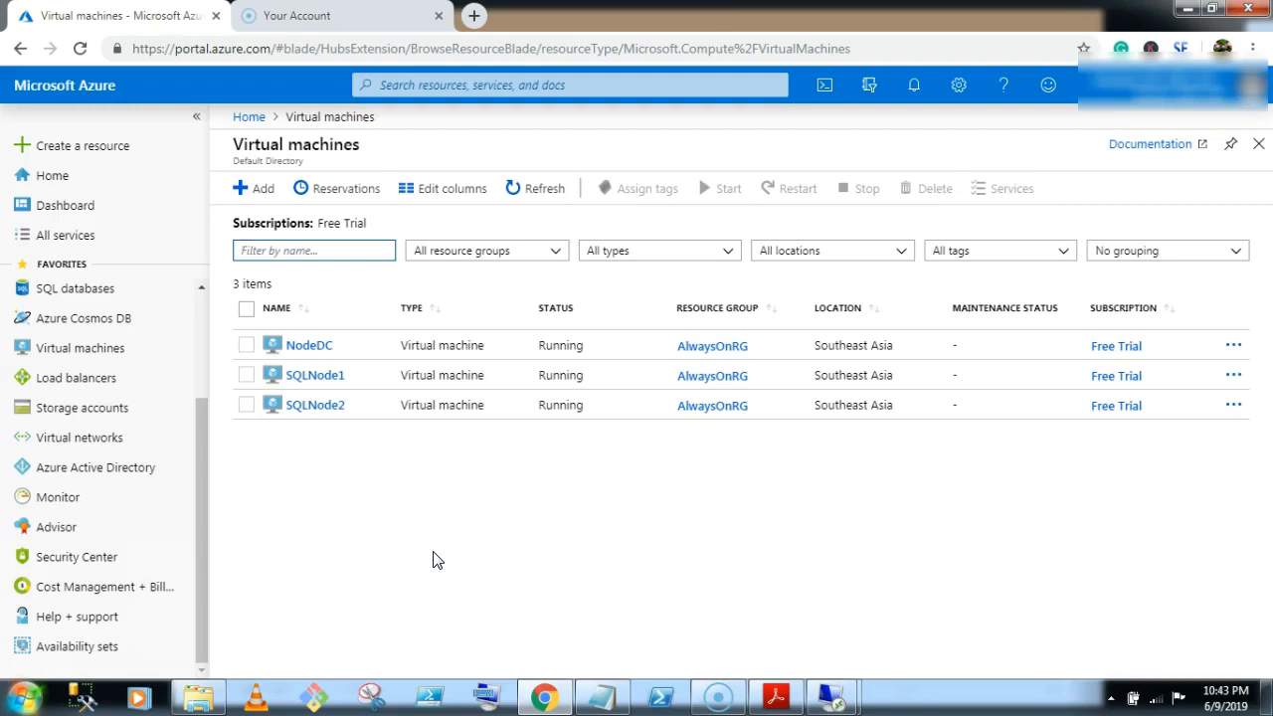
click(306, 345)
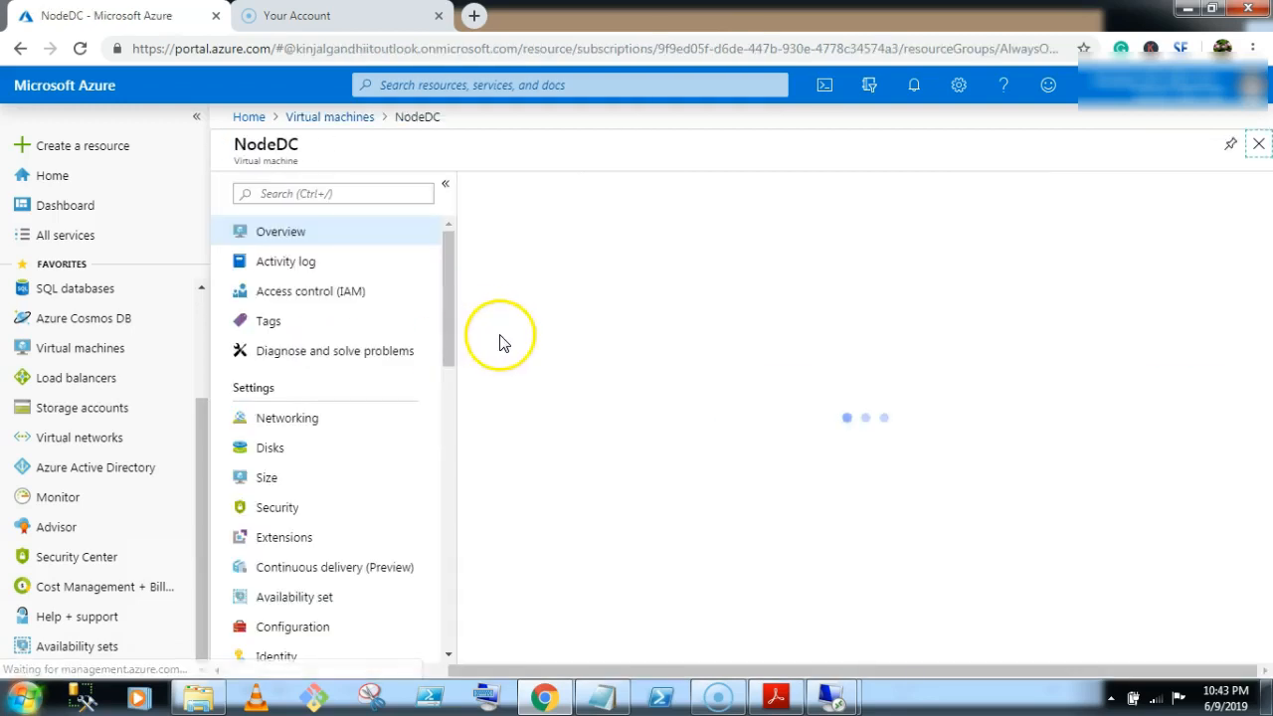
Download NodeDC's RDP file, open it and sign in with the admin password.
click(509, 188)
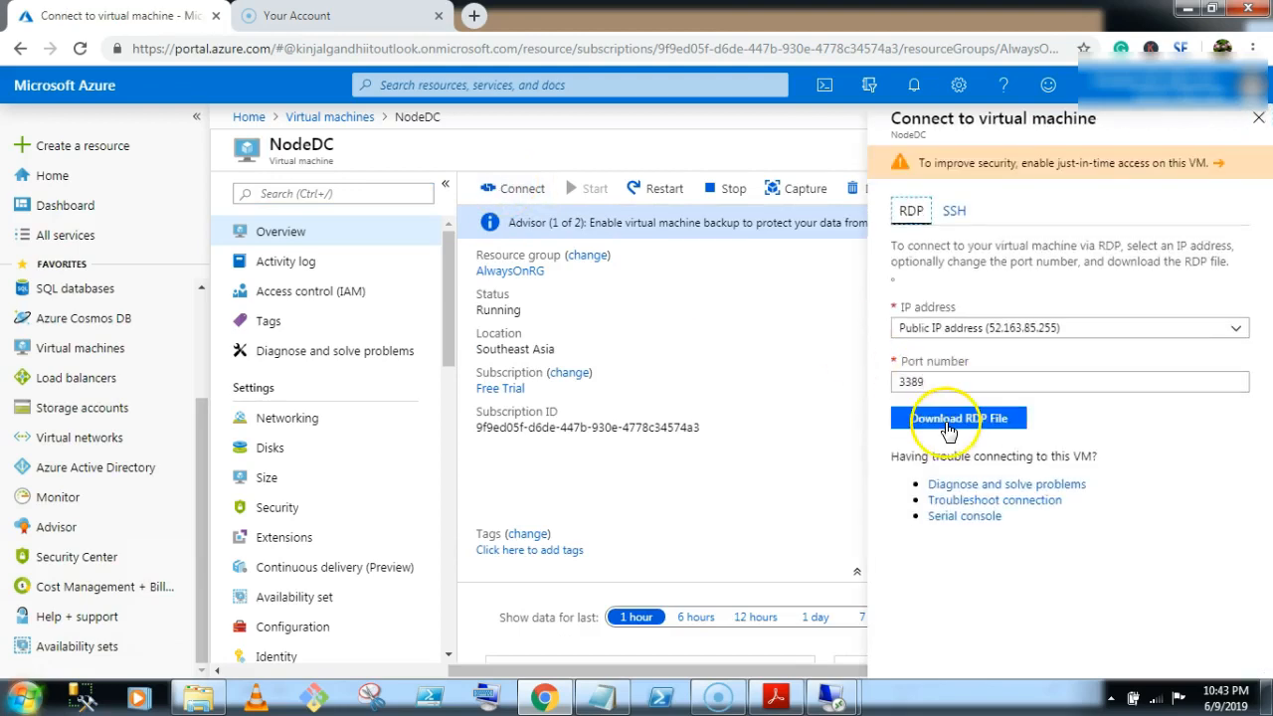
click(930, 419)
click(109, 659)
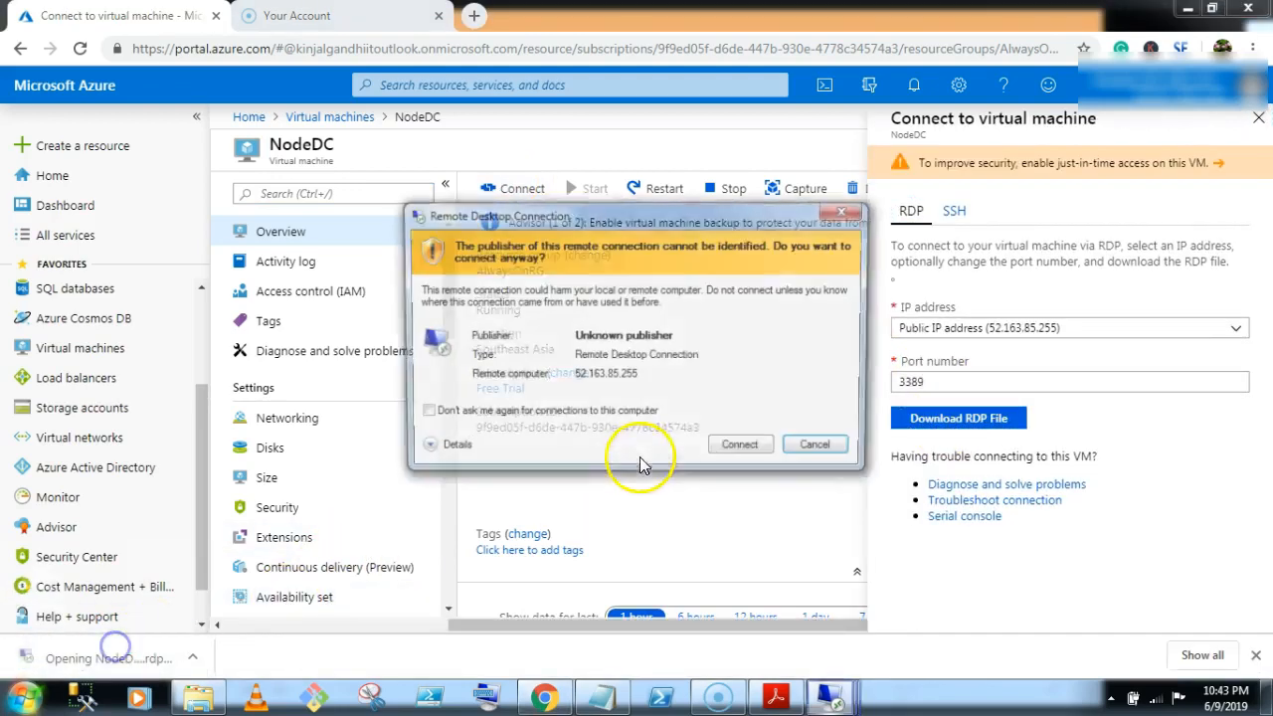
text(********)
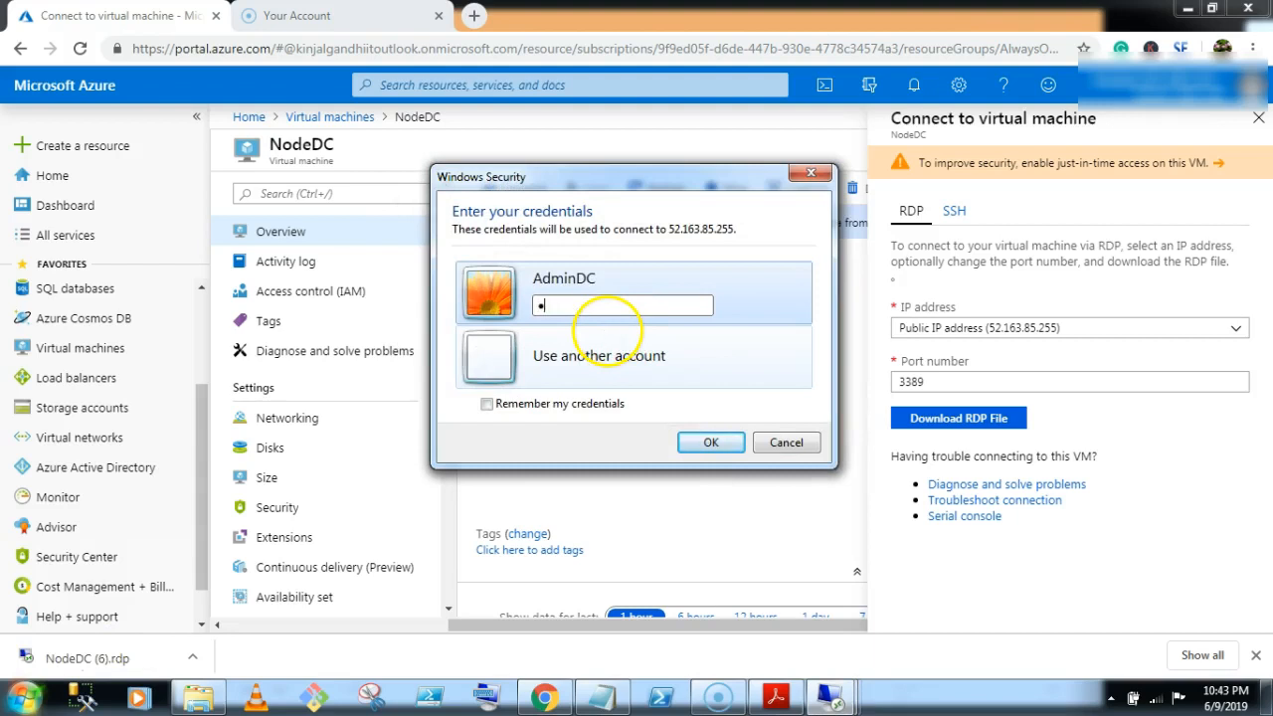
text(*****)
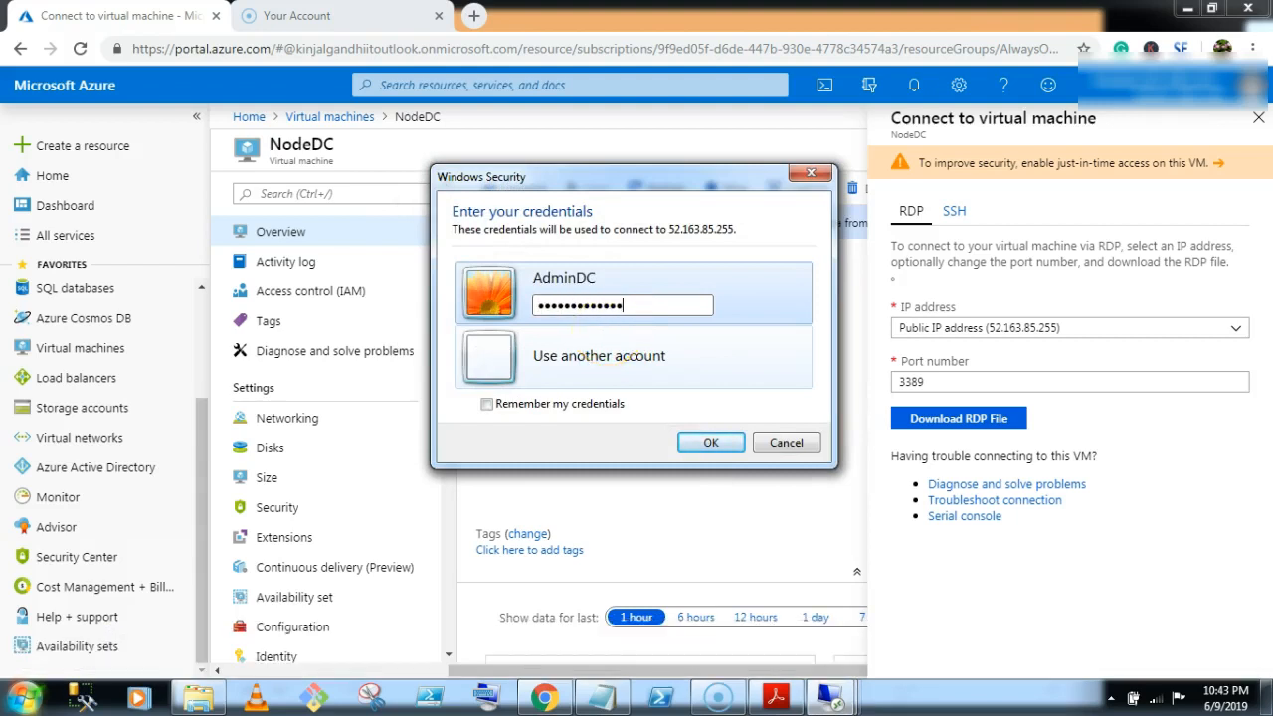
key(Return)
Search the remote Start screen for dsa.msc.
click(48, 679)
click(1202, 68)
text(dsa.)
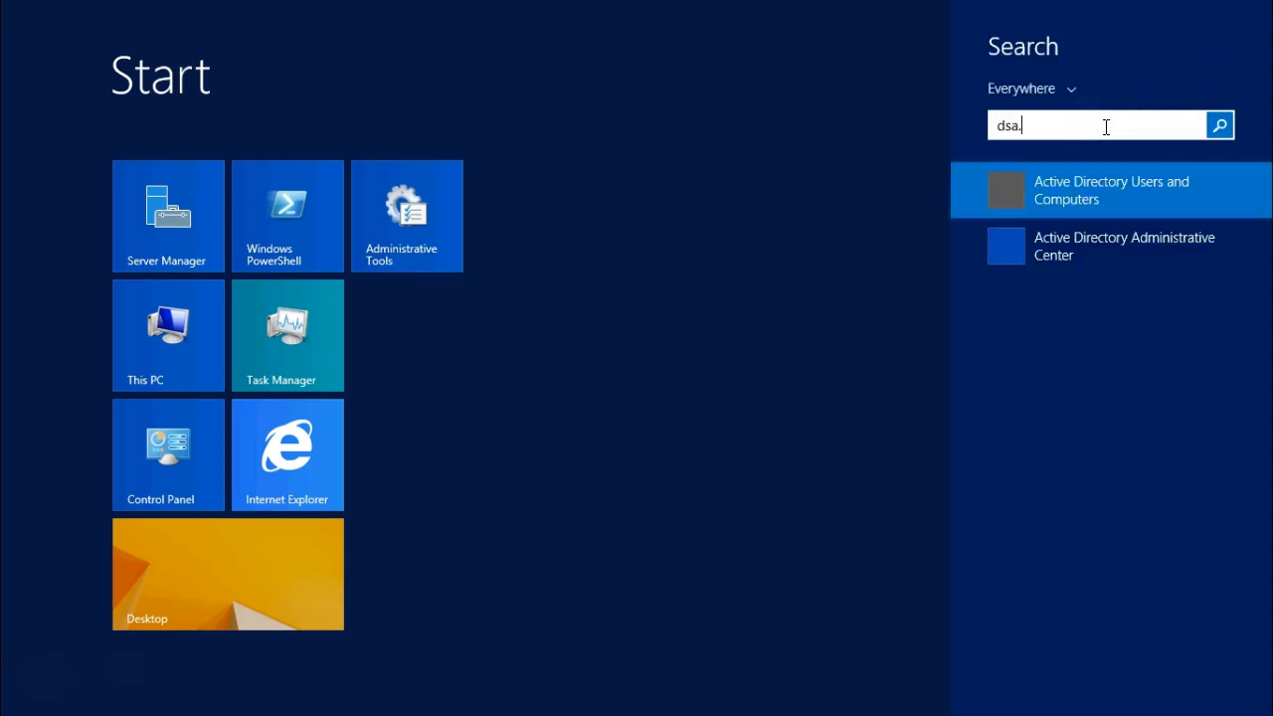
text(msc)
Launch dsa.msc, maximize the console and open the Sqlbrainbox.com Users container.
key(Return)
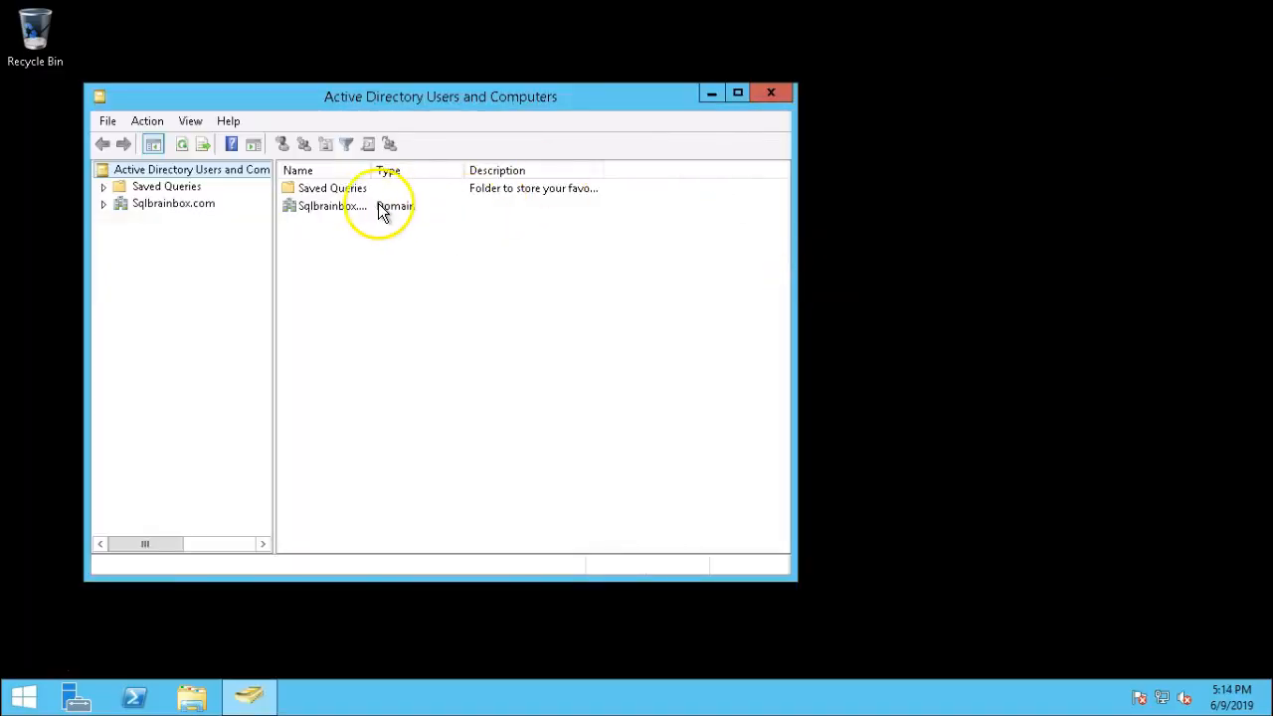
click(366, 205)
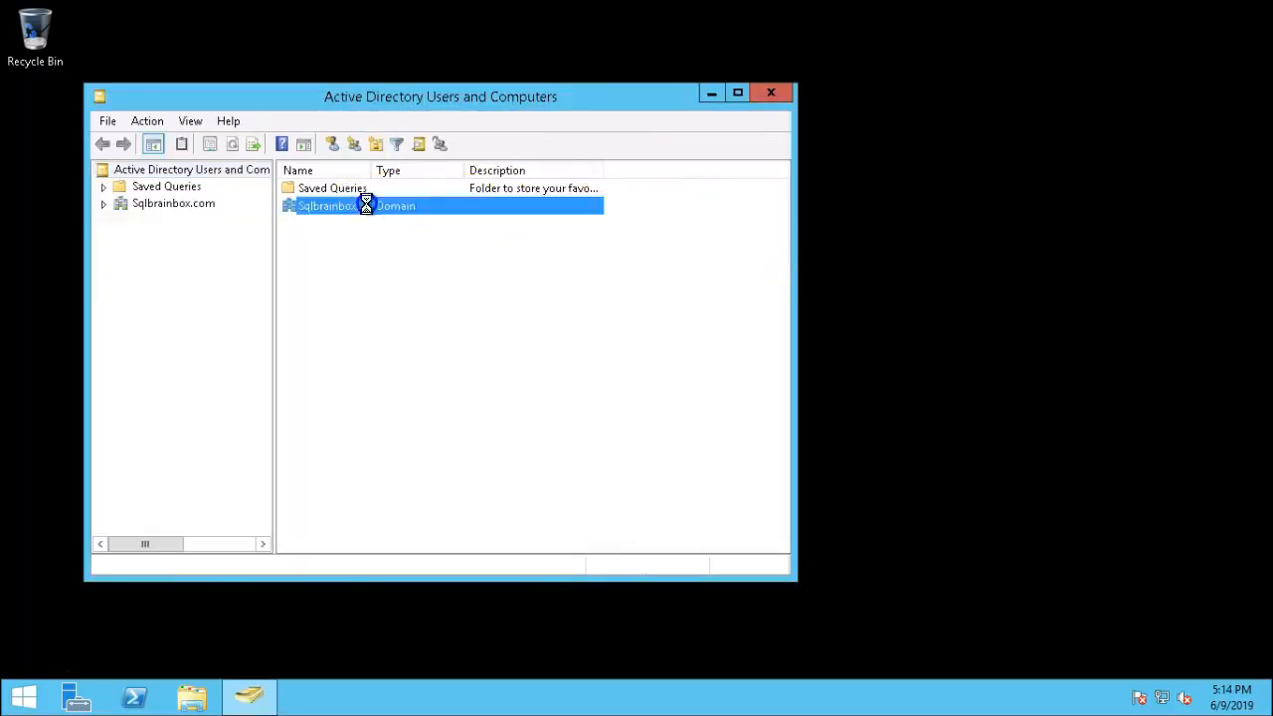
click(737, 92)
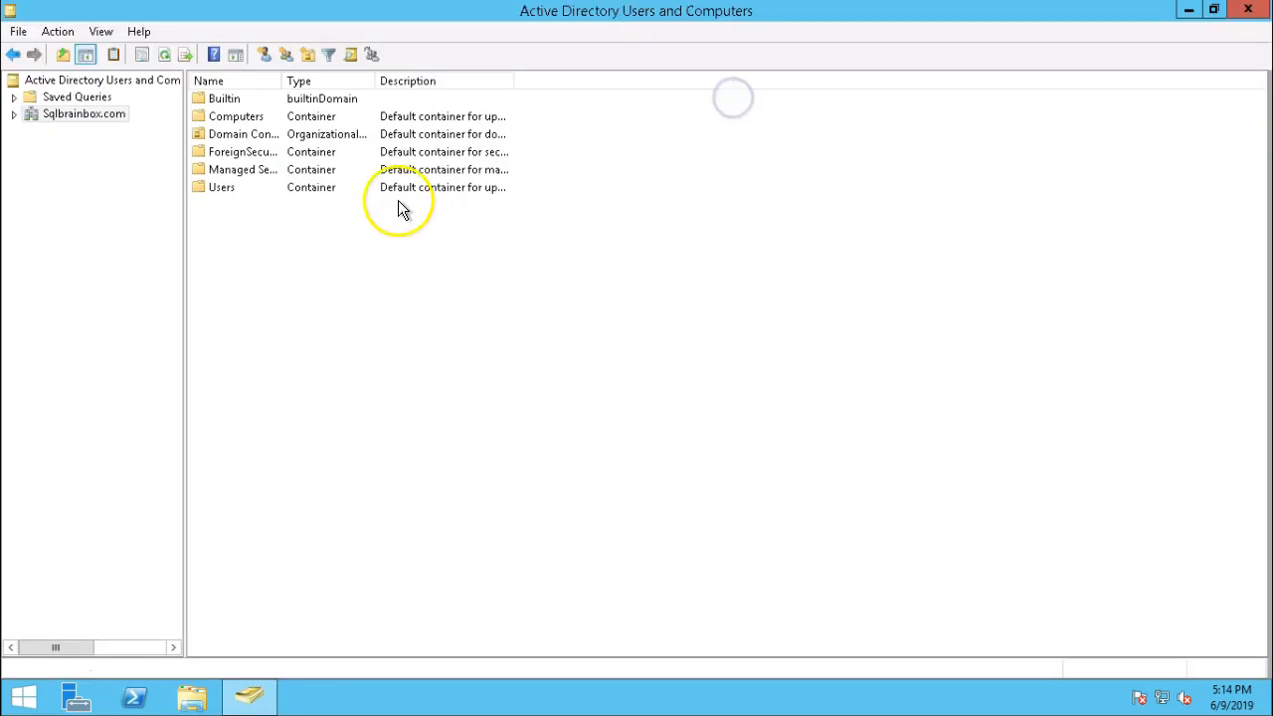
double_click(230, 191)
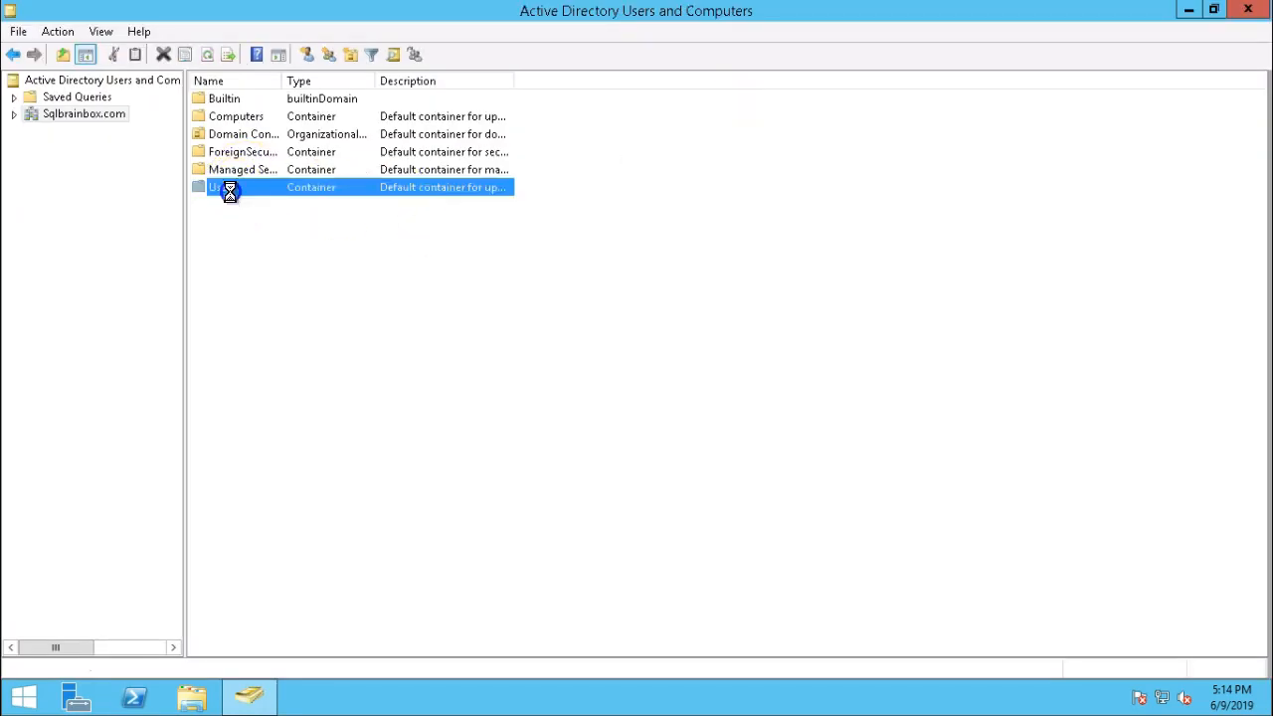
double_click(281, 81)
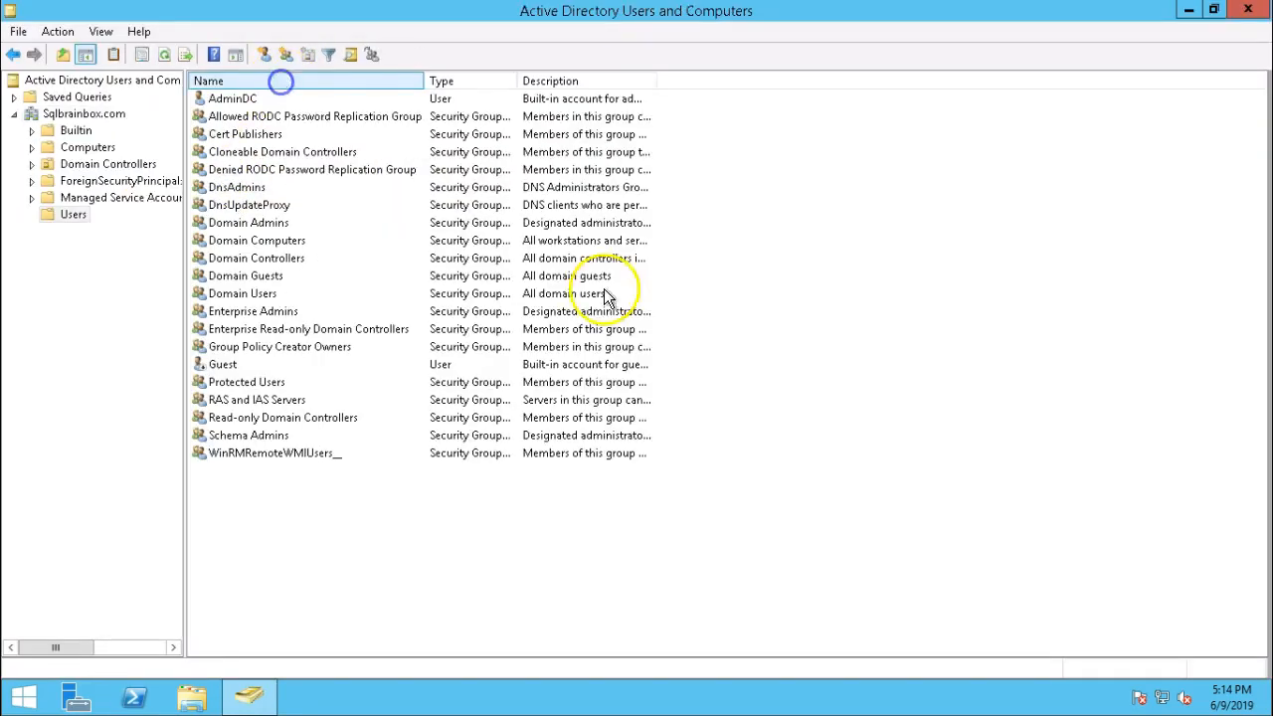
Choose New > User from the Users container's context menu.
right_click(563, 541)
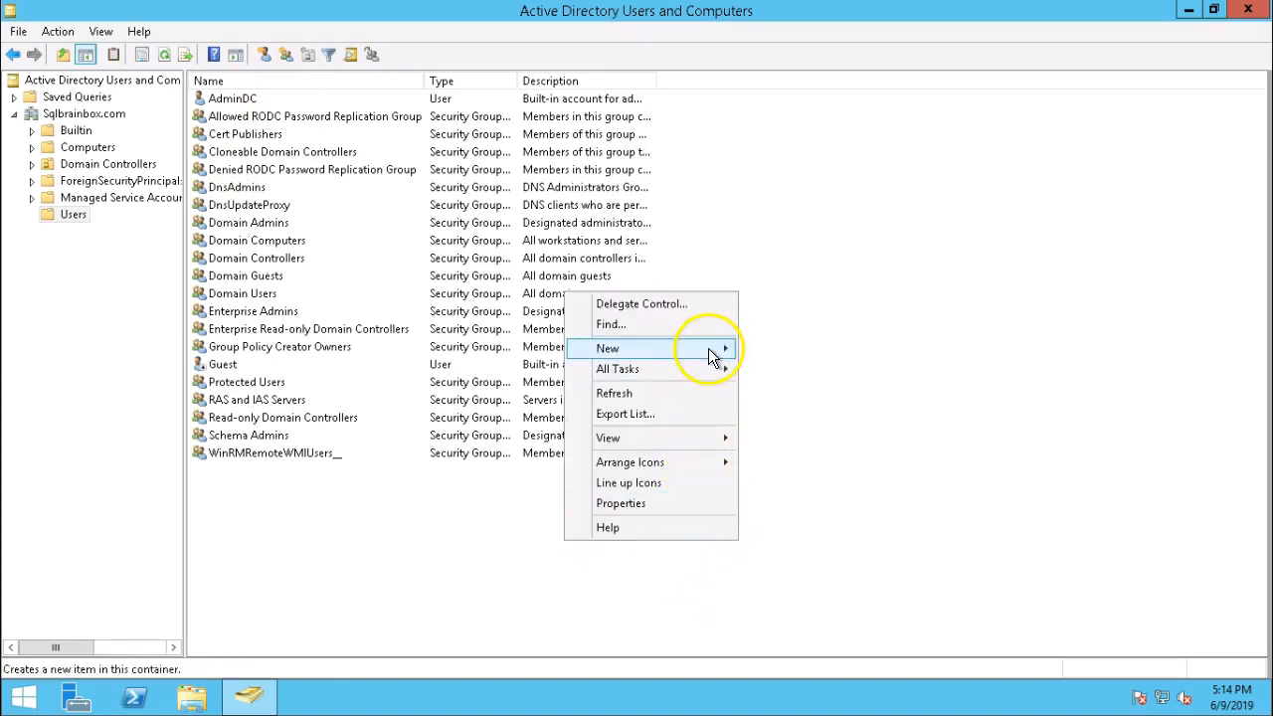
mouse_move(708, 348)
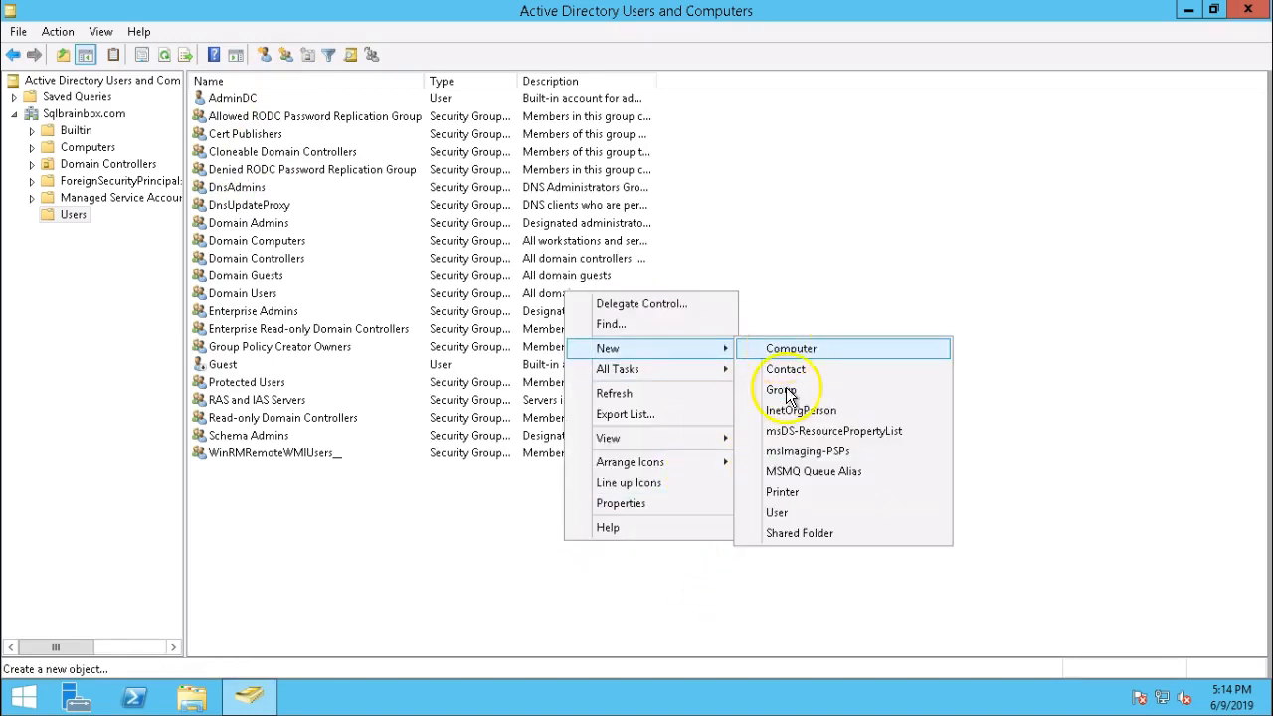
click(782, 514)
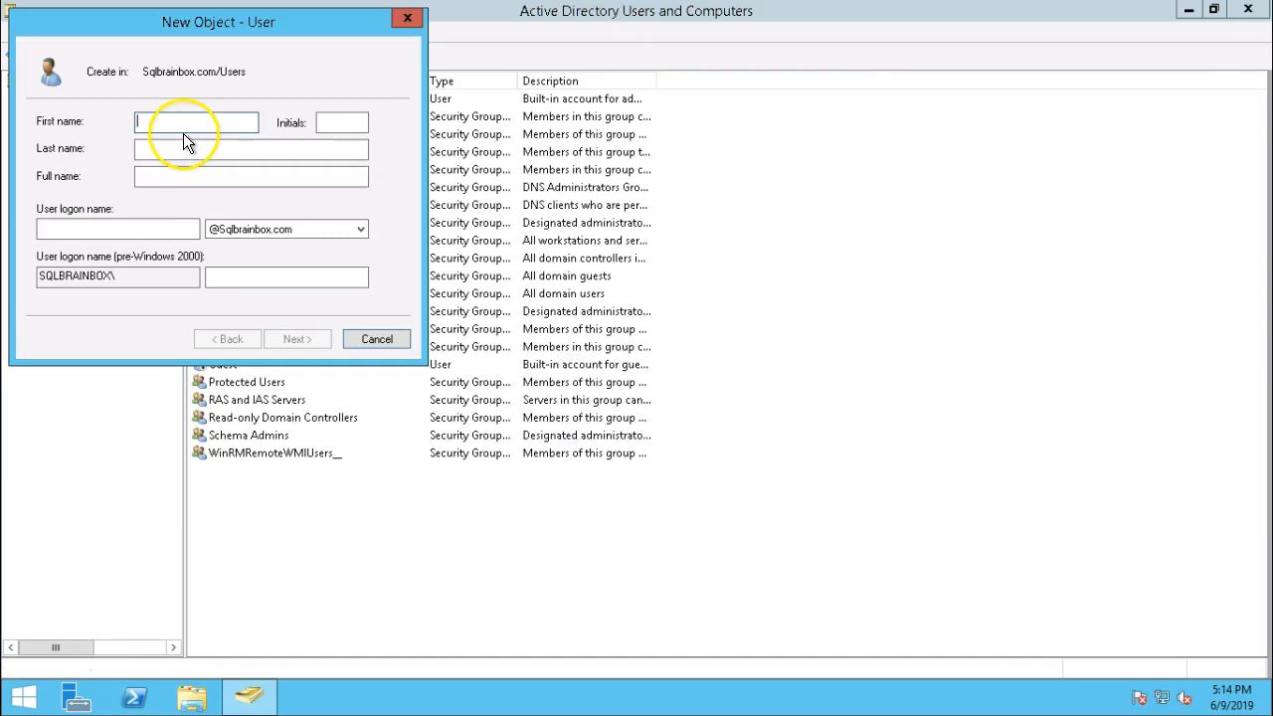
Enter SQLSVC1 as both the first name and the user logon name.
text(SQLSVC1)
drag(212, 123, 127, 127)
key(ctrl+c)
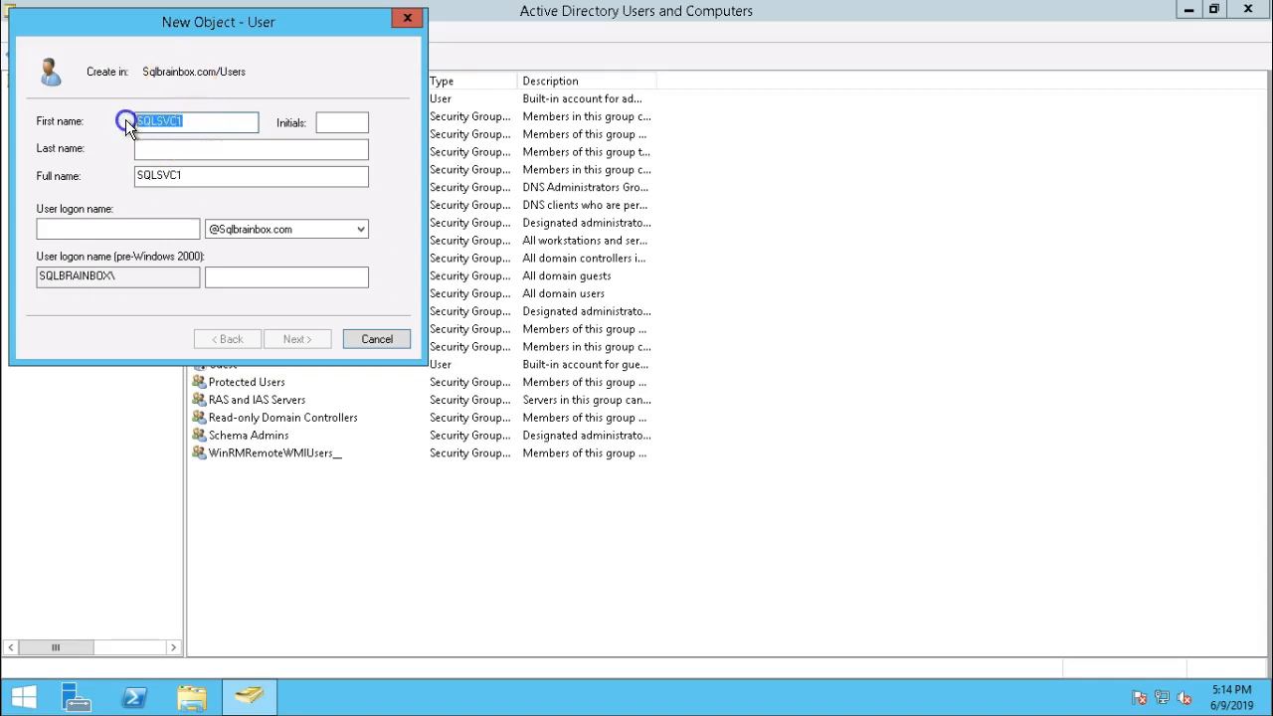
click(119, 227)
key(ctrl+v)
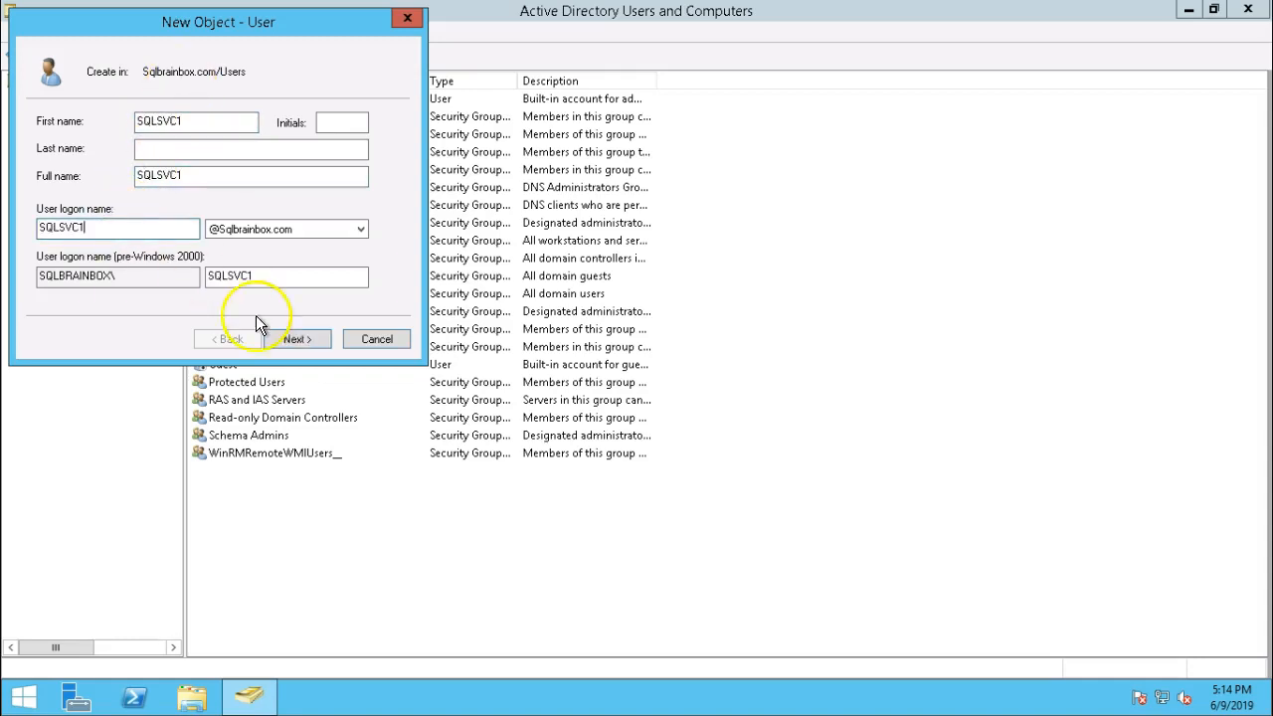
Set the password, tick Password never expires and User cannot change password, then finish.
click(298, 339)
text(Password12345)
key(Tab)
text(Password12345)
click(76, 228)
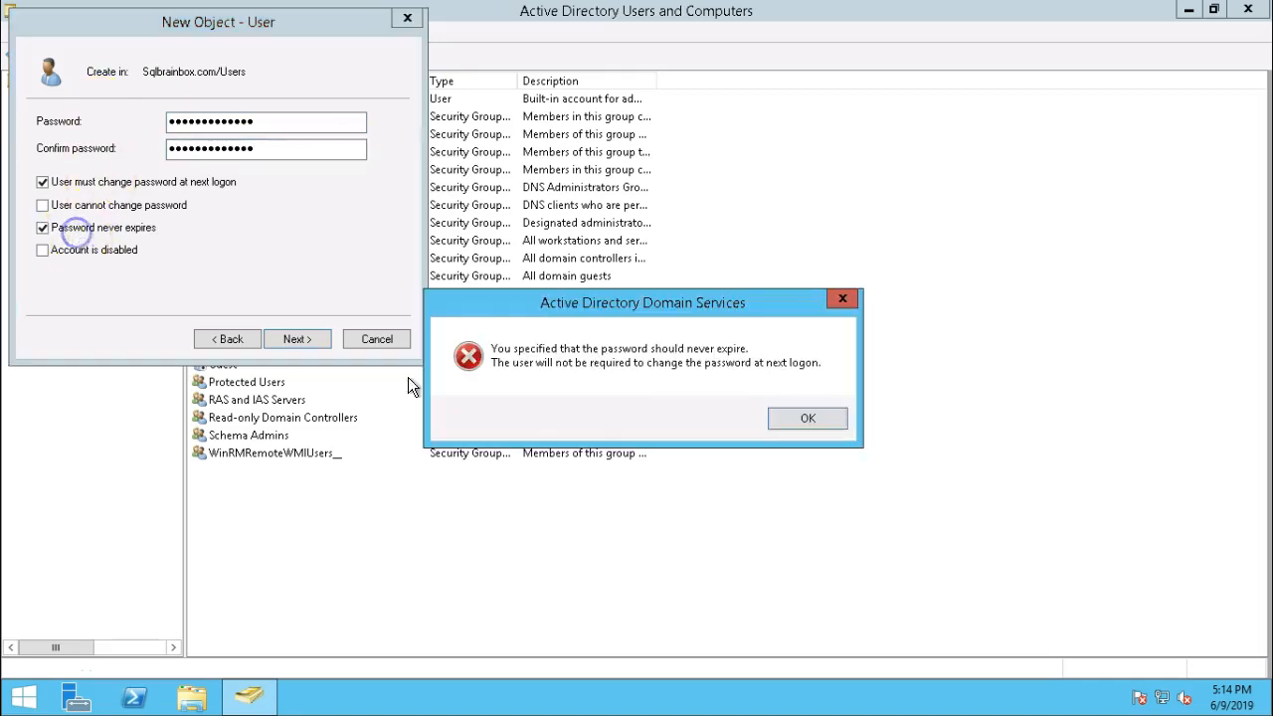
click(806, 418)
click(137, 208)
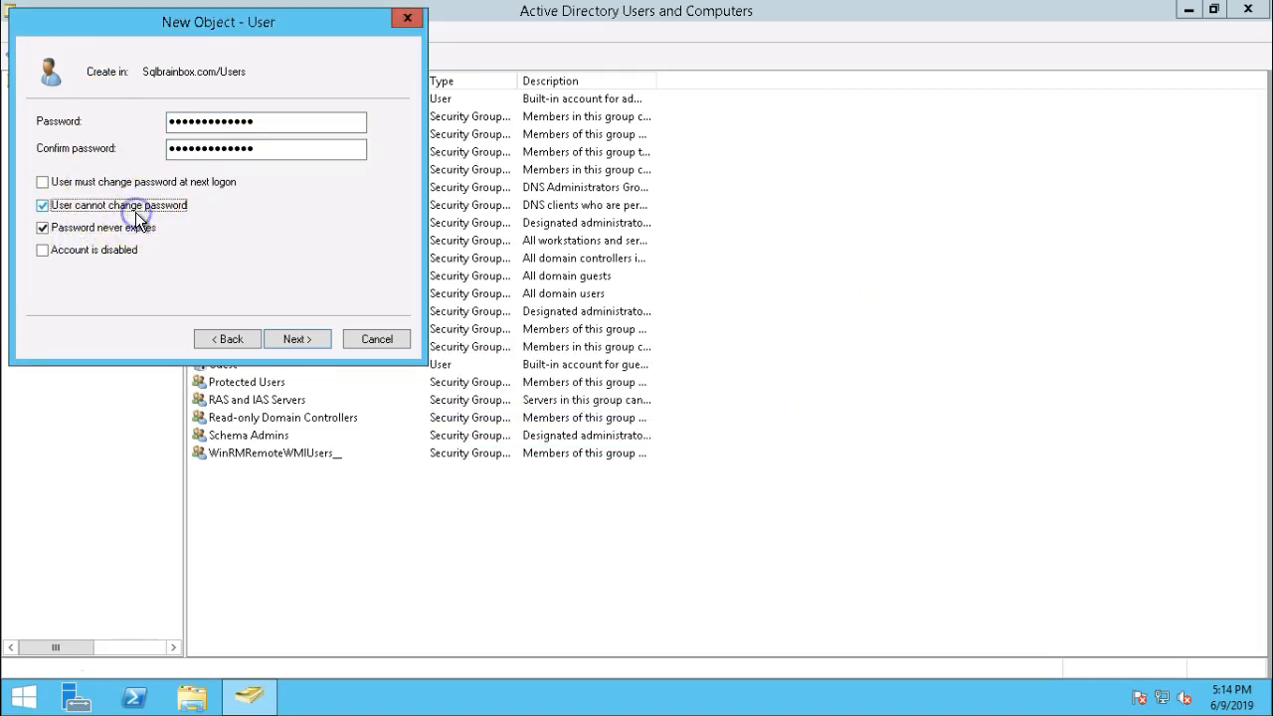
click(296, 339)
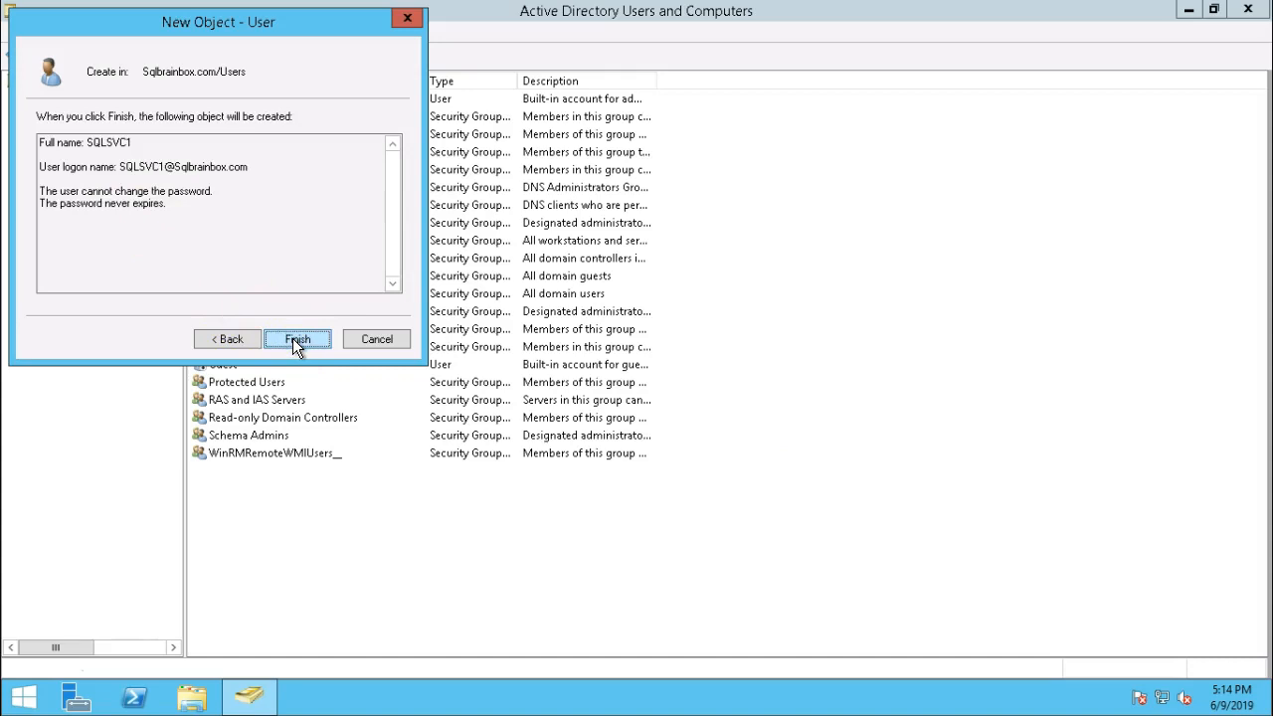
click(295, 339)
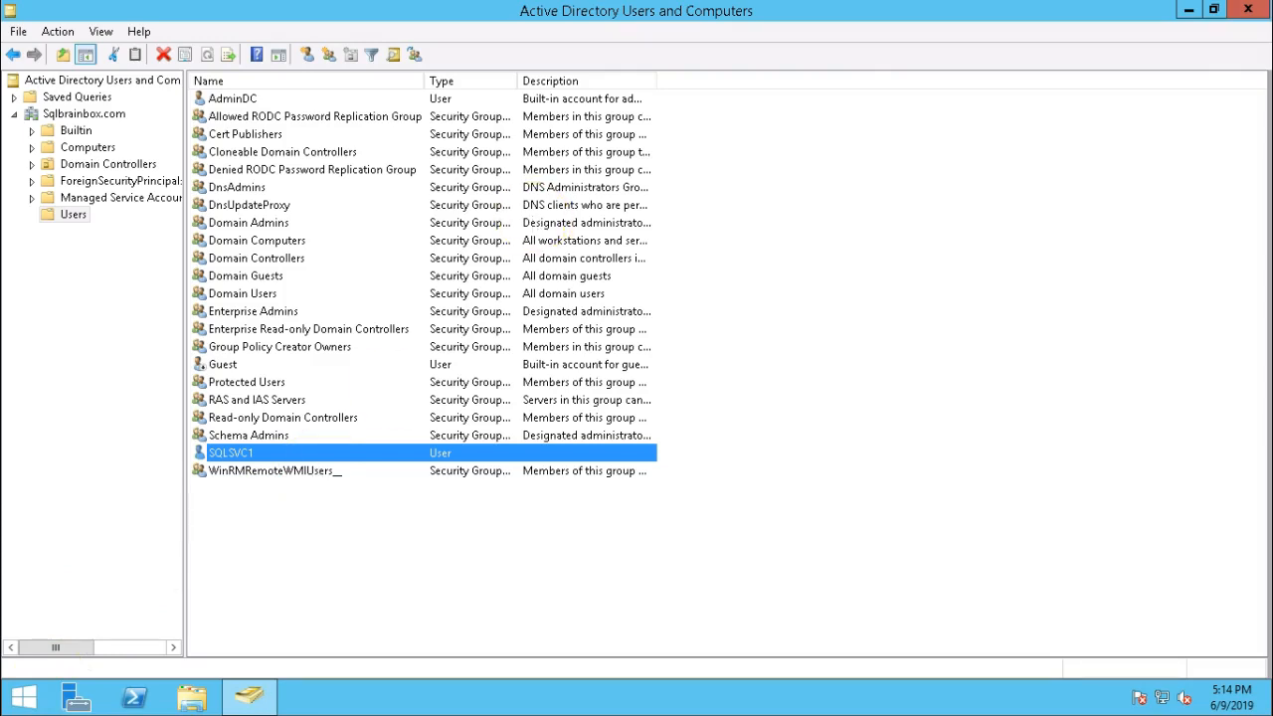
click(868, 10)
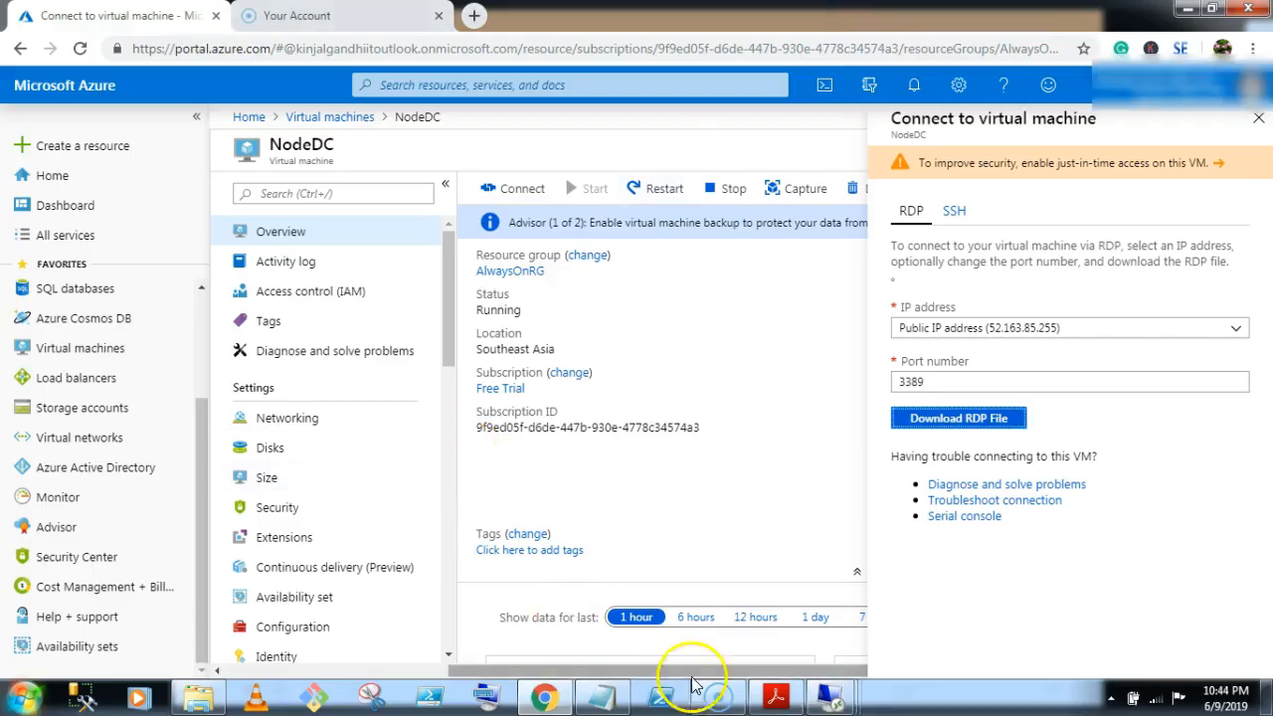
On SQLNode1, mount the SQLServer2017-x64-ENU-Dev disc image from the Media folder.
mouse_move(832, 697)
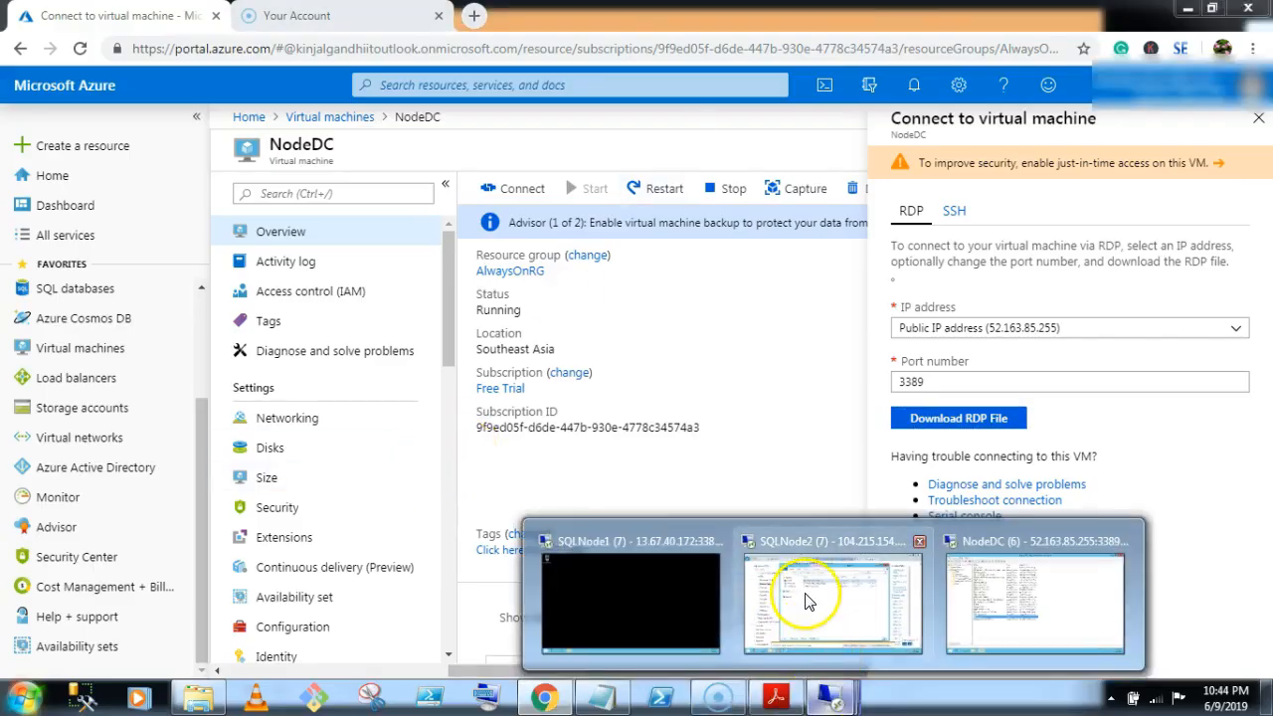
click(613, 586)
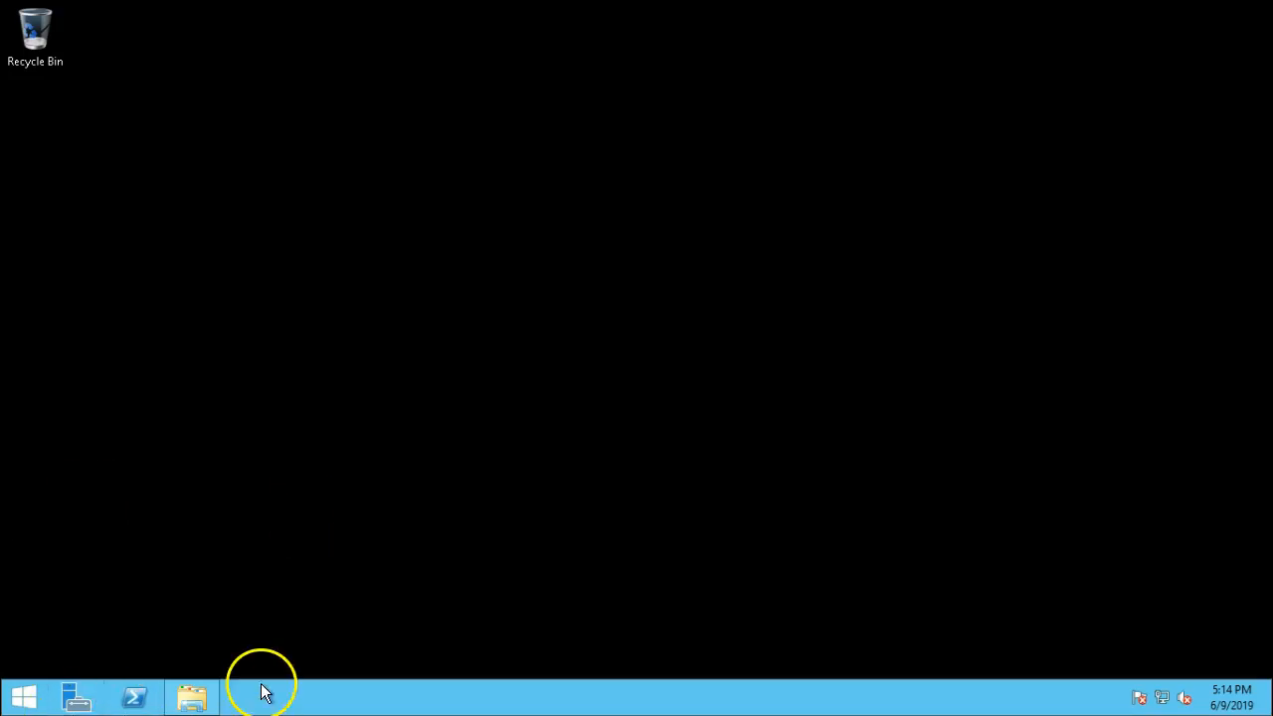
click(195, 696)
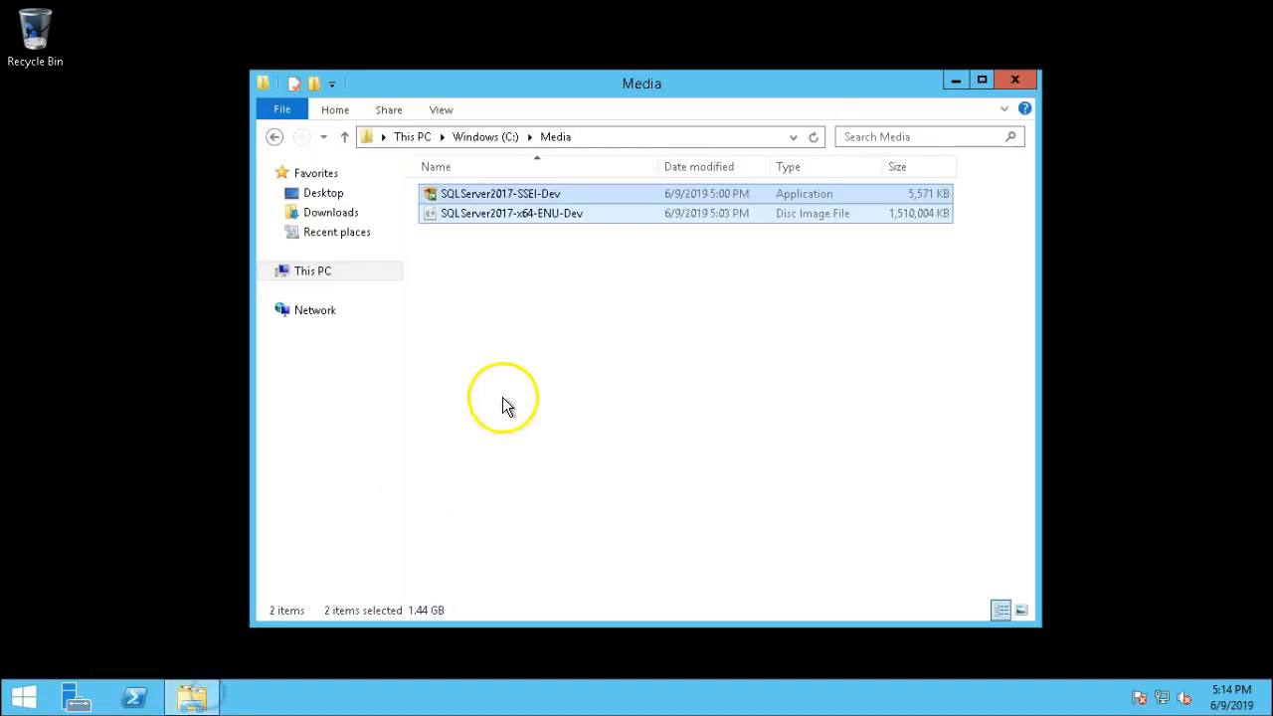
click(562, 286)
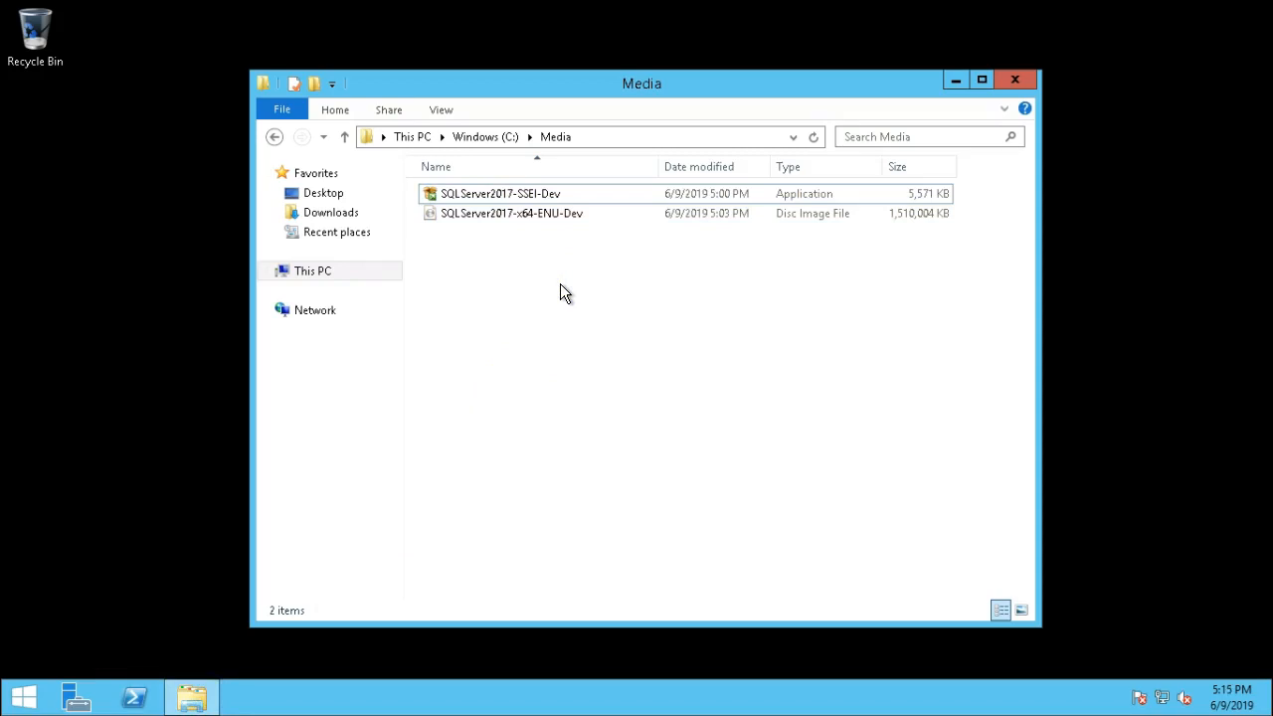
right_click(515, 213)
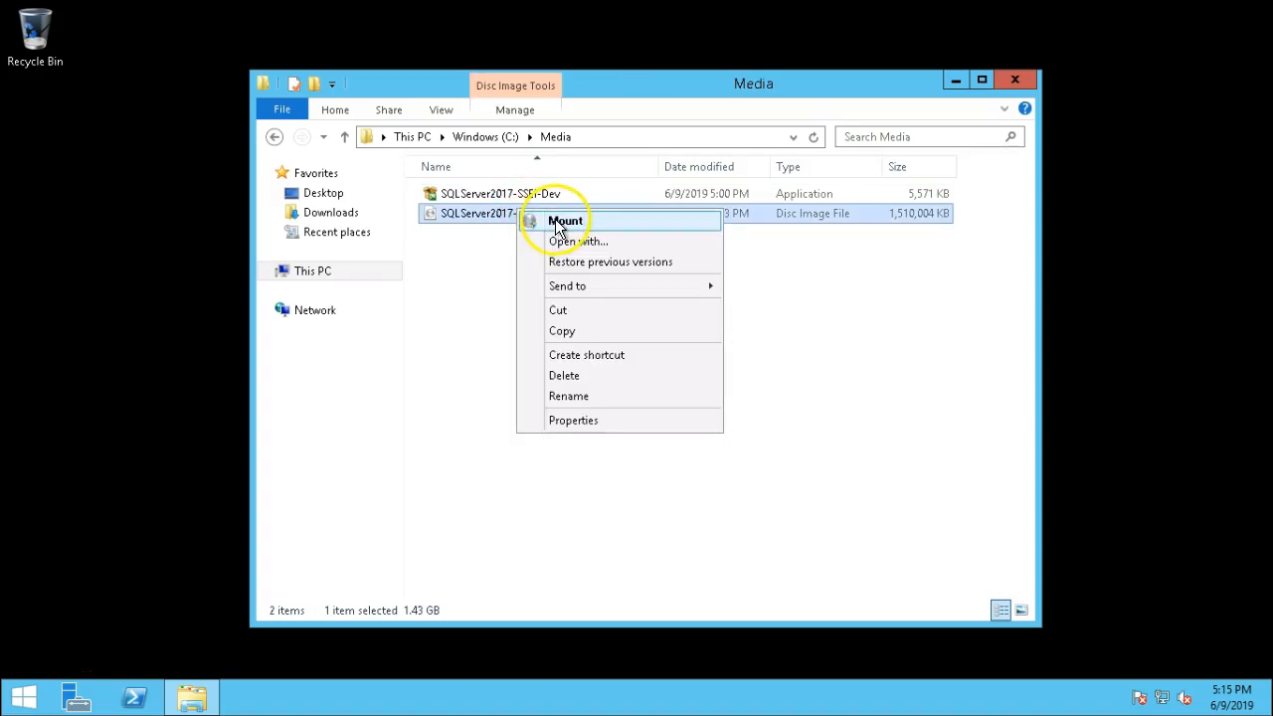
click(557, 223)
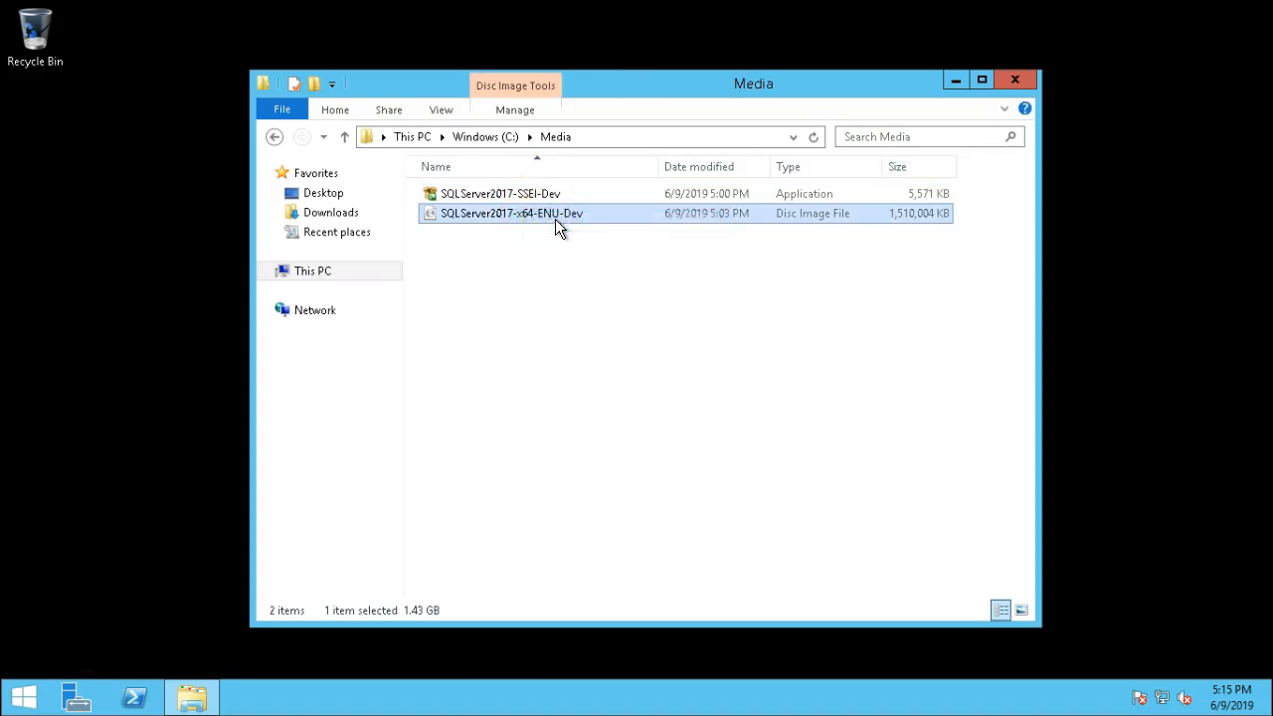
Refresh This PC, open DVD Drive (F:) SqlSetup_x64_ENU and run setup as administrator.
click(289, 271)
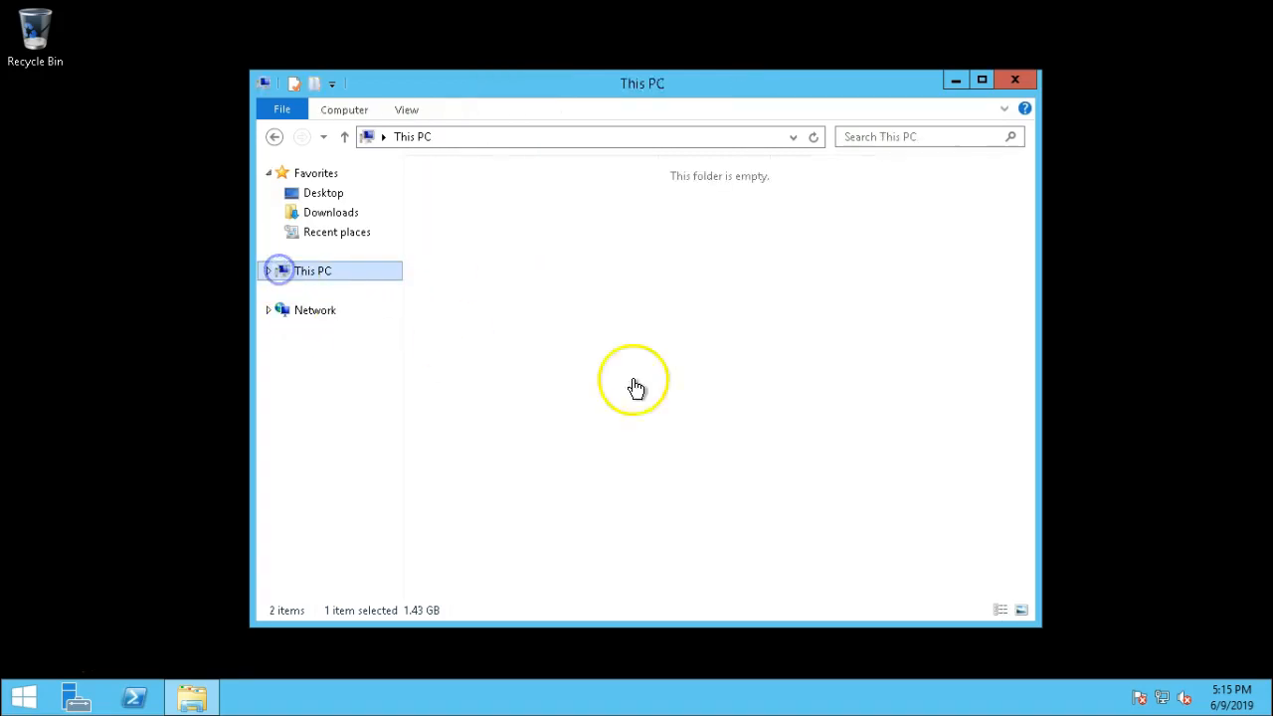
right_click(634, 498)
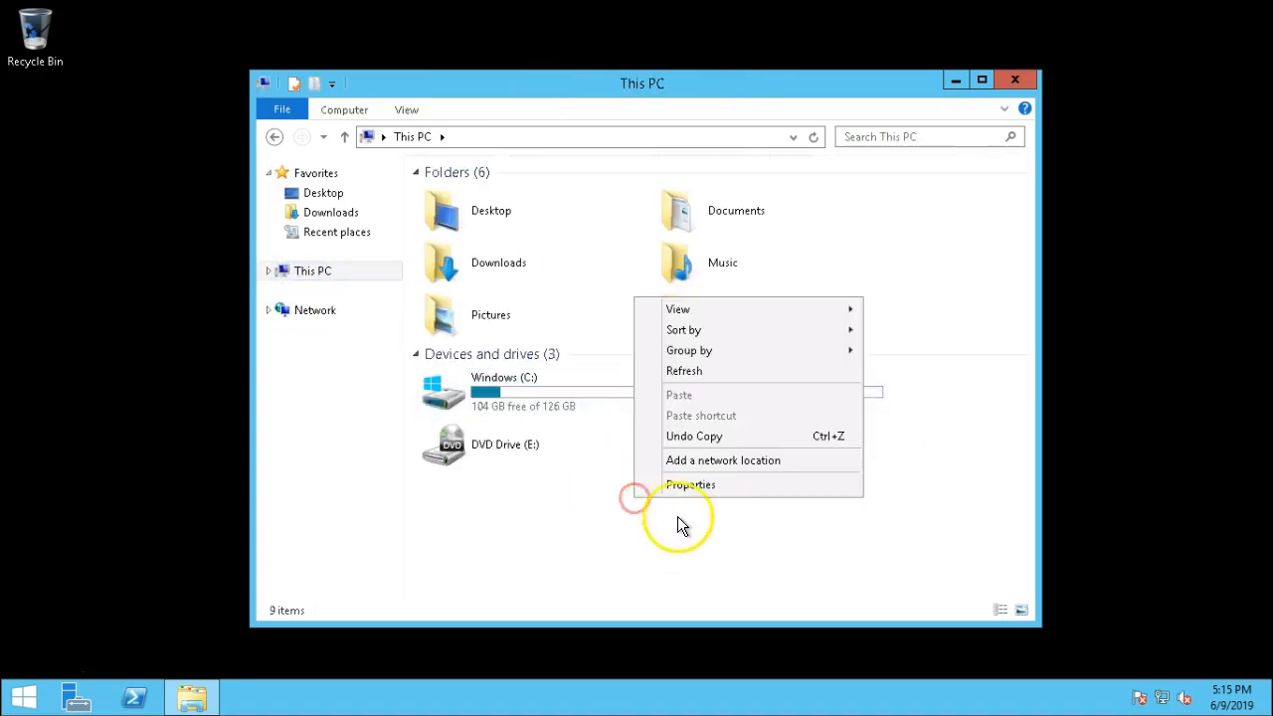
click(690, 374)
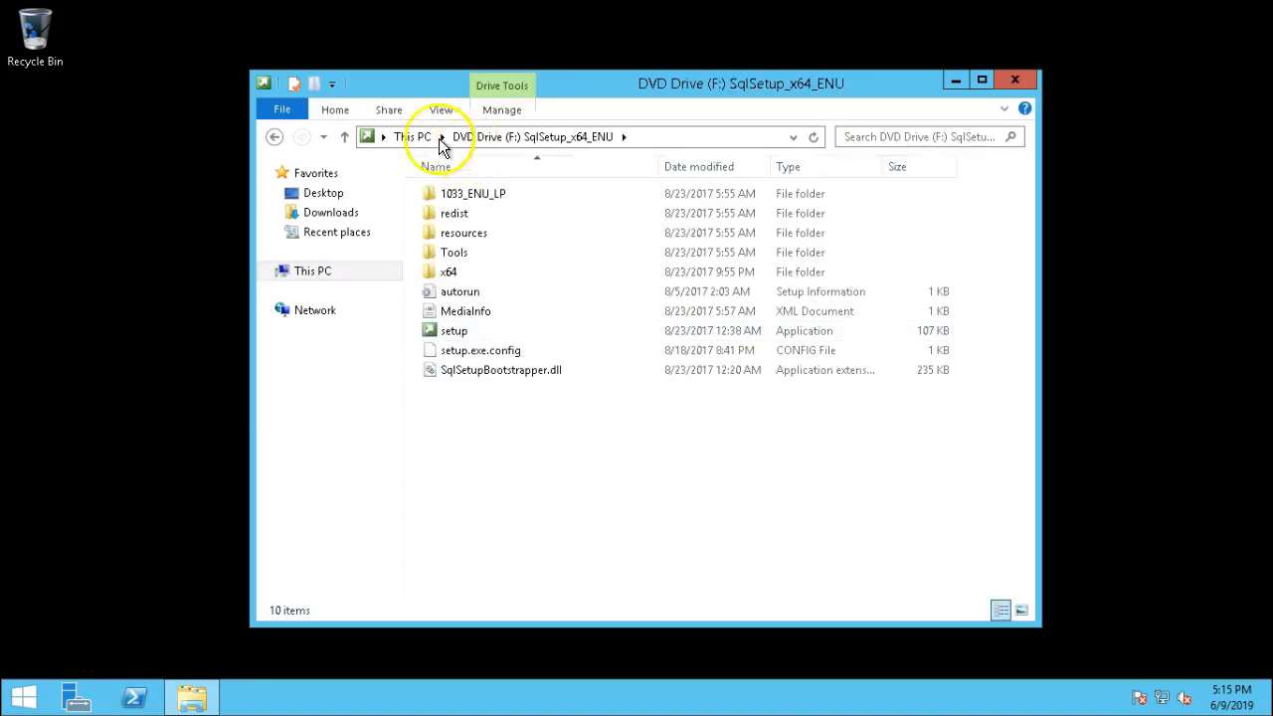
click(413, 141)
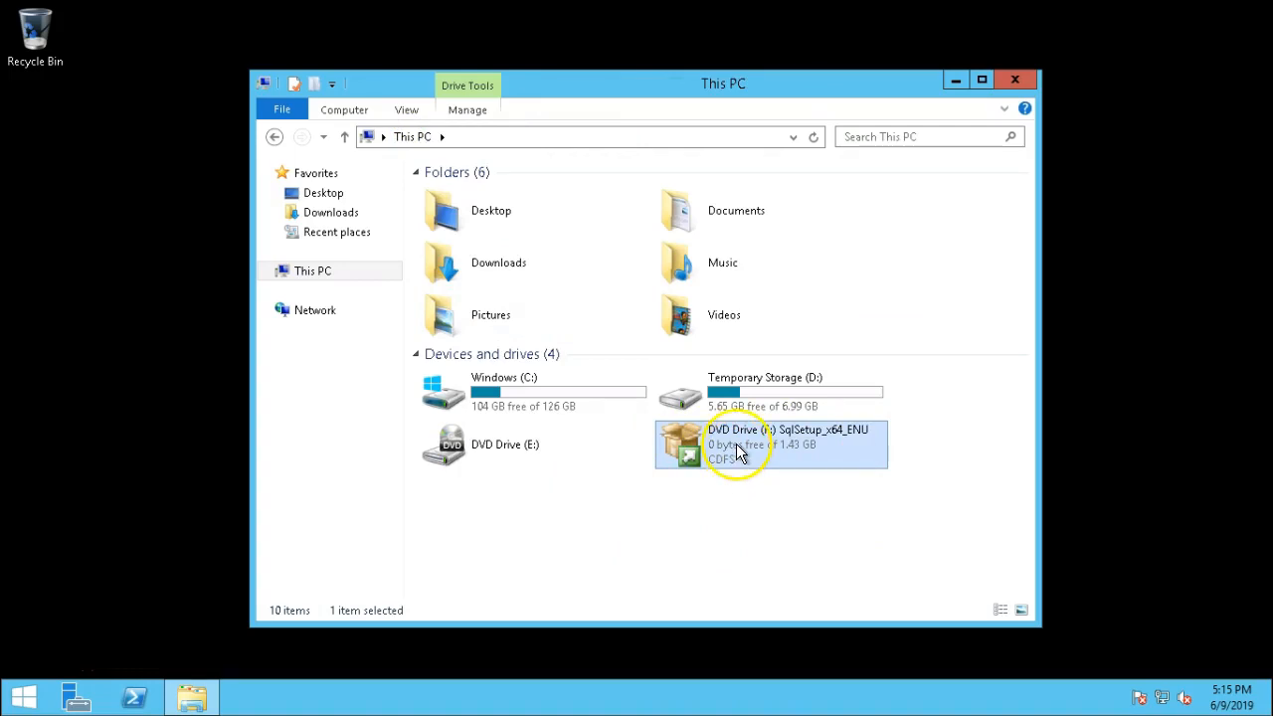
double_click(737, 444)
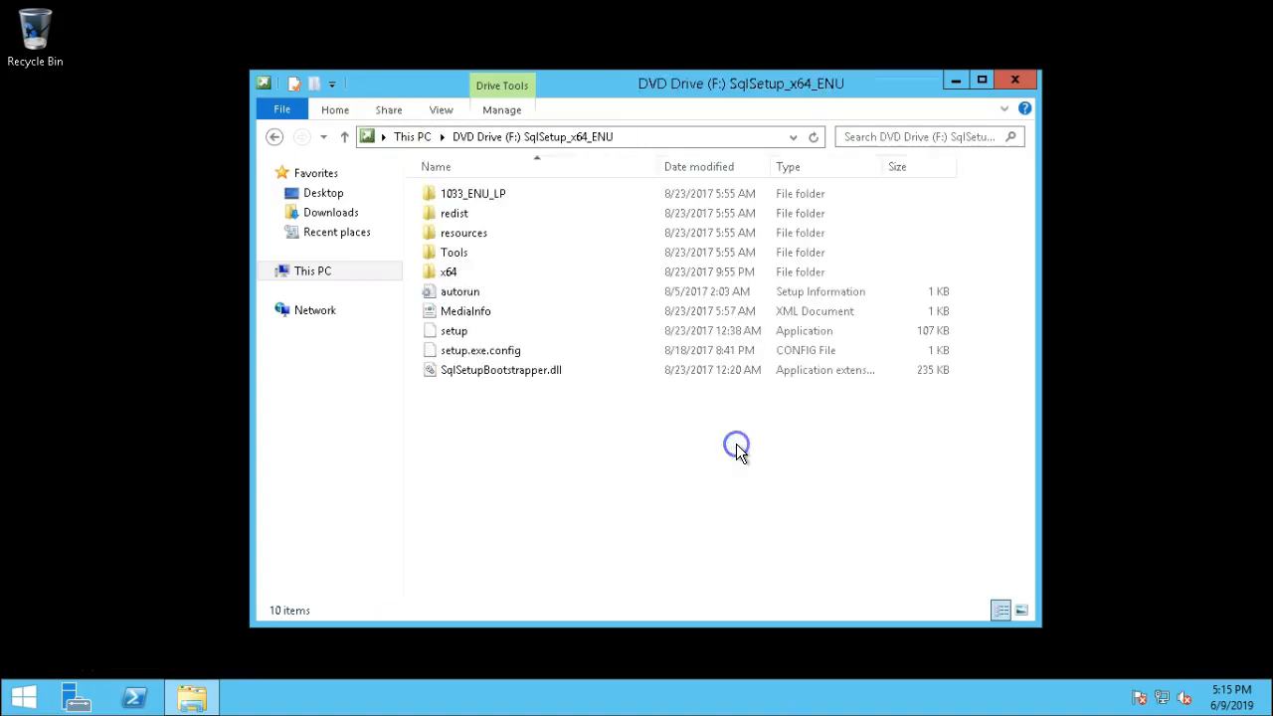
right_click(448, 334)
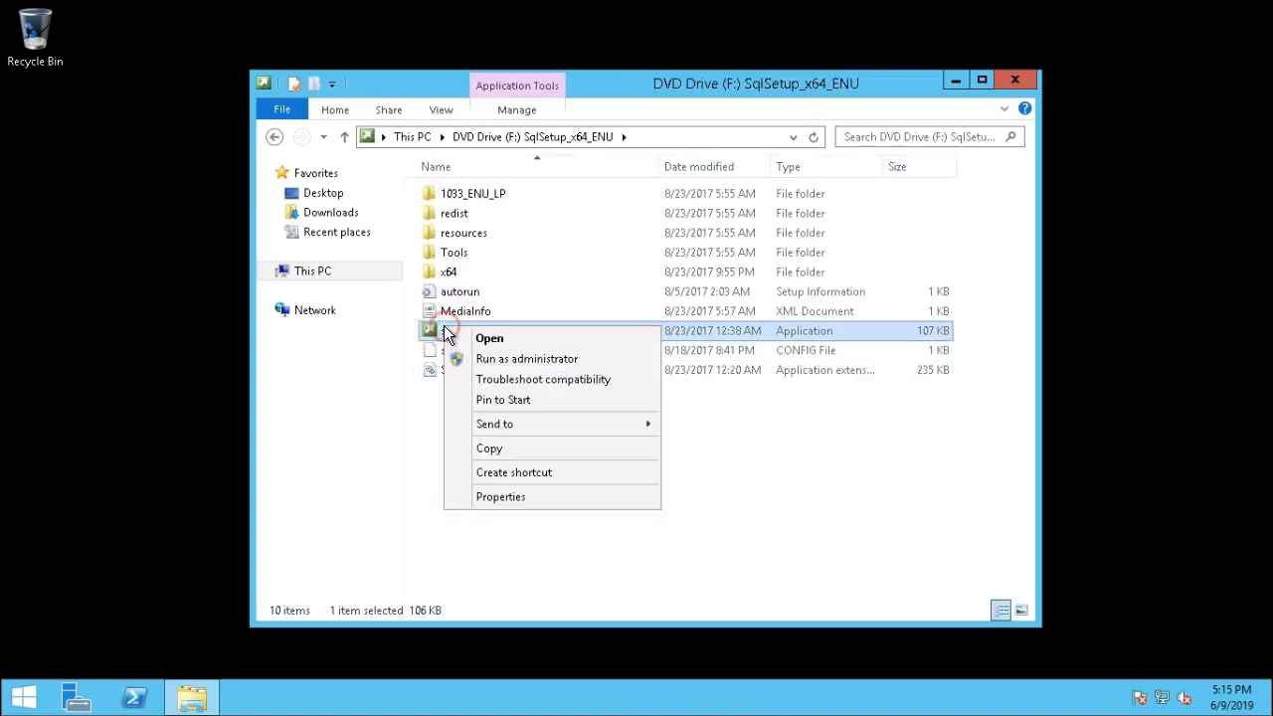
click(485, 364)
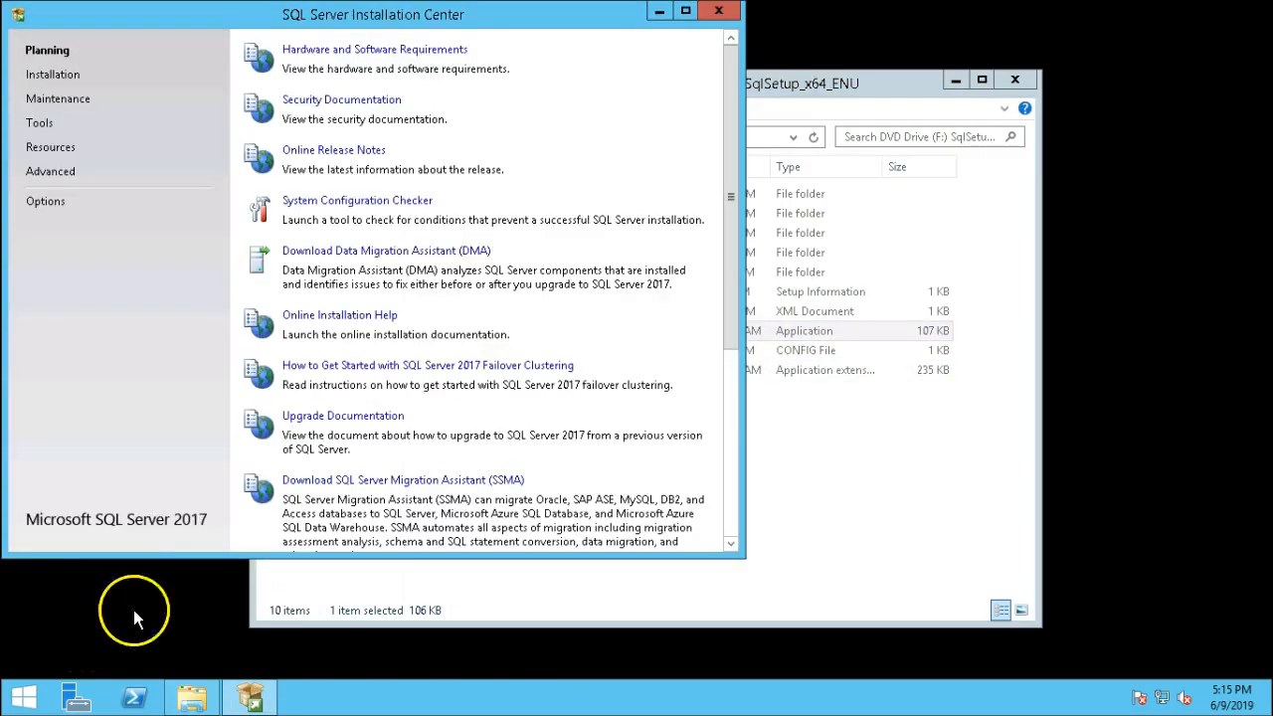
Start a new stand-alone installation, keep Developer edition and accept the license terms.
click(76, 81)
click(377, 50)
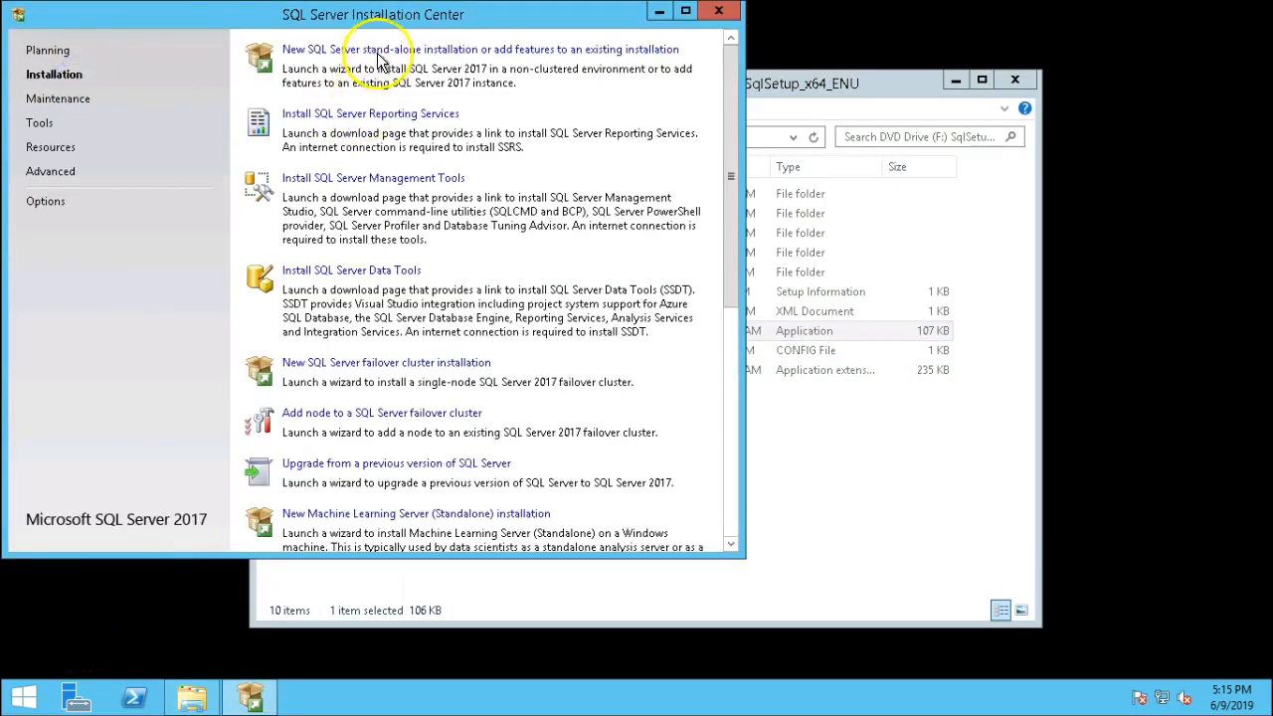
click(725, 183)
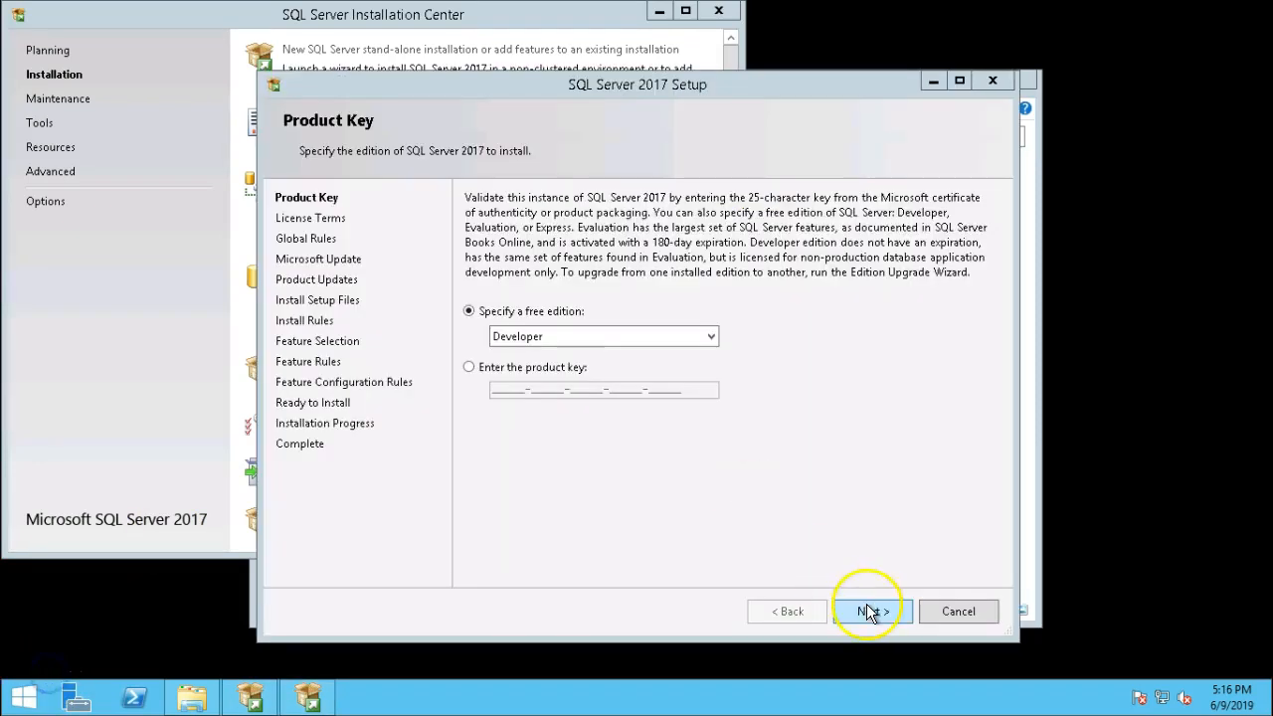
click(866, 604)
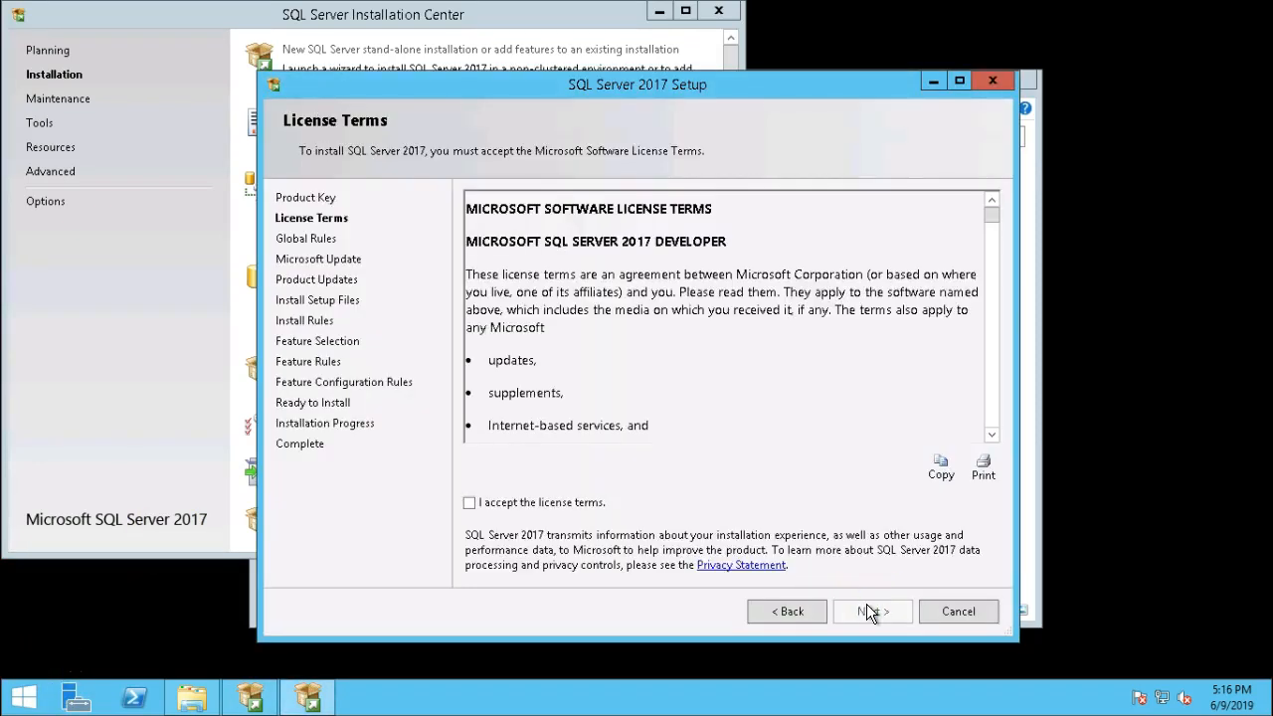
click(587, 507)
click(858, 613)
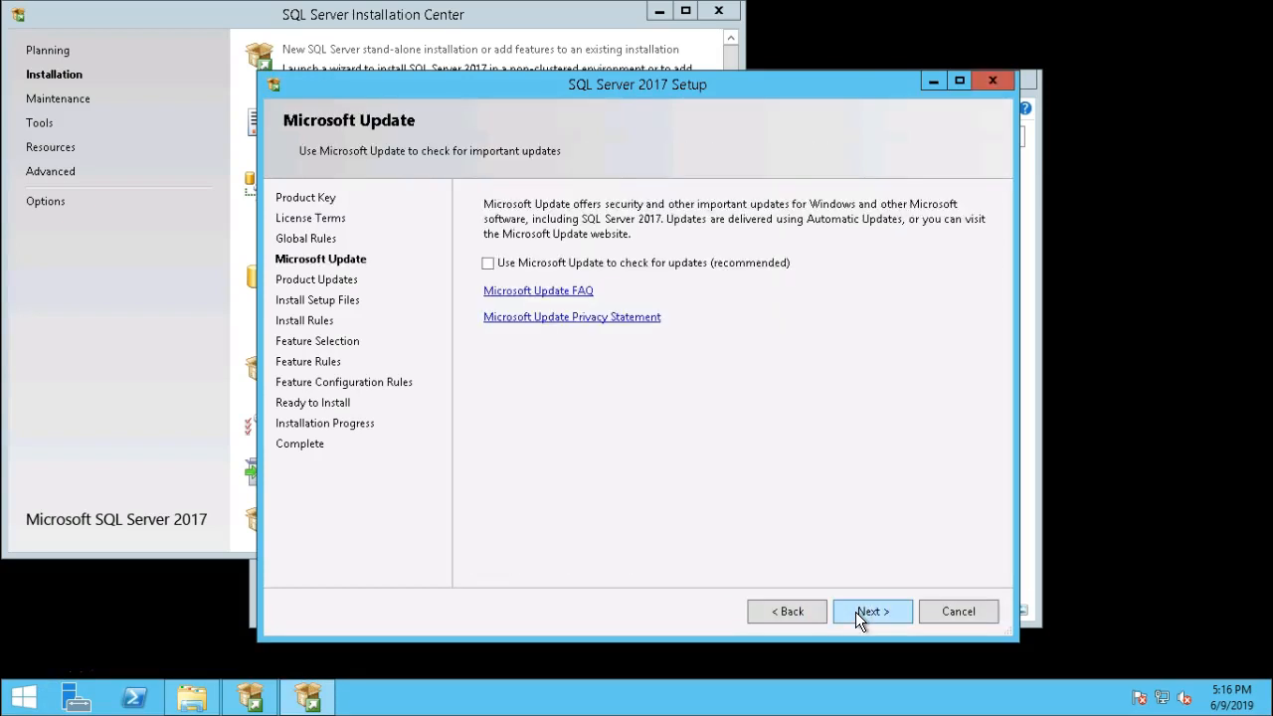
click(859, 612)
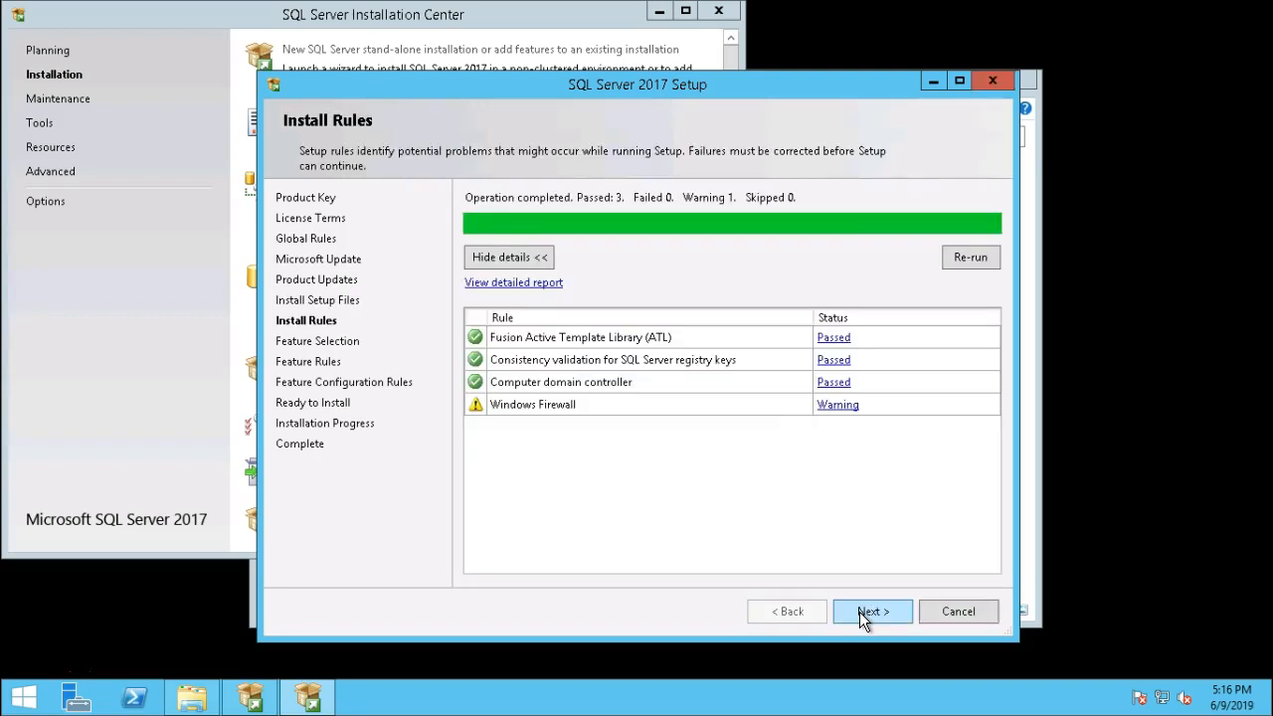
click(865, 612)
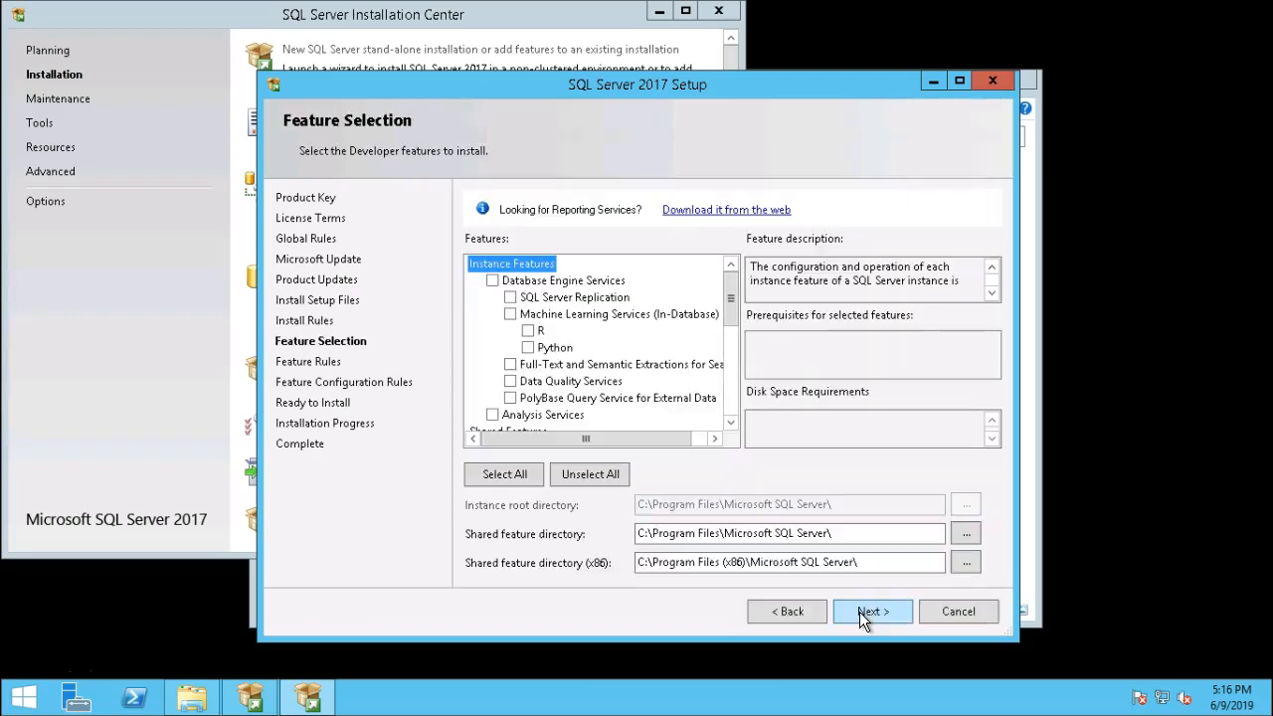
Select Database Engine Services, Replication, Client Tools Connectivity, Backwards Compatibility and SDK features.
click(494, 280)
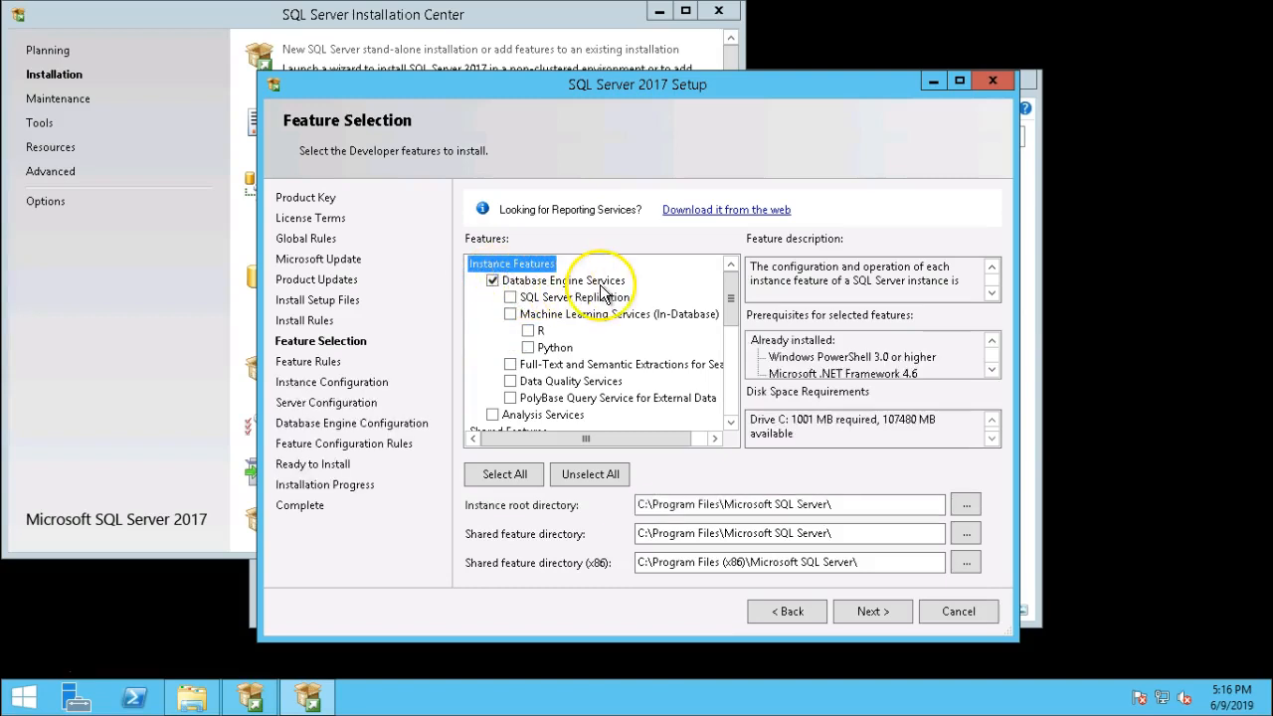
click(510, 297)
drag(723, 309, 728, 393)
click(494, 330)
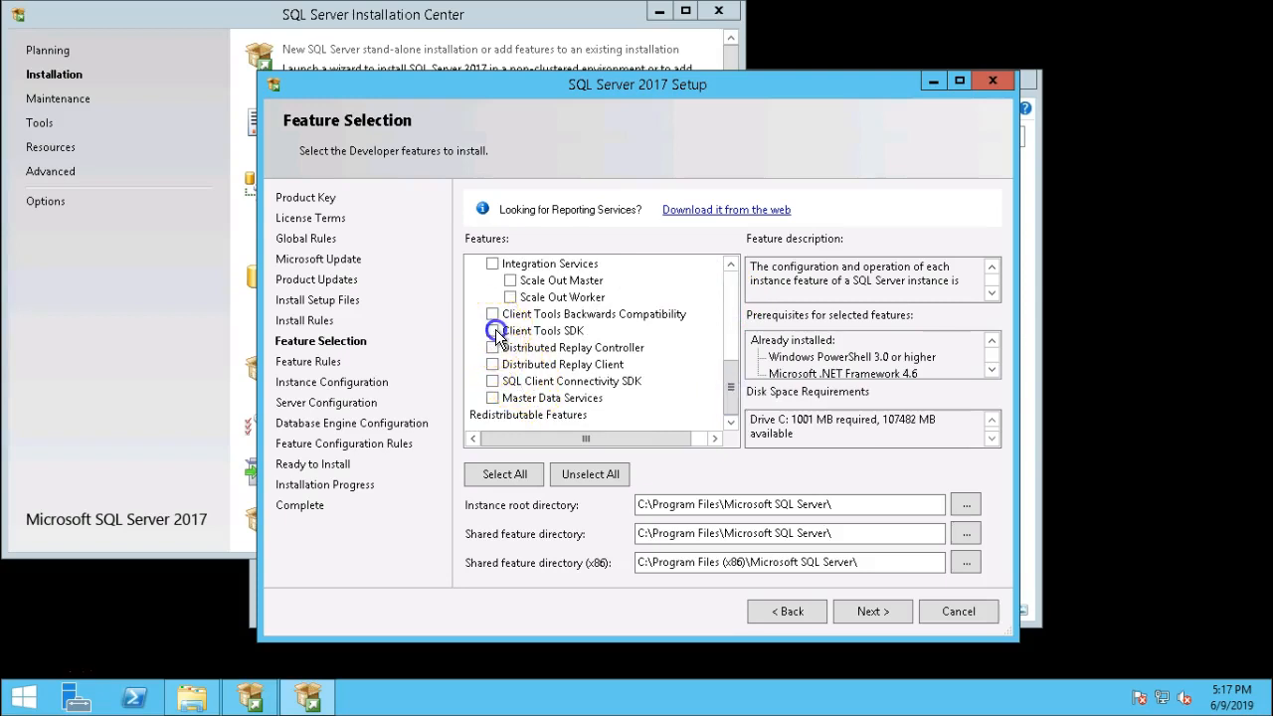
click(492, 314)
click(733, 385)
drag(732, 380, 731, 366)
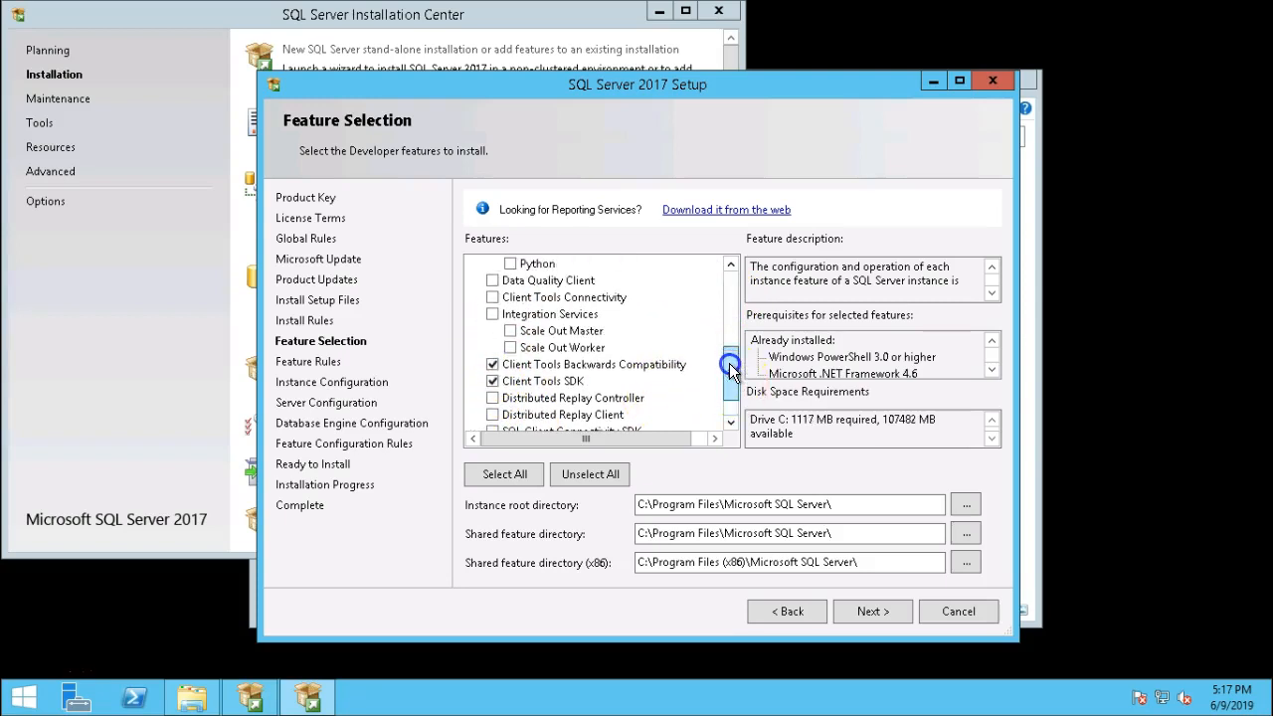
click(494, 299)
click(858, 612)
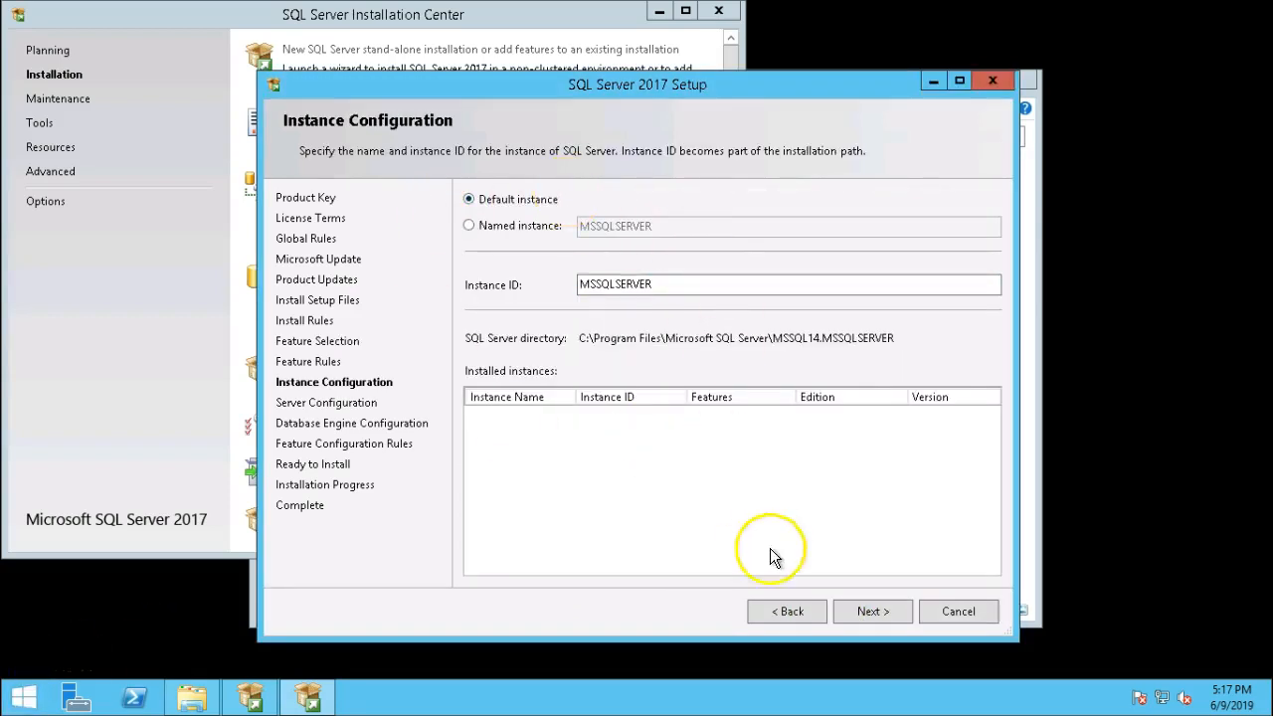
Keep the default MSSQLSERVER instance and enter the SQL Server Agent account password.
click(876, 611)
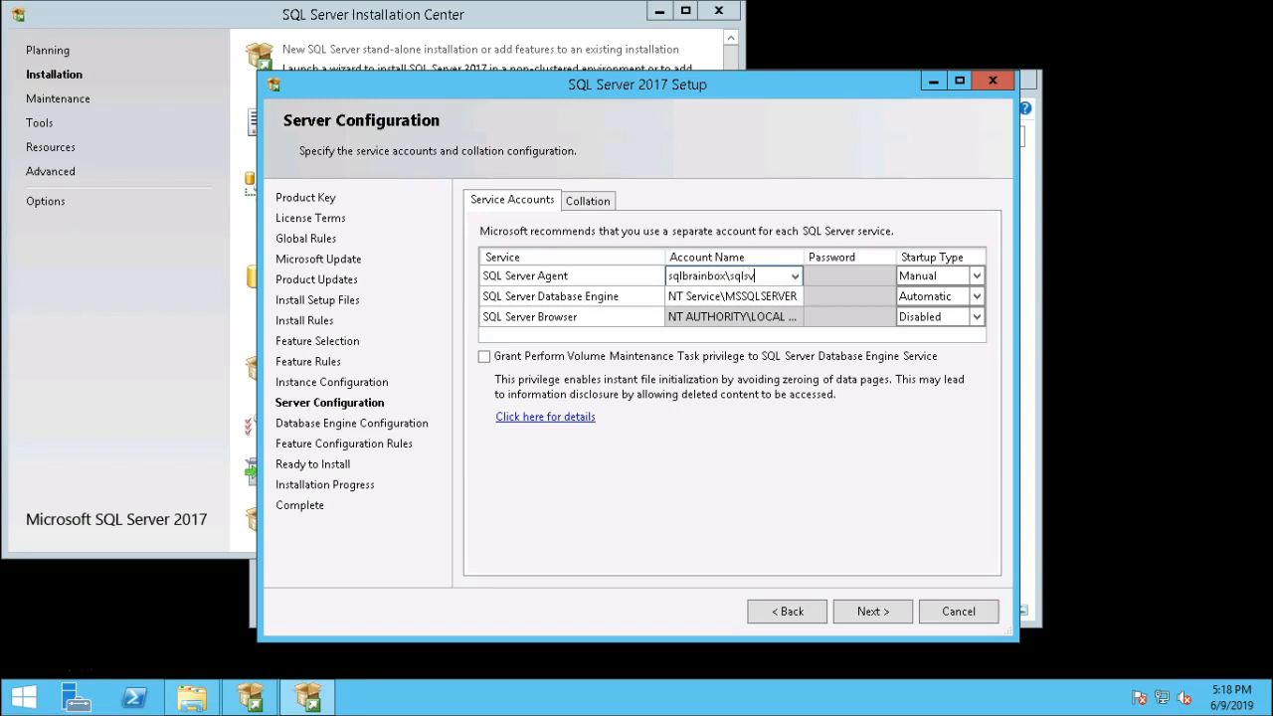
key(Tab)
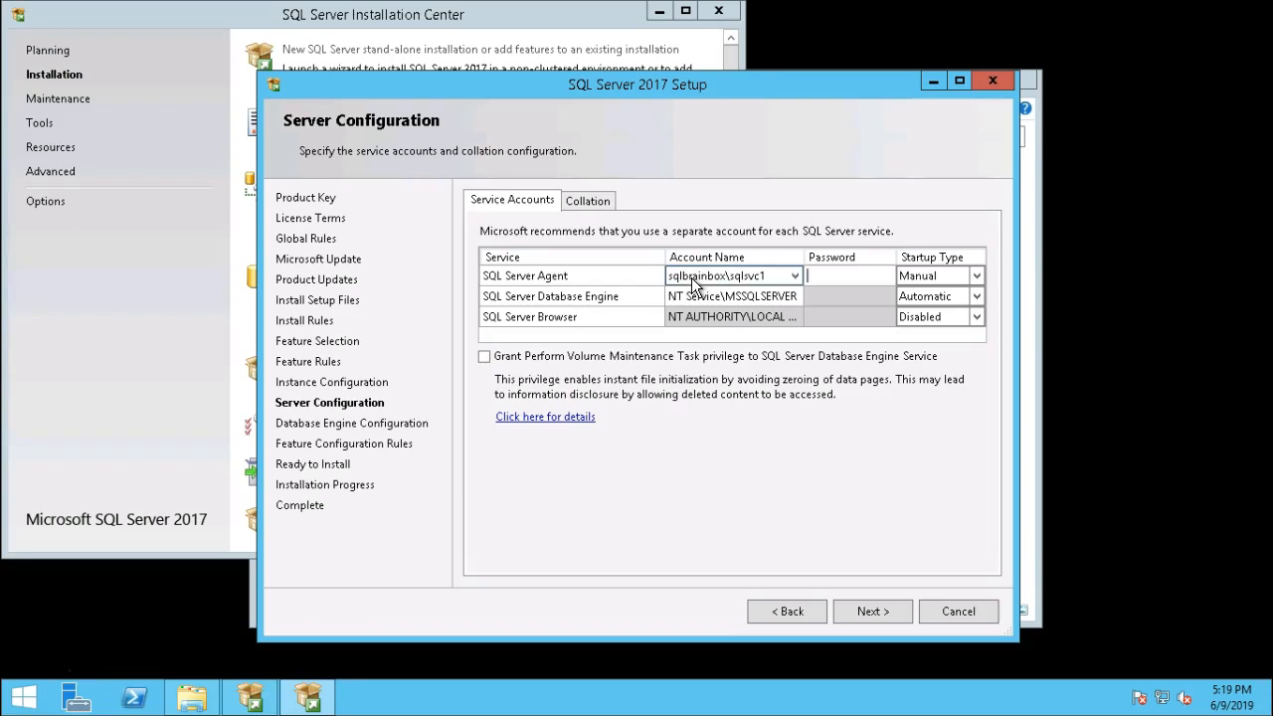
text(****)
key(Tab)
key(Tab)
key(Tab)
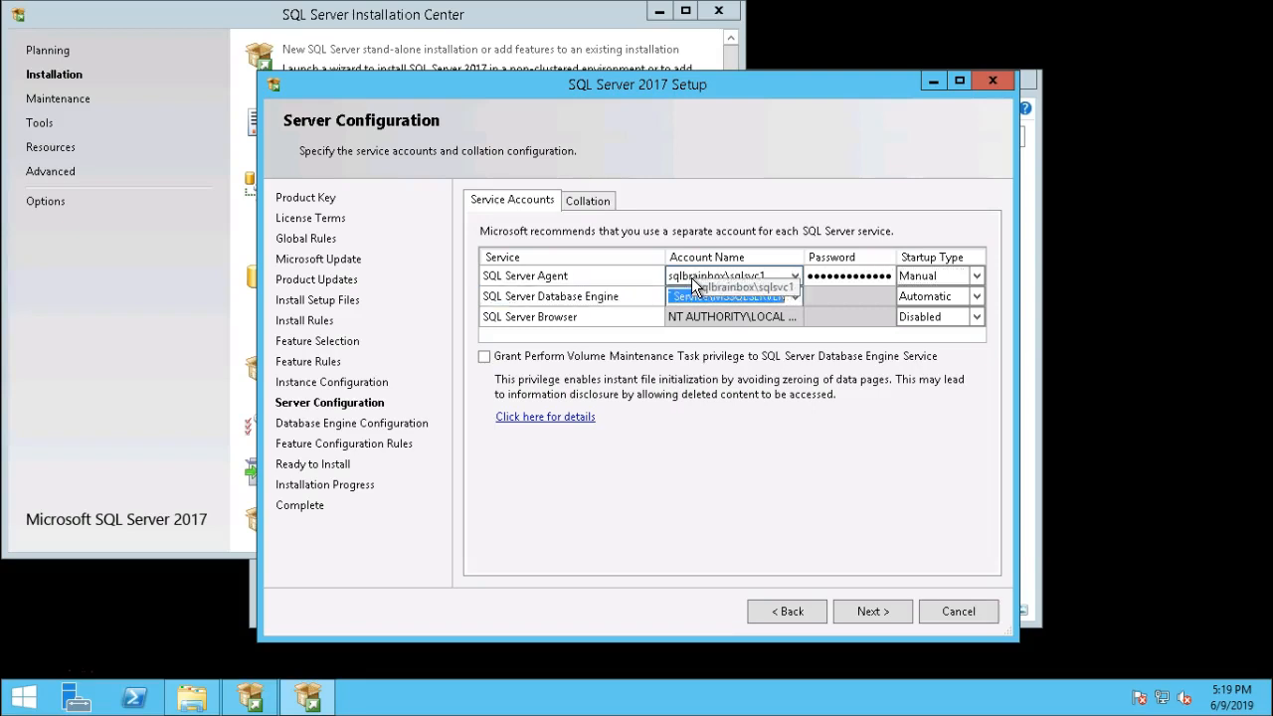
Use the same SQLSVC1 account for the Database Engine and grant volume maintenance privilege.
click(770, 276)
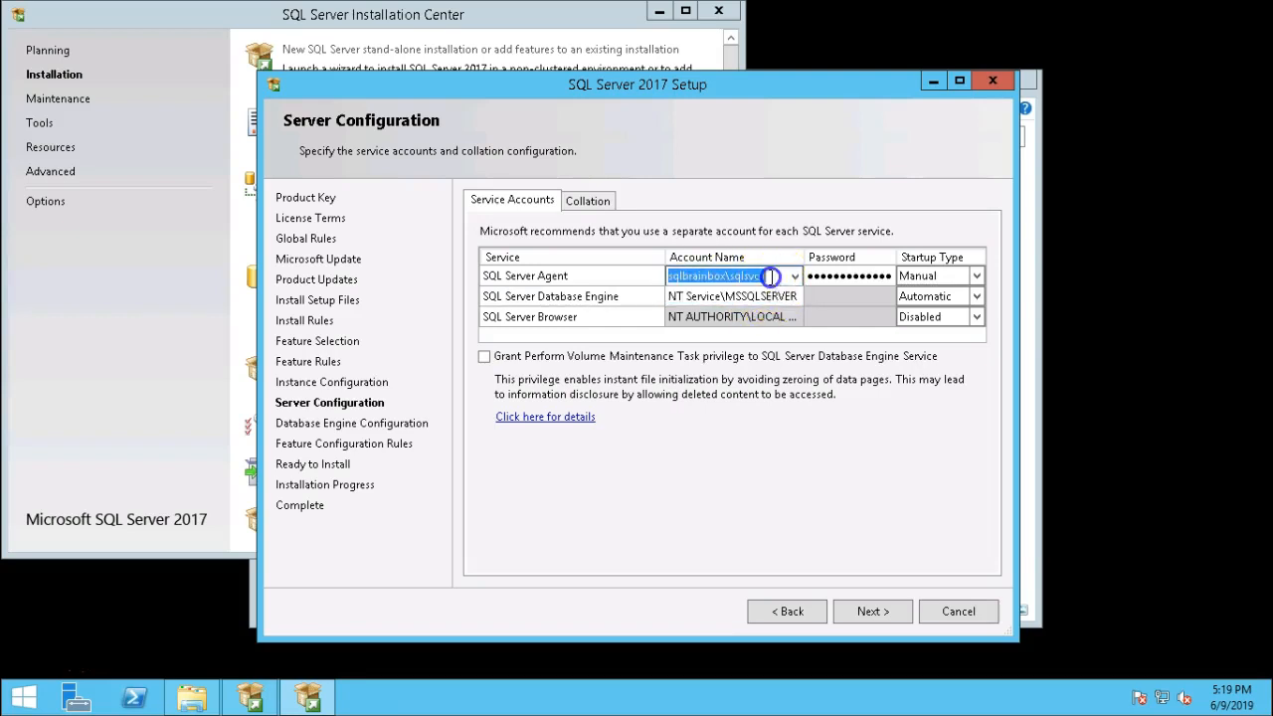
key(ctrl+c)
click(756, 296)
key(ctrl+v)
key(Tab)
text(p)
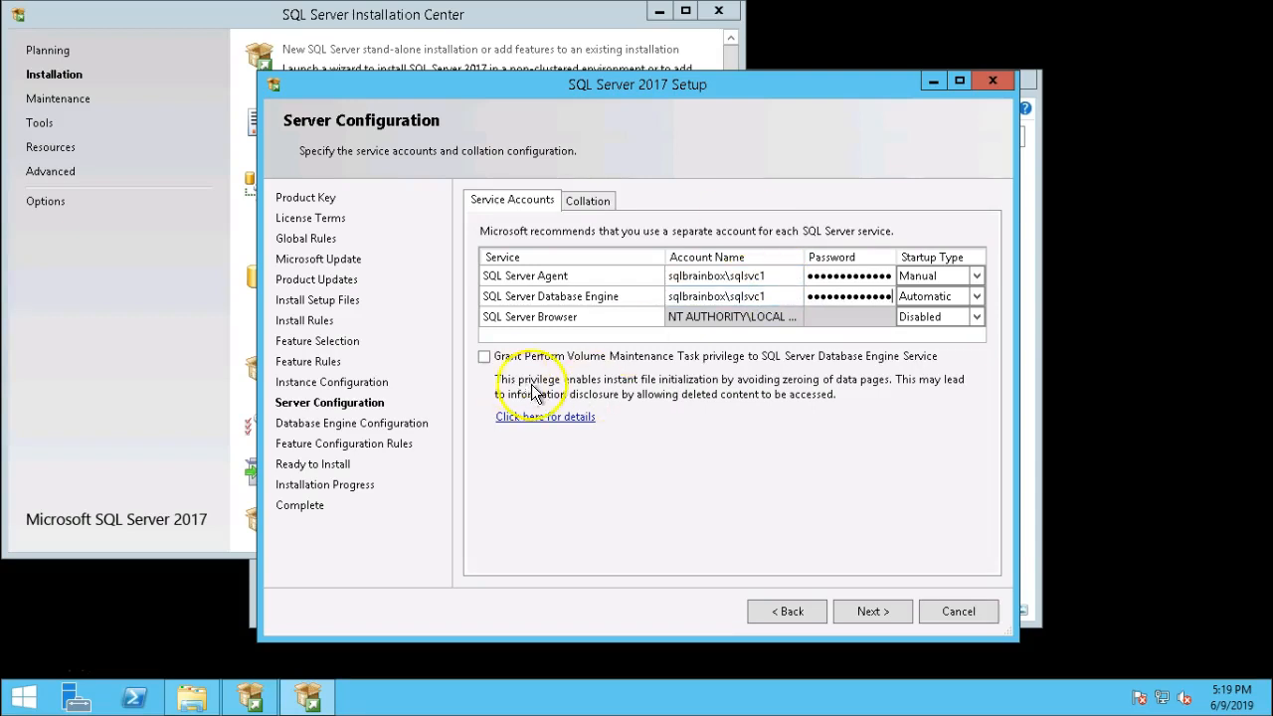
click(485, 356)
click(885, 611)
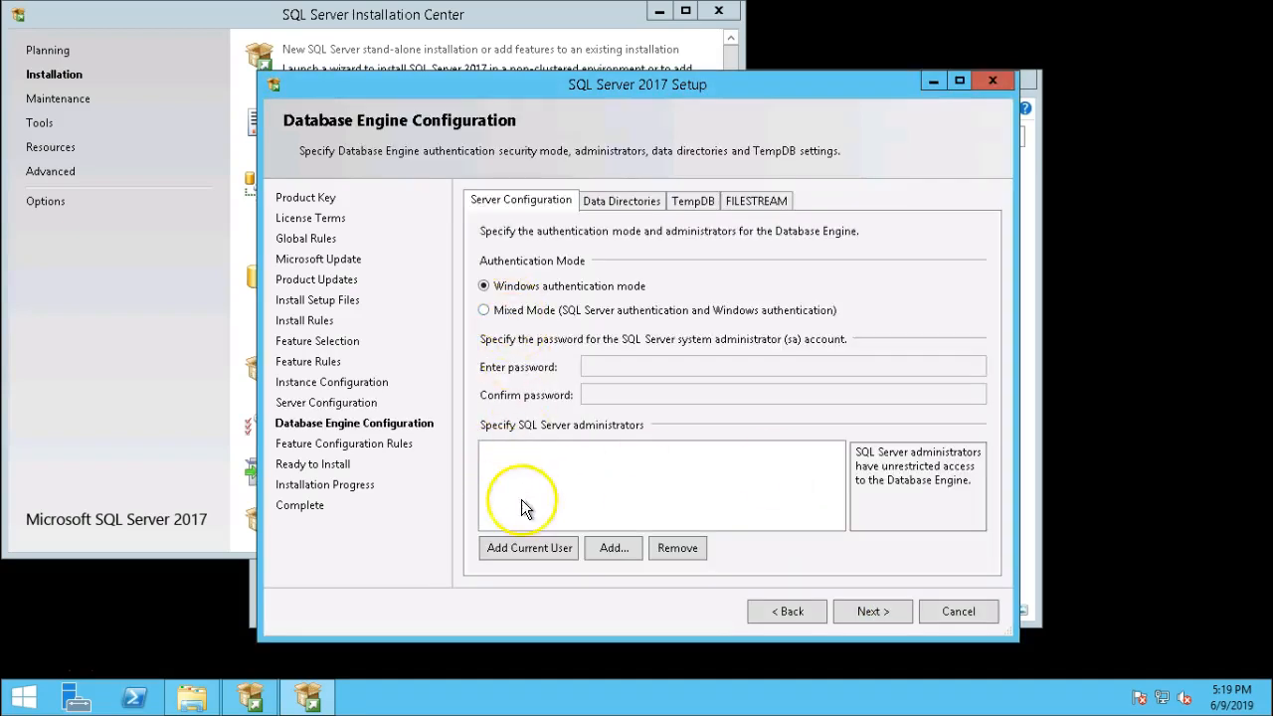
Add the current user as a SQL Server administrator and begin the installation.
click(524, 548)
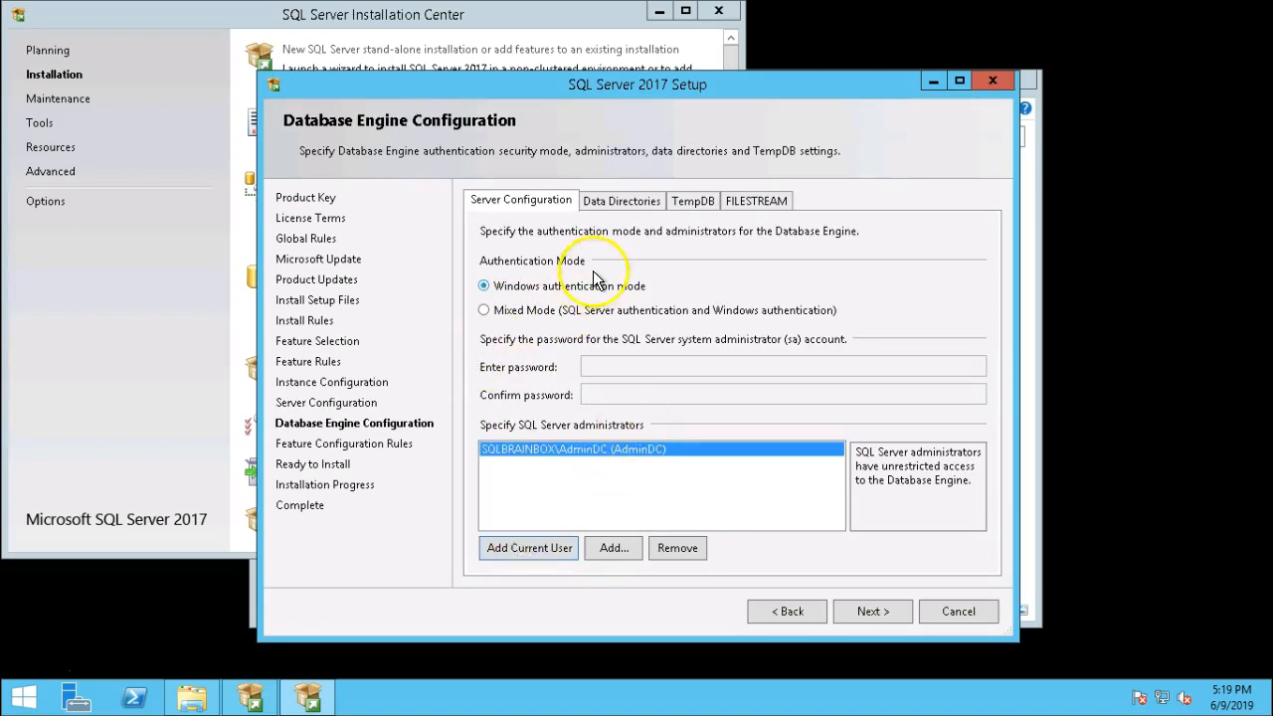
click(870, 610)
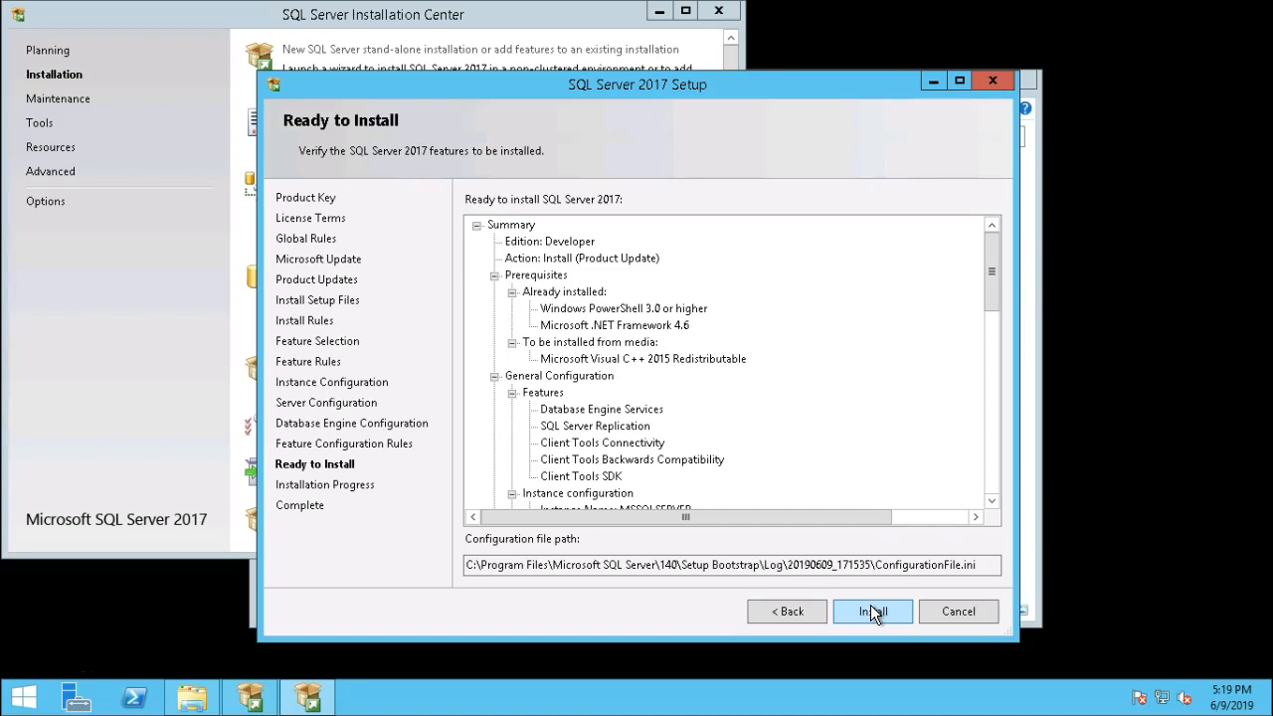
click(872, 611)
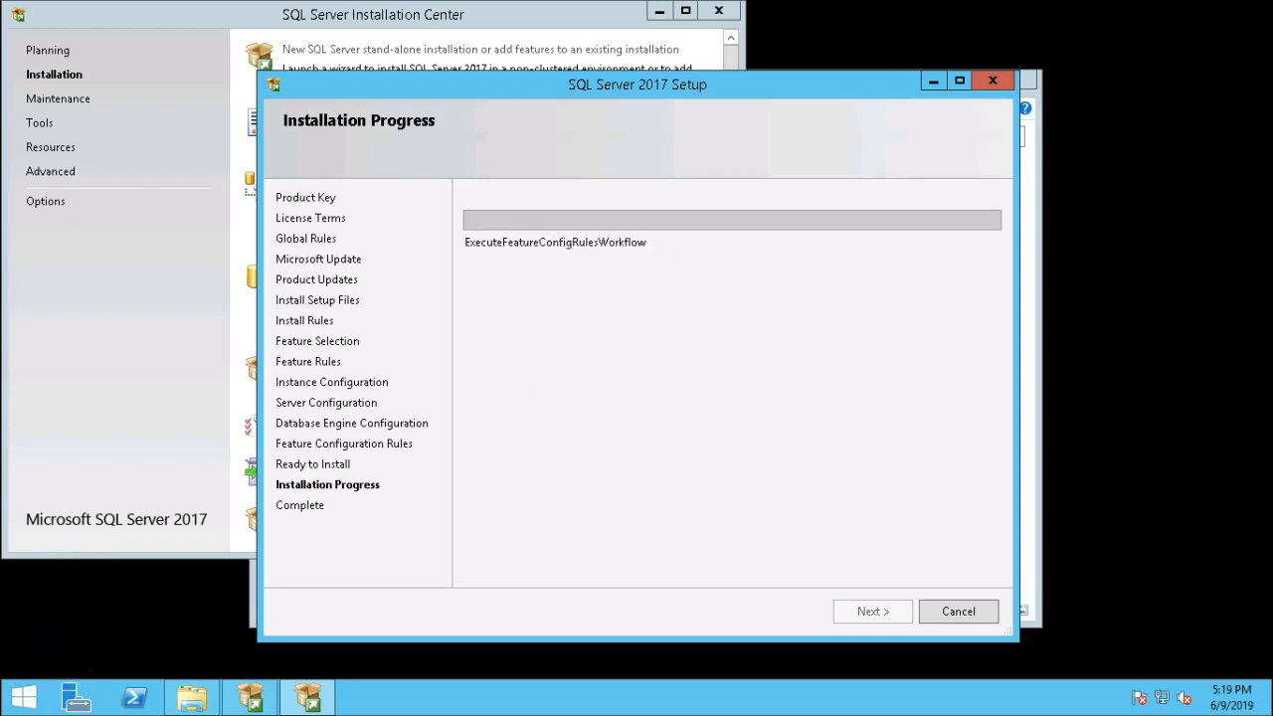
Switch to the SQLNode2 session and close the open browser pages.
click(840, 11)
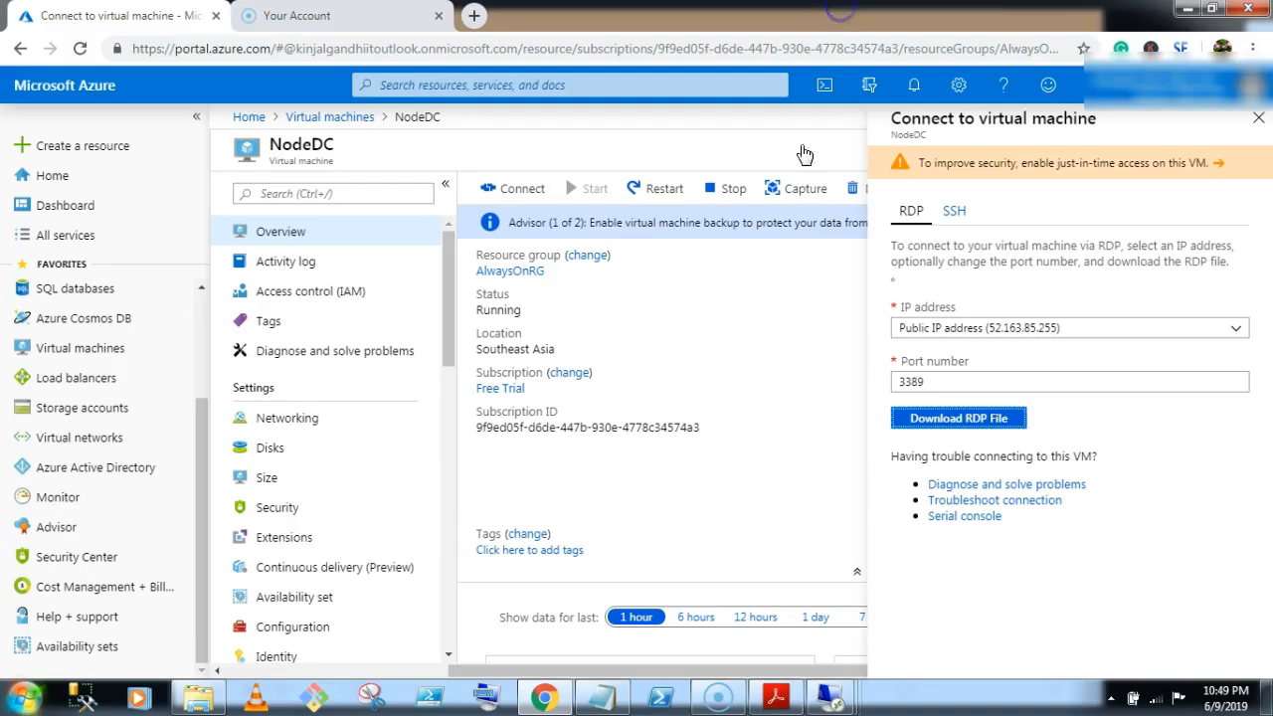
mouse_move(855, 687)
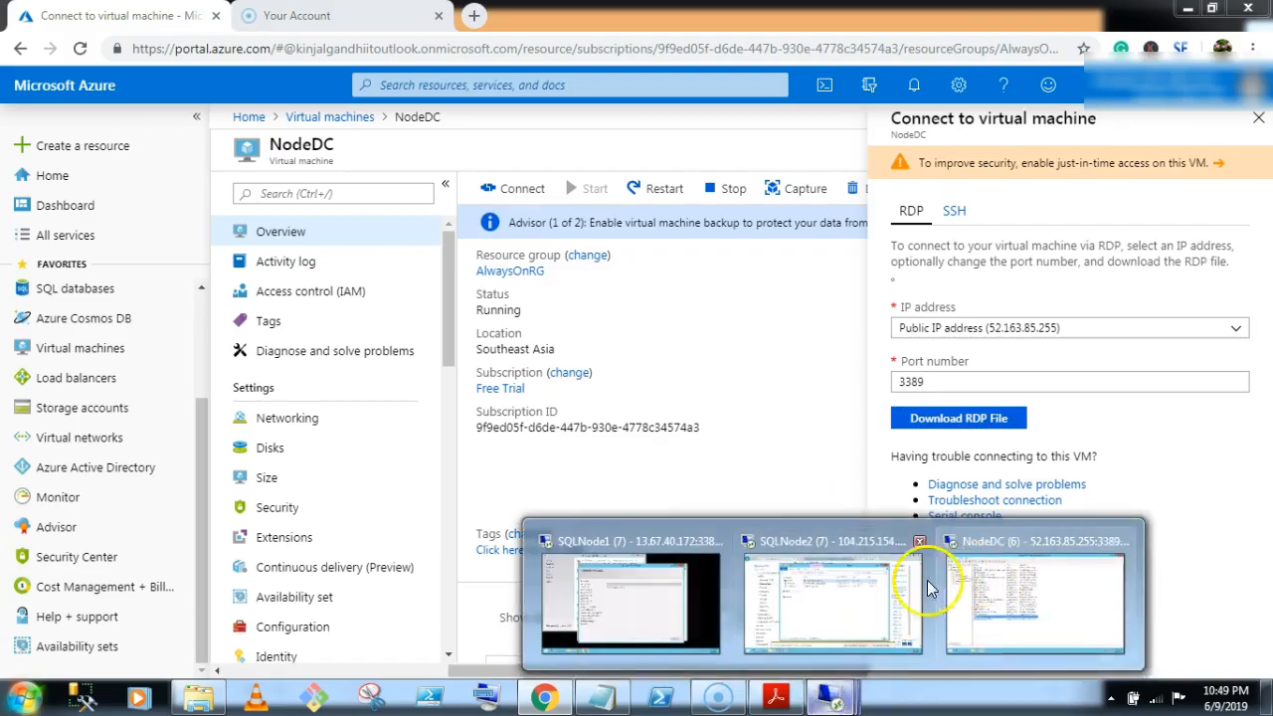
click(828, 595)
click(1069, 661)
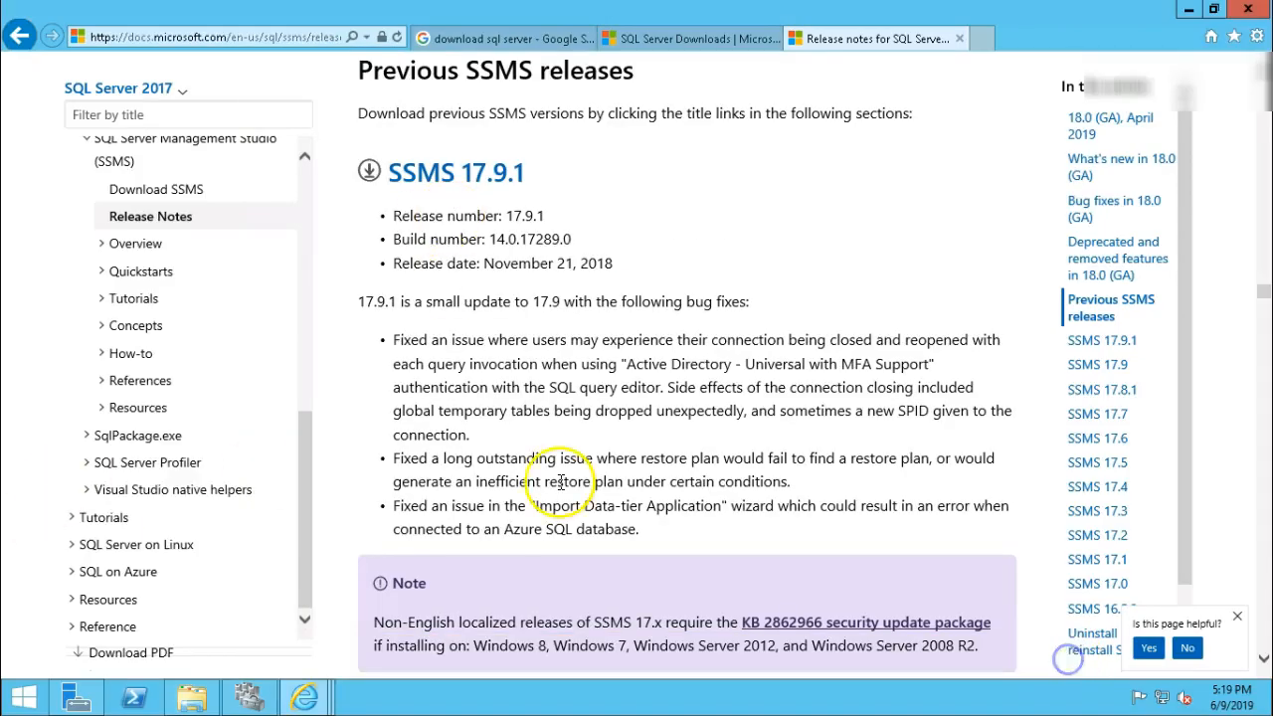
click(959, 38)
click(774, 40)
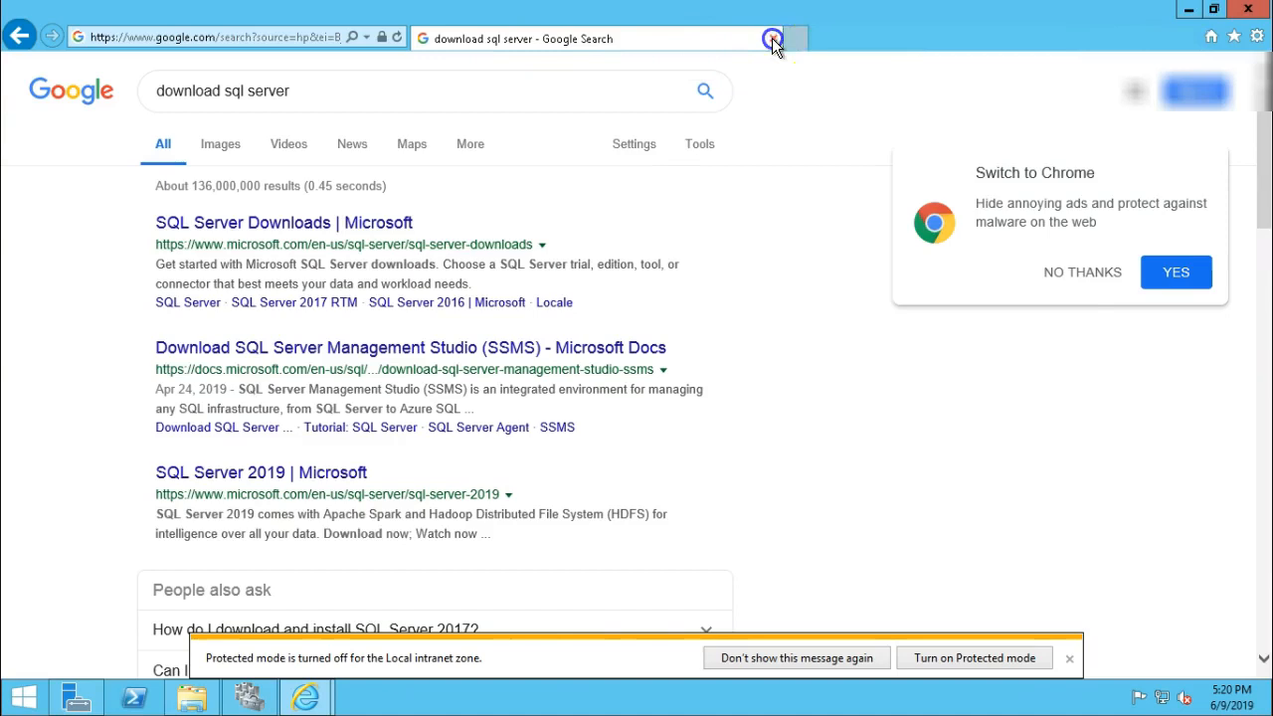
click(771, 38)
Mount the SQLServer2017-x64-ENU-Dev disc image and open the new DVD drive.
click(464, 221)
right_click(464, 223)
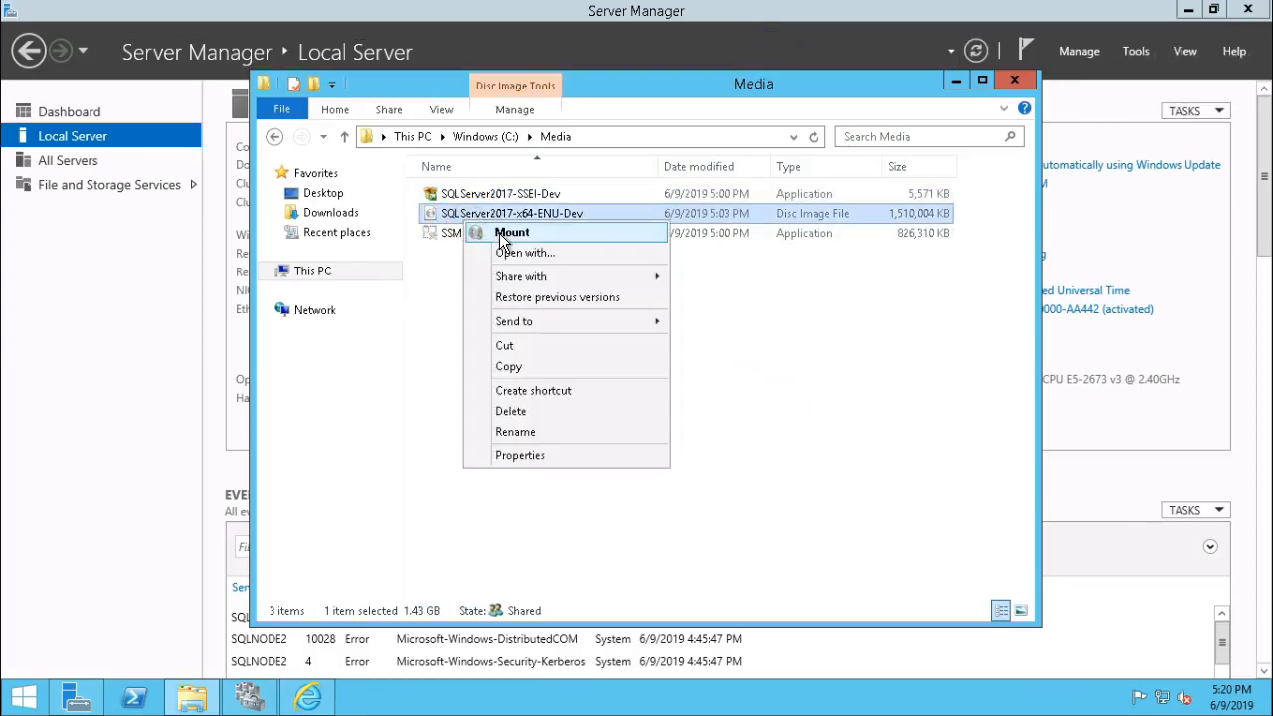
click(500, 233)
click(311, 273)
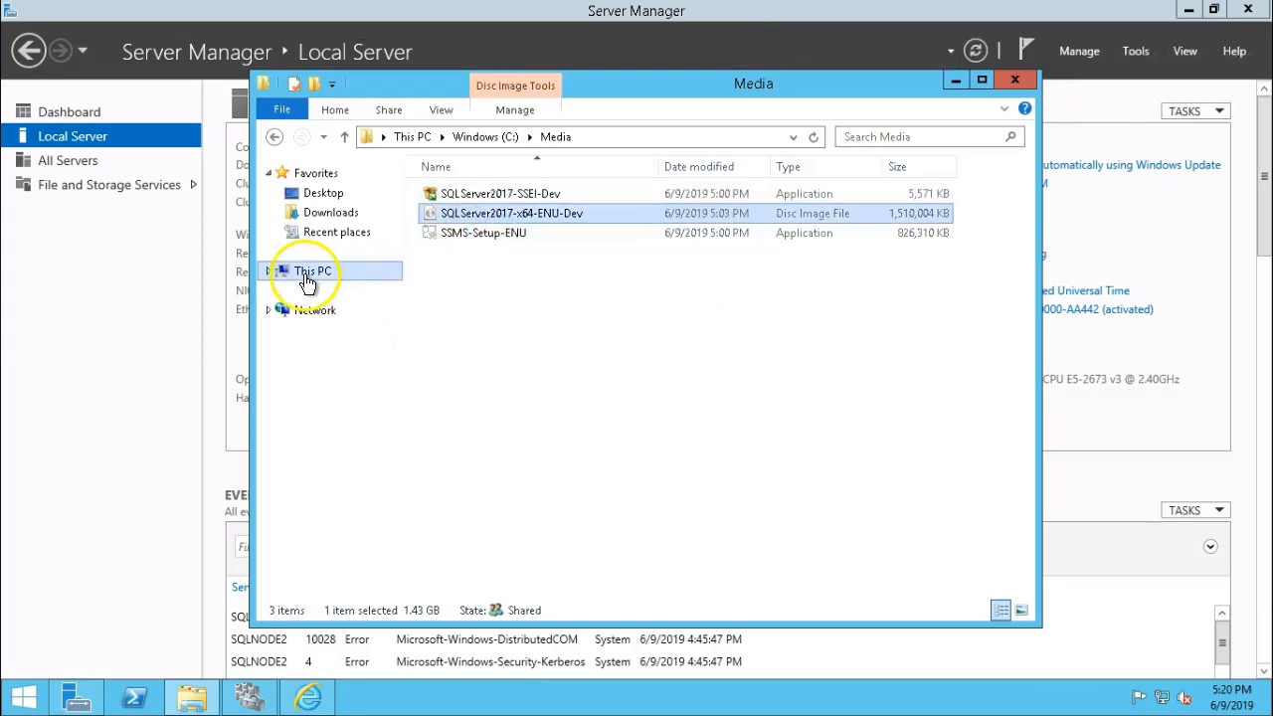
right_click(781, 479)
click(884, 355)
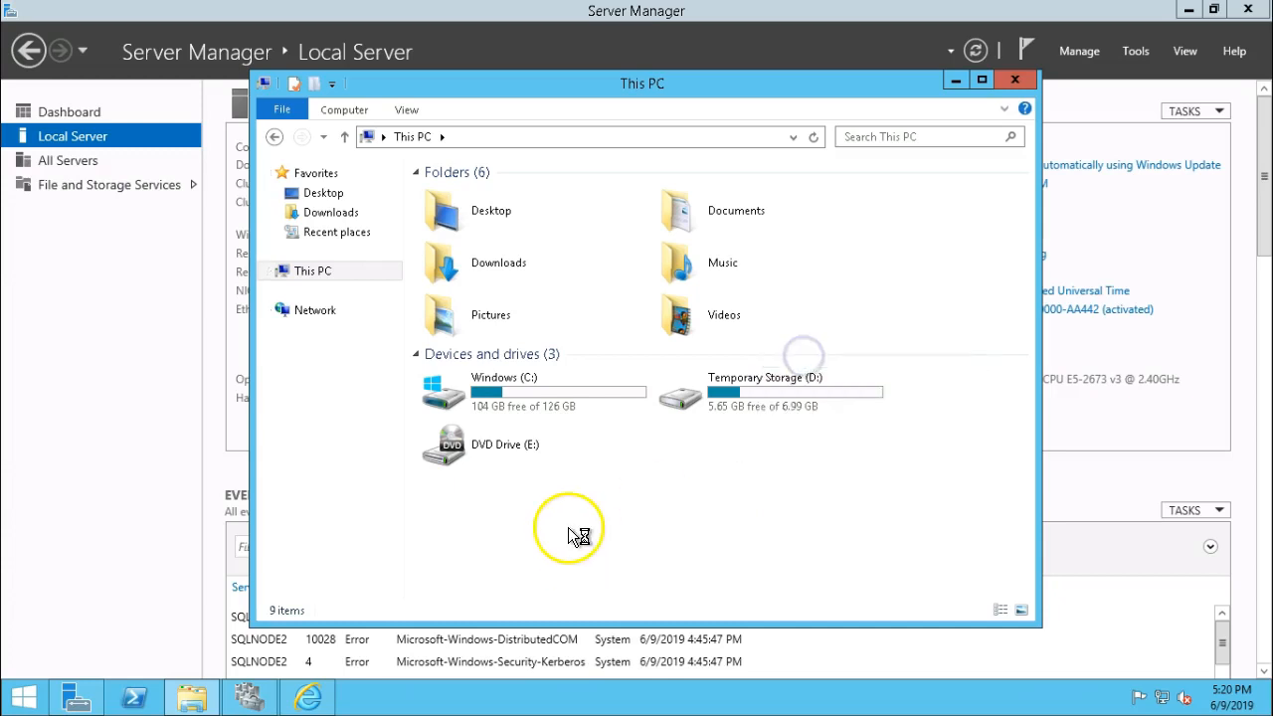
double_click(695, 478)
Run setup as administrator and show the Installation Center's installation options.
right_click(462, 344)
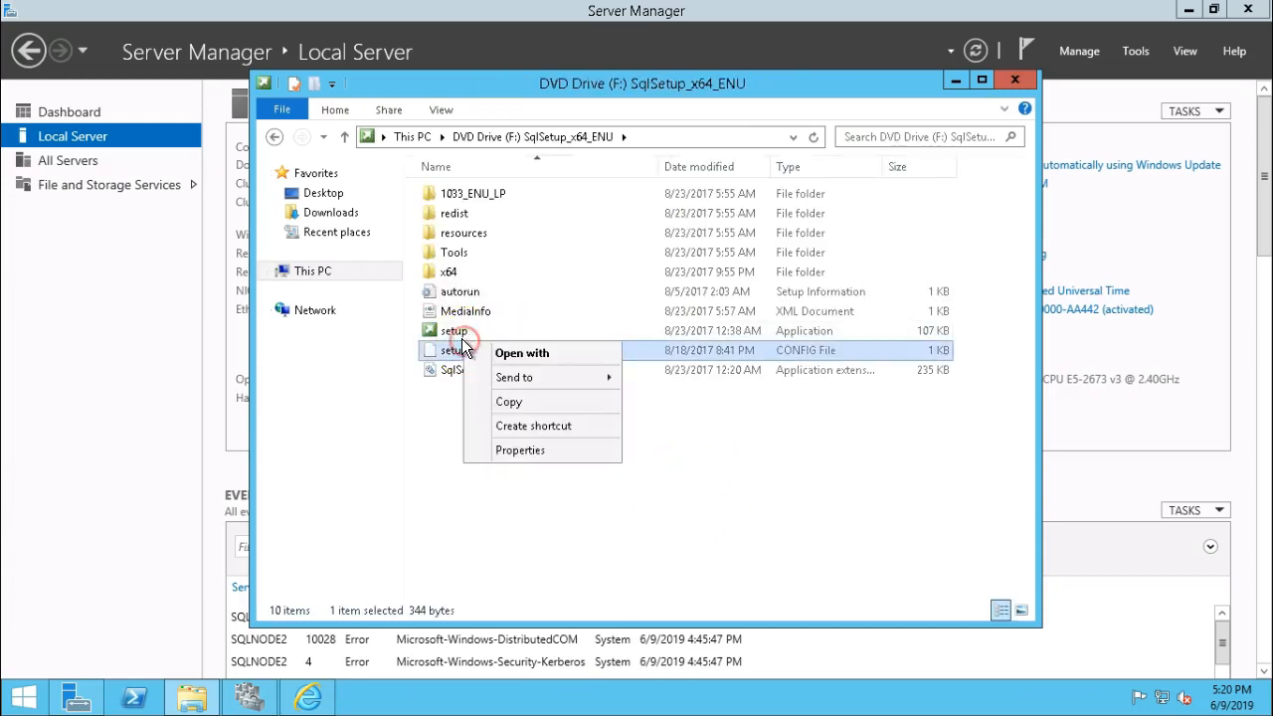
click(453, 333)
right_click(452, 336)
click(503, 364)
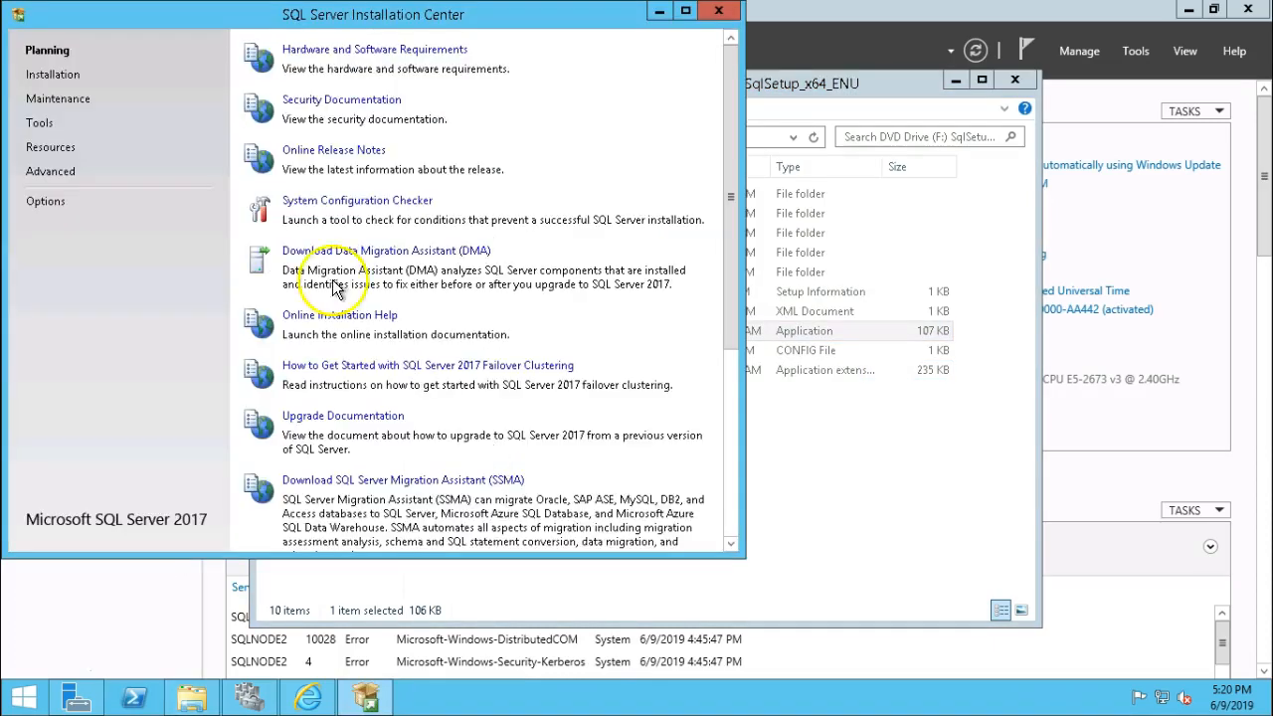
click(55, 76)
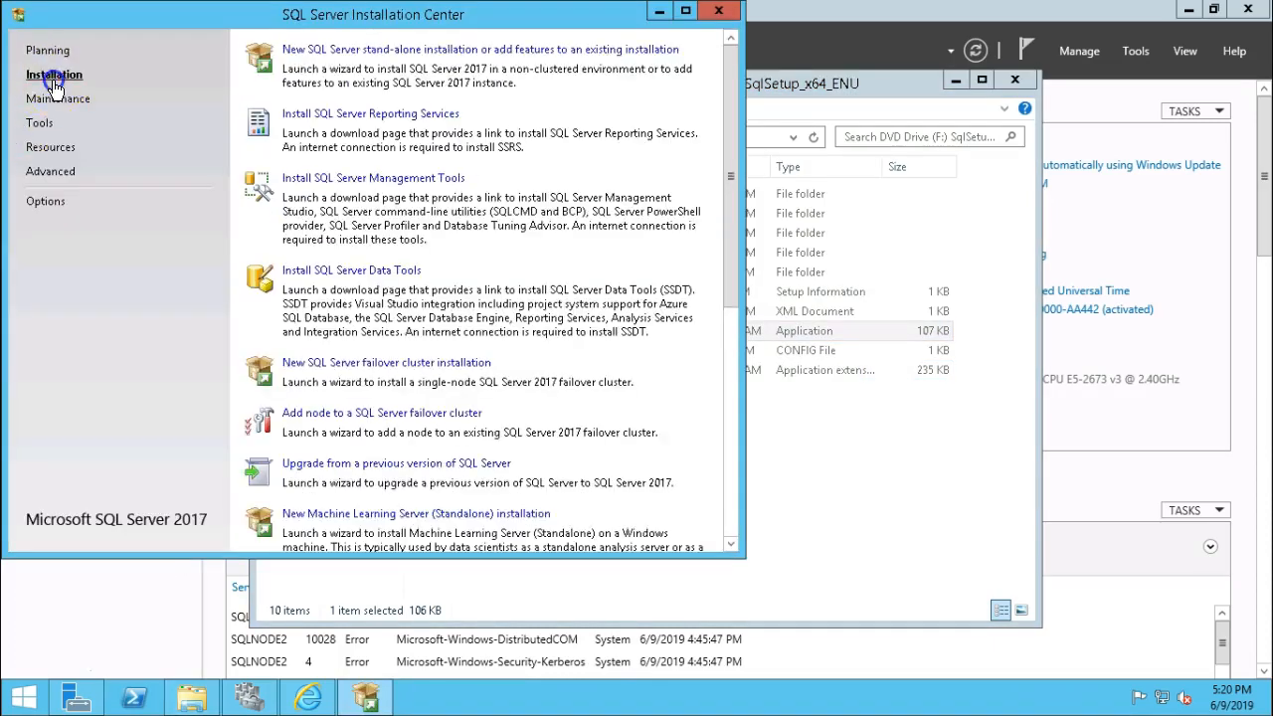
Start a new stand-alone installation on SQLNode2 with Developer edition and accepted license.
click(329, 50)
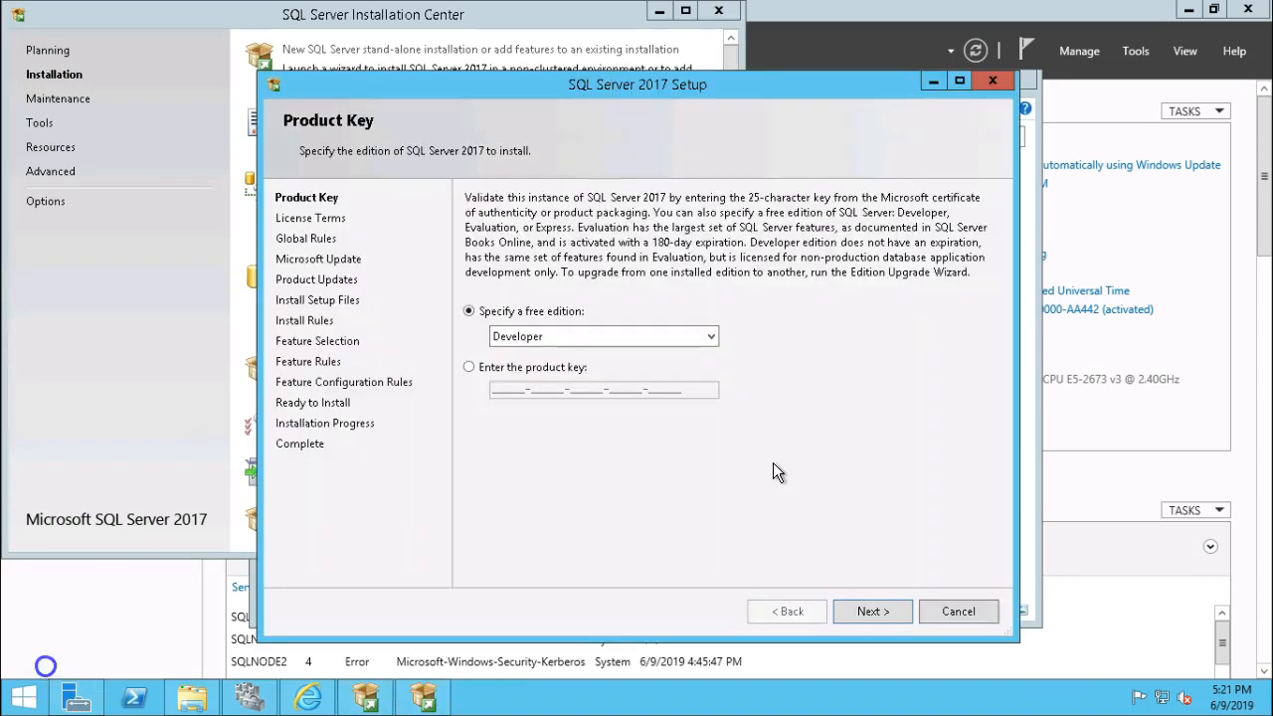
click(865, 609)
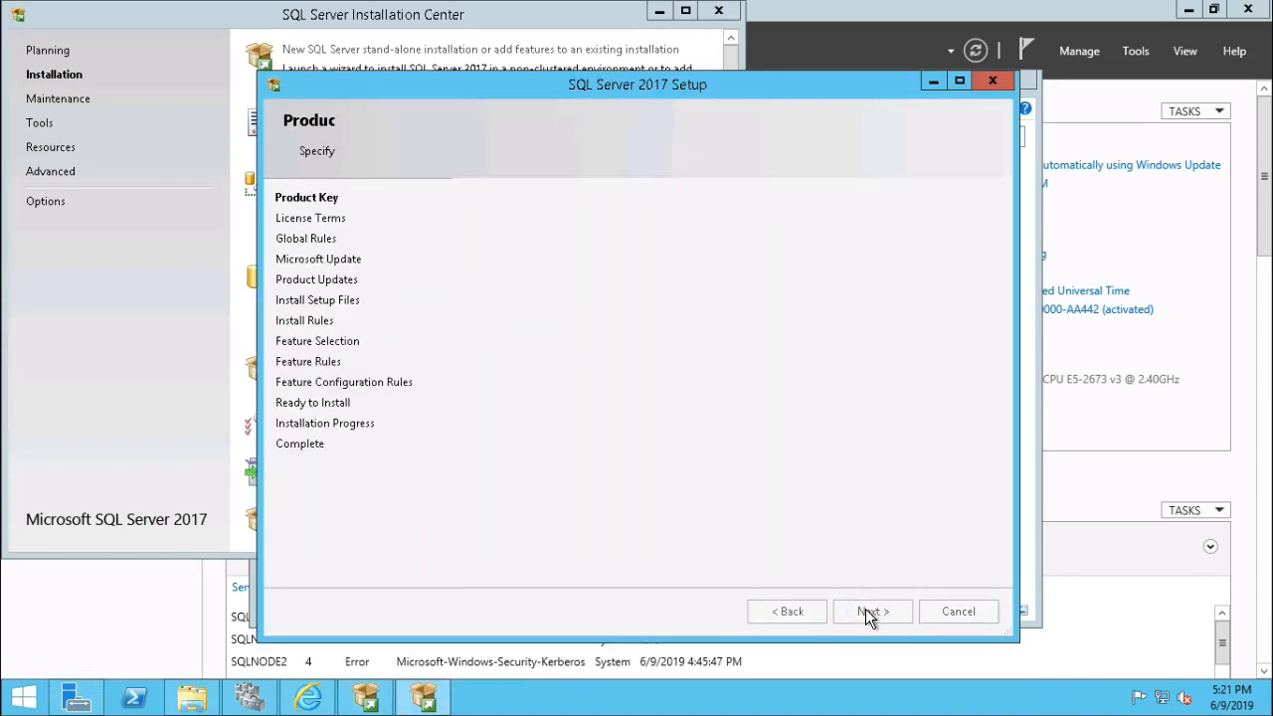
click(506, 502)
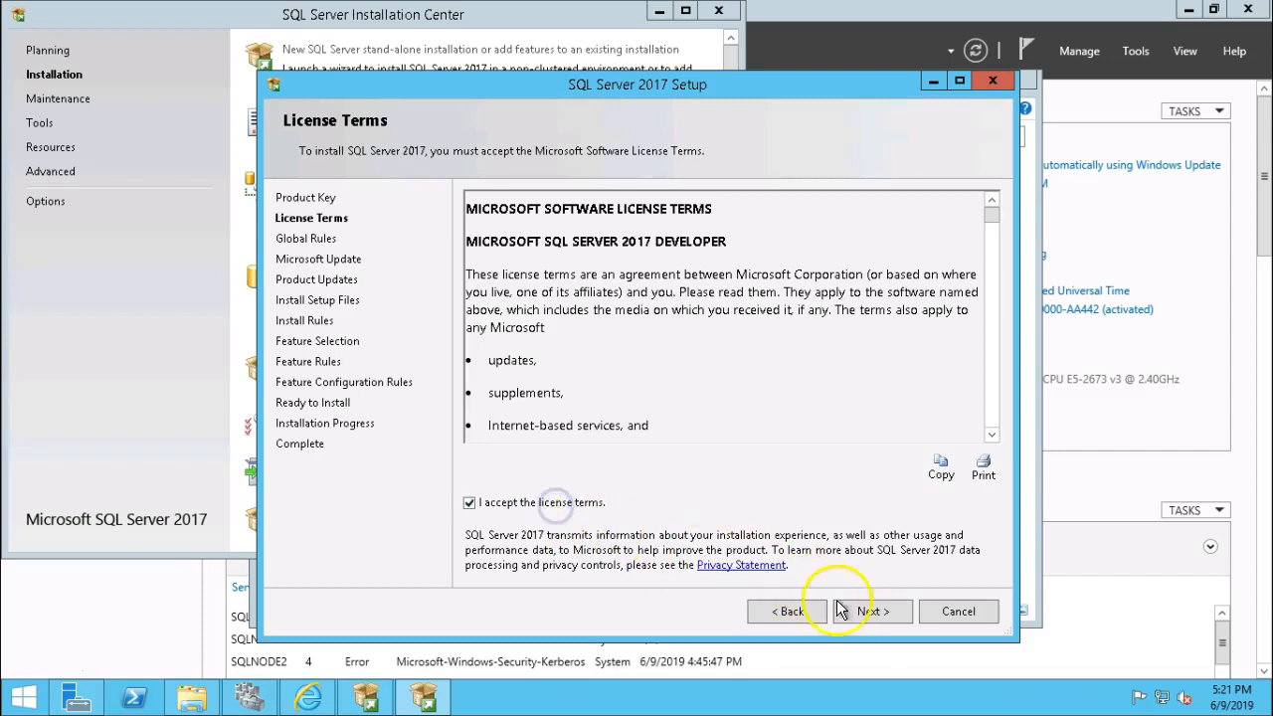
click(855, 610)
click(855, 608)
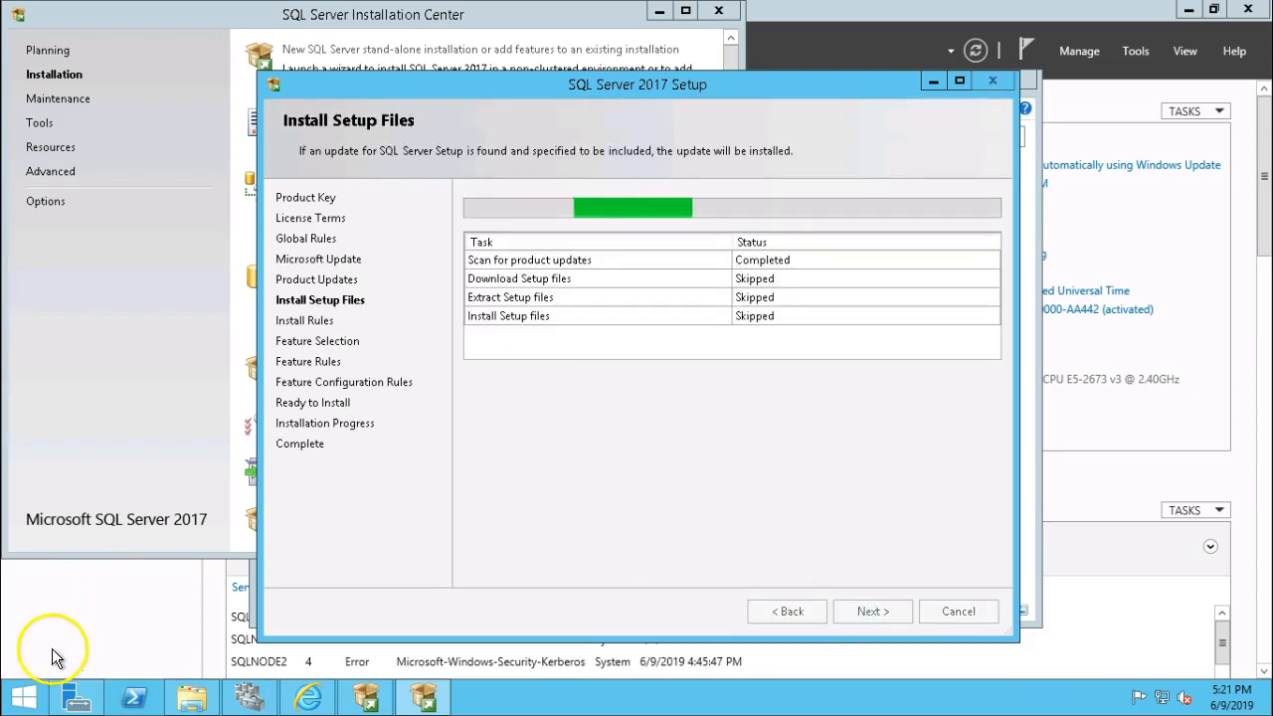
click(870, 613)
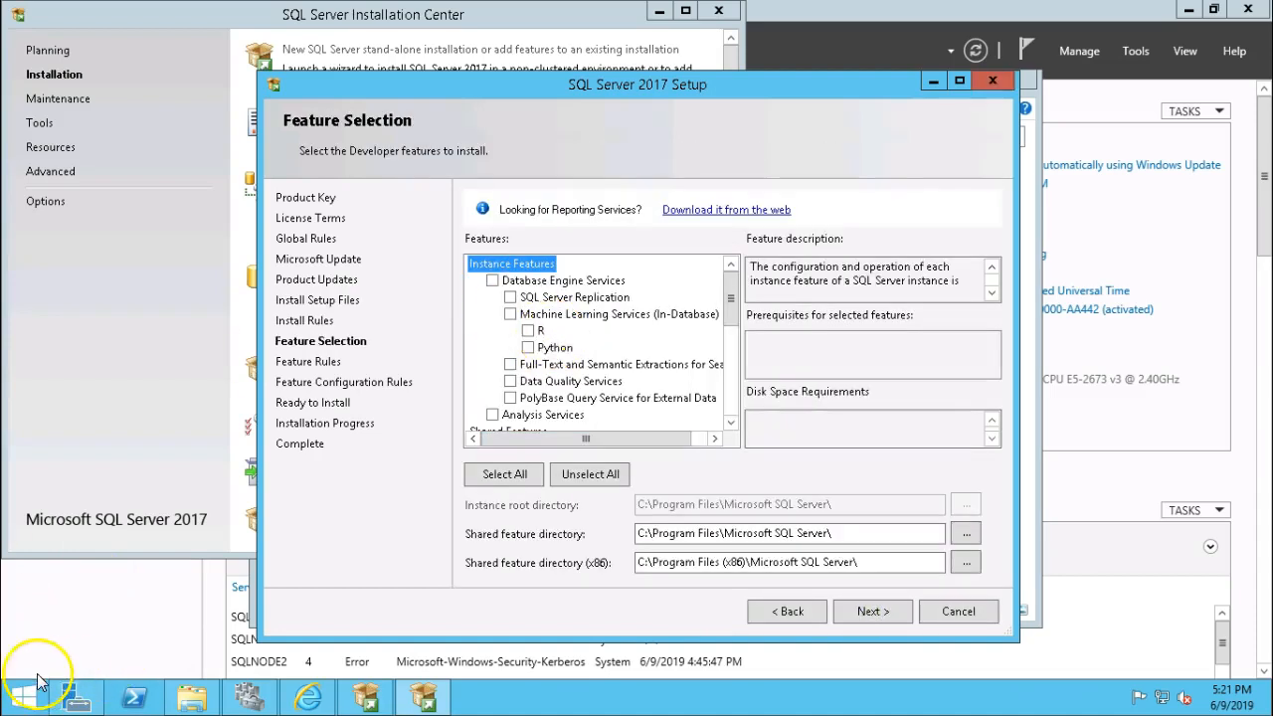
Select Database Engine Services, Replication, Client Tools Backwards Compatibility and SDK features.
click(493, 279)
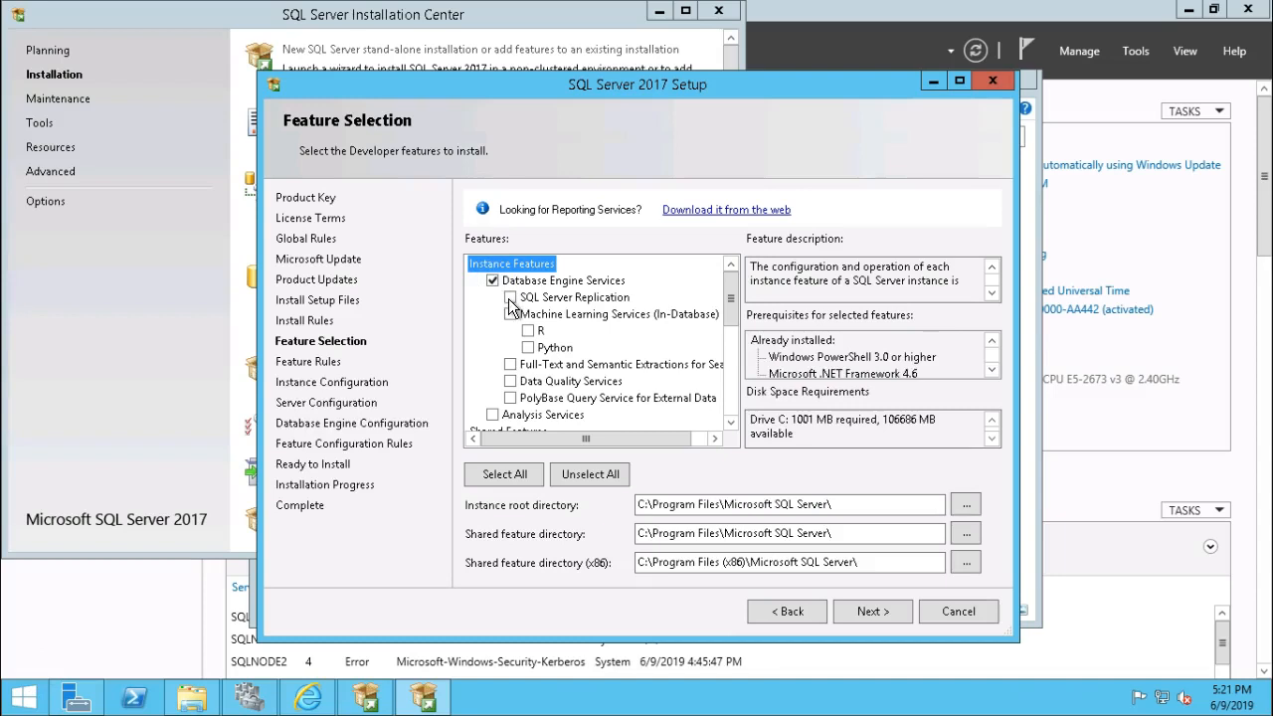
click(511, 299)
drag(731, 298, 732, 392)
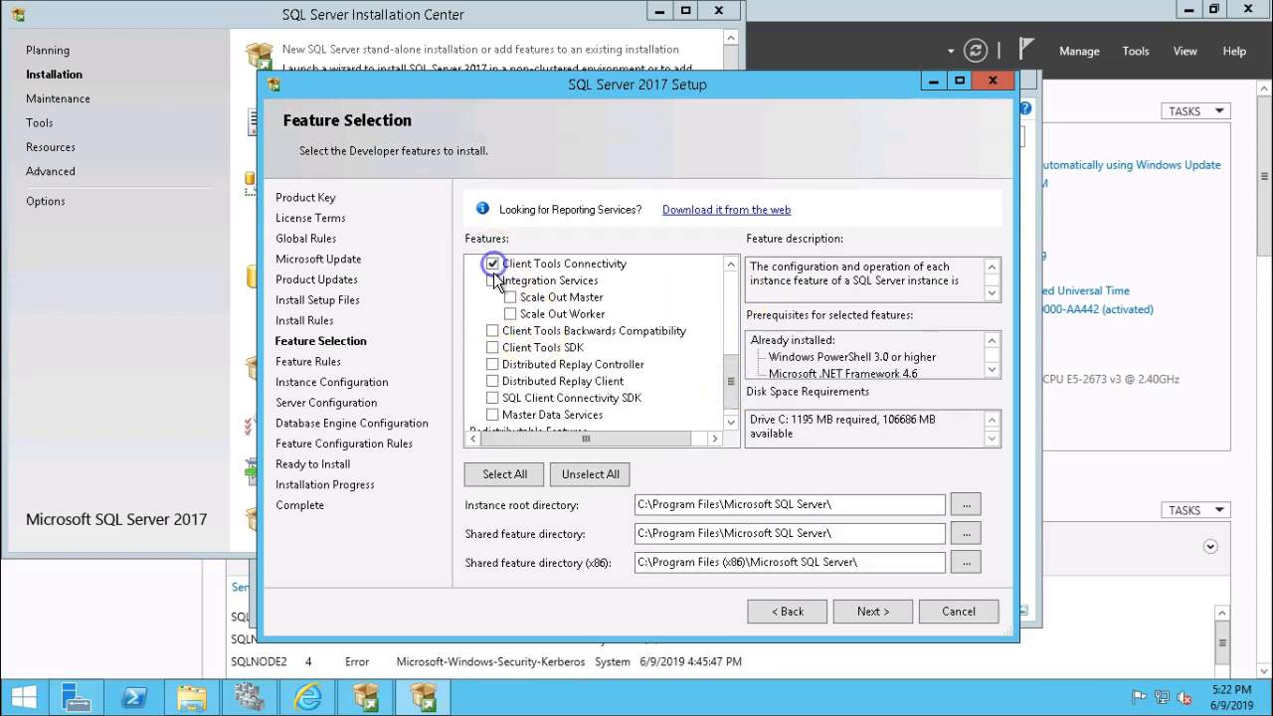
click(493, 347)
click(493, 330)
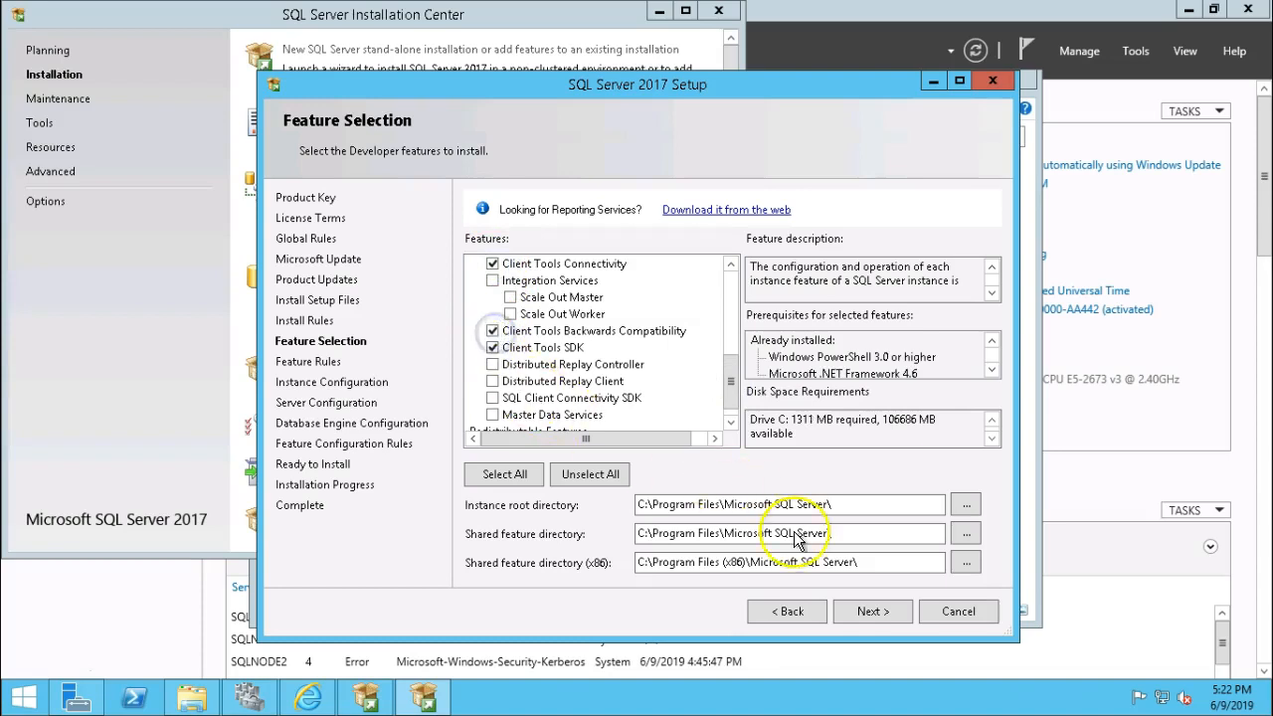
click(863, 610)
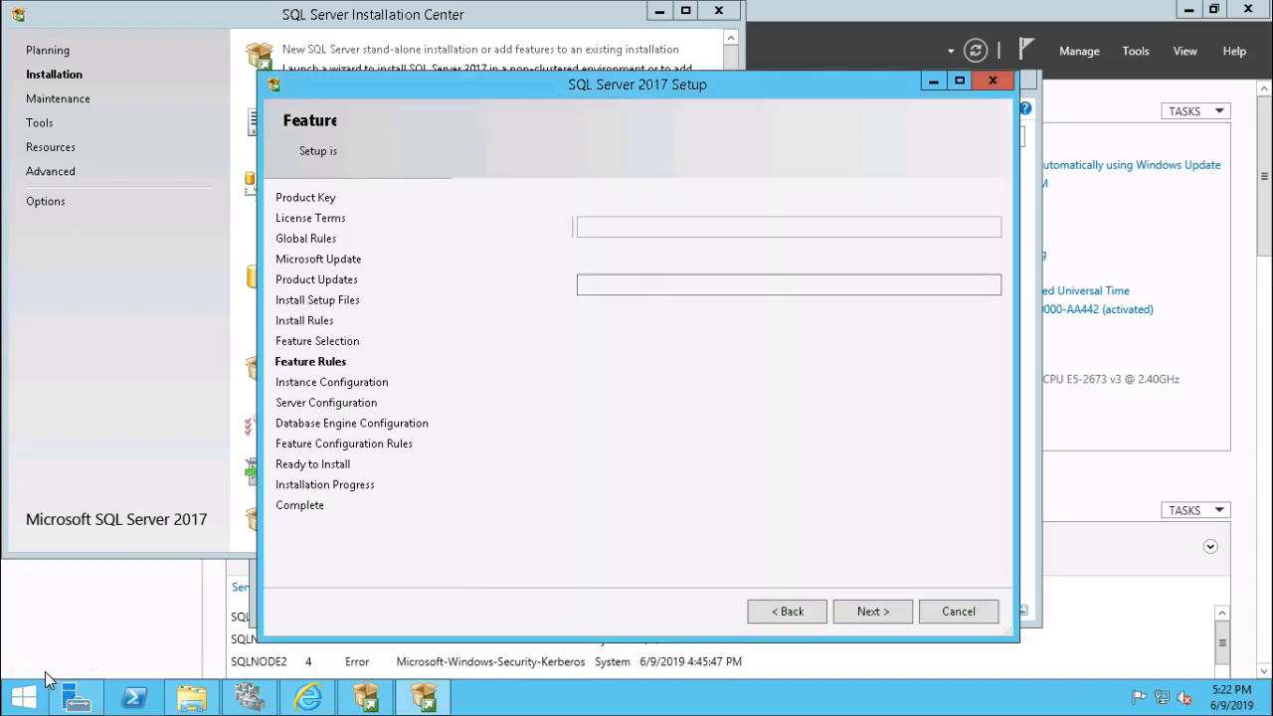
Keep the default instance and run Agent and Database Engine under the SQLSVC1 domain account with its password.
click(883, 609)
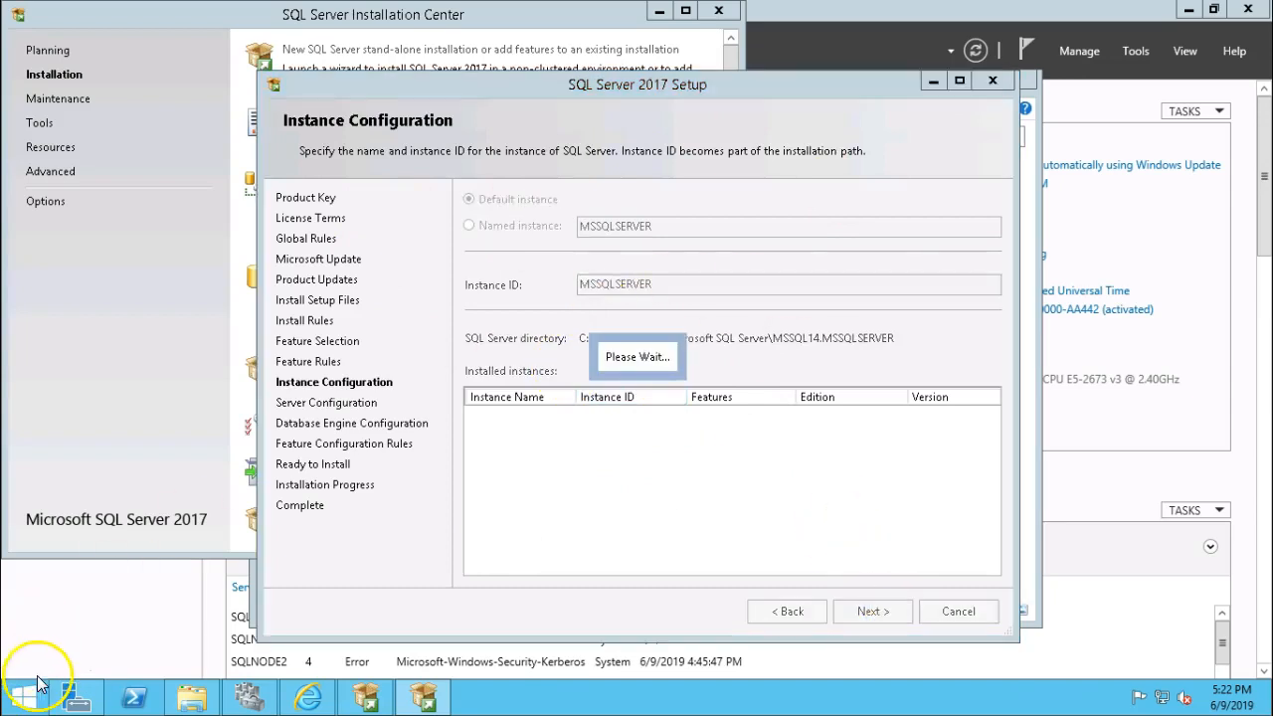
click(746, 276)
key(ctrl+v)
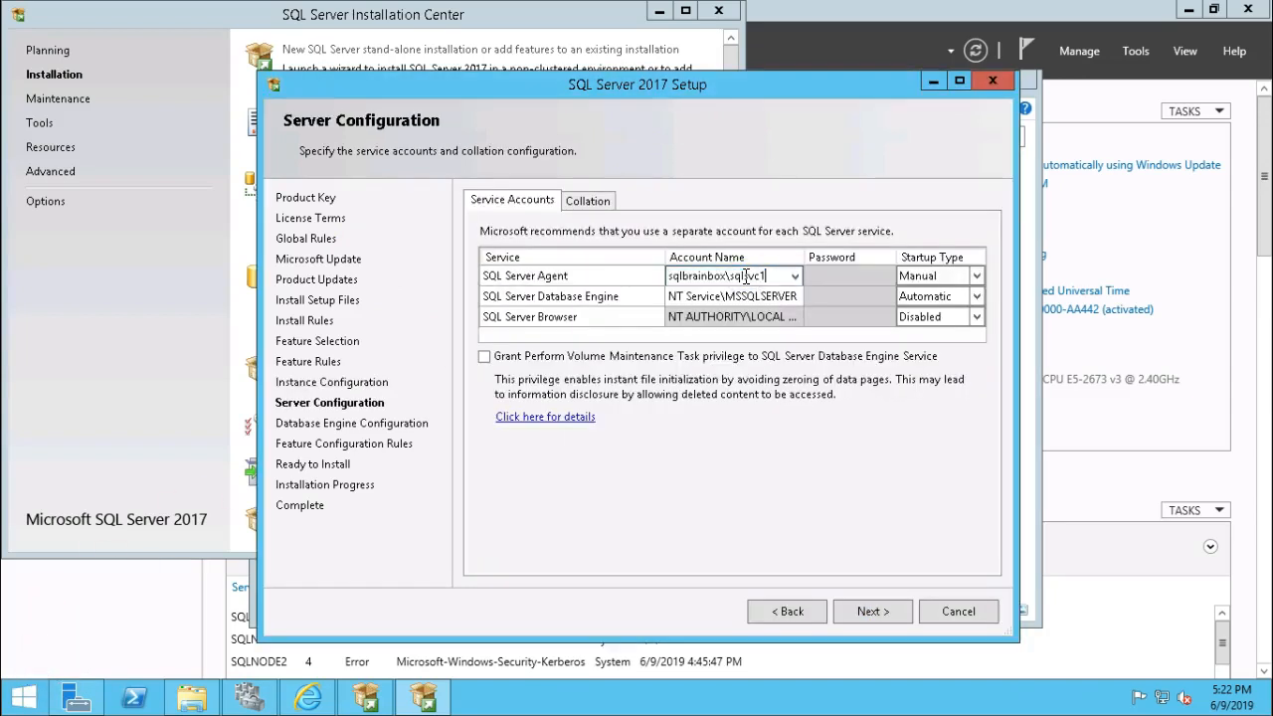
click(821, 276)
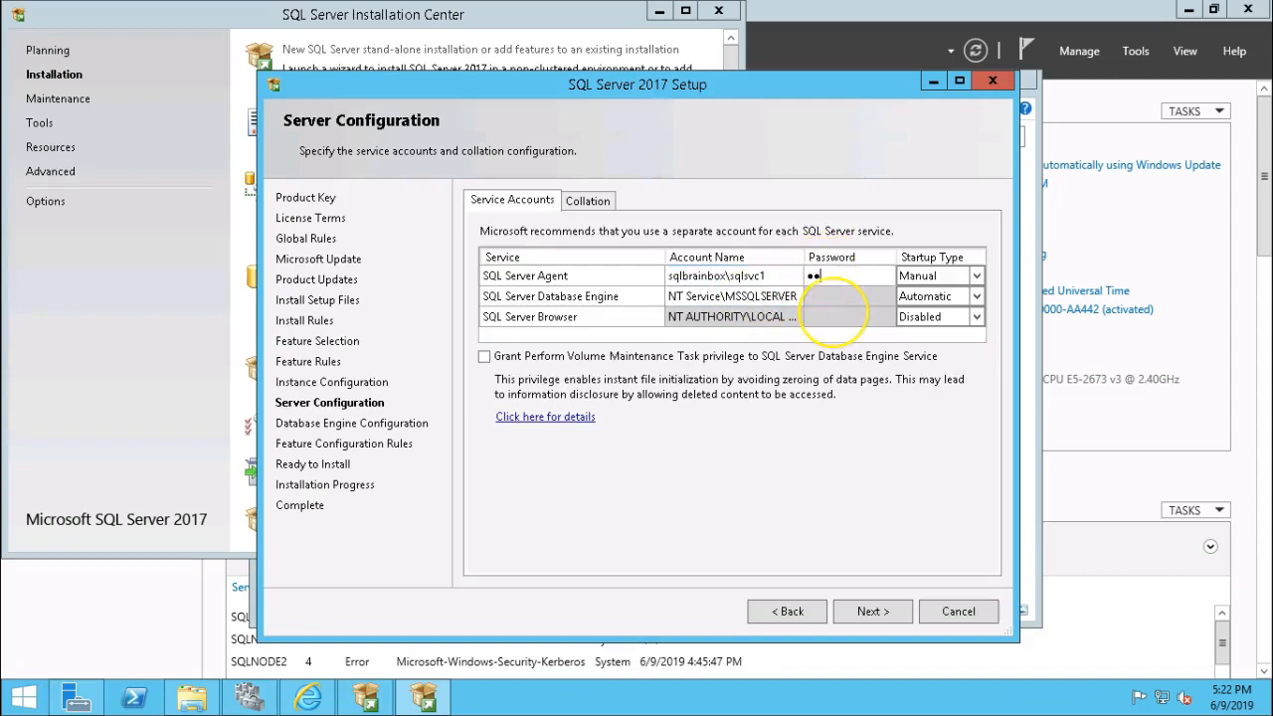
text(••)
key(Tab)
key(Tab)
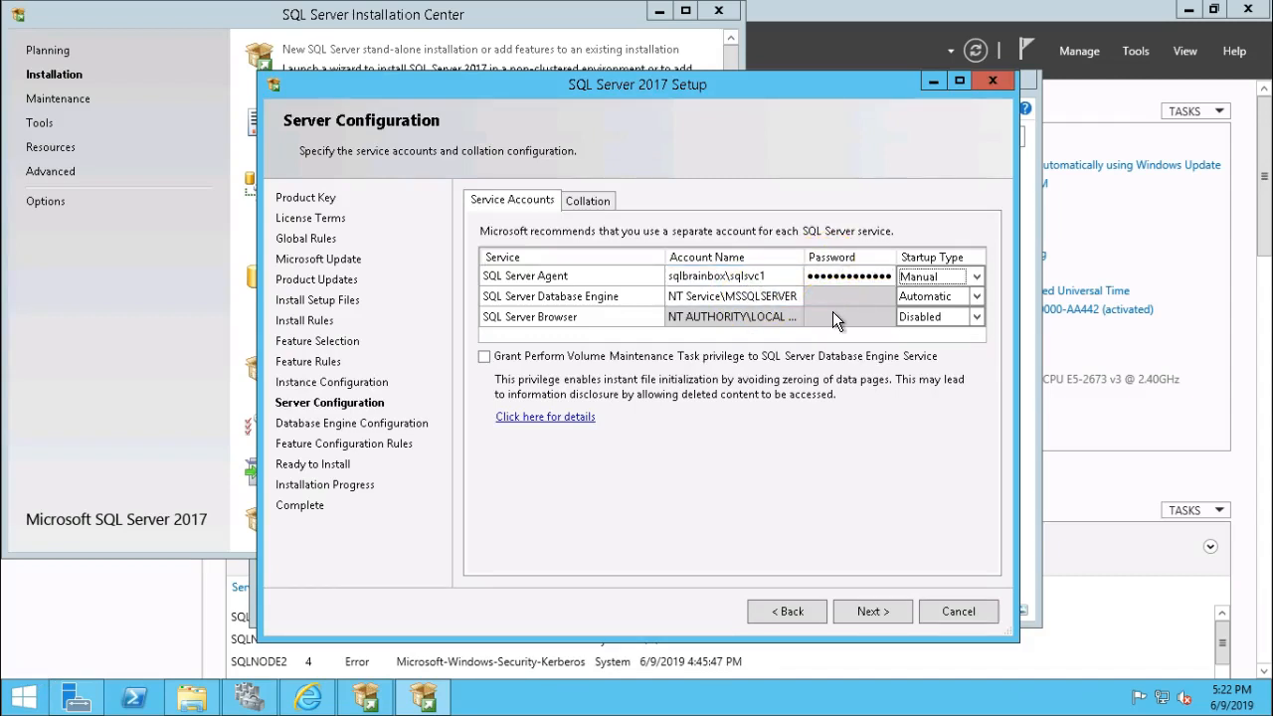
key(ctrl+v)
key(Tab)
text(•••••)
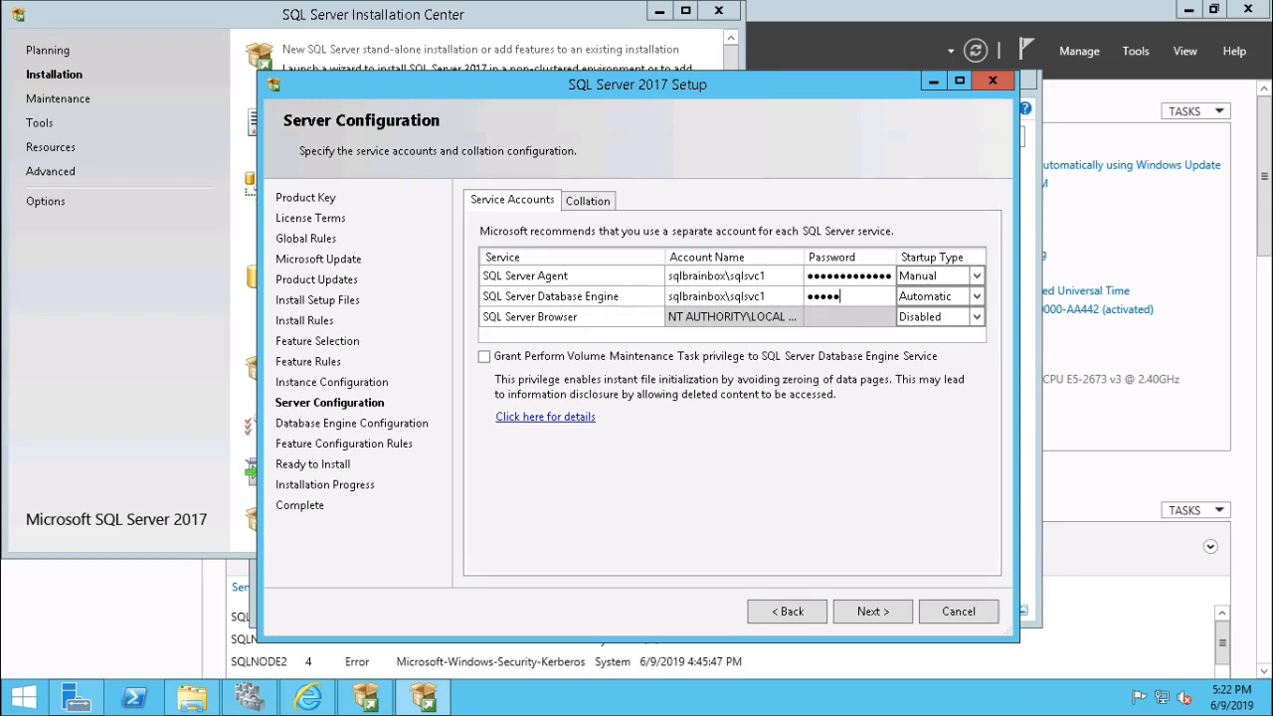
text(••••••••)
click(871, 611)
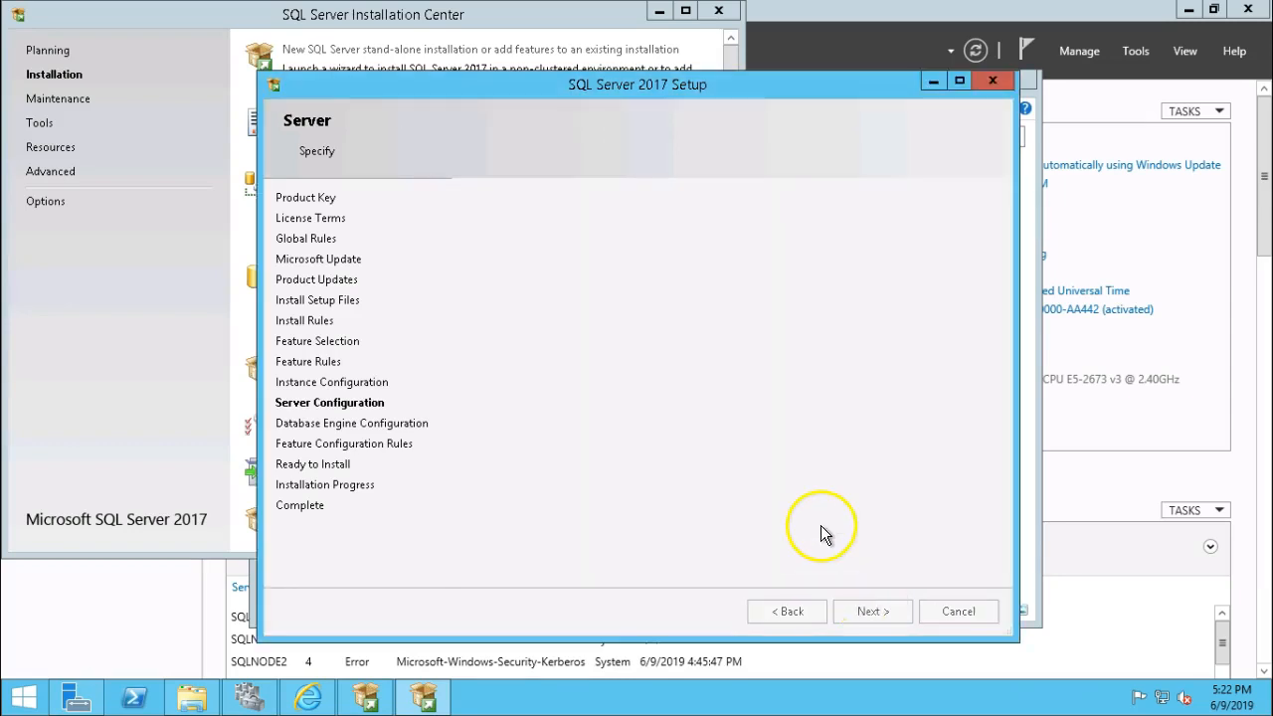
Add the current user as a SQL Server administrator and proceed to Ready to Install.
click(793, 612)
click(864, 612)
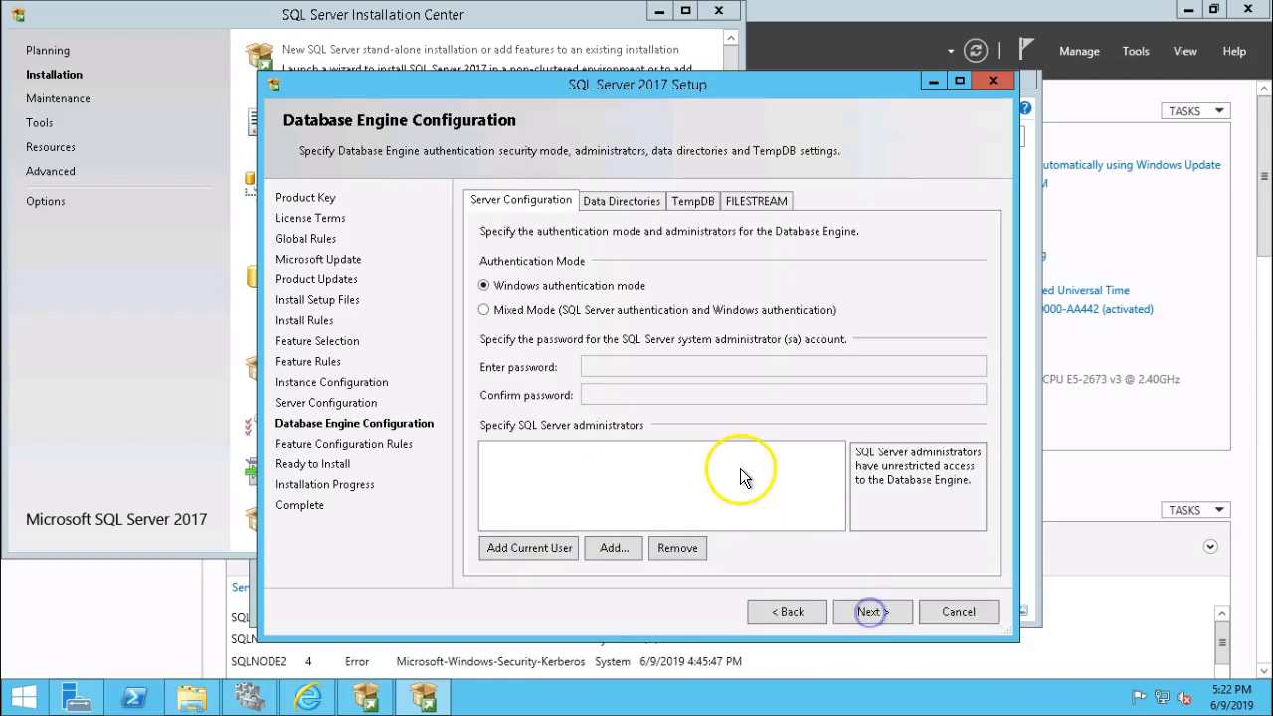
click(509, 549)
click(867, 611)
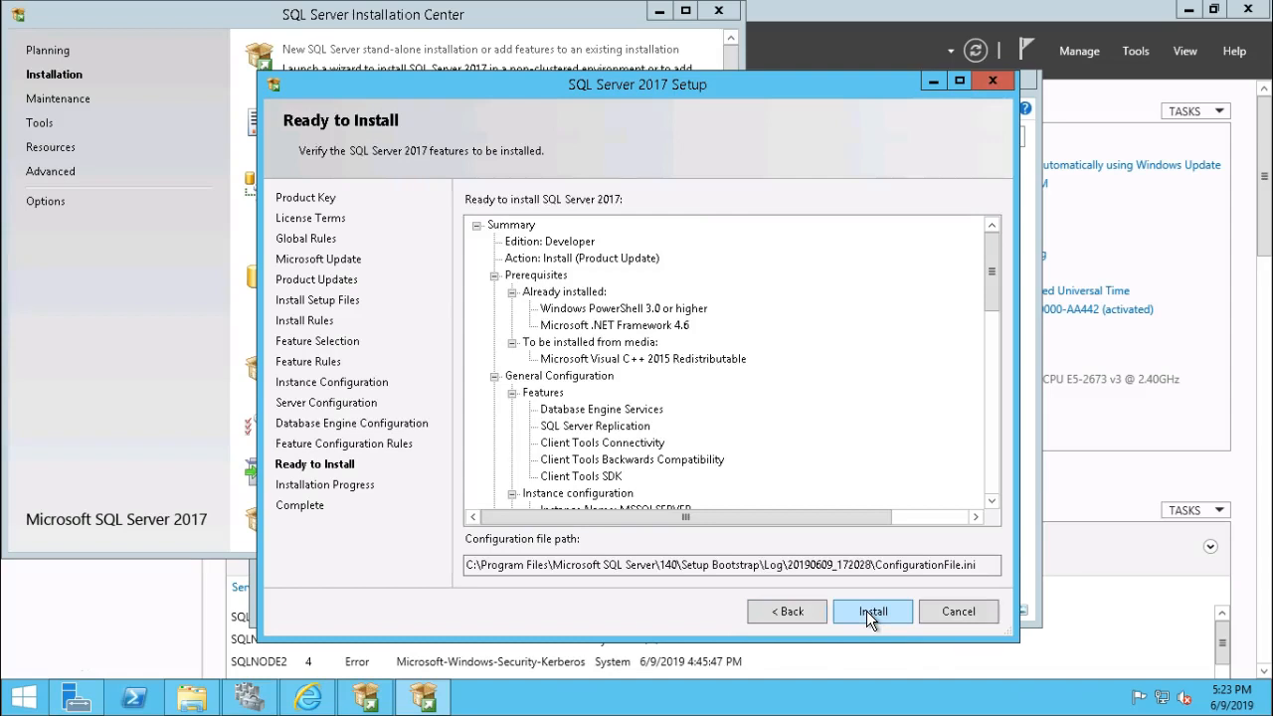
Install SQL Server 2017 until every feature shows Succeeded, then minimise the remote session.
click(872, 611)
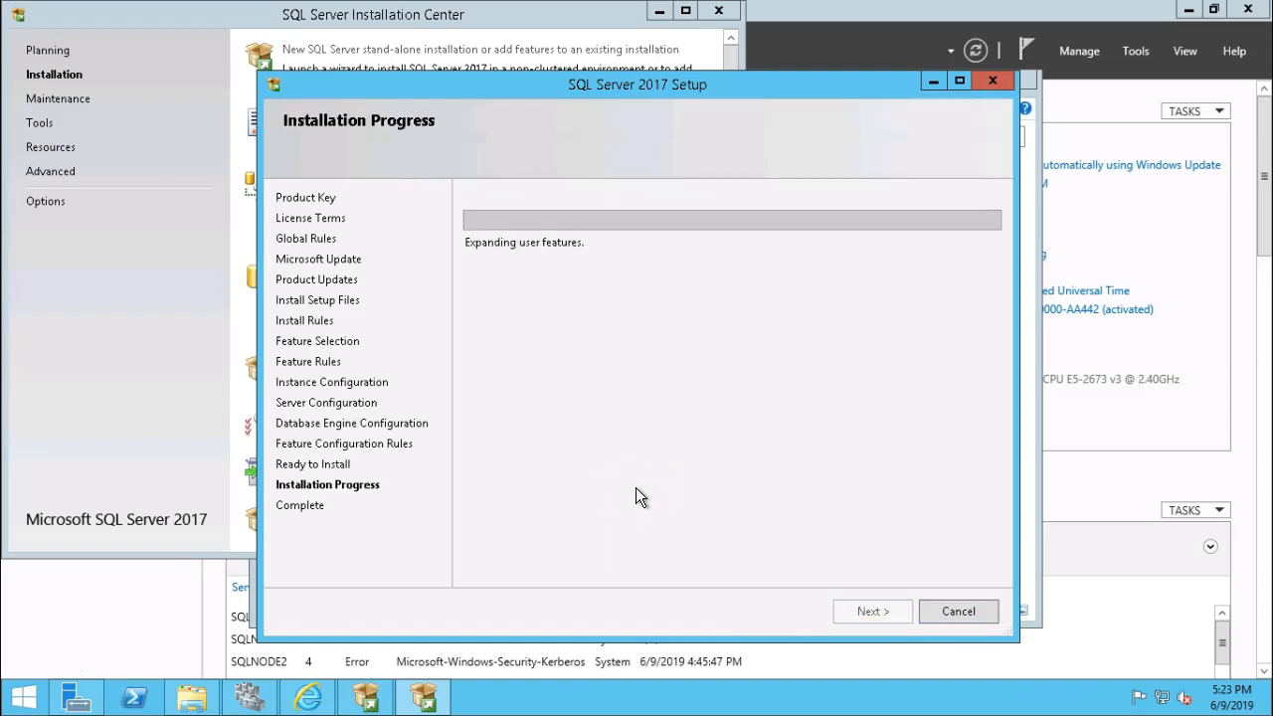
click(574, 442)
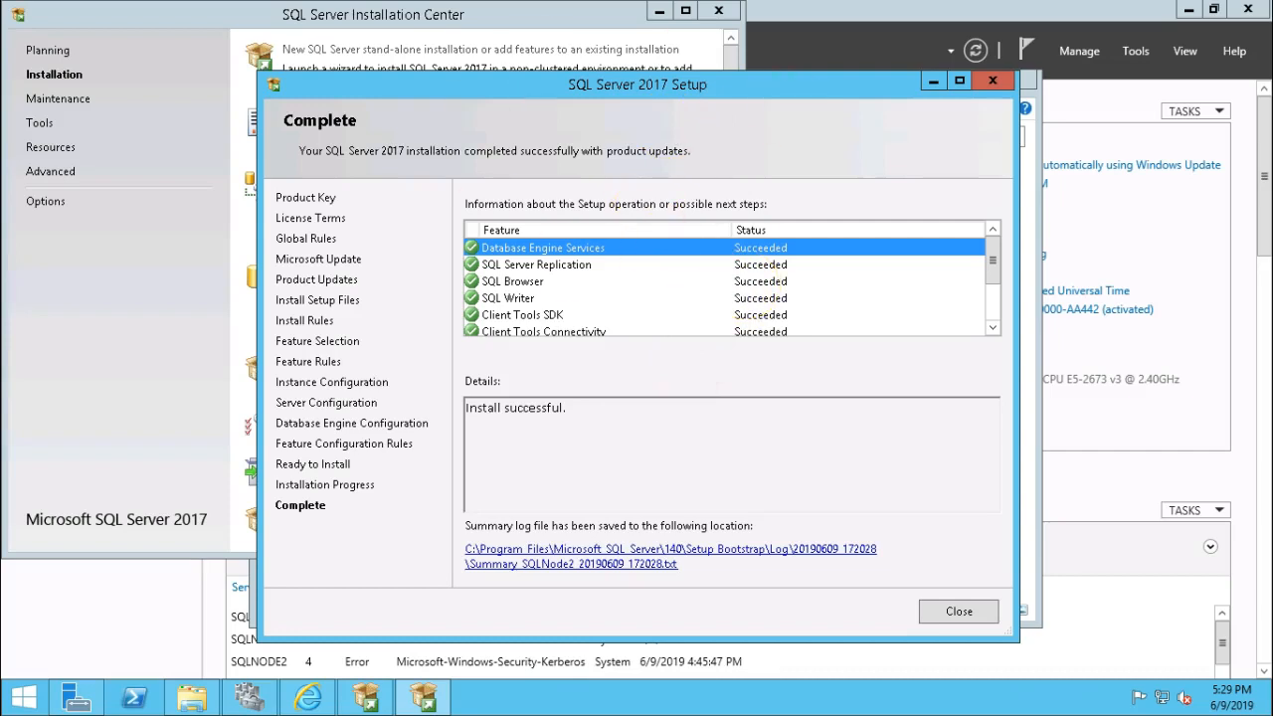
click(854, 10)
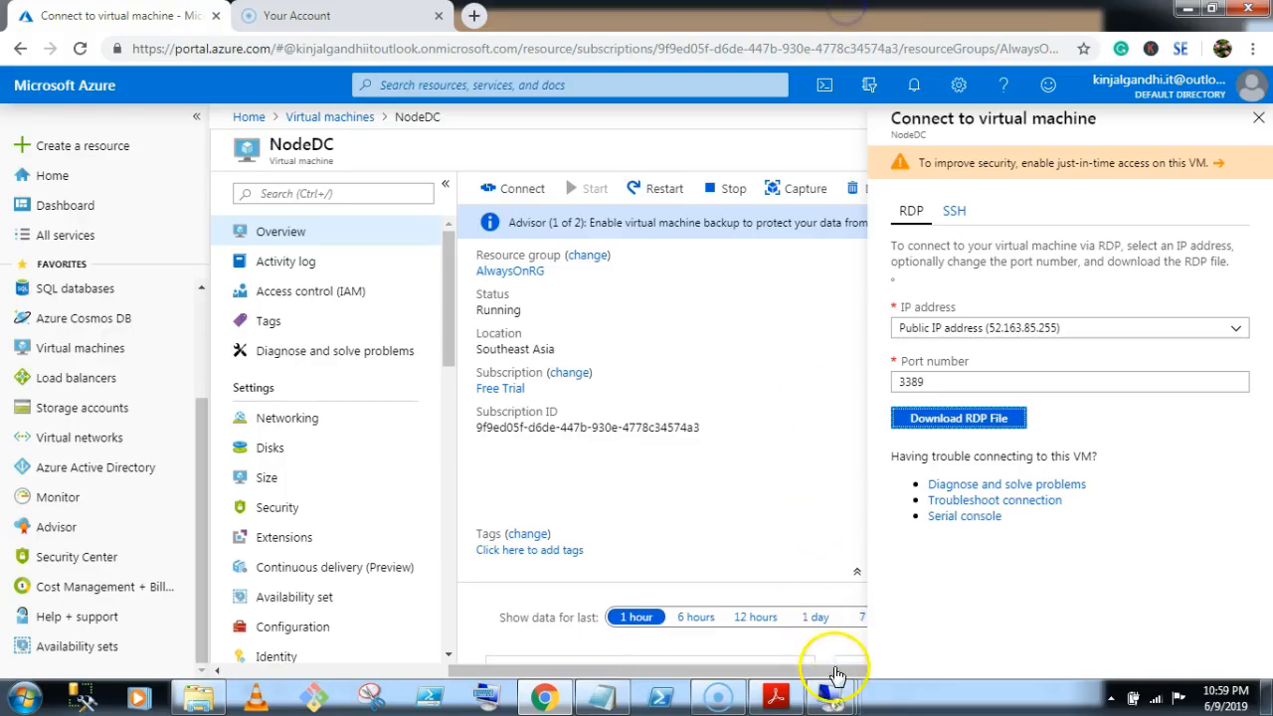
On SQLNode1, close the finished Setup wizard, the Installation Center and the setup files folder.
mouse_move(836, 681)
click(628, 587)
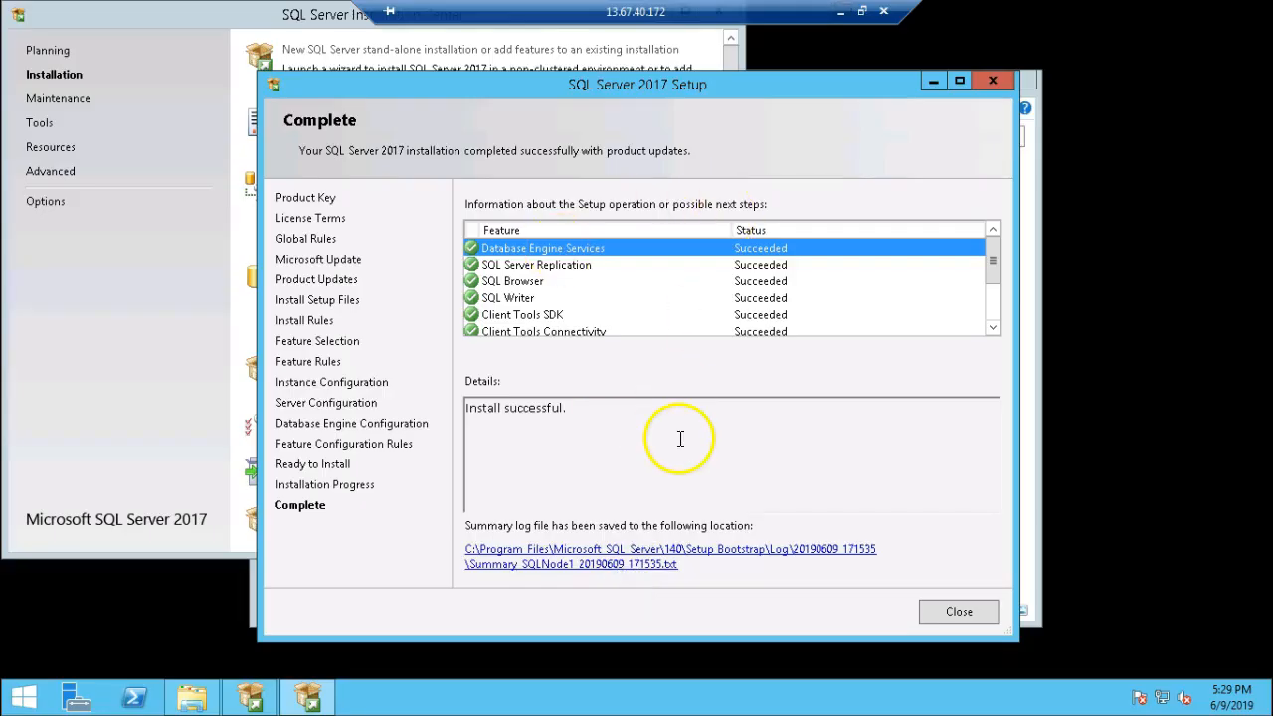
click(961, 611)
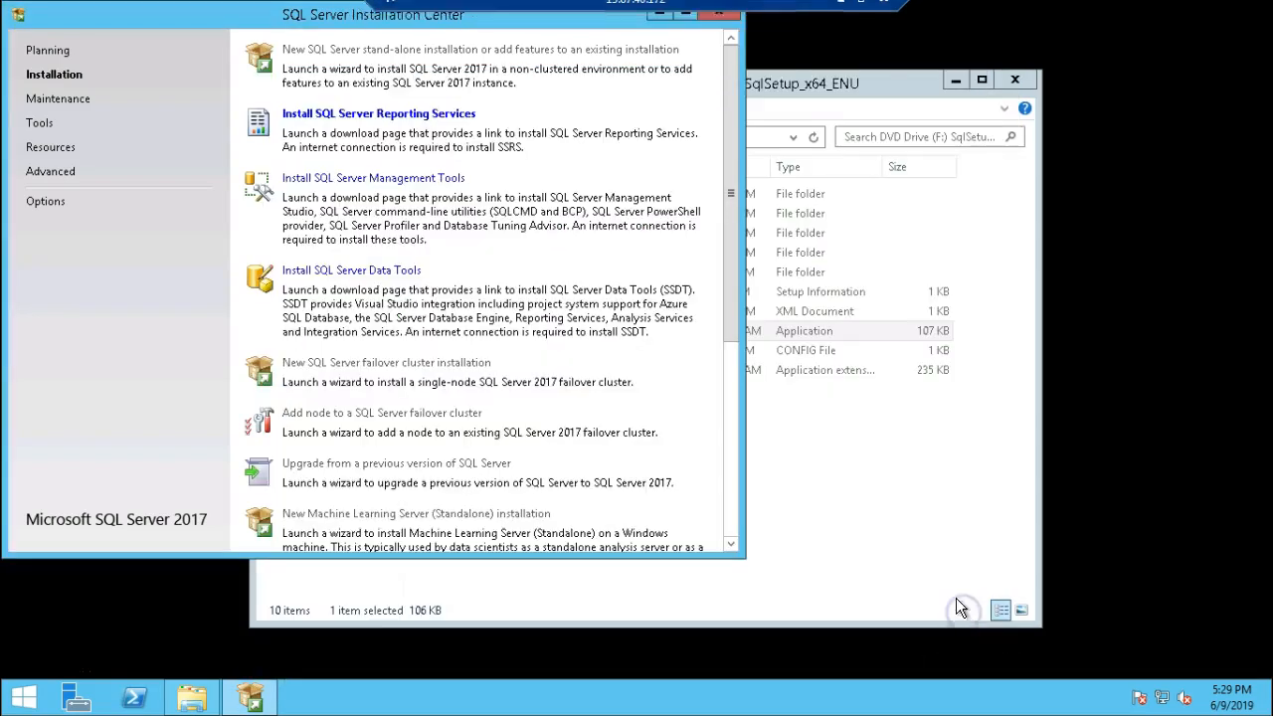
click(721, 15)
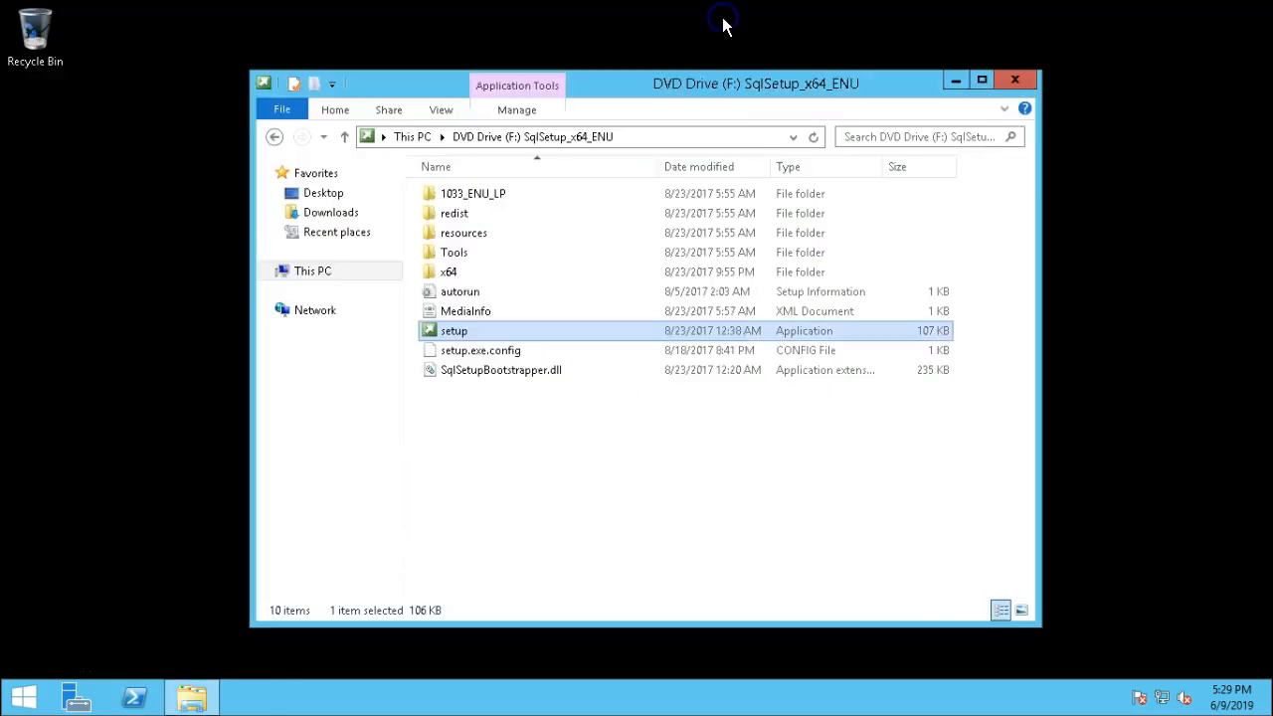
click(1030, 90)
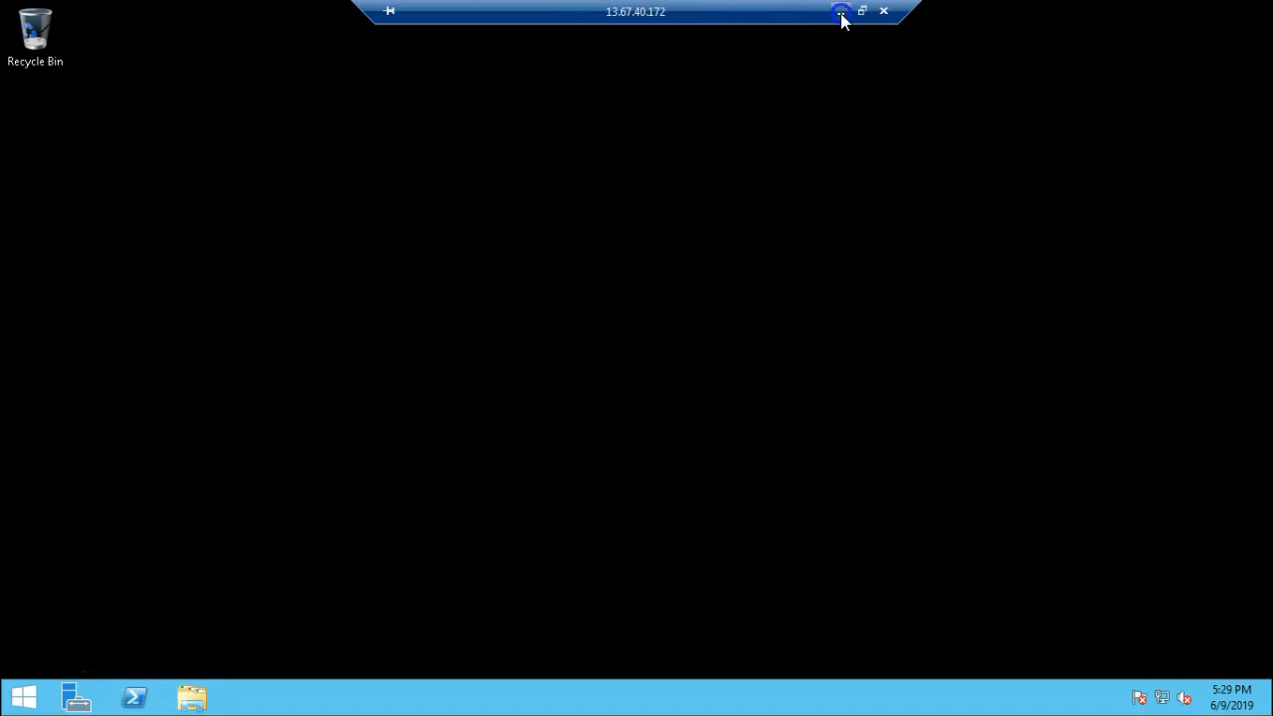
Switch to the SQLNode2 session and close its finished Setup wizard and Installation Center.
click(842, 19)
mouse_move(842, 683)
click(822, 577)
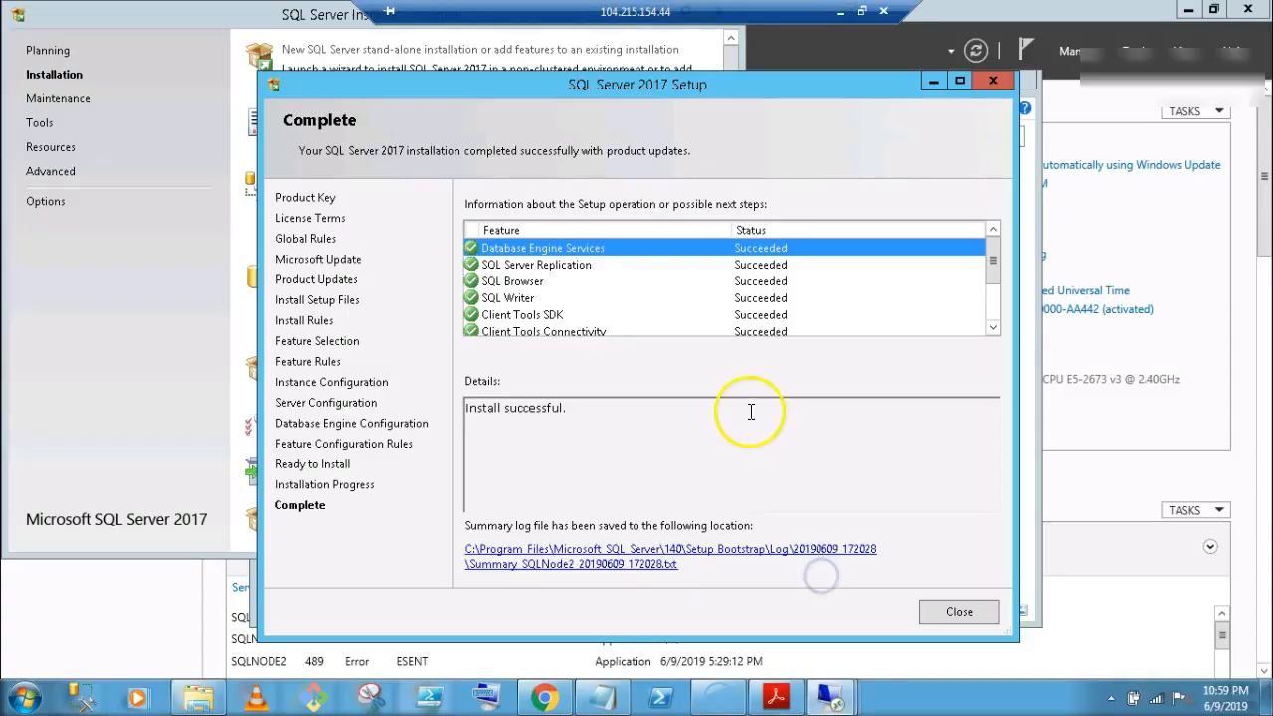
click(947, 617)
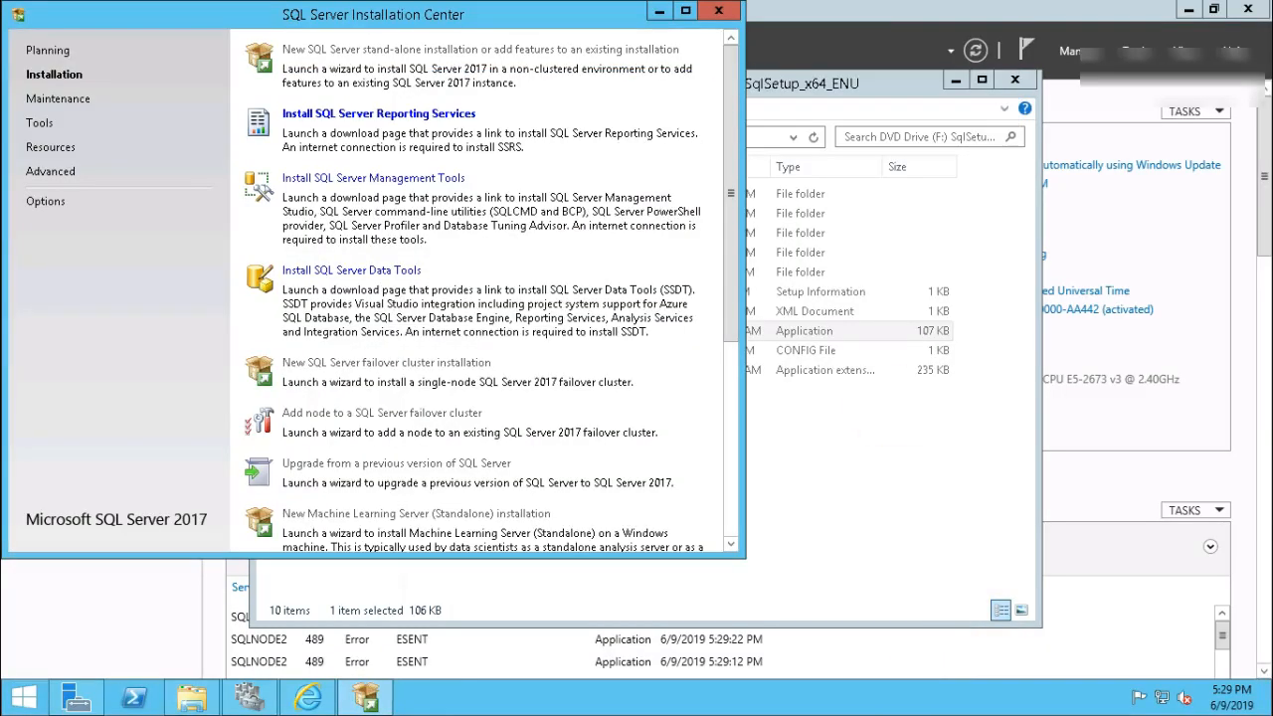
click(718, 11)
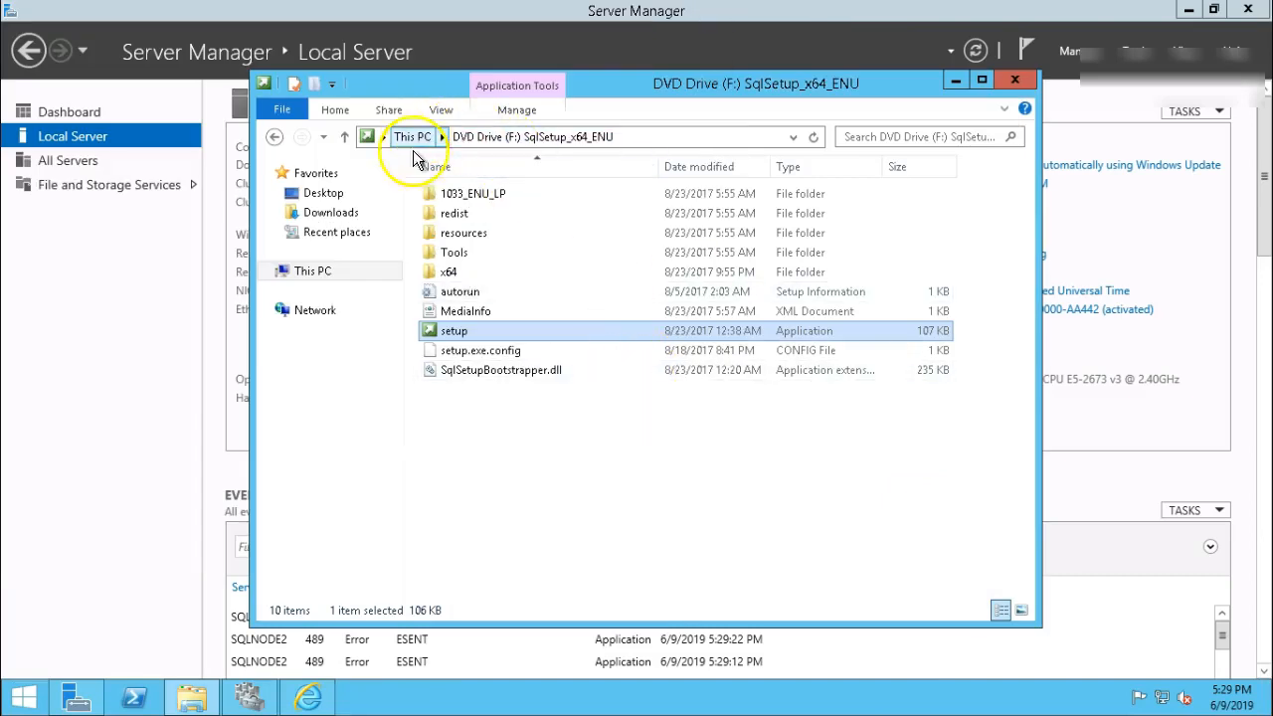
From the Windows (C:) drive, run SSMS-Setup-ENU as administrator and start the Management Studio install.
click(318, 272)
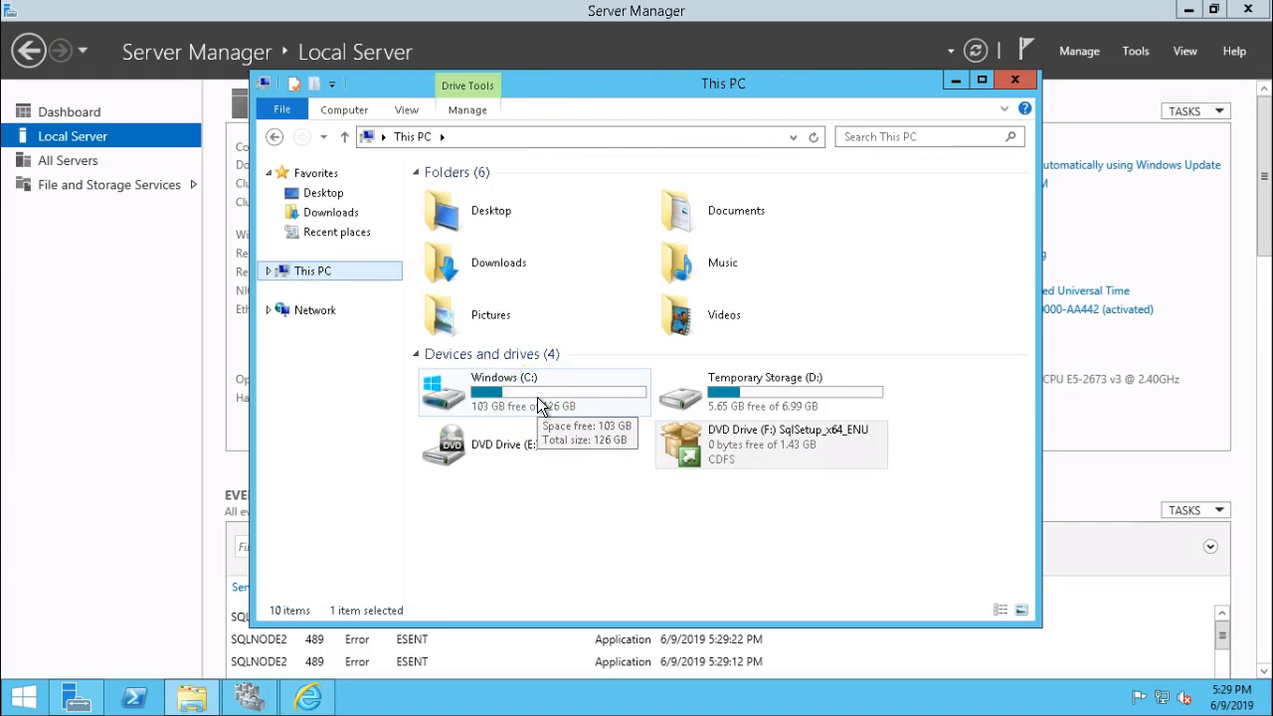
click(538, 402)
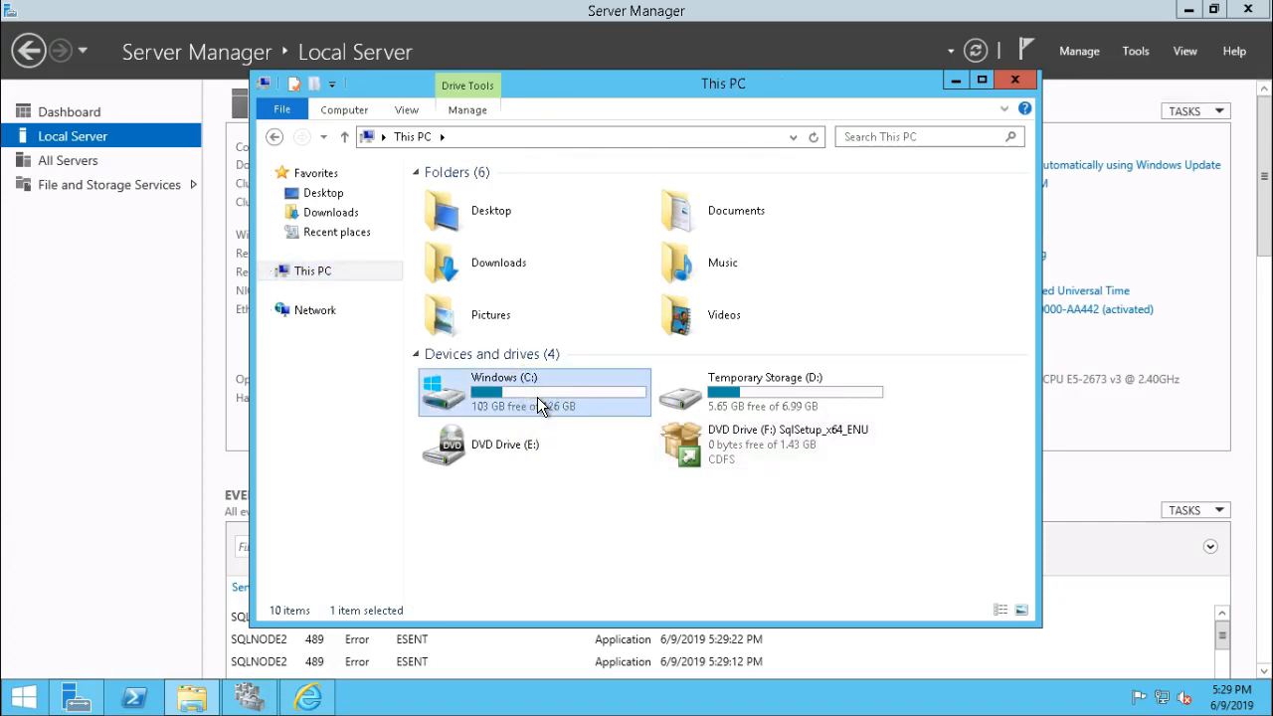
double_click(534, 394)
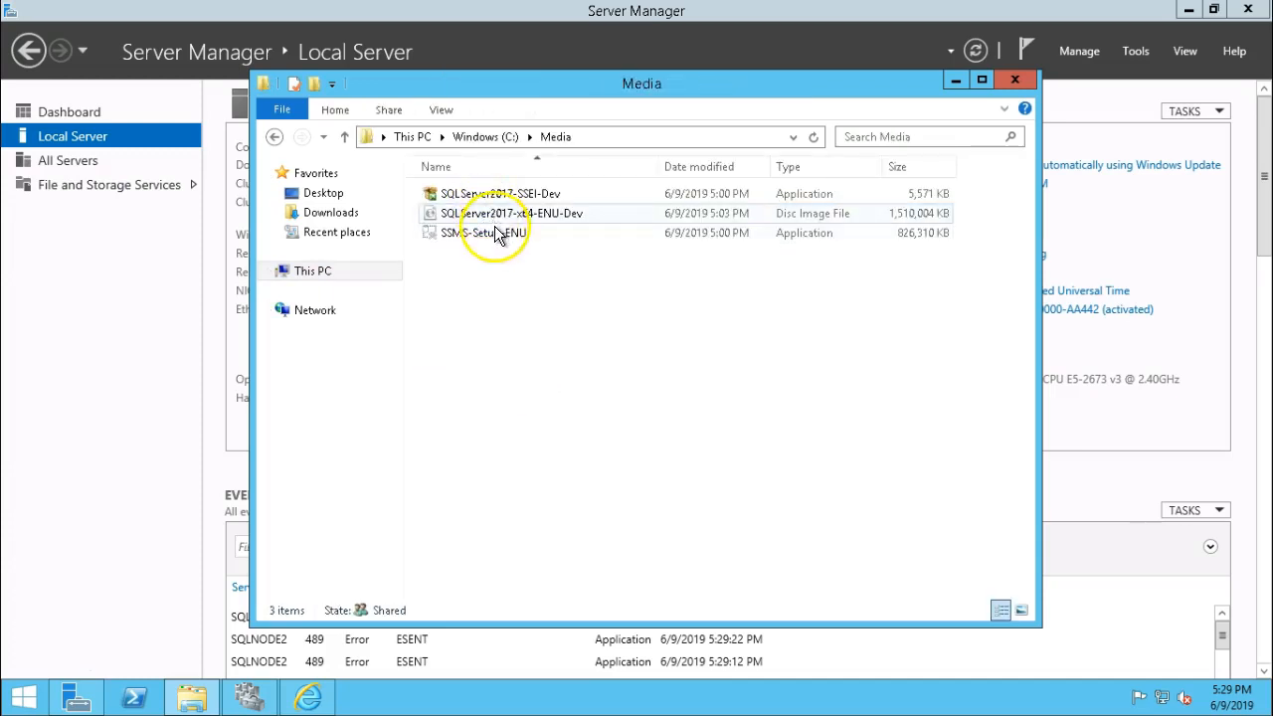
right_click(447, 231)
click(524, 262)
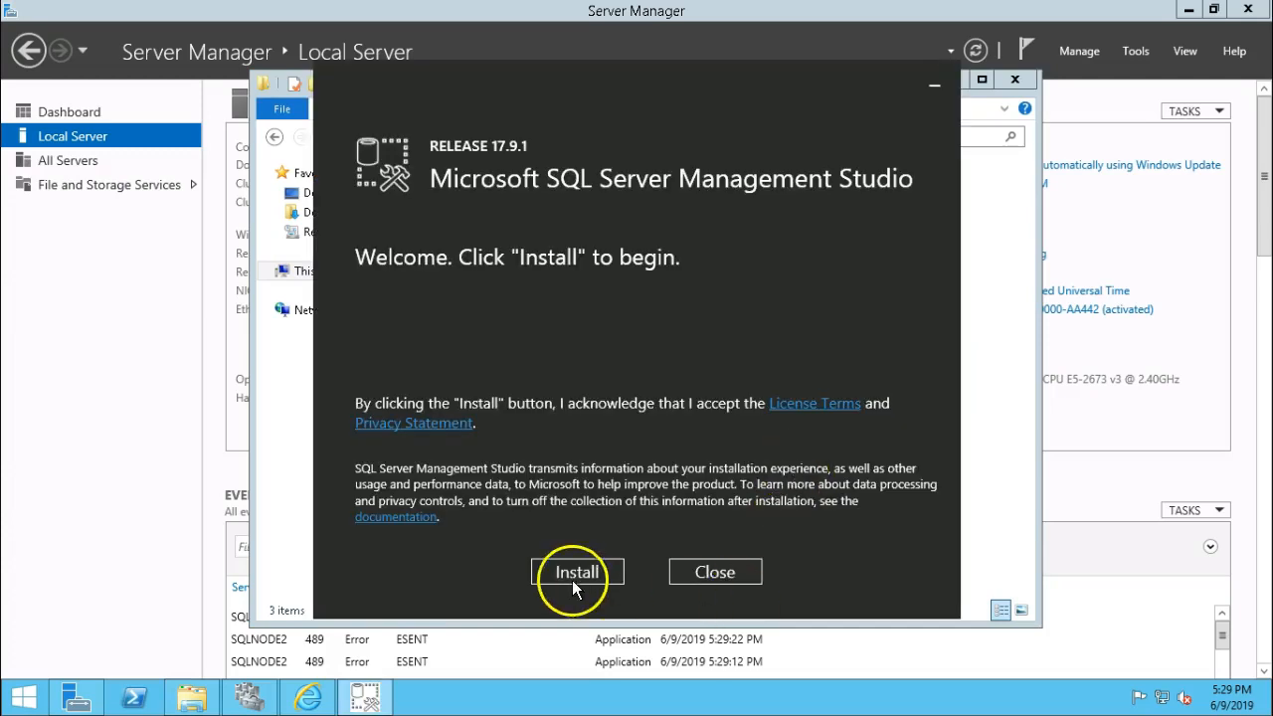
click(574, 575)
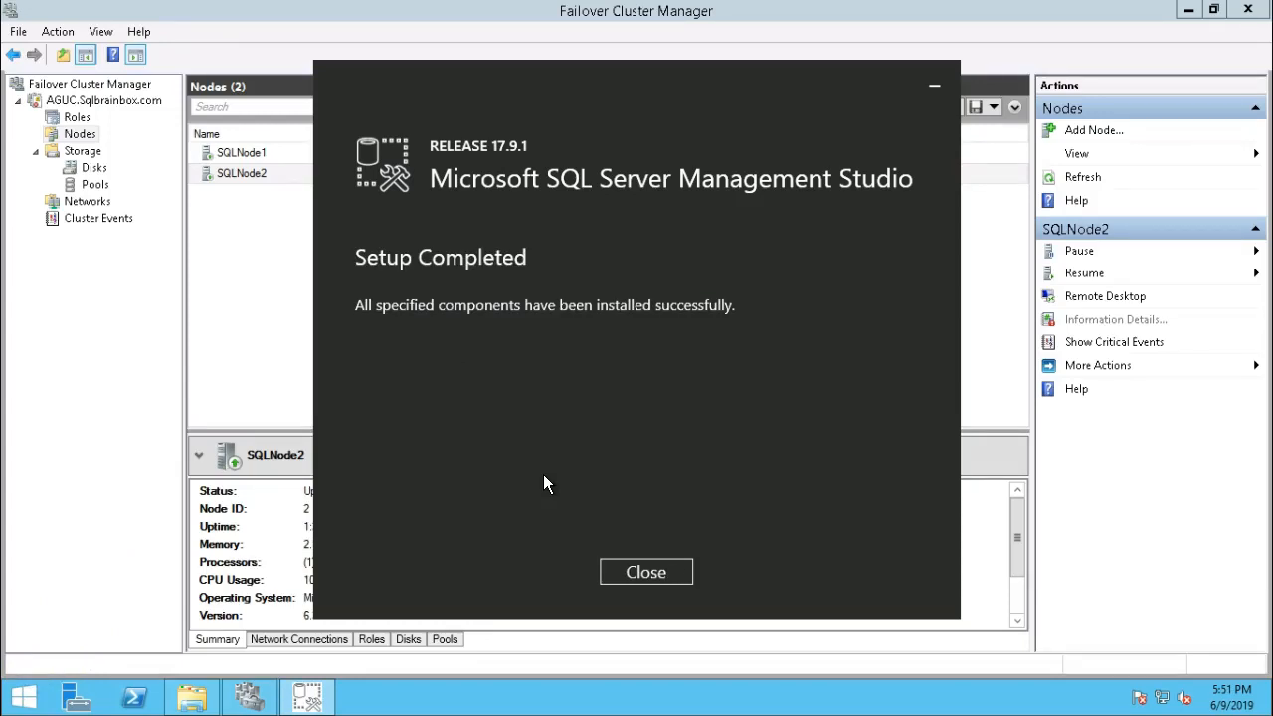
Close the completed Management Studio setup and search the Start screen for 'conf'.
click(632, 572)
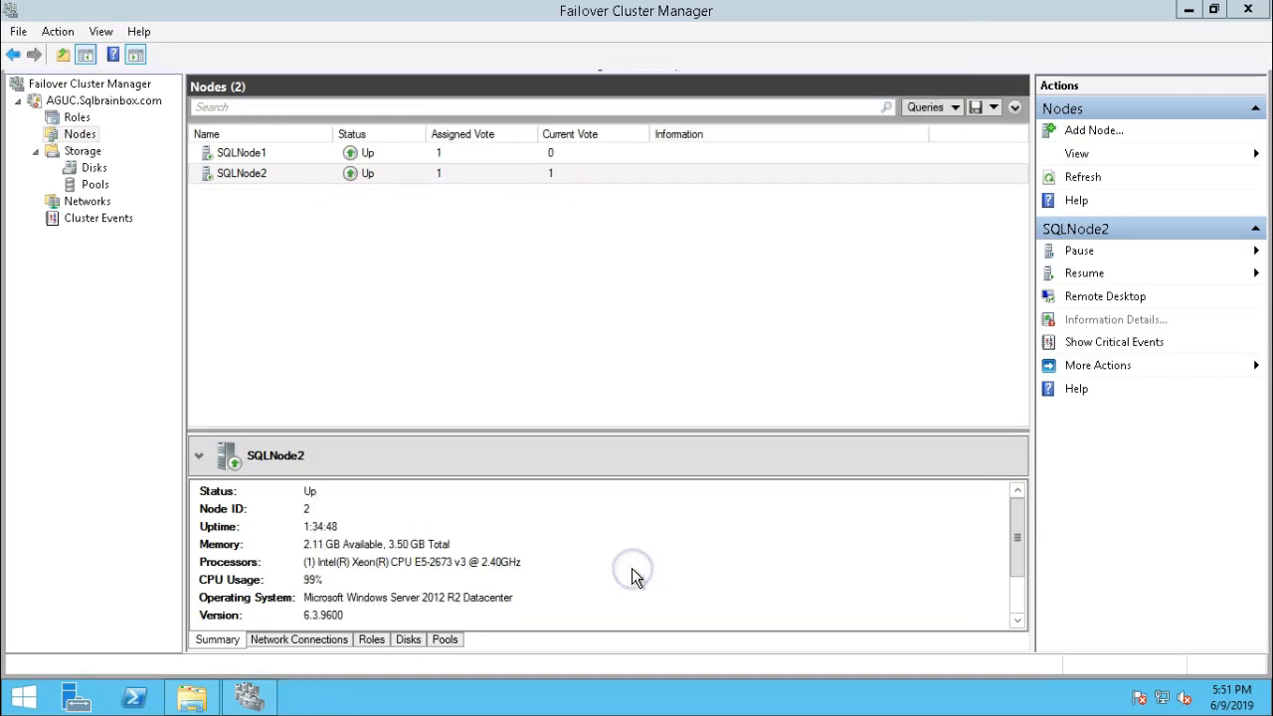
click(1197, 15)
click(13, 711)
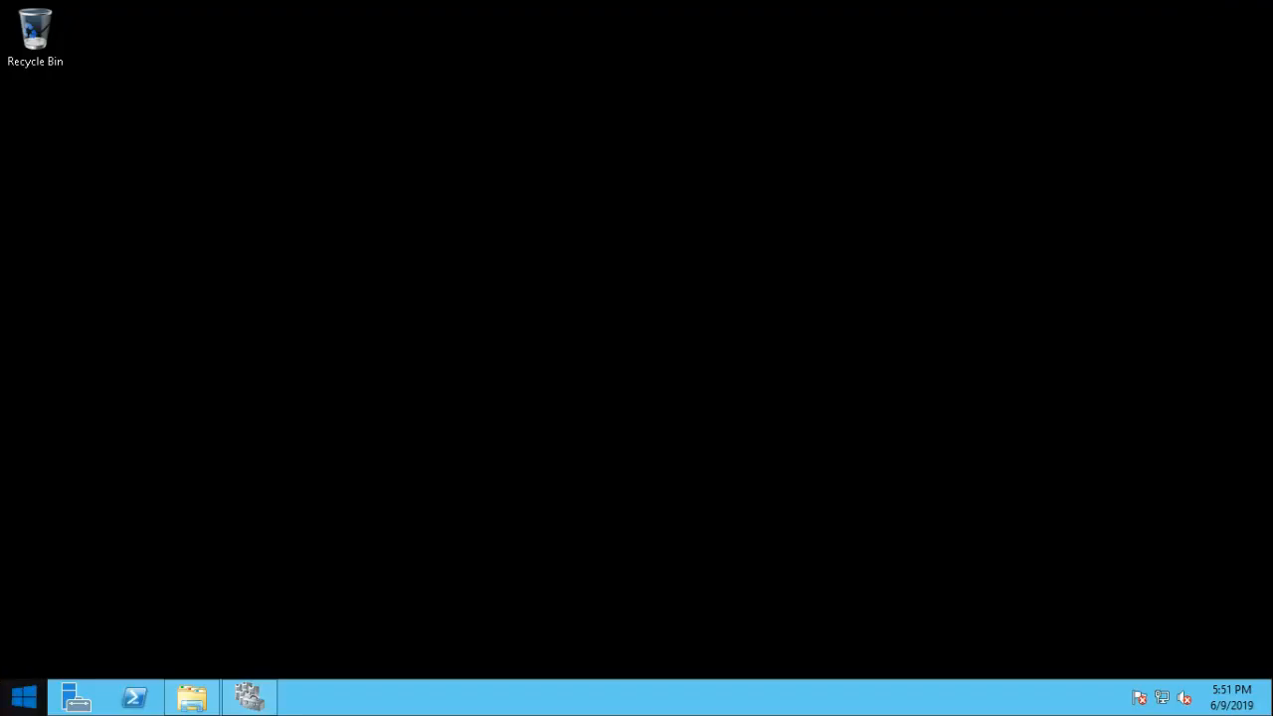
click(19, 709)
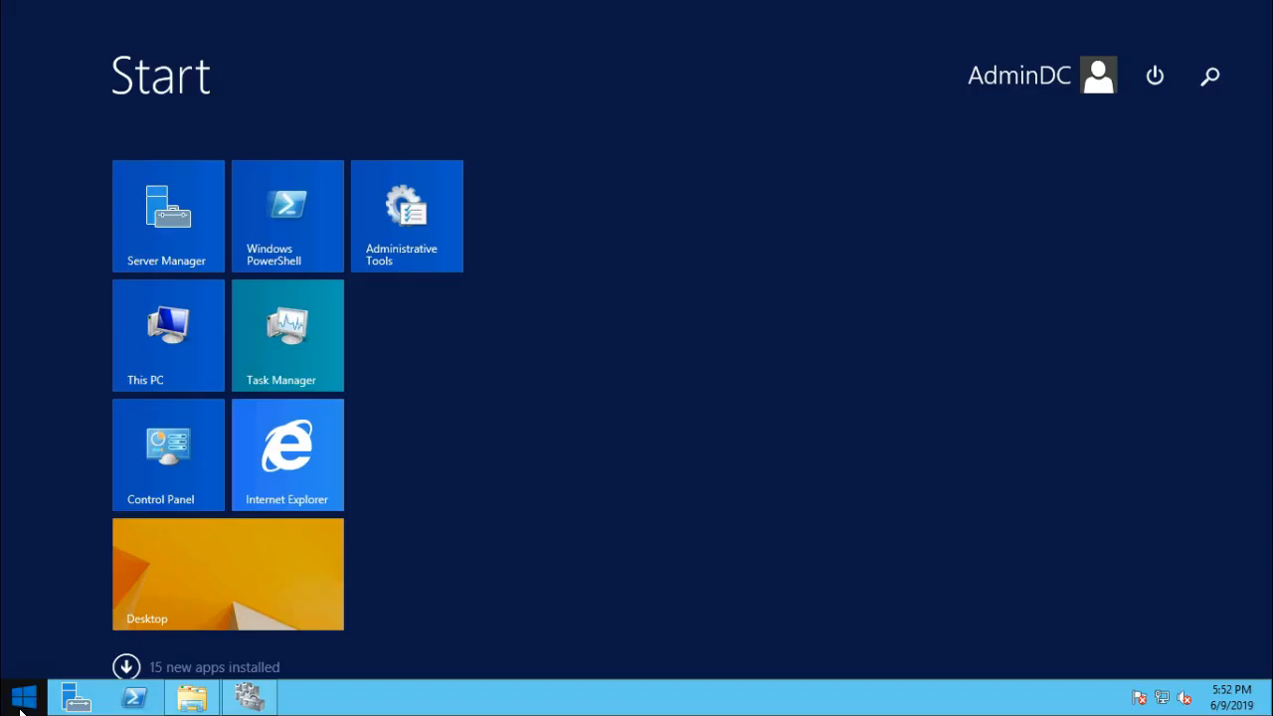
click(1206, 83)
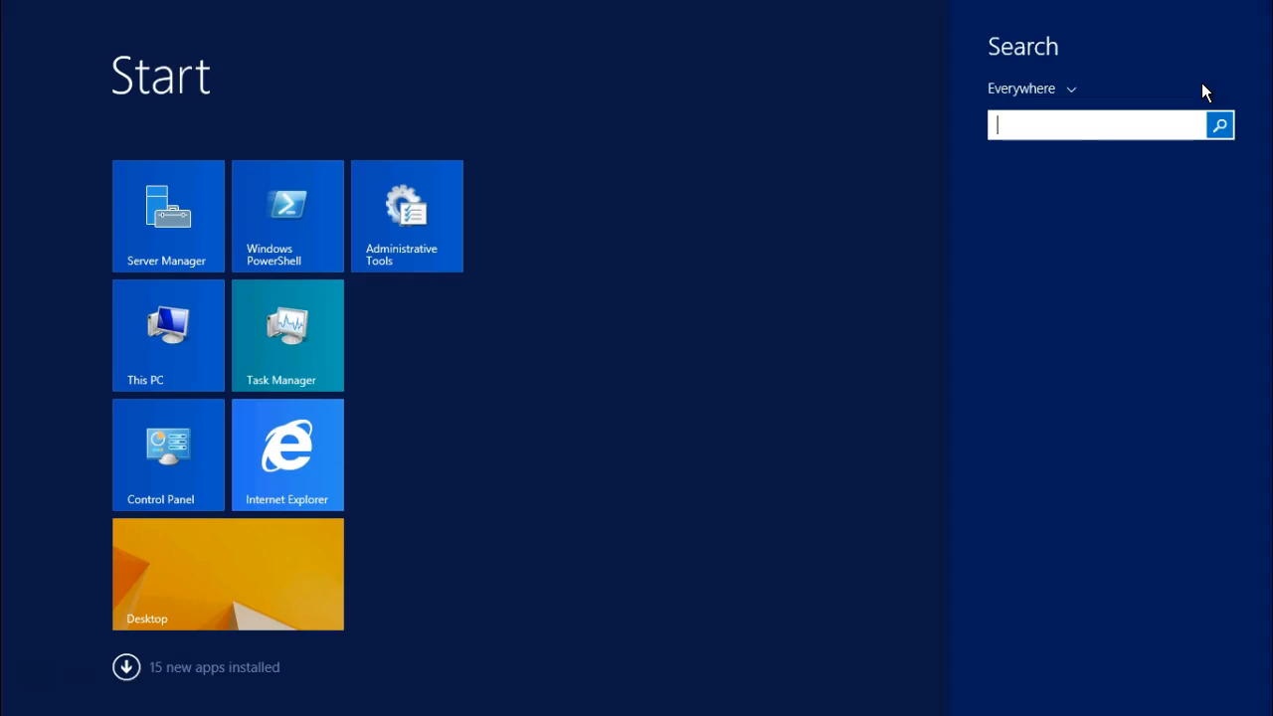
text(configuration)
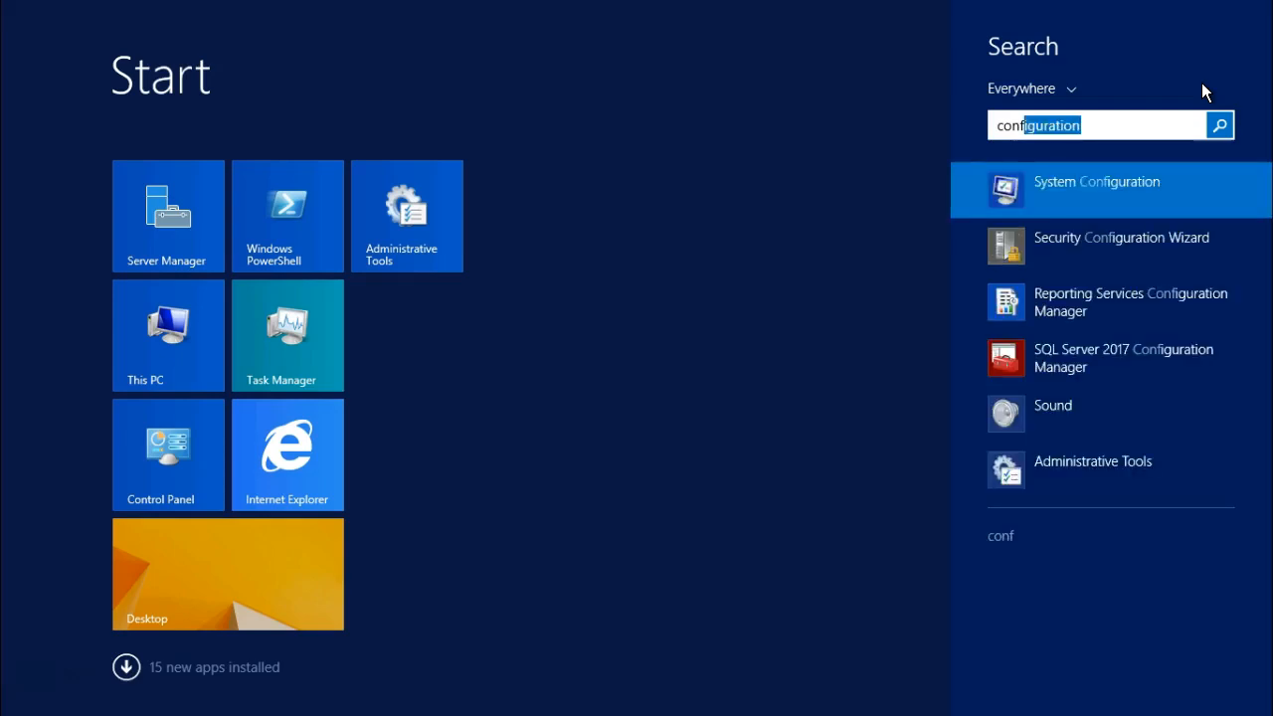
Launch Configuration Manager and tick Enable AlwaysOn Availability Groups in SQL Server (MSSQLSERVER) properties, applying the change.
click(1079, 374)
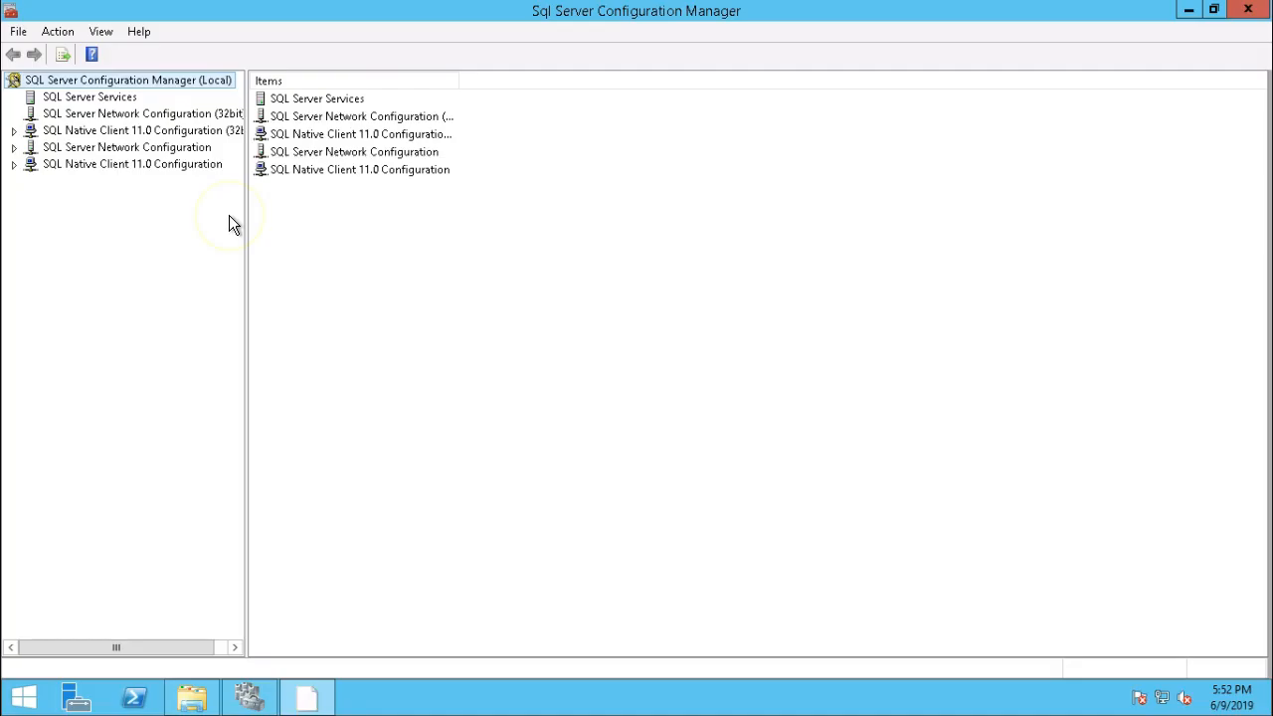
click(113, 97)
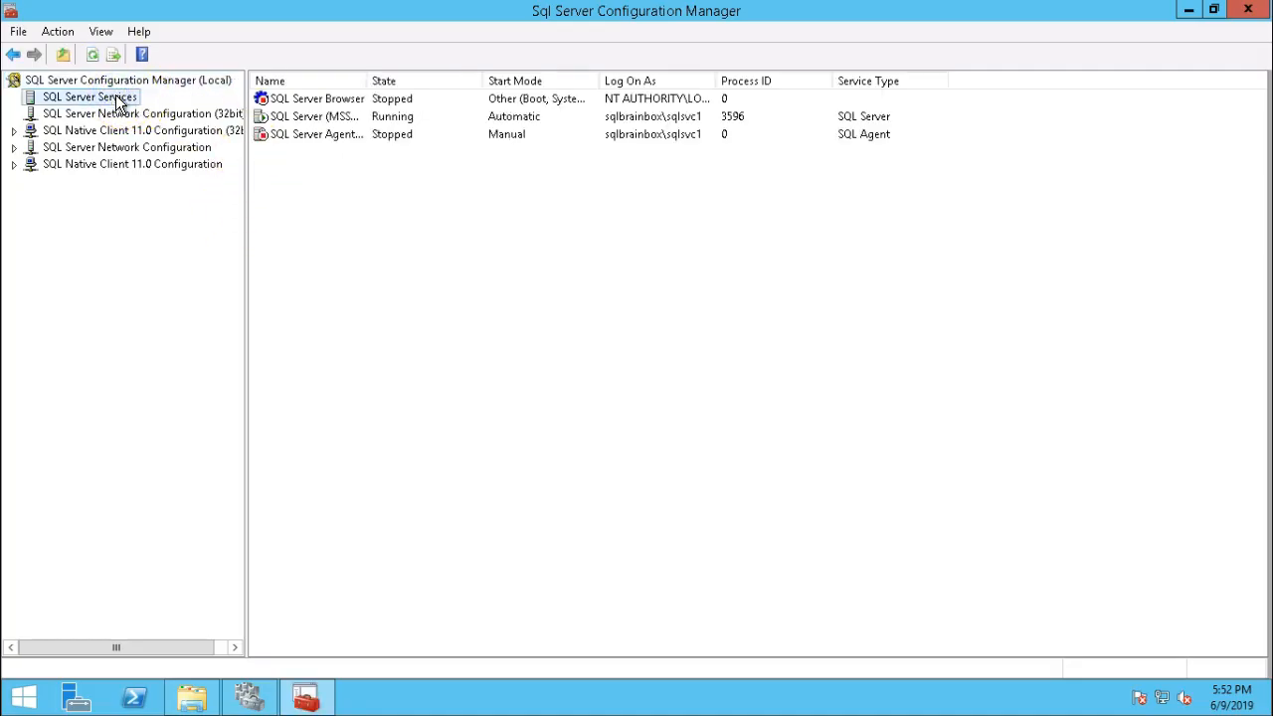
right_click(305, 117)
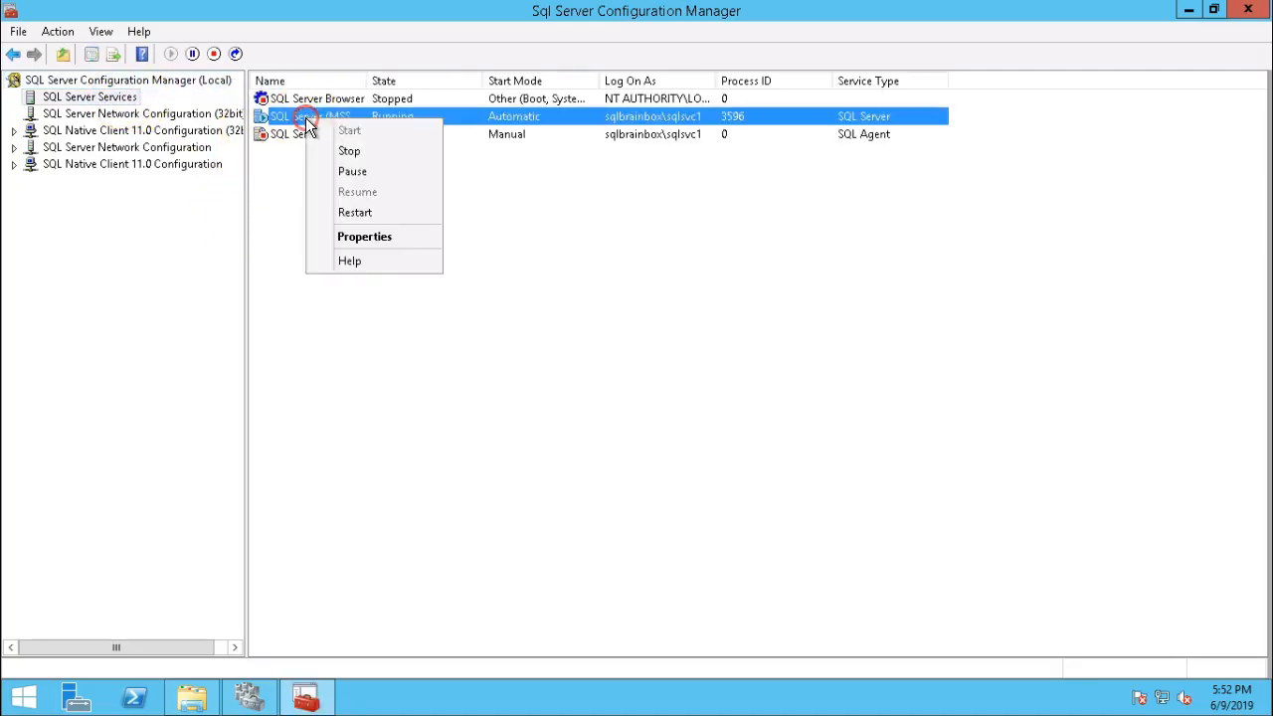
click(371, 235)
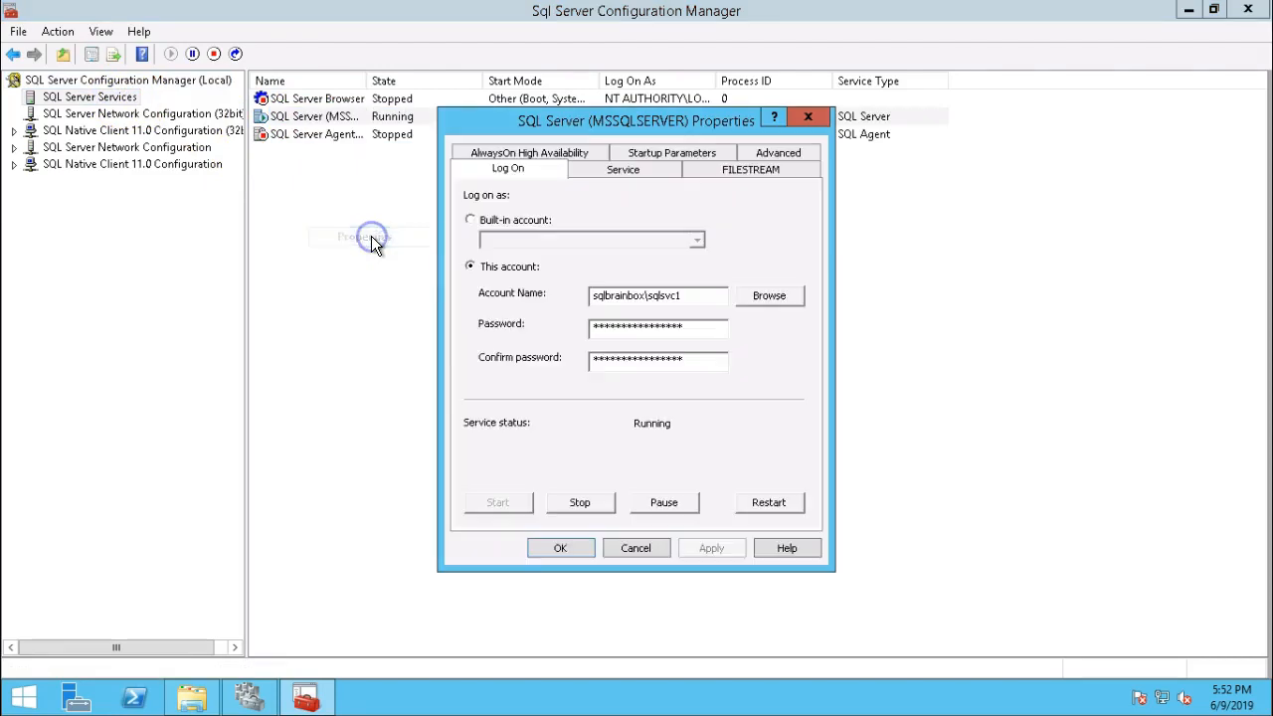
click(508, 154)
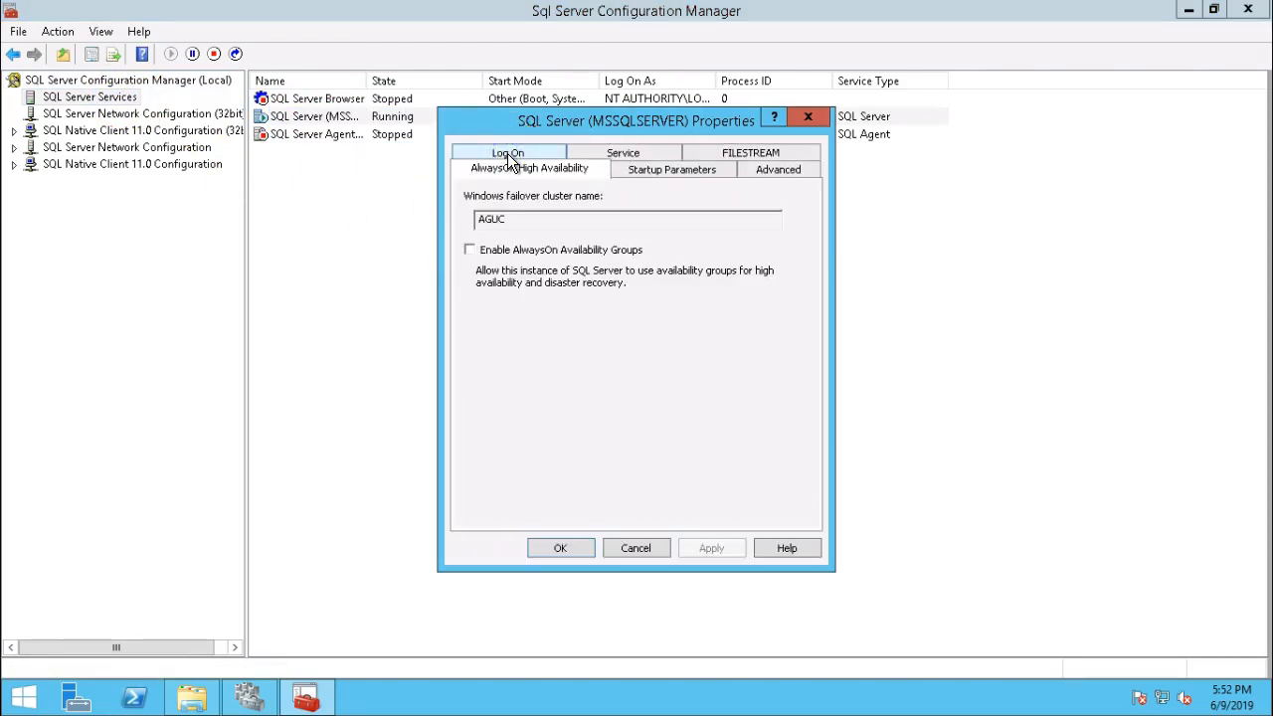
click(470, 250)
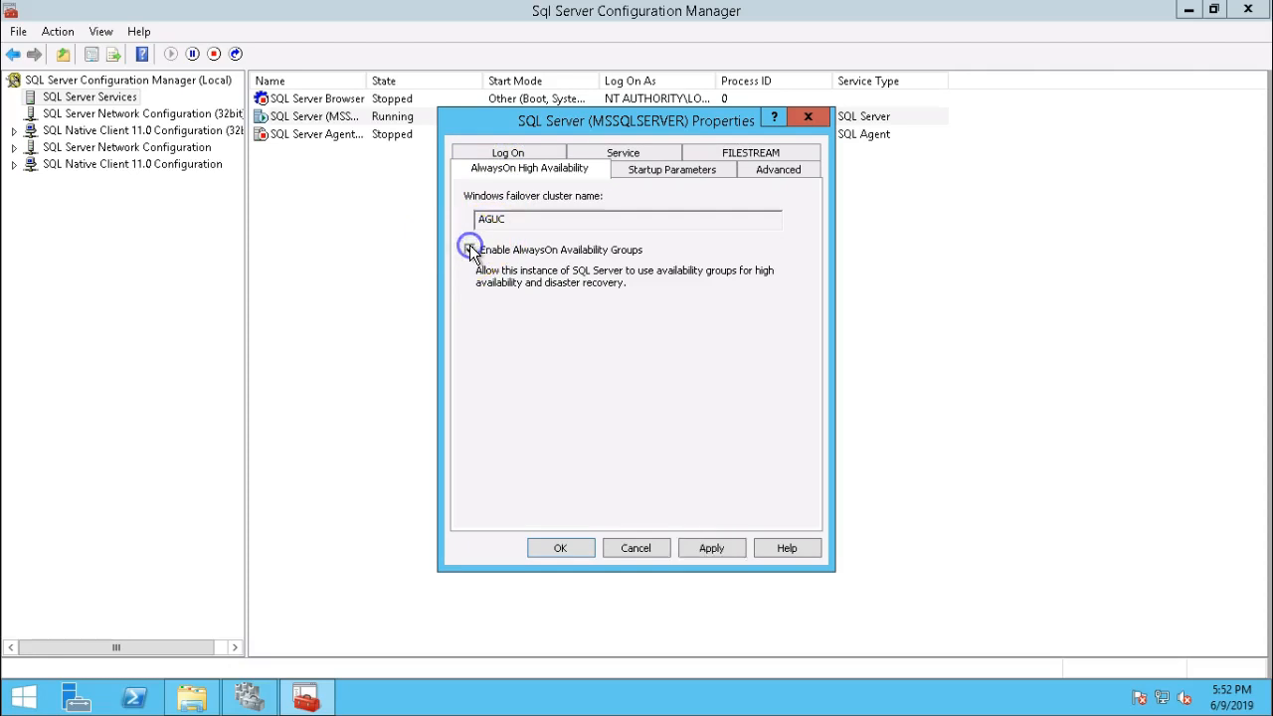
click(712, 548)
click(819, 418)
click(571, 546)
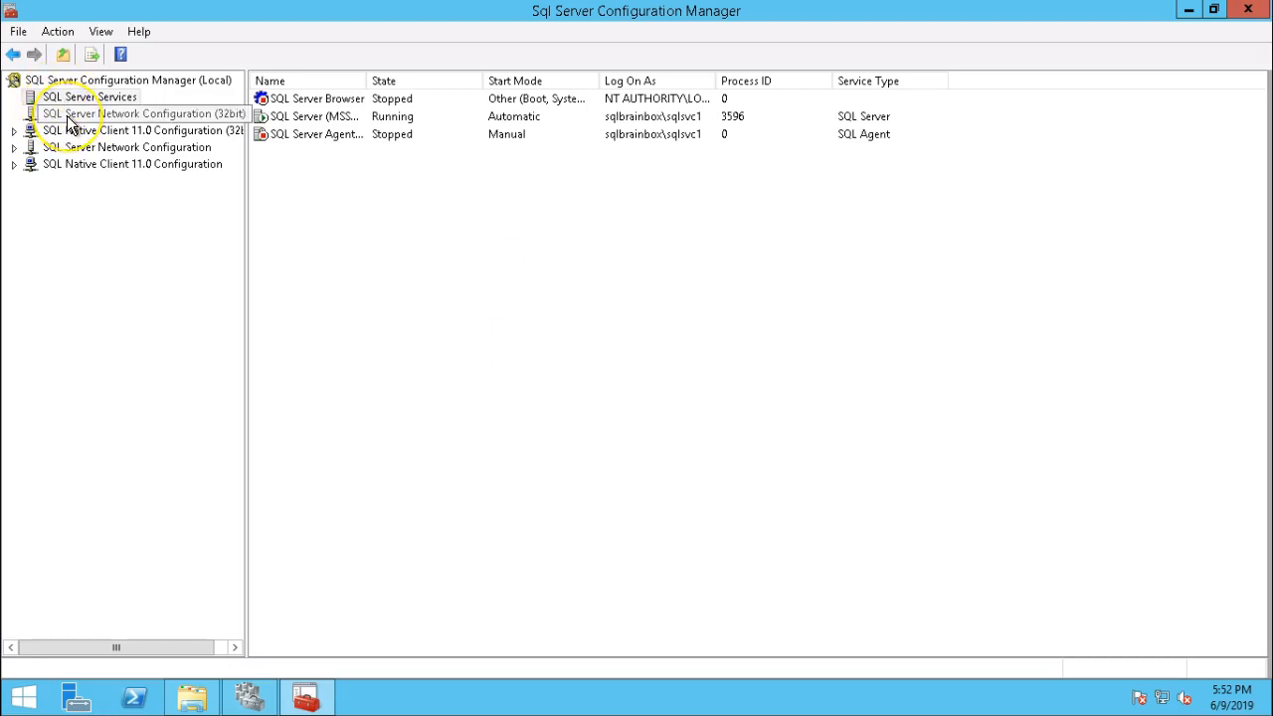
Restart the SQL Server (MSSQLSERVER) service.
click(91, 96)
right_click(274, 117)
click(331, 206)
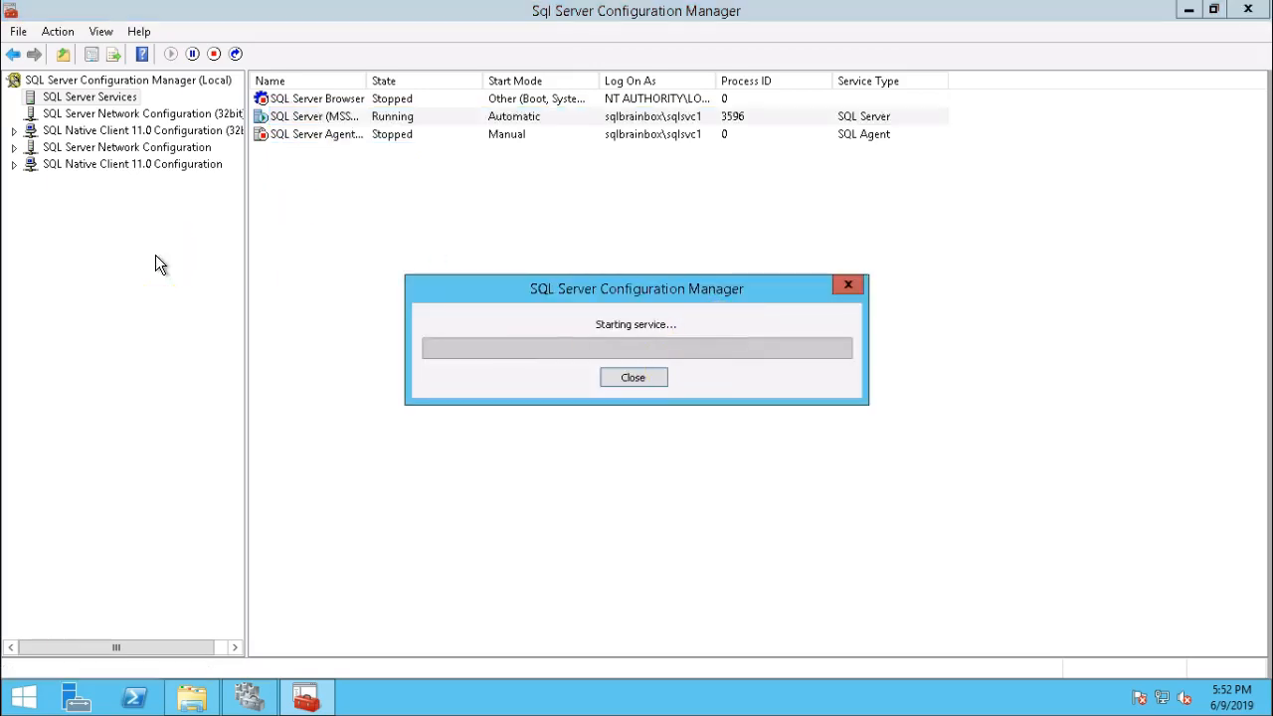
Enable the TCP/IP and Named Pipes protocols for MSSQLSERVER.
click(89, 147)
double_click(297, 101)
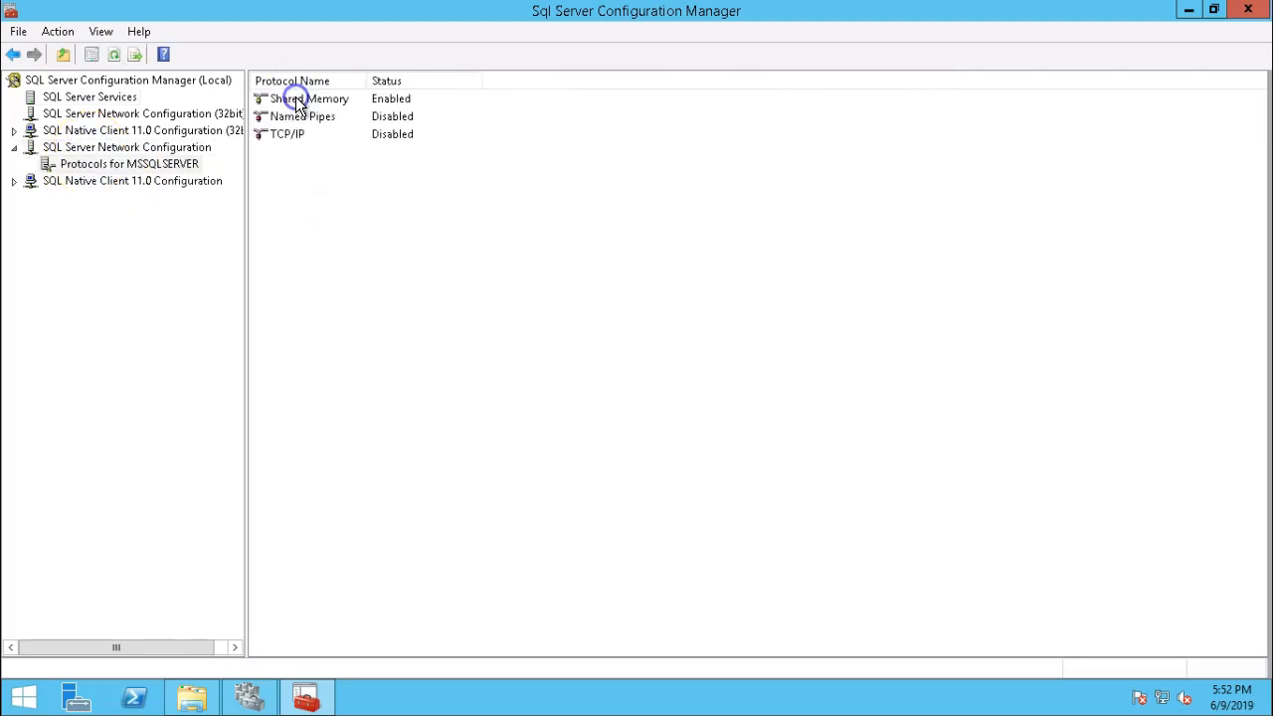
right_click(305, 137)
click(329, 139)
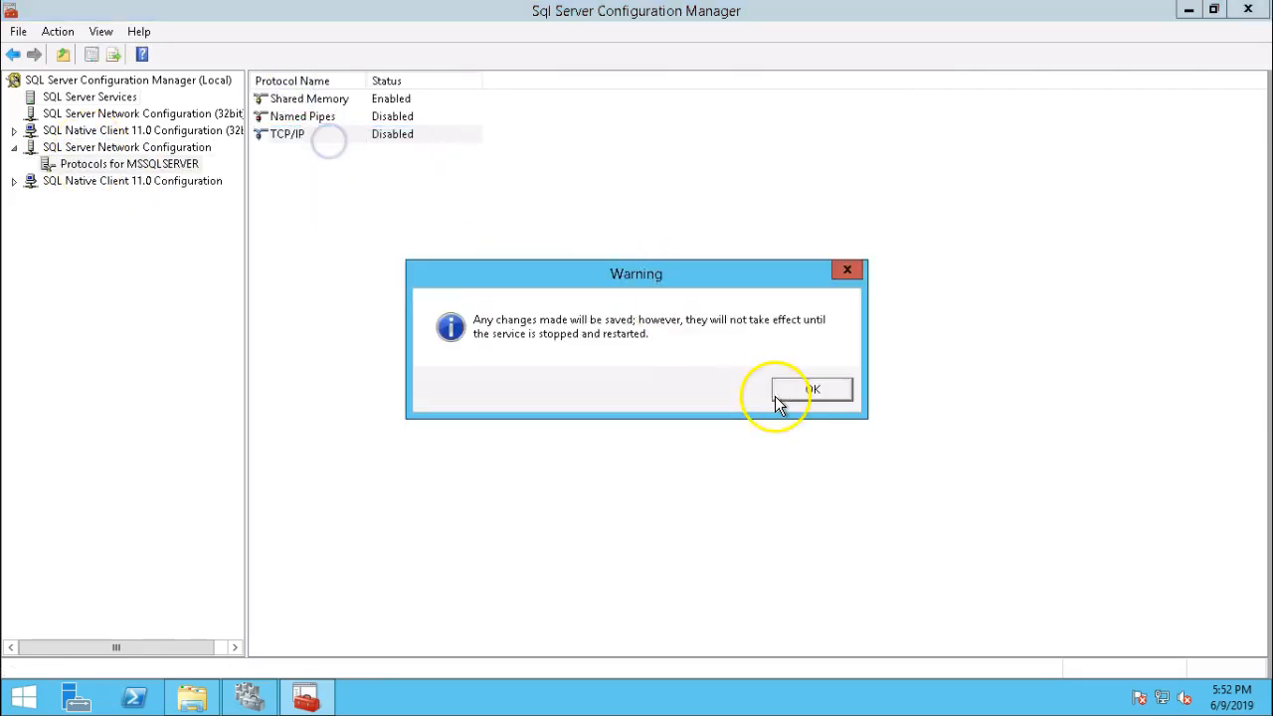
click(811, 390)
click(284, 118)
right_click(285, 117)
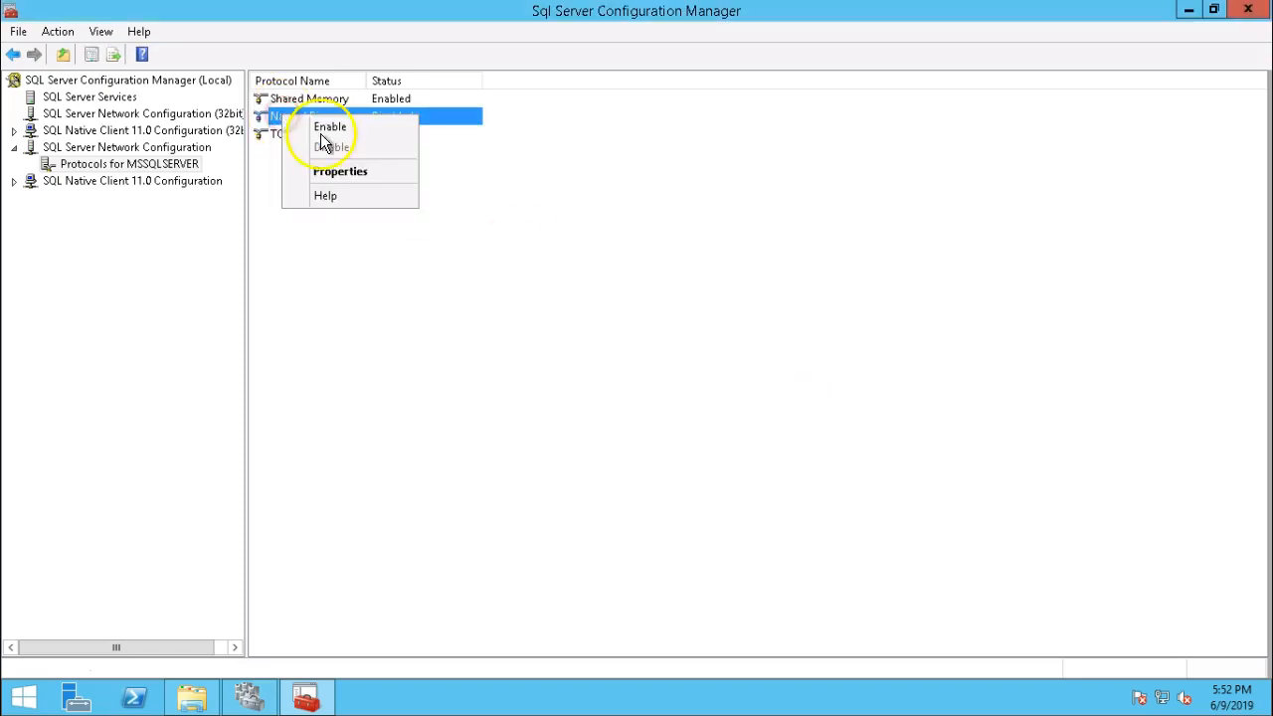
click(332, 126)
click(832, 390)
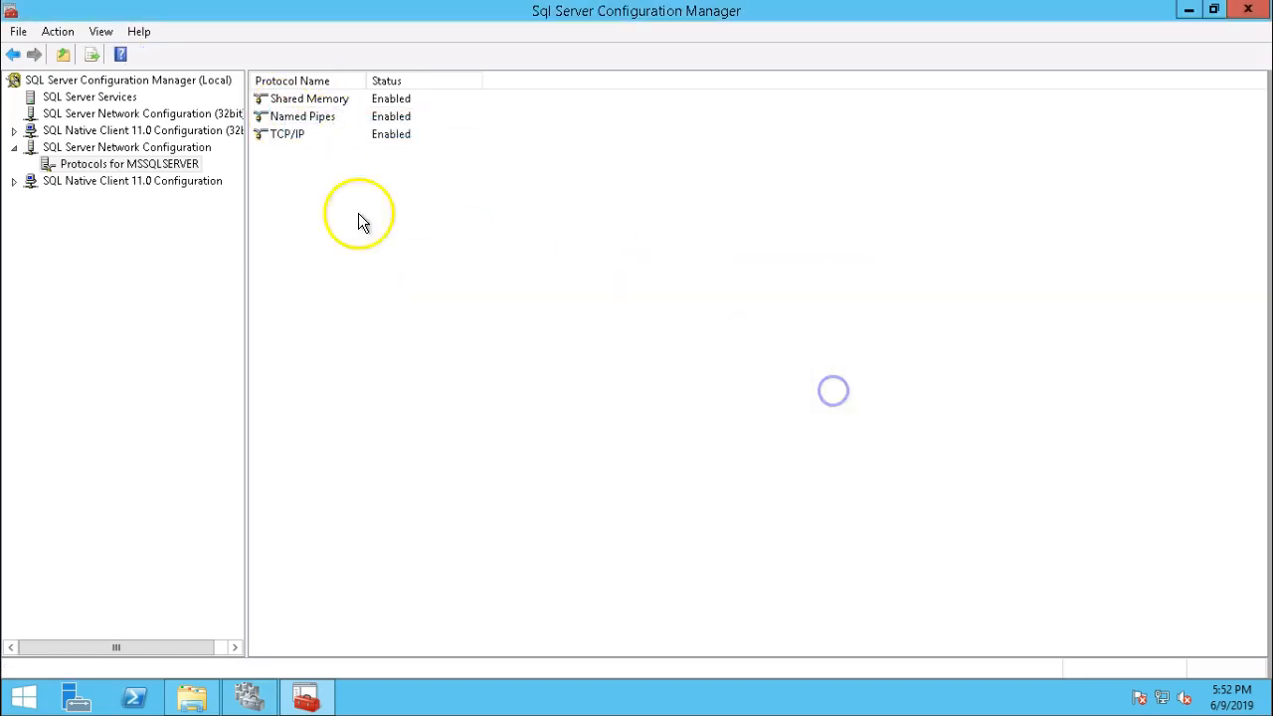
Restart SQL Server again so the protocol changes take effect.
click(89, 97)
right_click(299, 117)
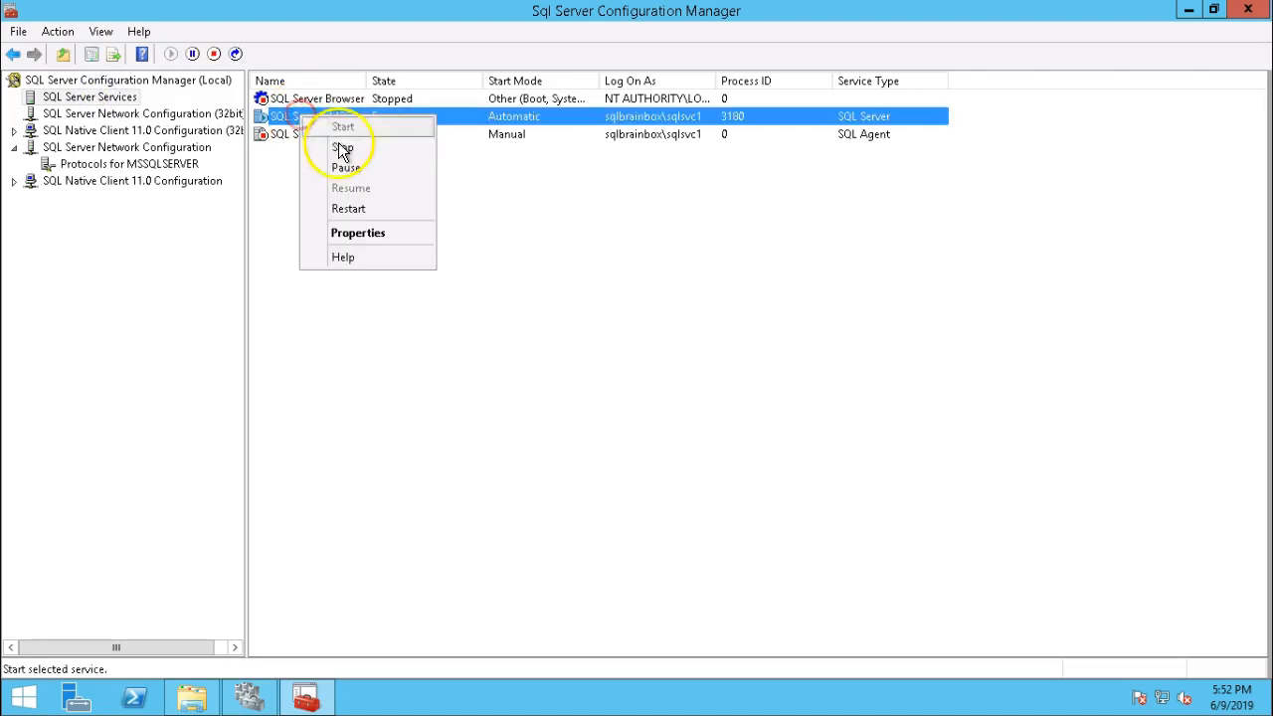
click(375, 215)
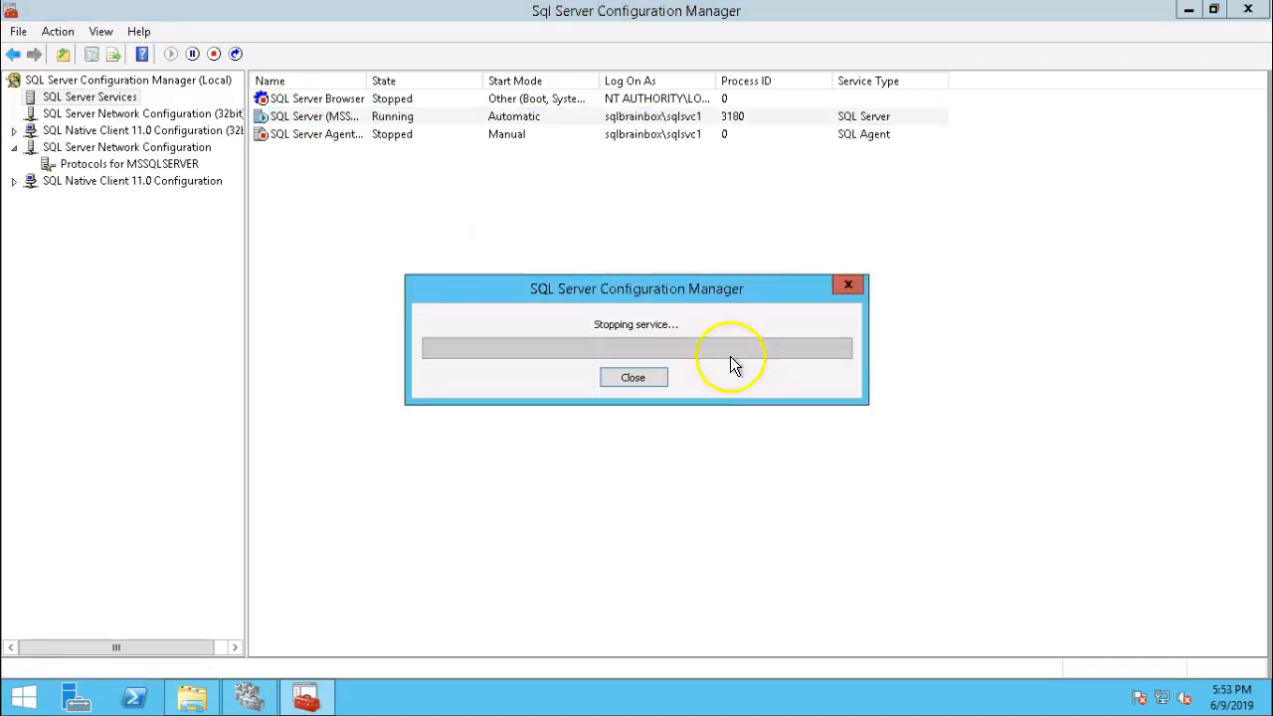
Minimise the current remote session and switch to the SQLNode1 session.
mouse_move(812, 30)
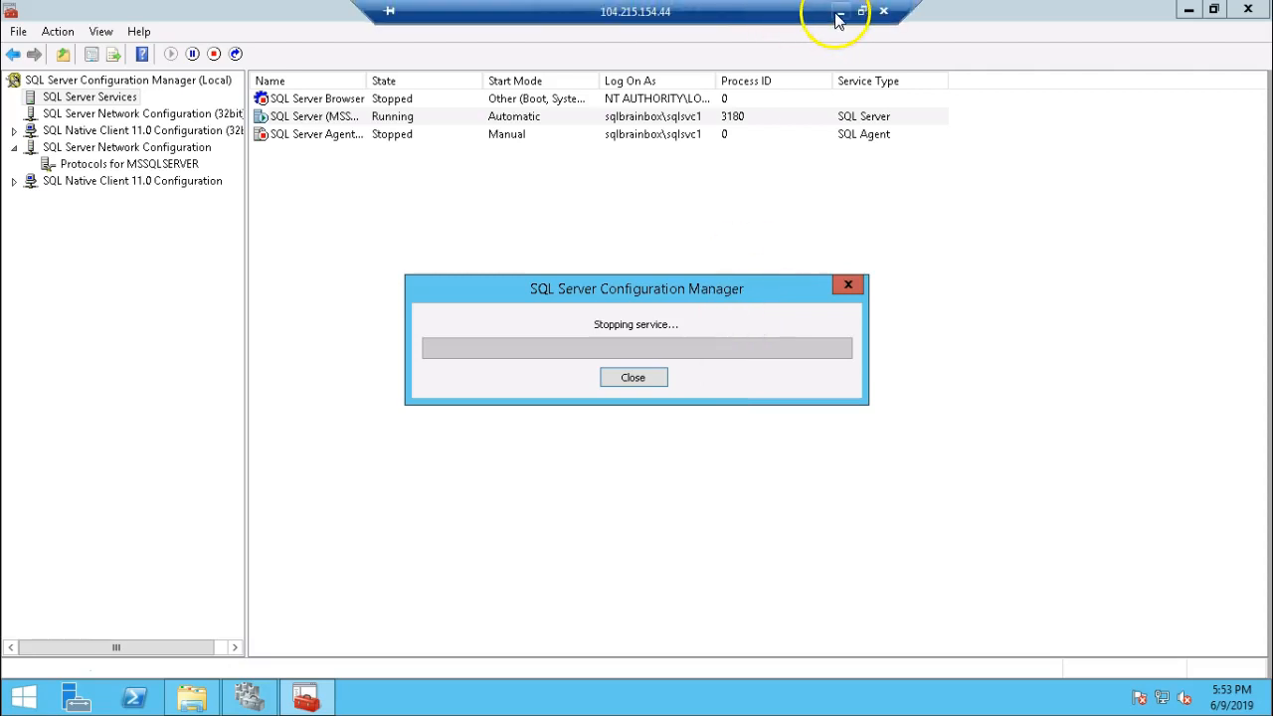
click(840, 12)
mouse_move(836, 701)
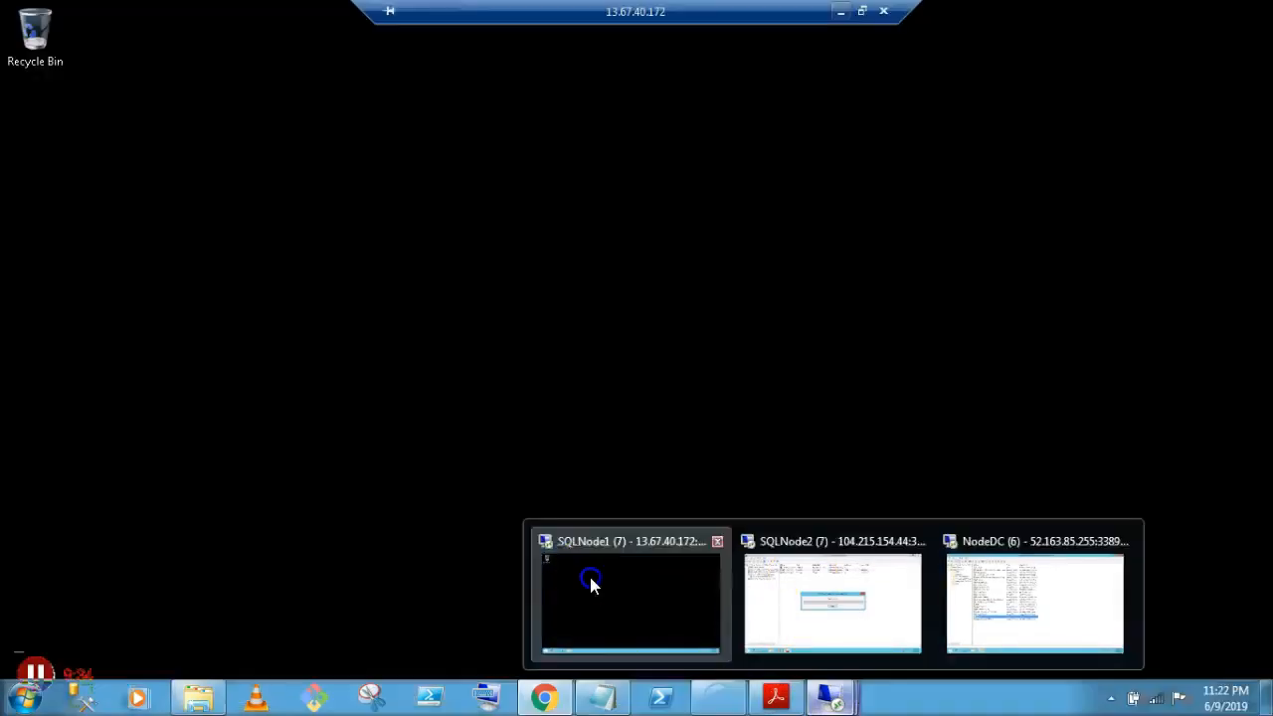
click(591, 586)
Search the Start screen for 'configura' and launch SQL Server 2017 Configuration Manager.
click(22, 697)
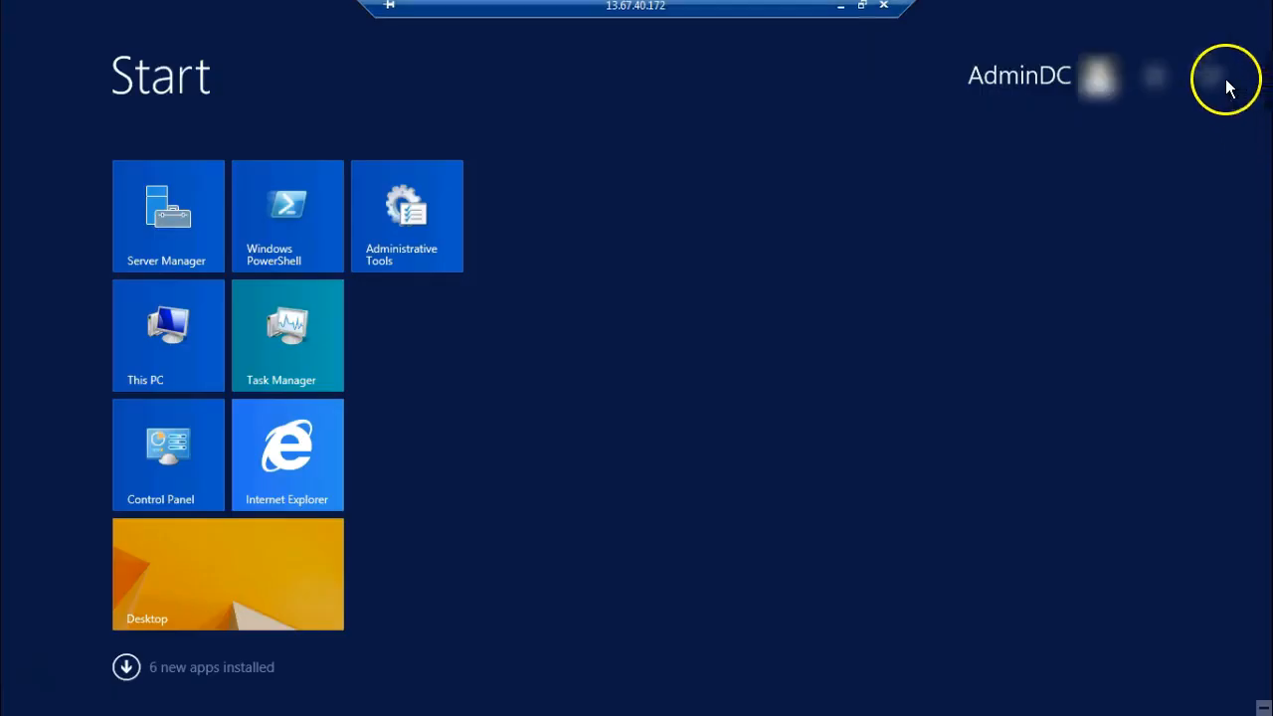
click(1224, 79)
text(configura)
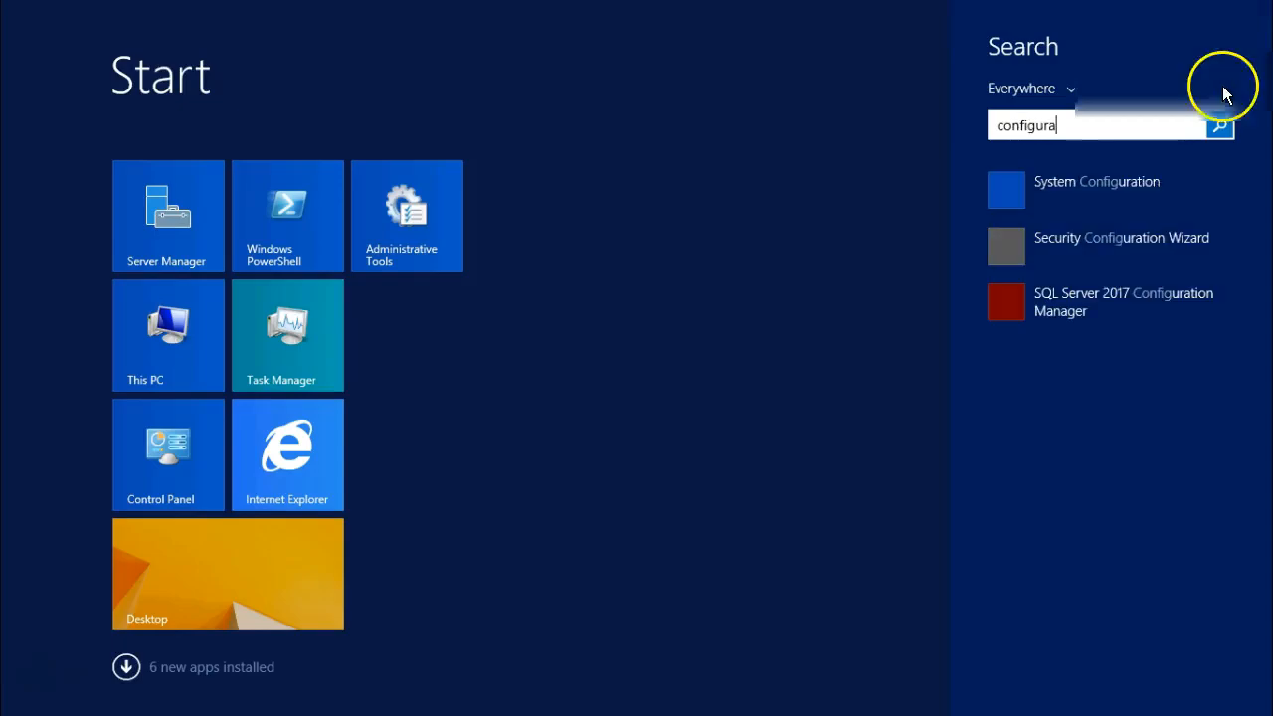
click(1035, 304)
Enable the Named Pipes and TCP/IP protocols for MSSQLSERVER on SQLNode1.
click(108, 96)
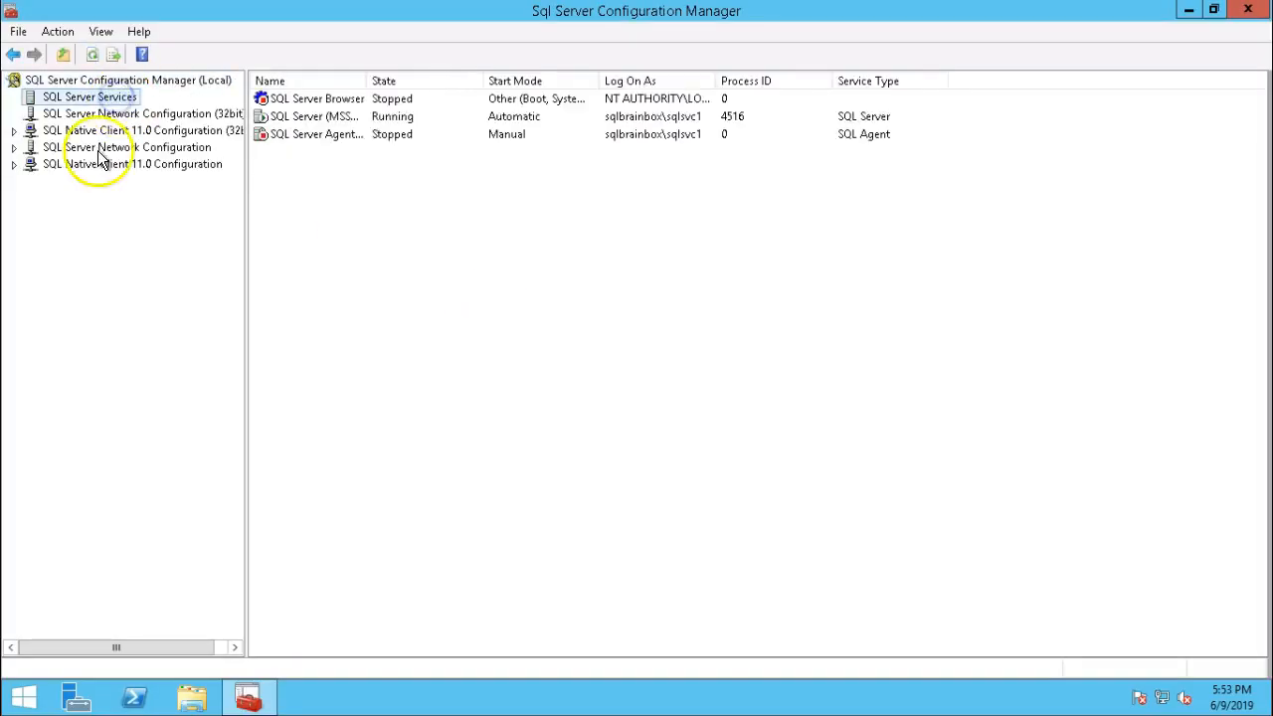
click(100, 147)
double_click(290, 100)
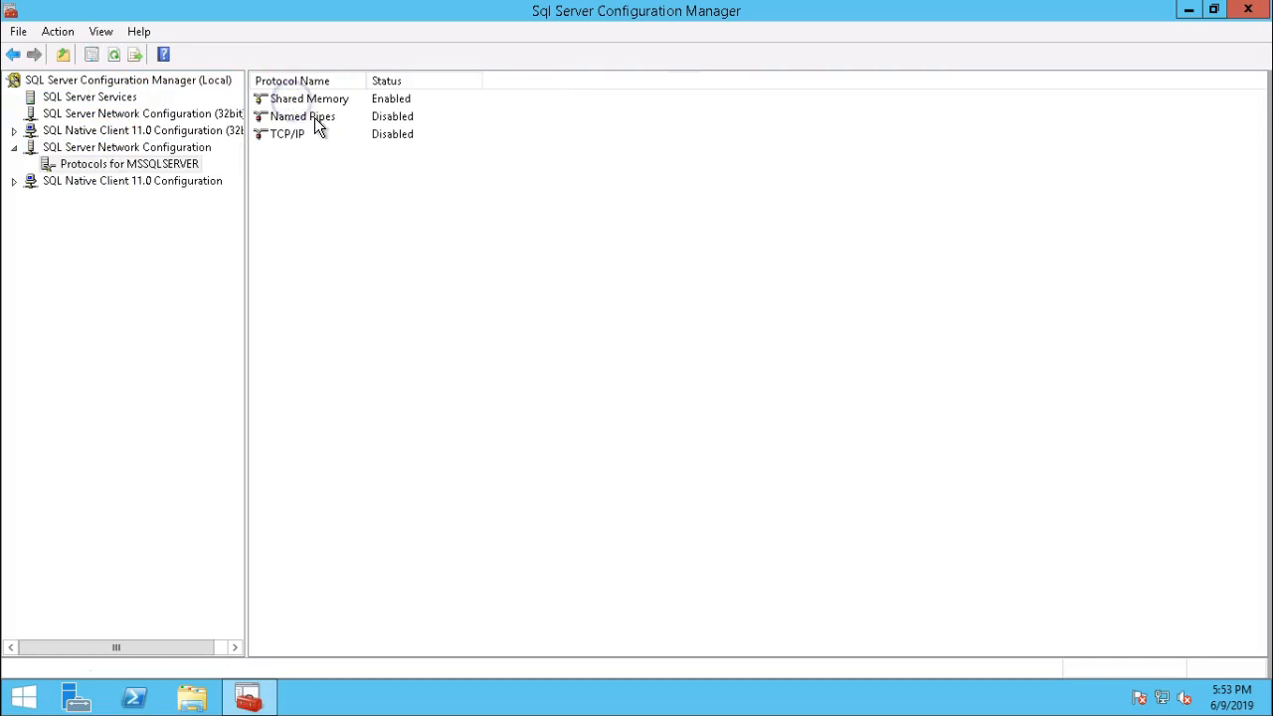
right_click(314, 117)
click(350, 130)
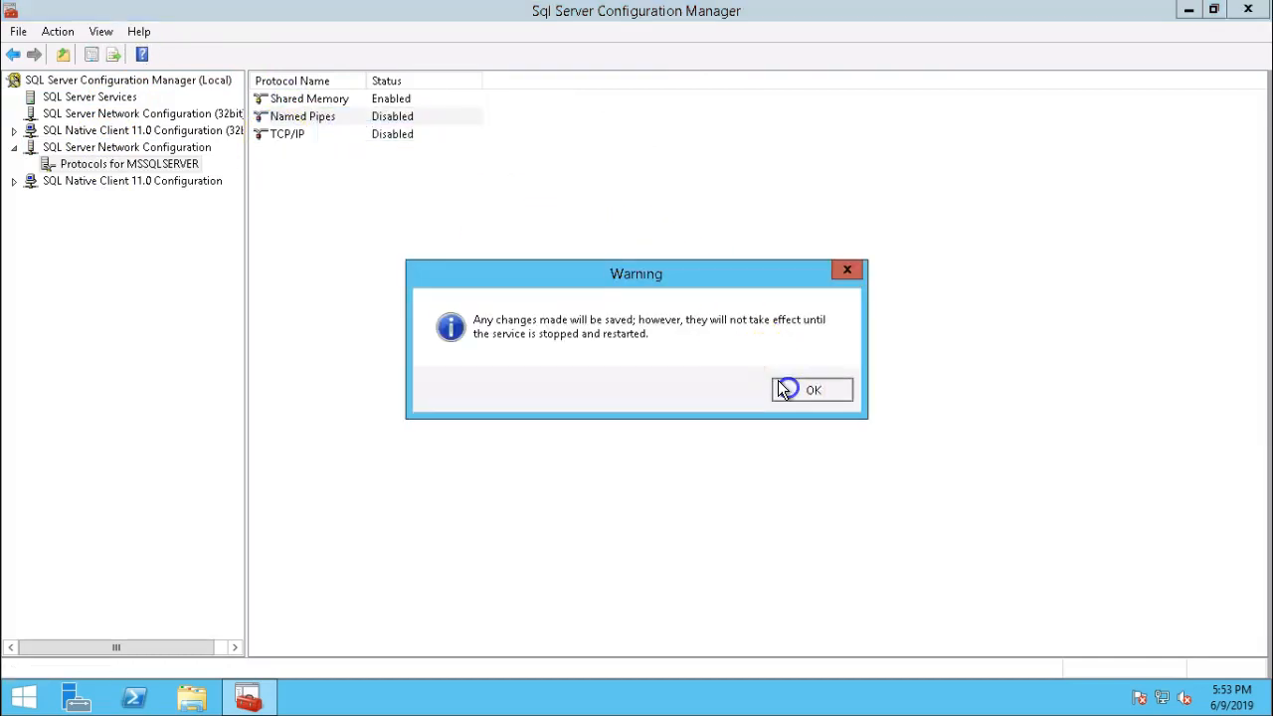
click(789, 388)
right_click(303, 135)
click(325, 146)
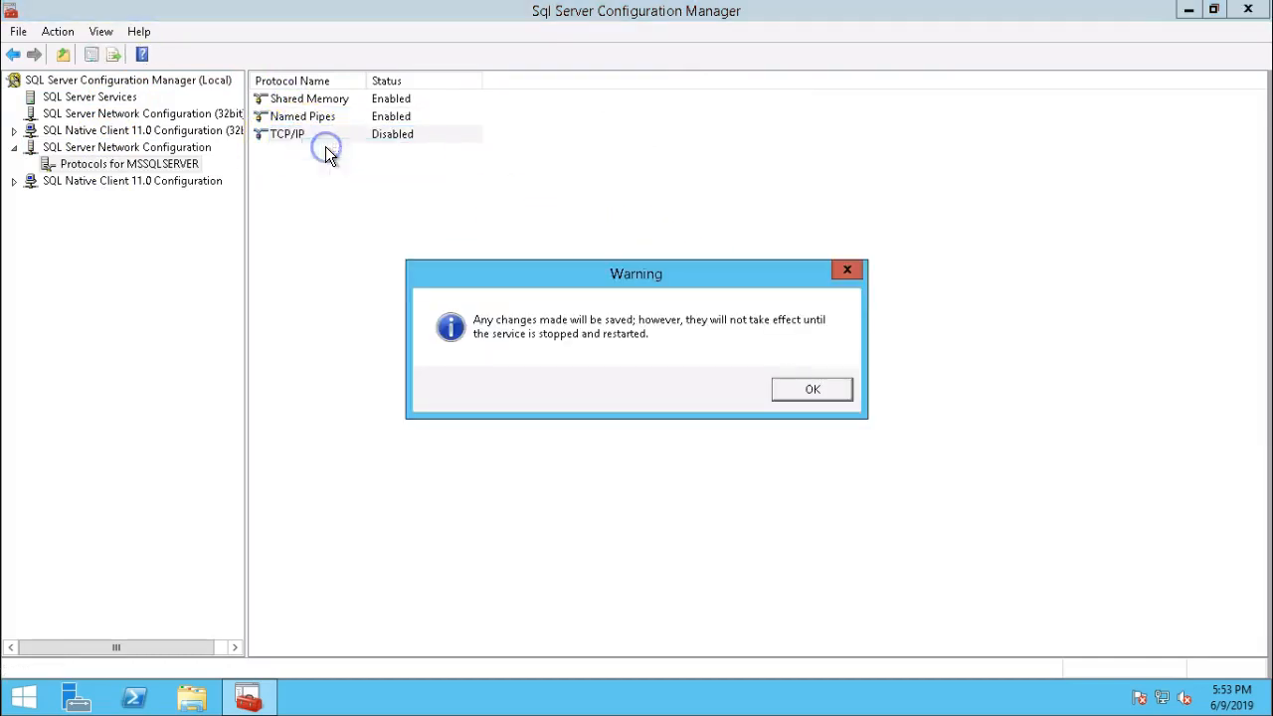
click(819, 388)
Turn on AlwaysOn Availability Groups for SQL Server (MSSQLSERVER) and restart the service.
click(89, 97)
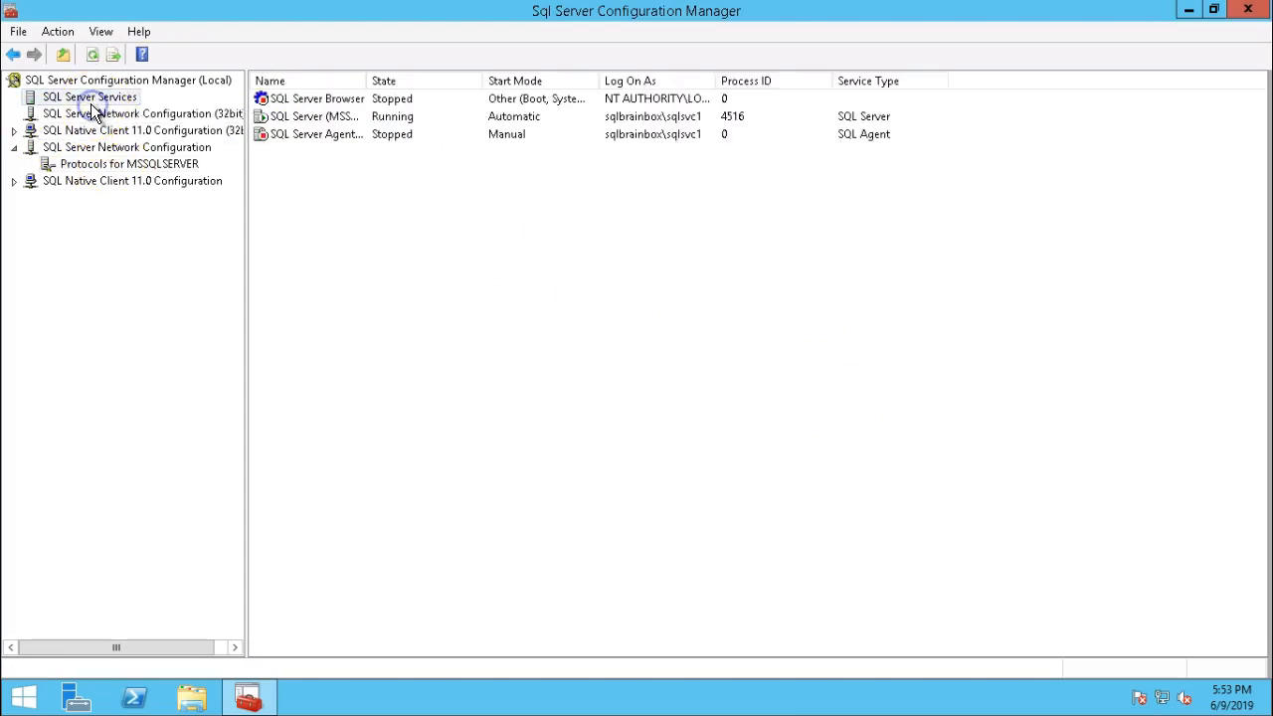
right_click(305, 119)
click(368, 229)
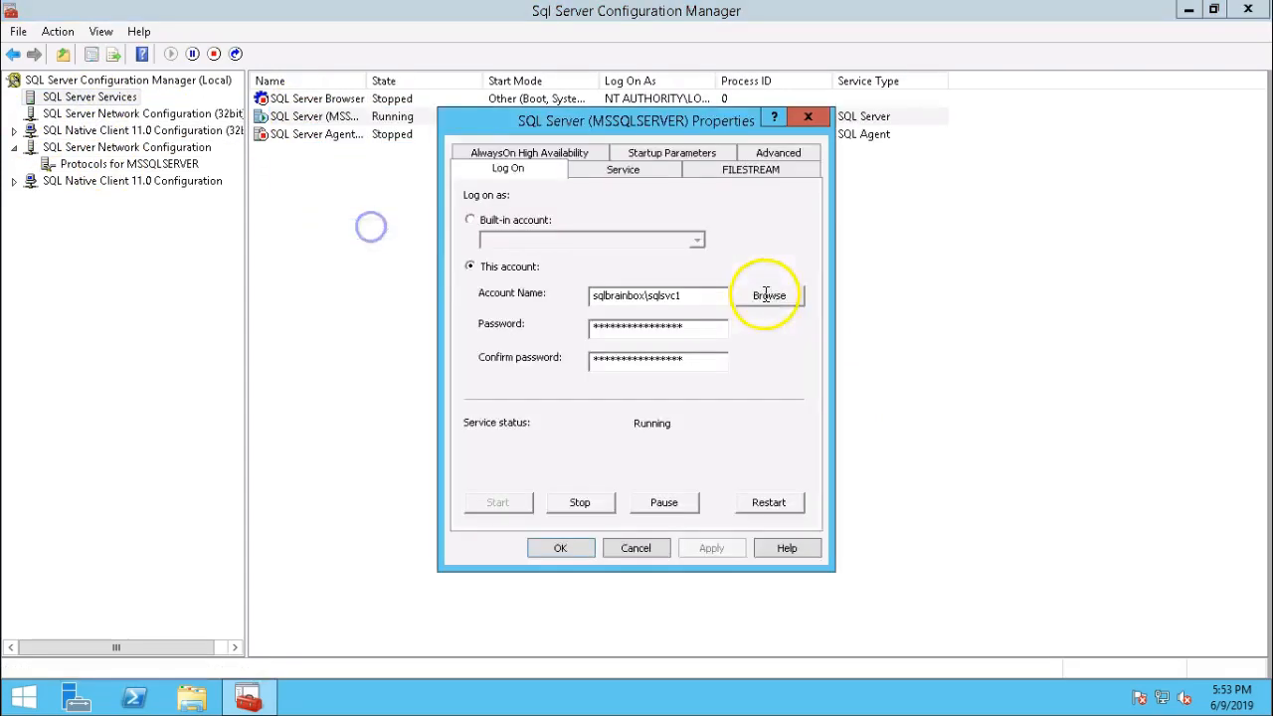
click(552, 159)
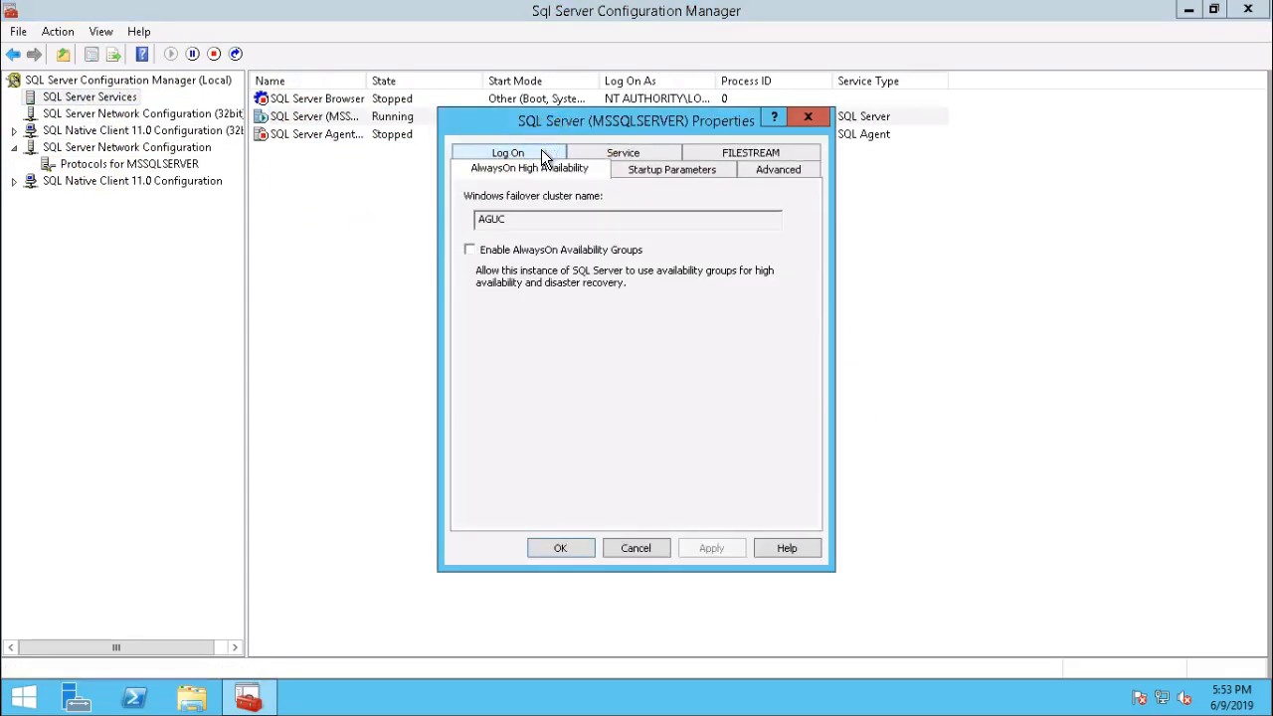
click(470, 249)
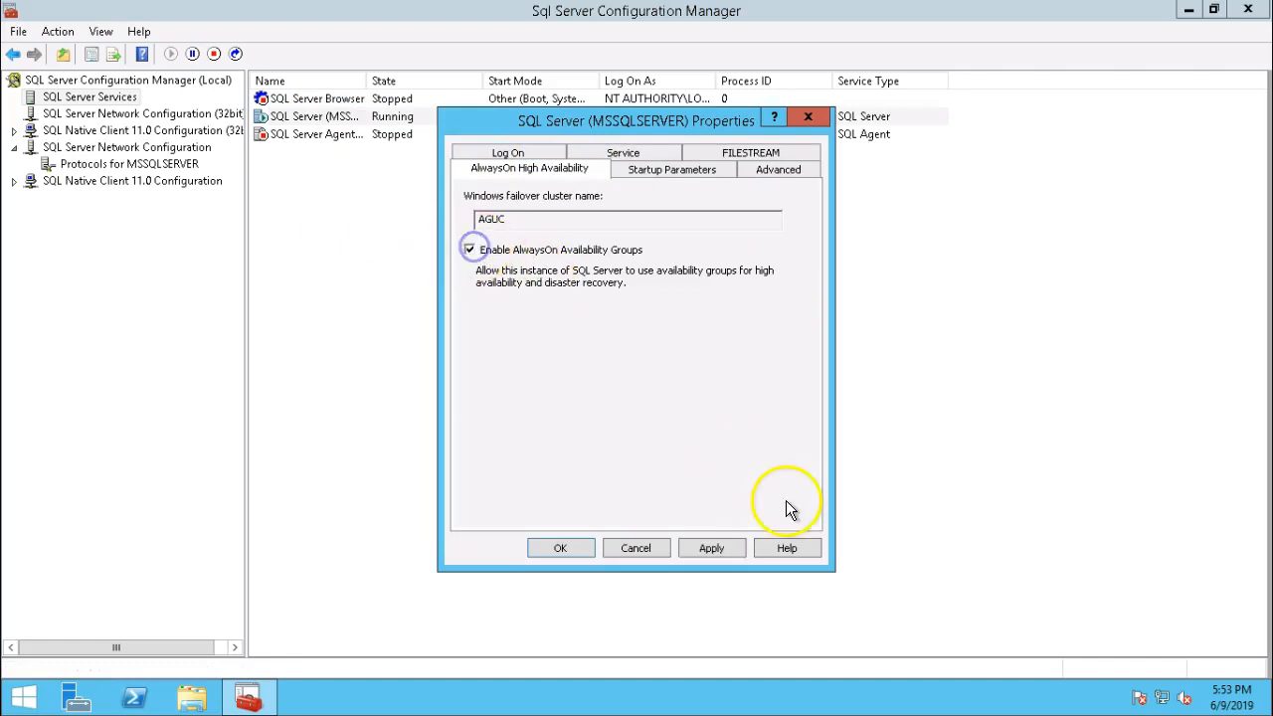
click(712, 548)
click(844, 412)
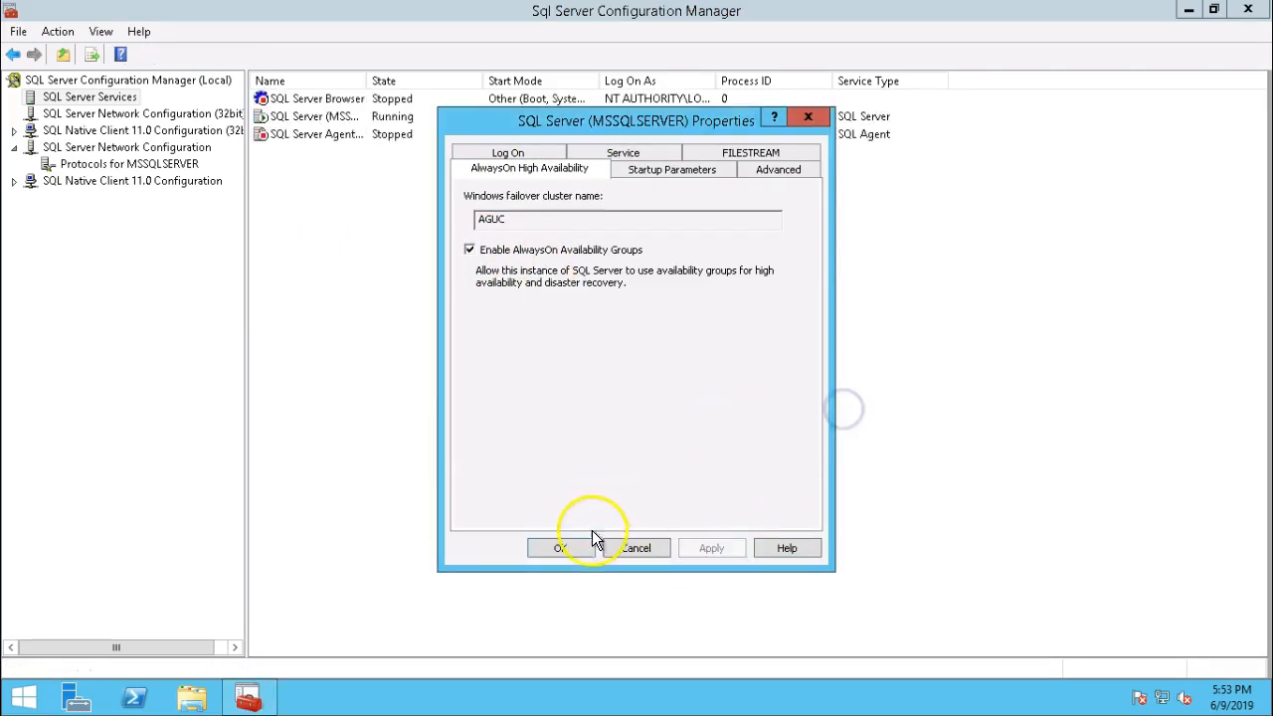
click(587, 546)
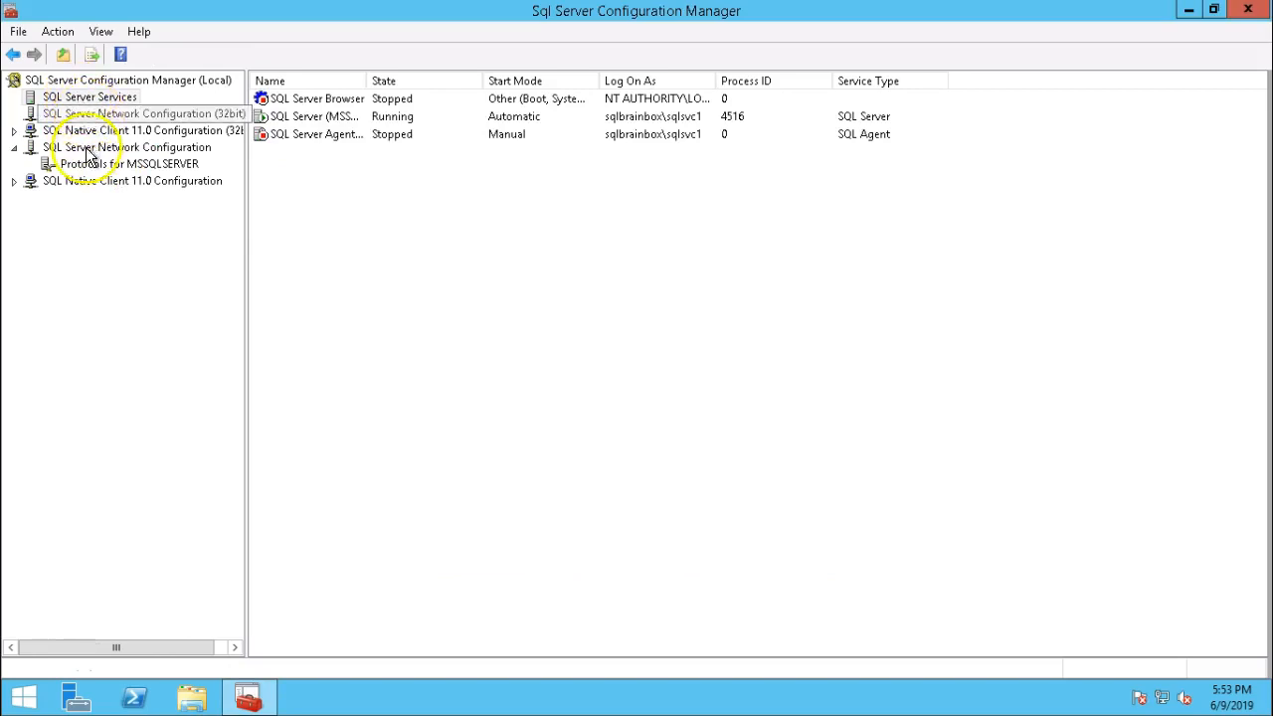
right_click(311, 119)
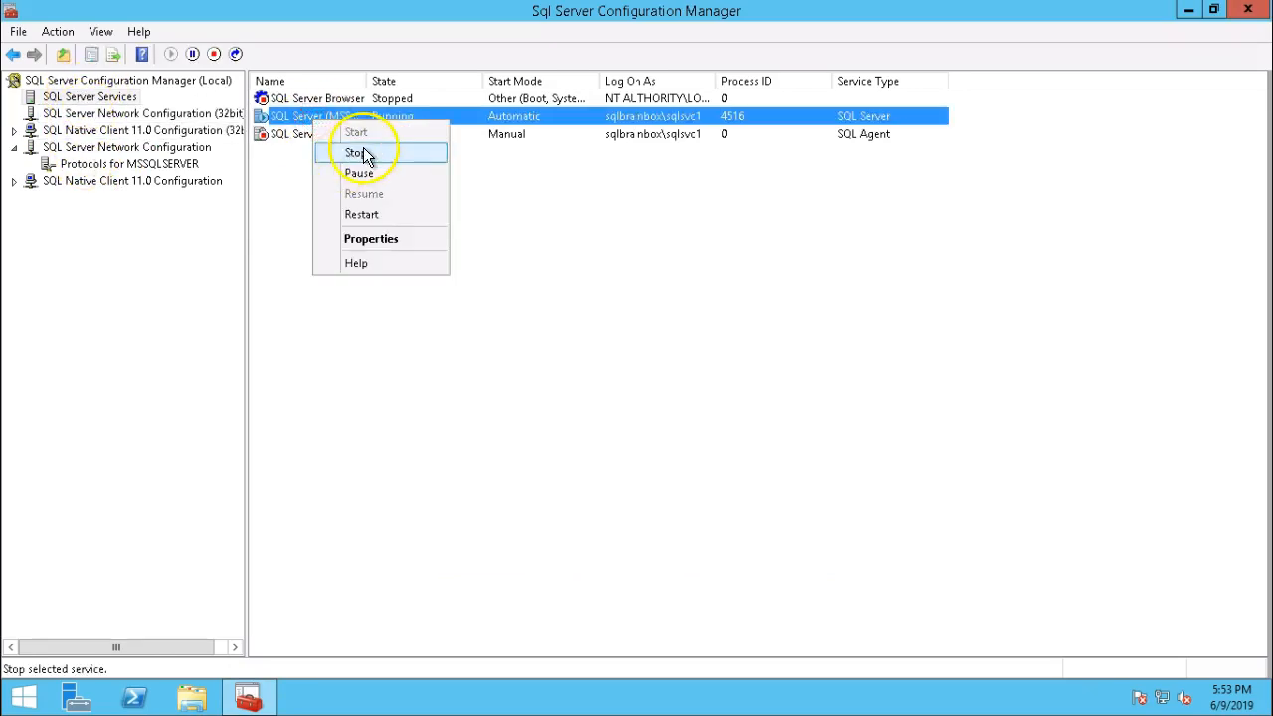
click(378, 215)
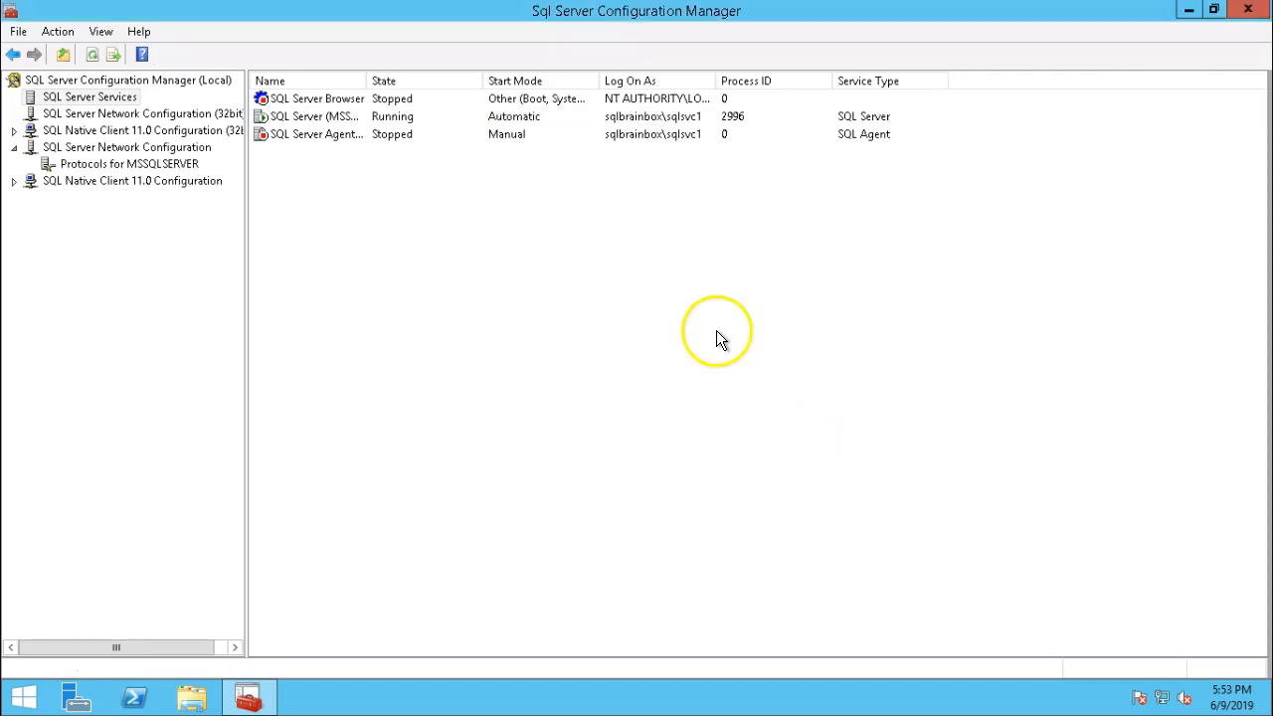
Minimise the current remote session and switch to the SQLNode2 session.
click(842, 14)
mouse_move(832, 696)
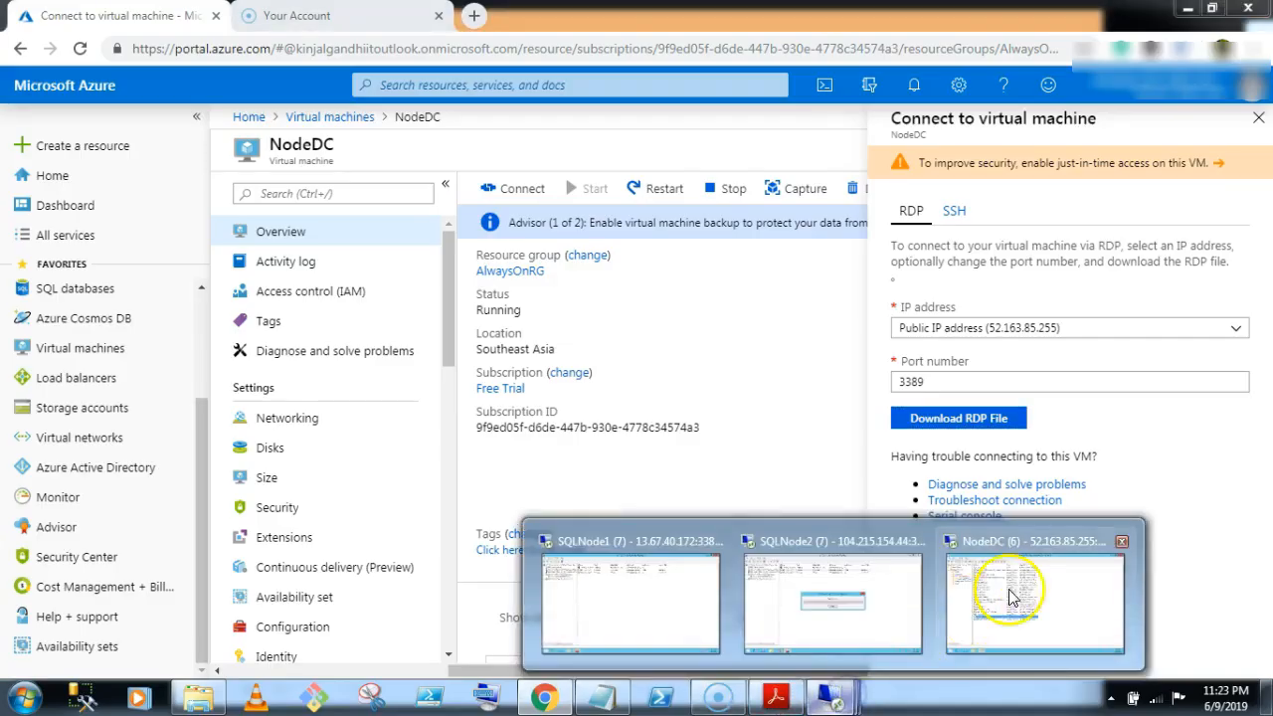
click(833, 589)
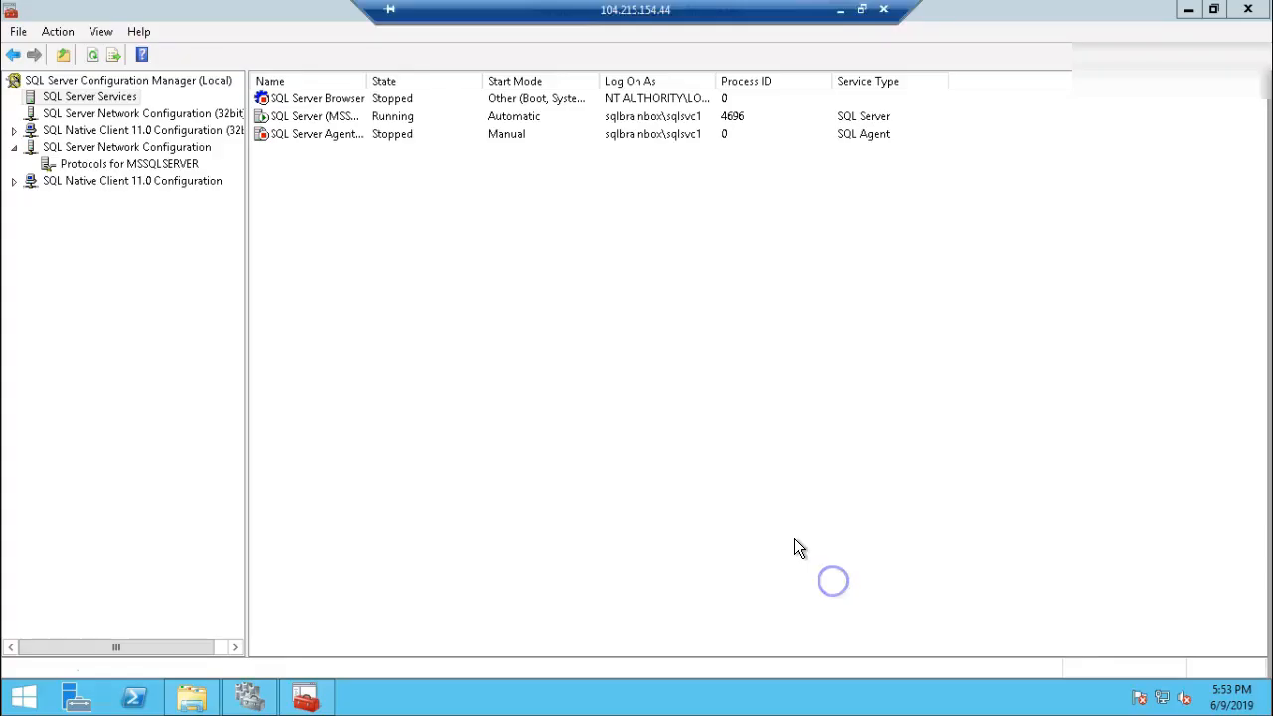
Search Start for 'ssms', launch Management Studio 17 and close Configuration Manager.
click(26, 698)
click(1211, 75)
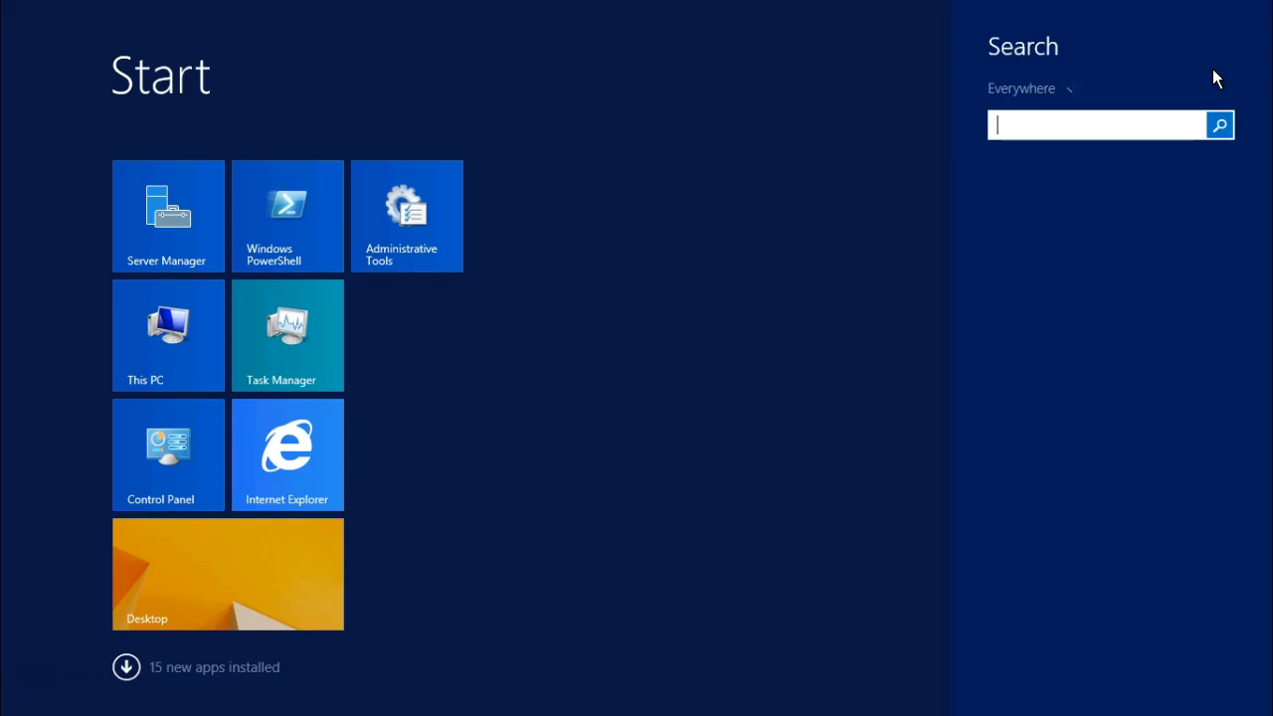
text(ssms)
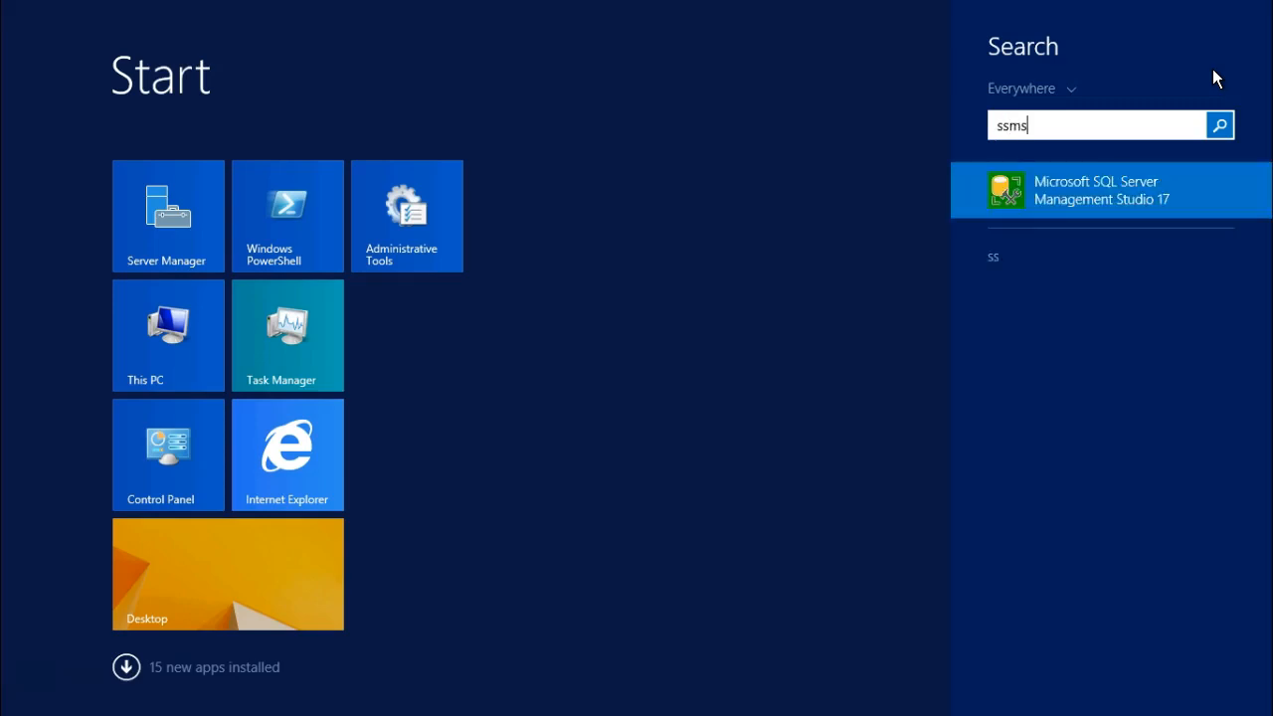
click(1124, 204)
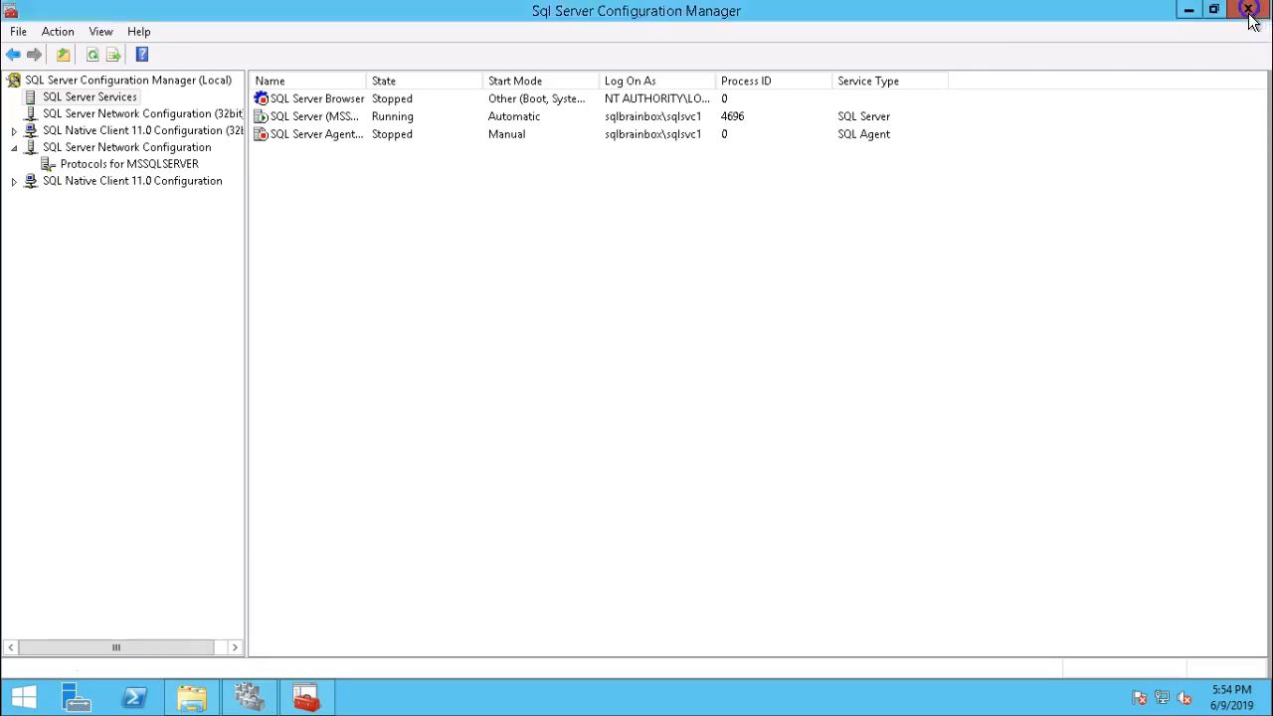
click(1248, 9)
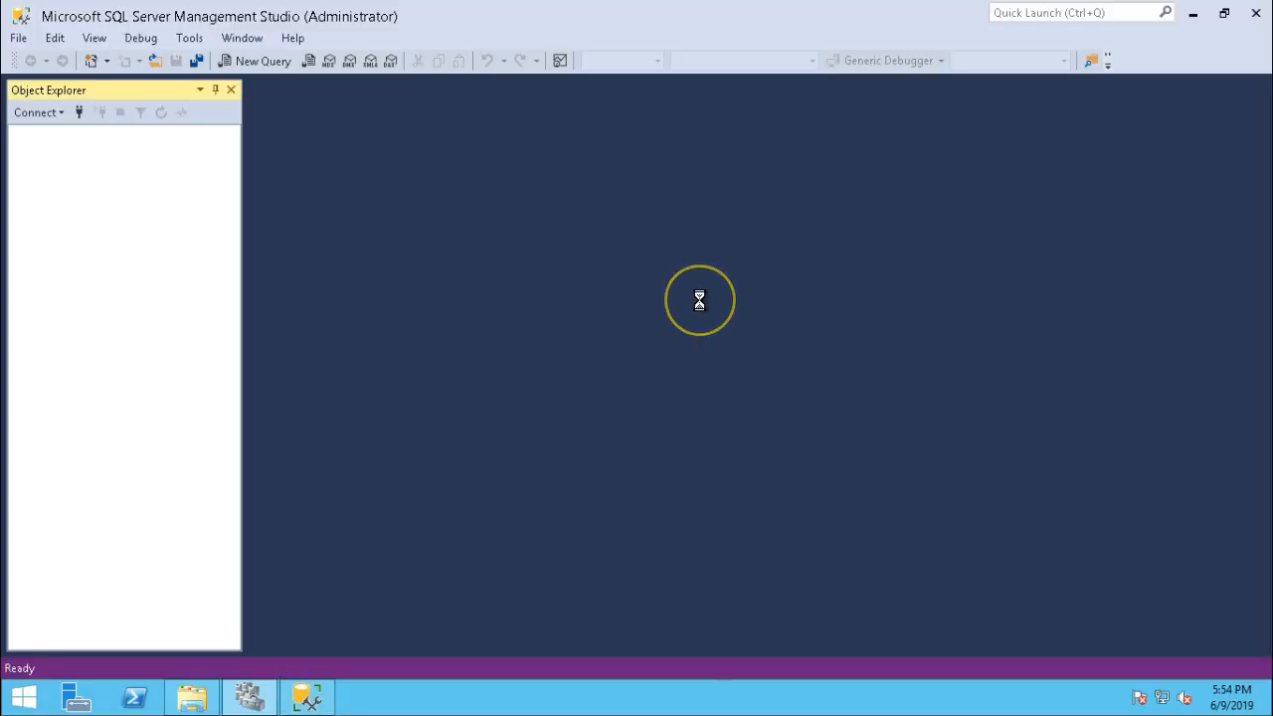
Connect to SQLNODE2 and create the AG1 database.
click(562, 369)
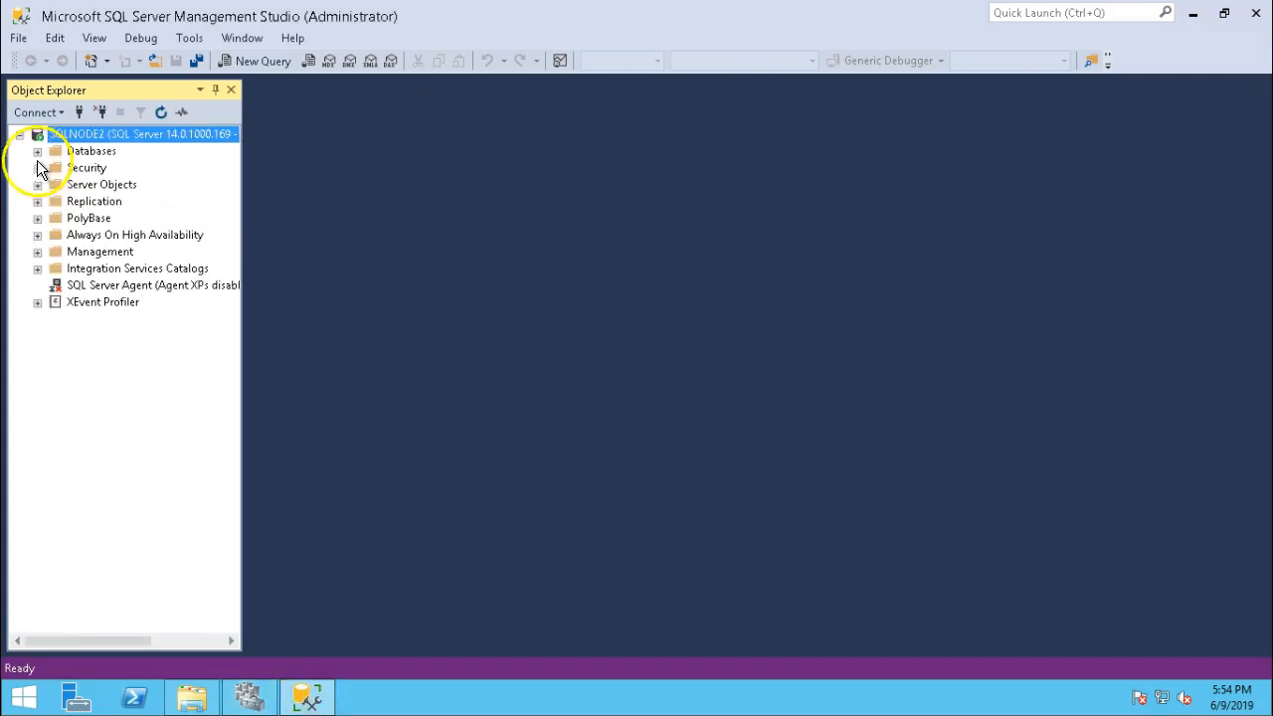
click(37, 150)
right_click(72, 155)
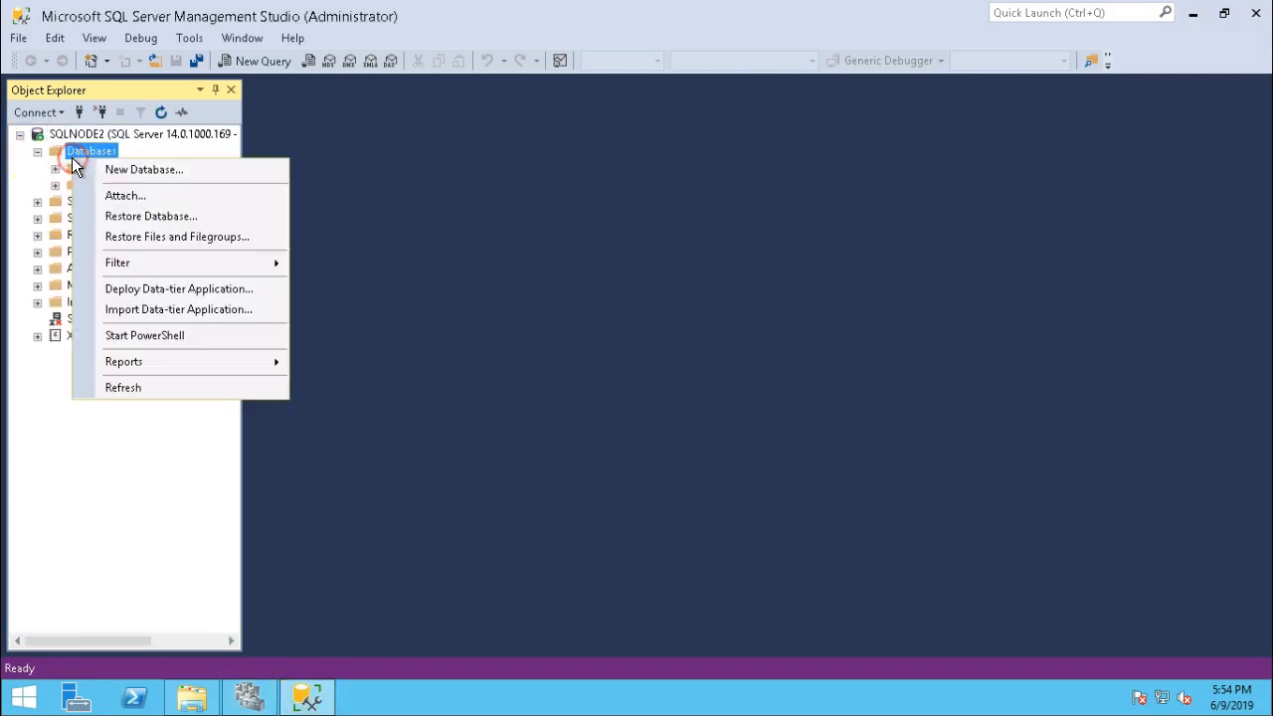
click(118, 175)
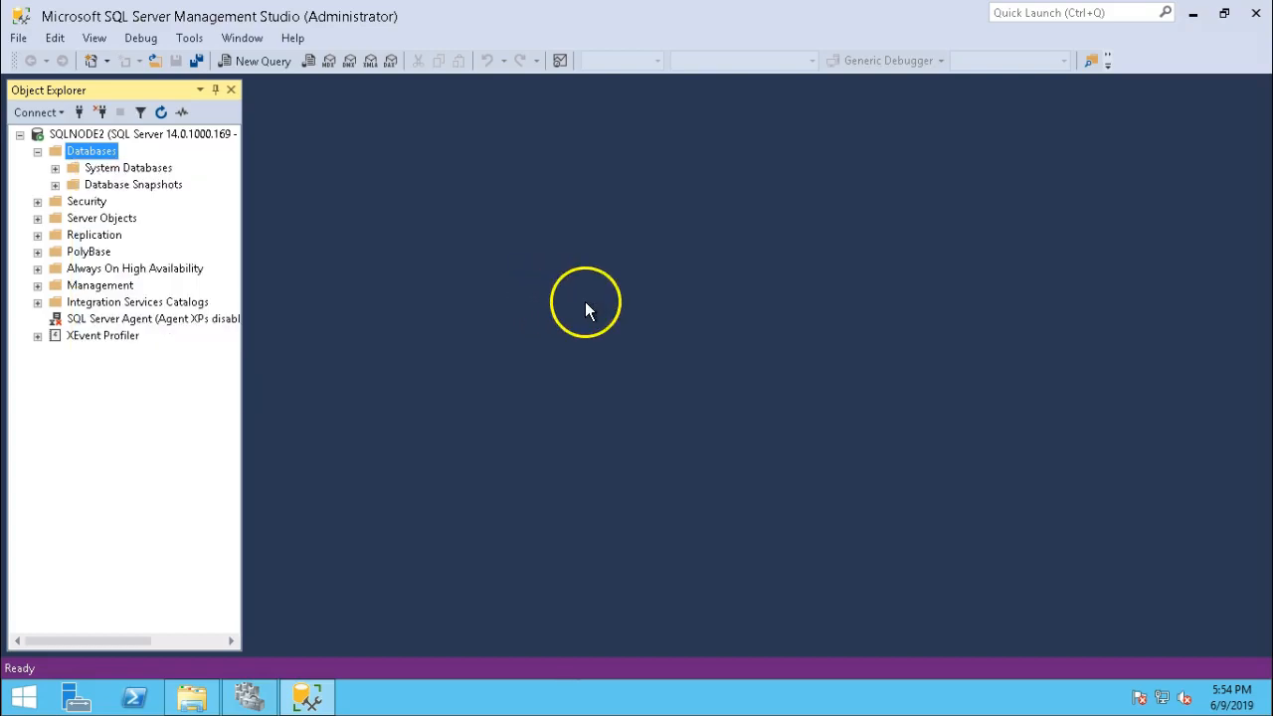
text(AG1)
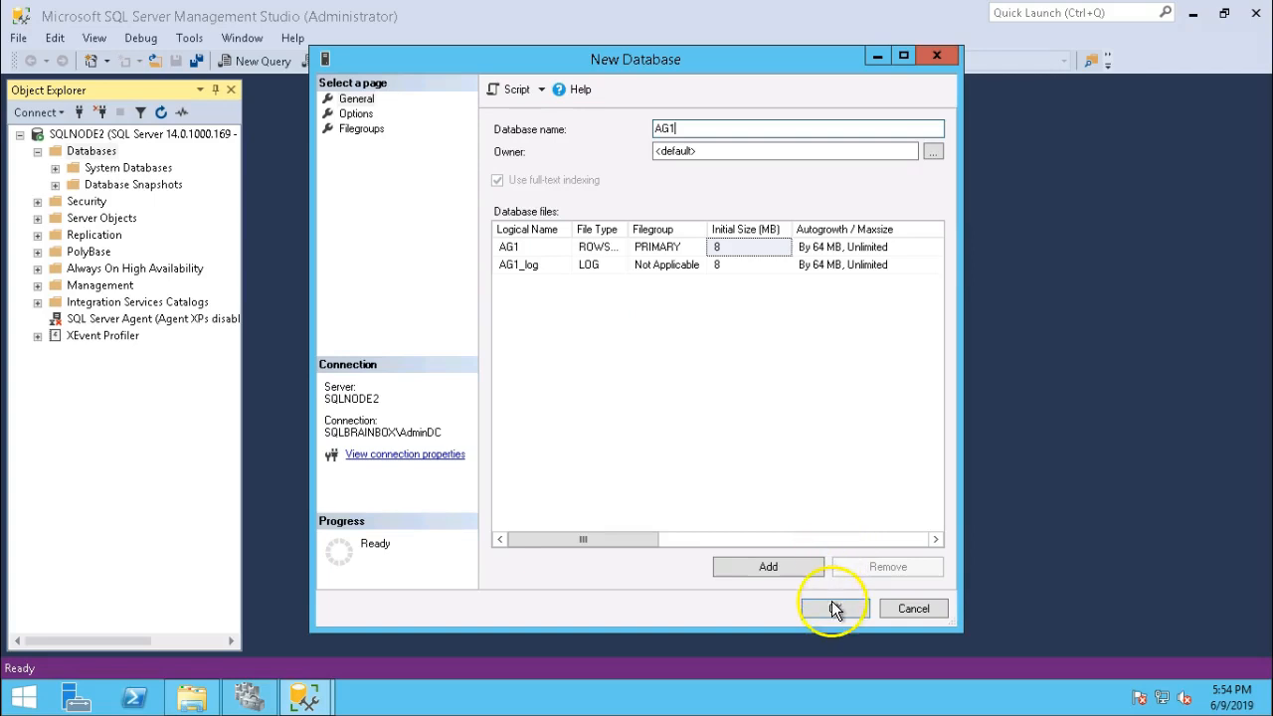
click(834, 609)
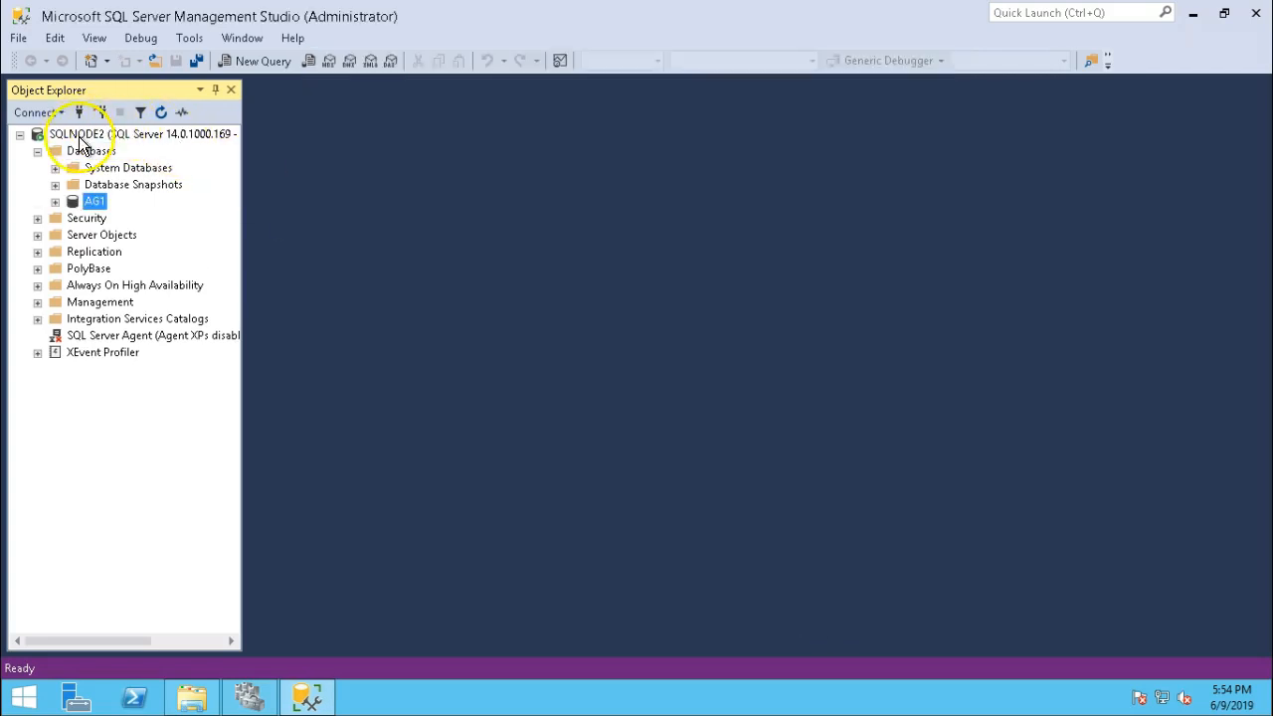
Create two more databases named AG2 and AG3.
right_click(93, 151)
click(115, 161)
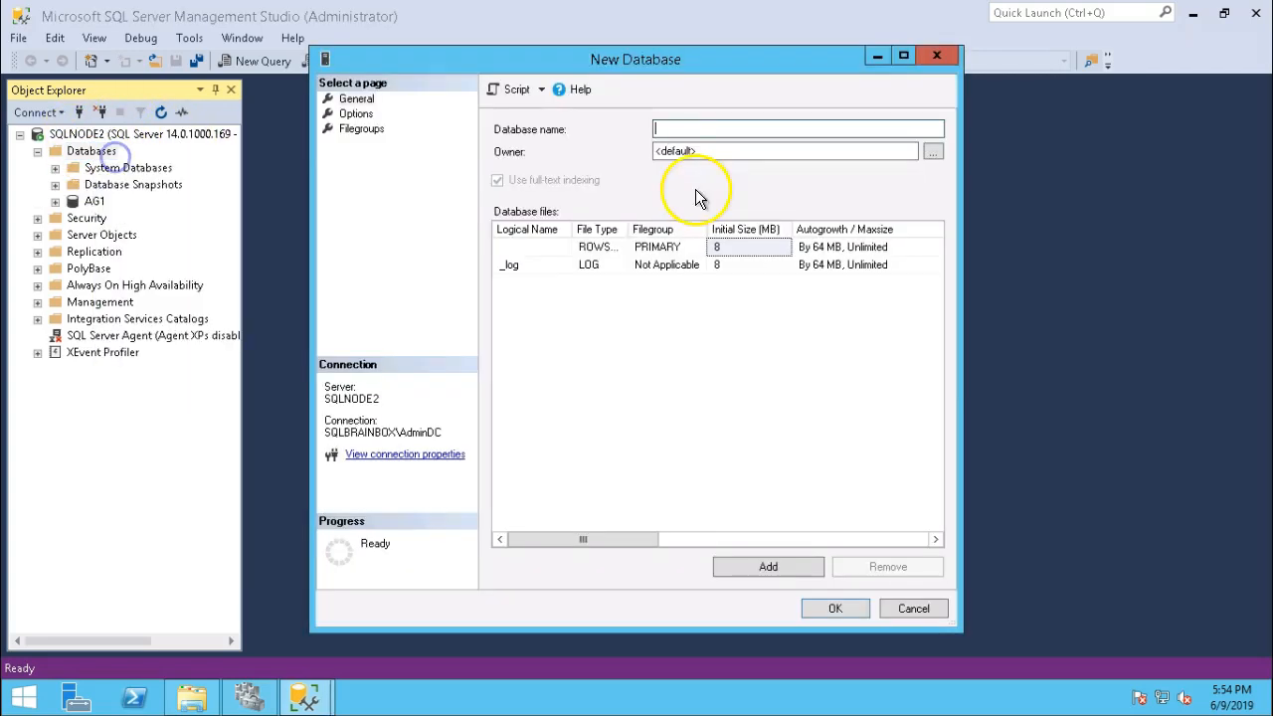
text(AG2)
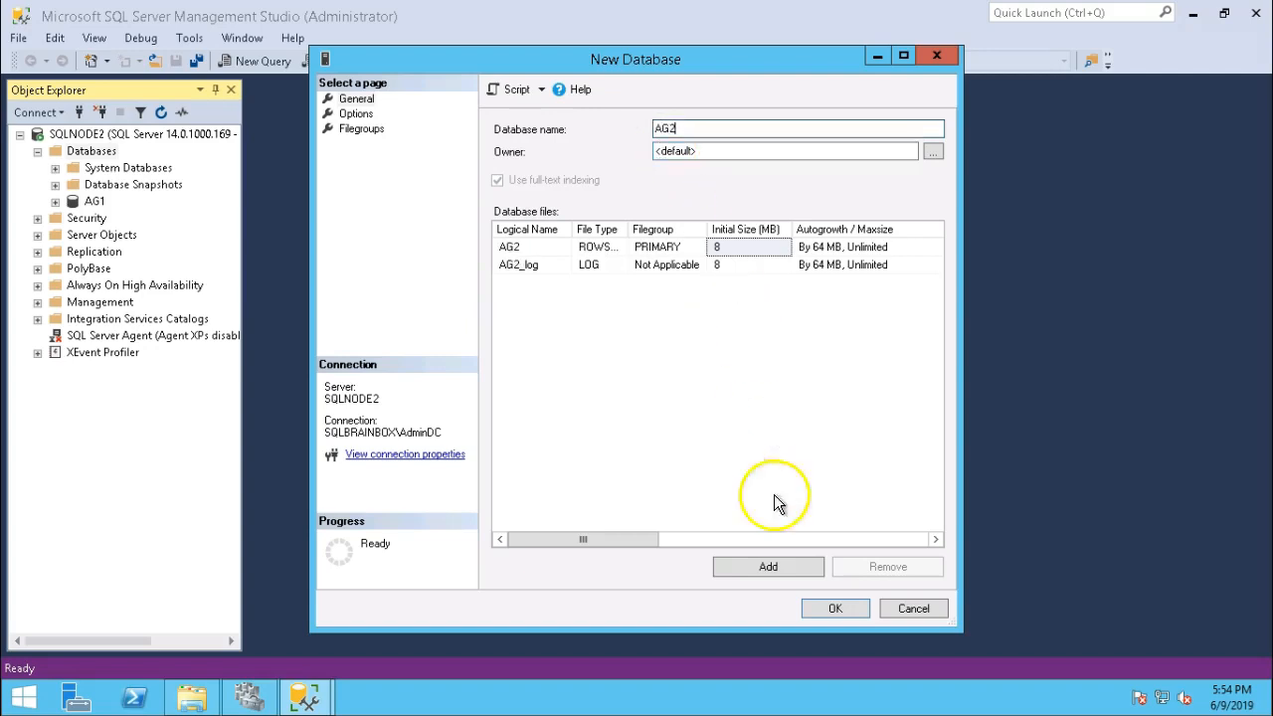
click(834, 608)
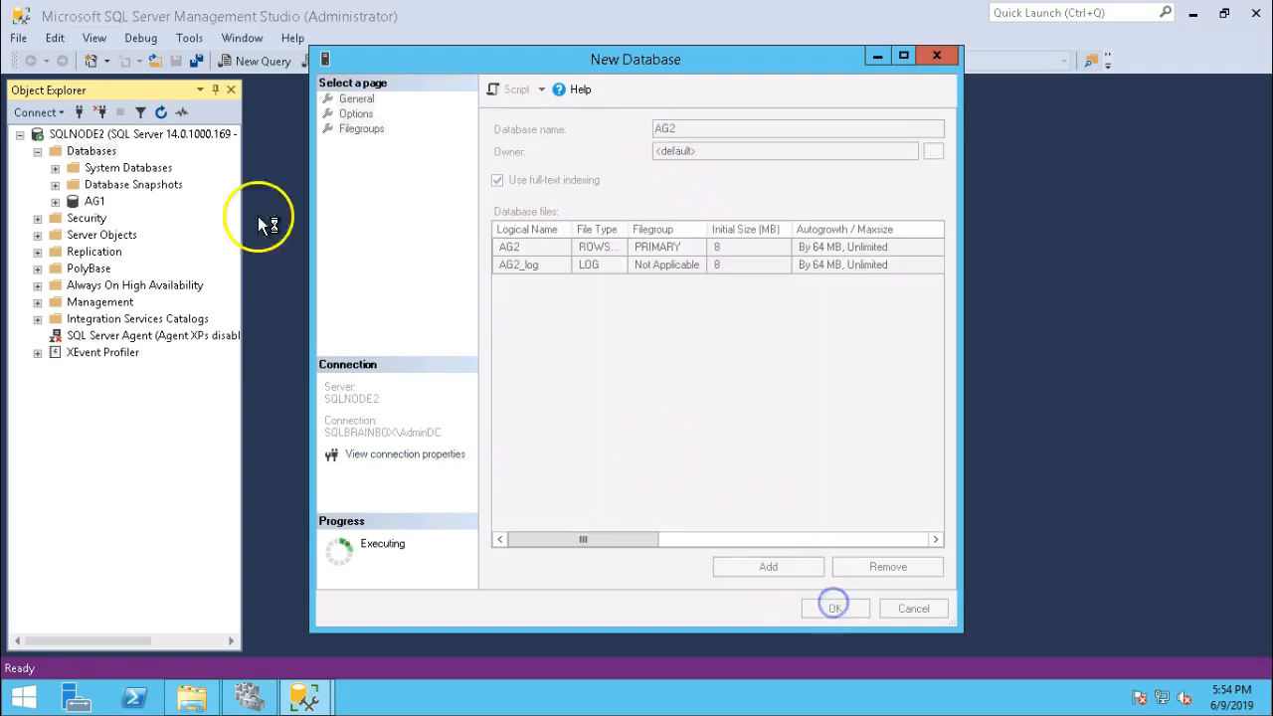
right_click(105, 151)
click(145, 162)
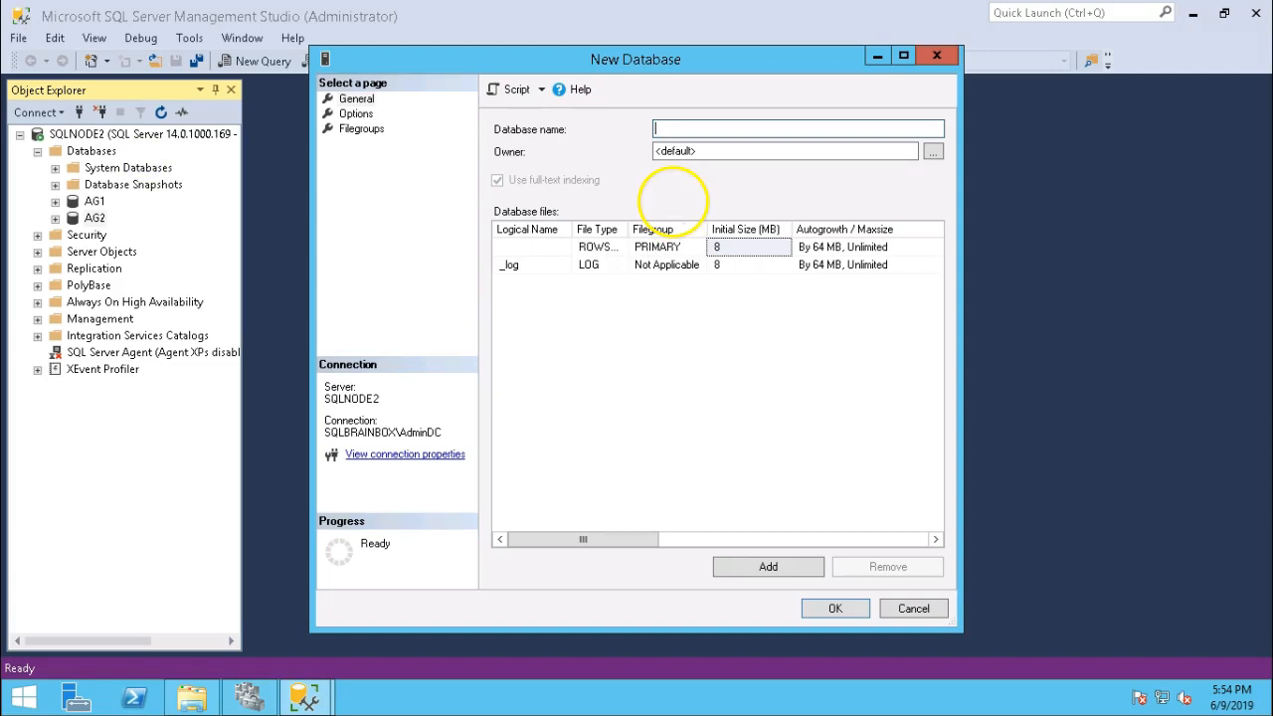
text(AG3)
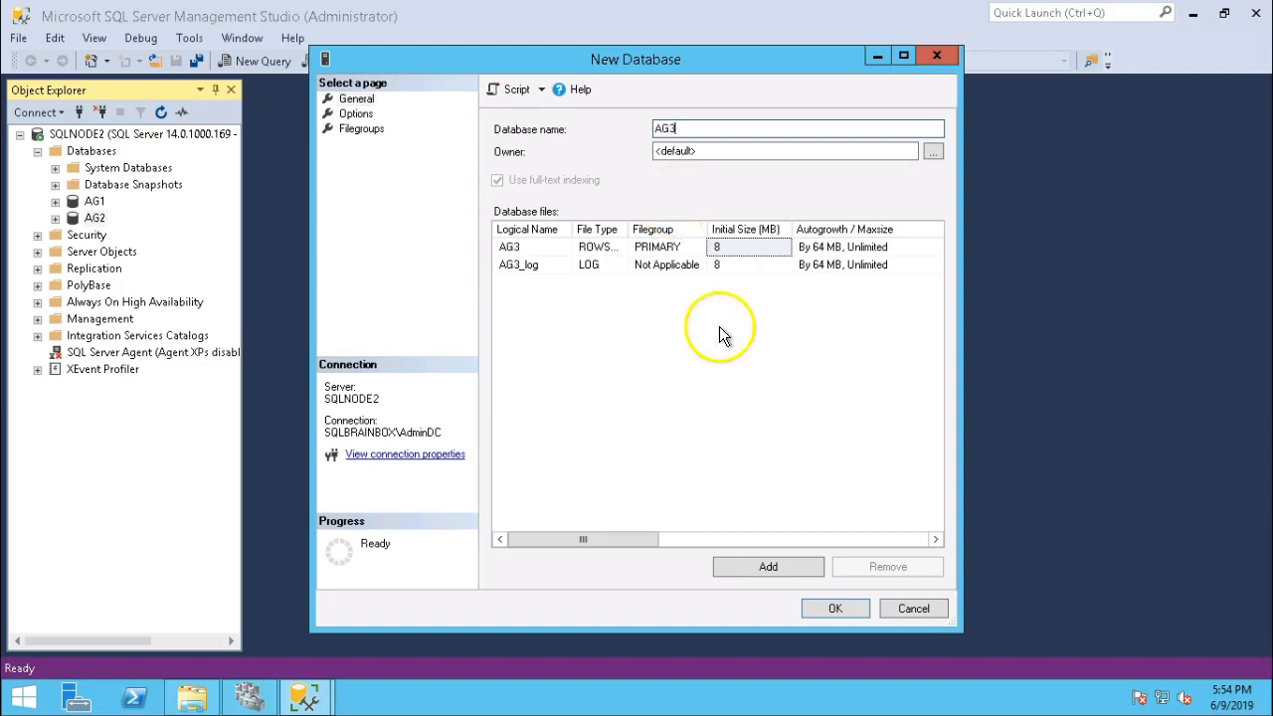
click(836, 607)
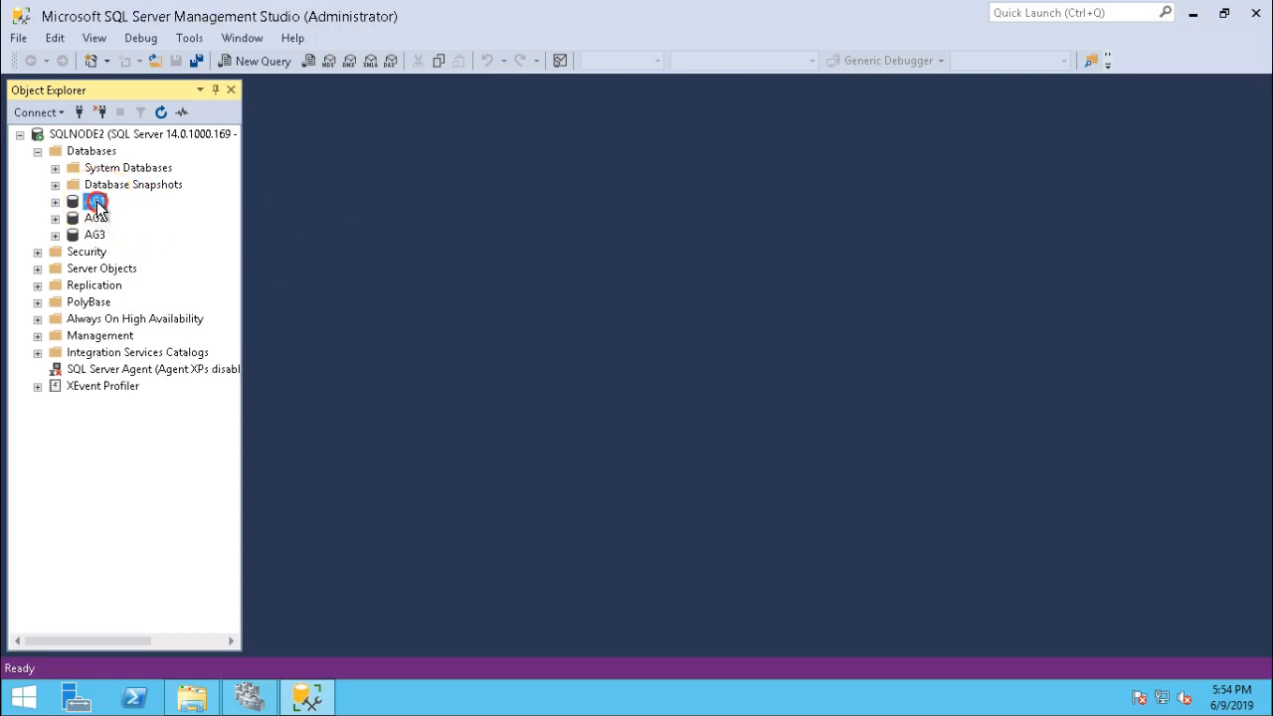
right_click(97, 202)
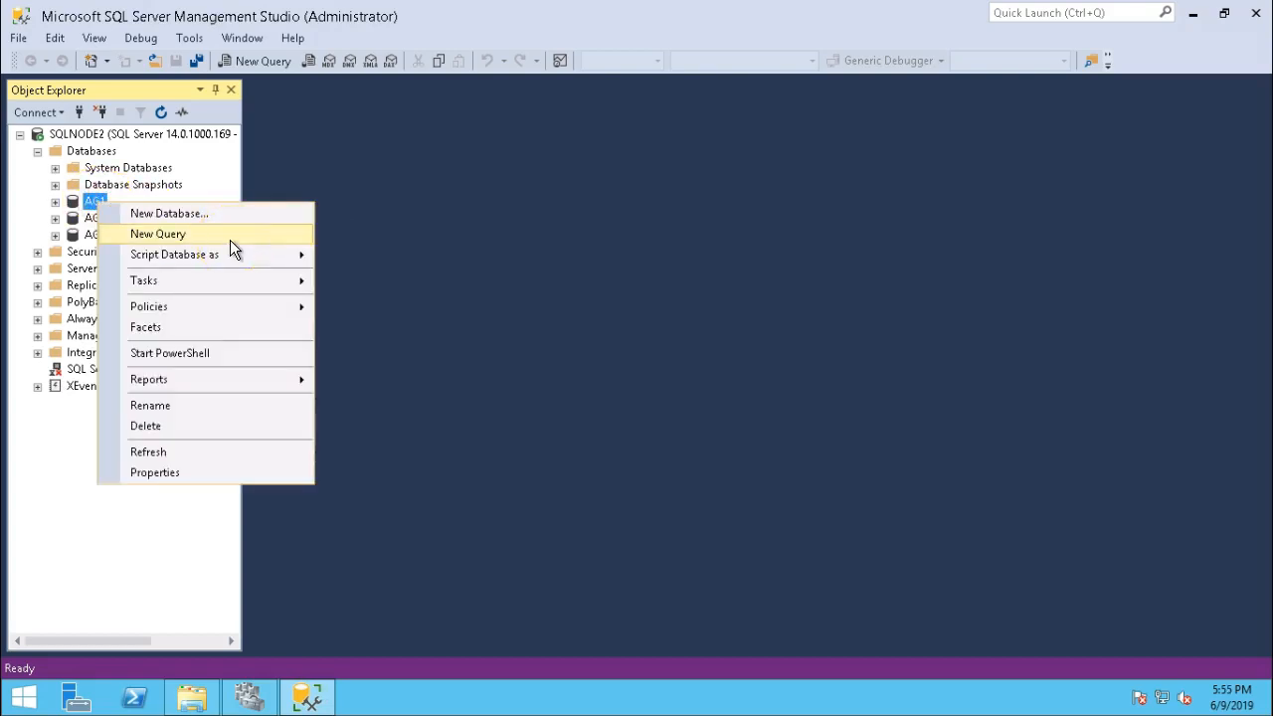
Script AG1's full backup from the Back Up dialog into a query window without running it.
mouse_move(254, 281)
click(368, 290)
click(516, 89)
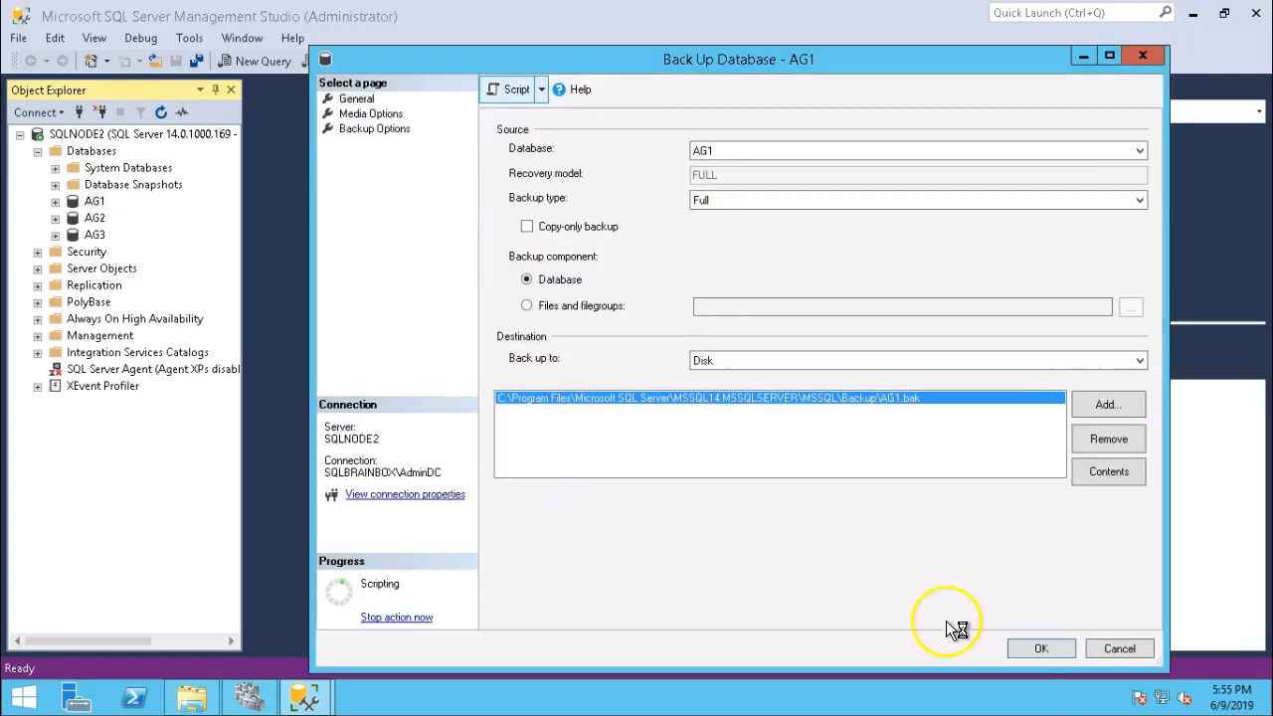
click(1119, 649)
Copy the backup statement for AG2 and AG3, run all three, and close the script unsaved.
key(ctrl+v)
key(ctrl+v)
text(2)
drag(415, 158, 408, 187)
text(3)
click(1240, 113)
drag(1000, 158, 993, 188)
text(23)
click(881, 273)
click(251, 85)
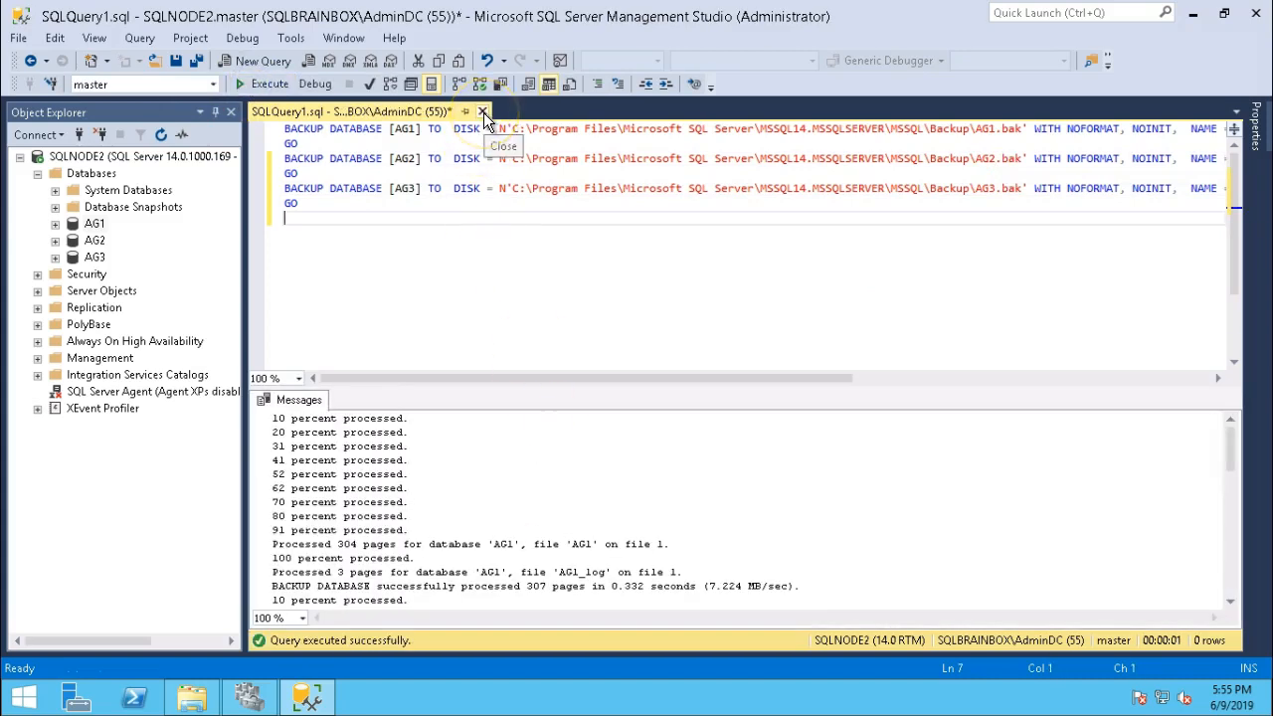
click(483, 113)
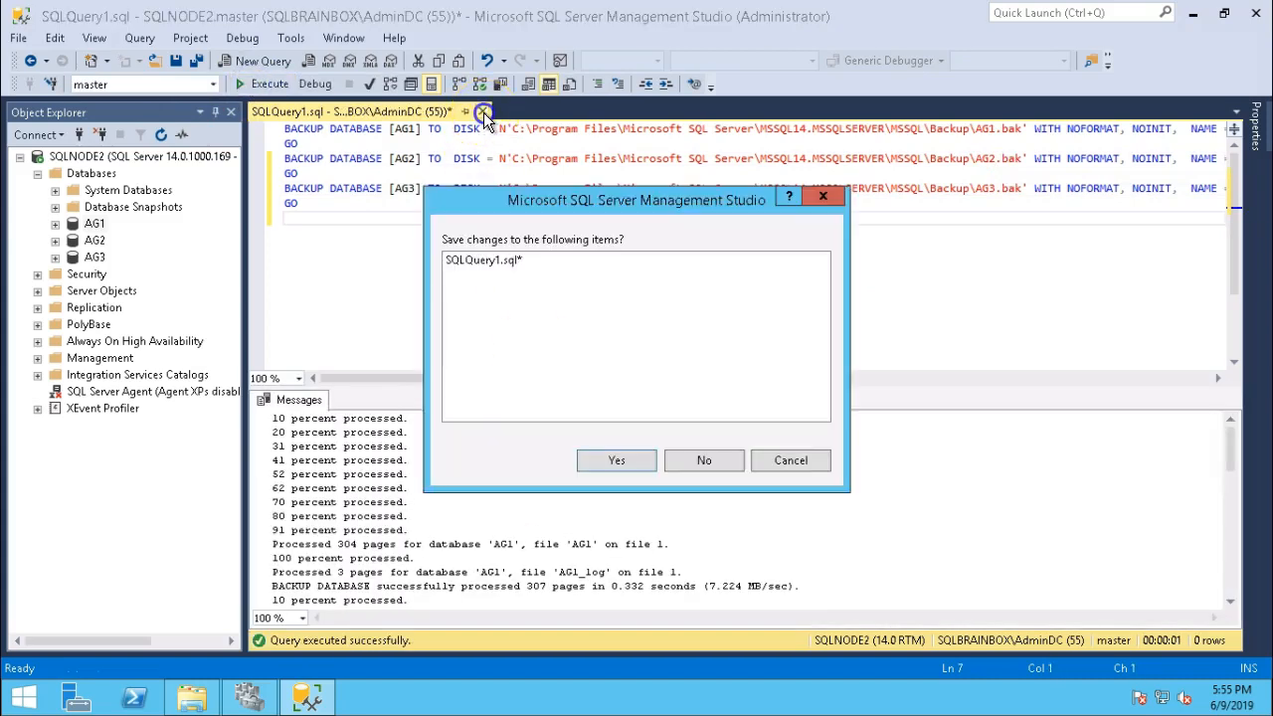
click(700, 461)
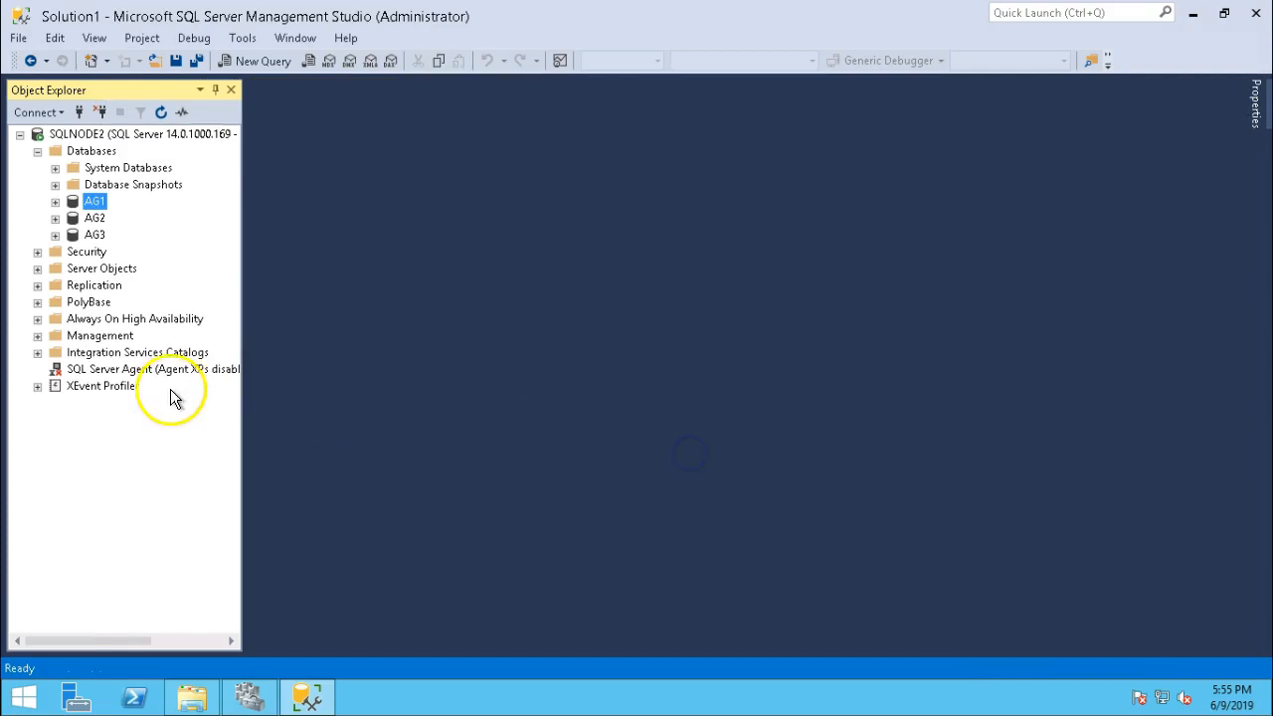
Launch the New Availability Group wizard from Always On High Availability.
click(37, 319)
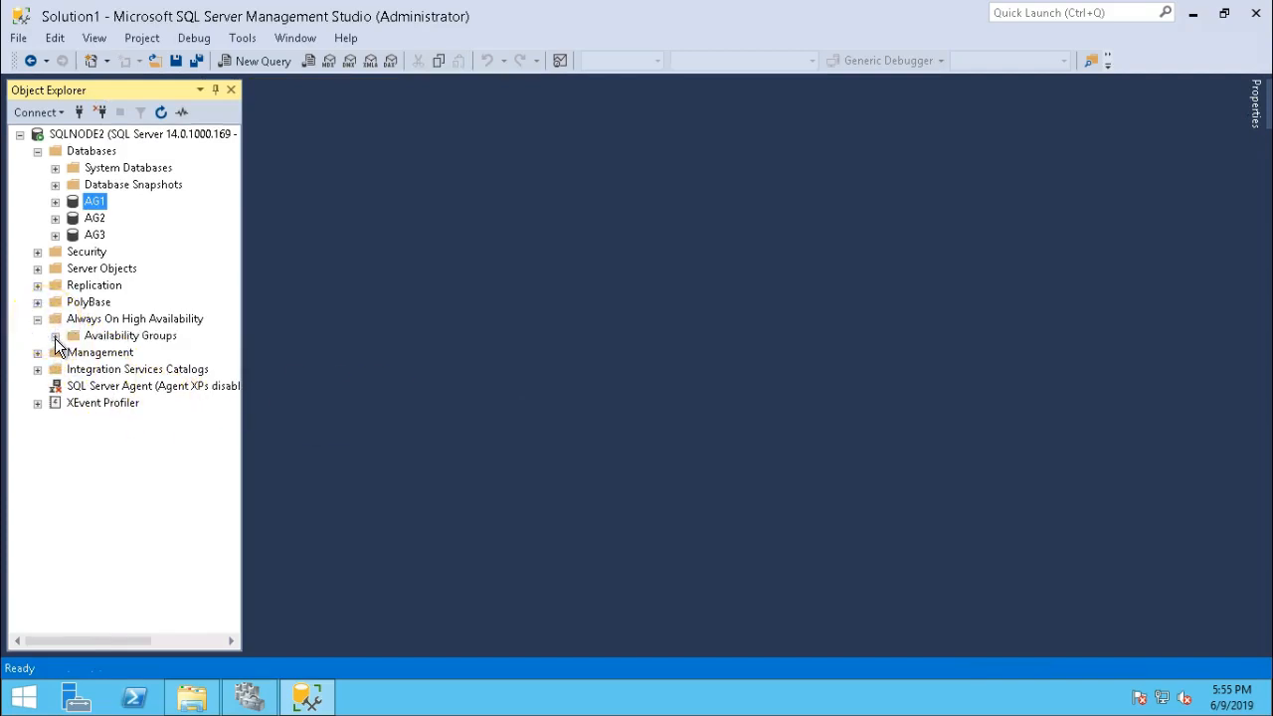
right_click(88, 336)
click(140, 355)
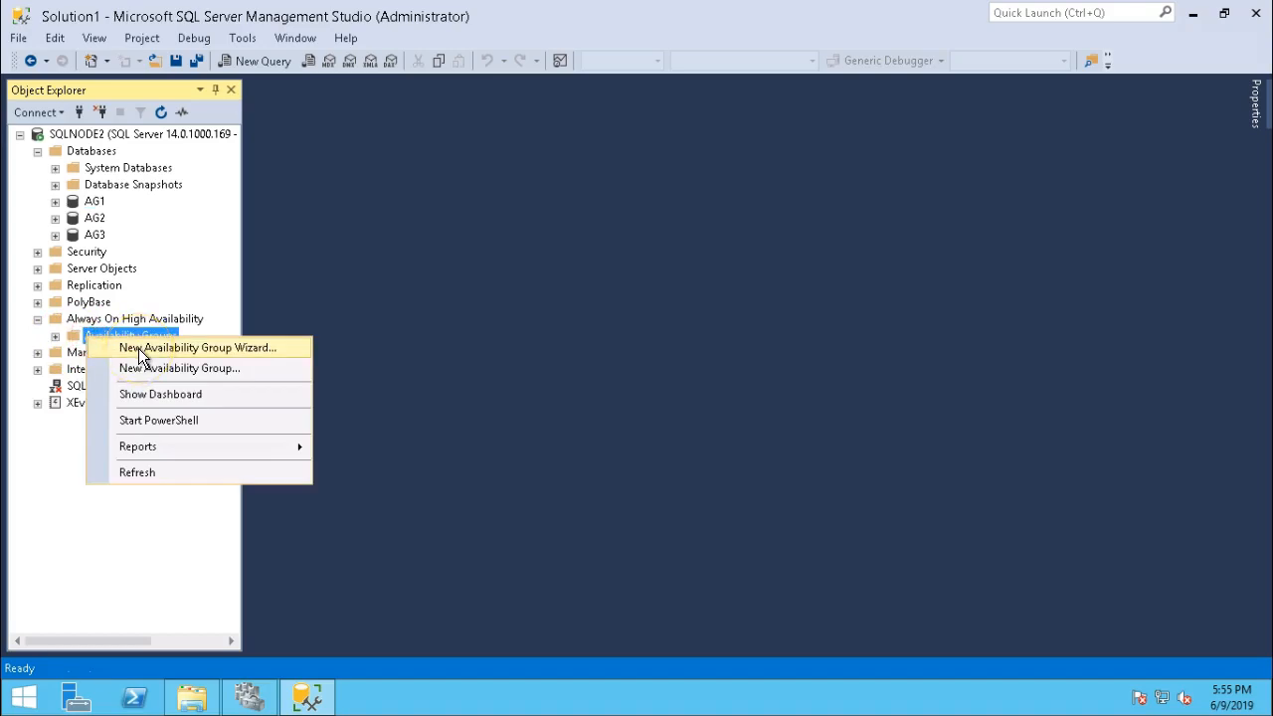
click(140, 348)
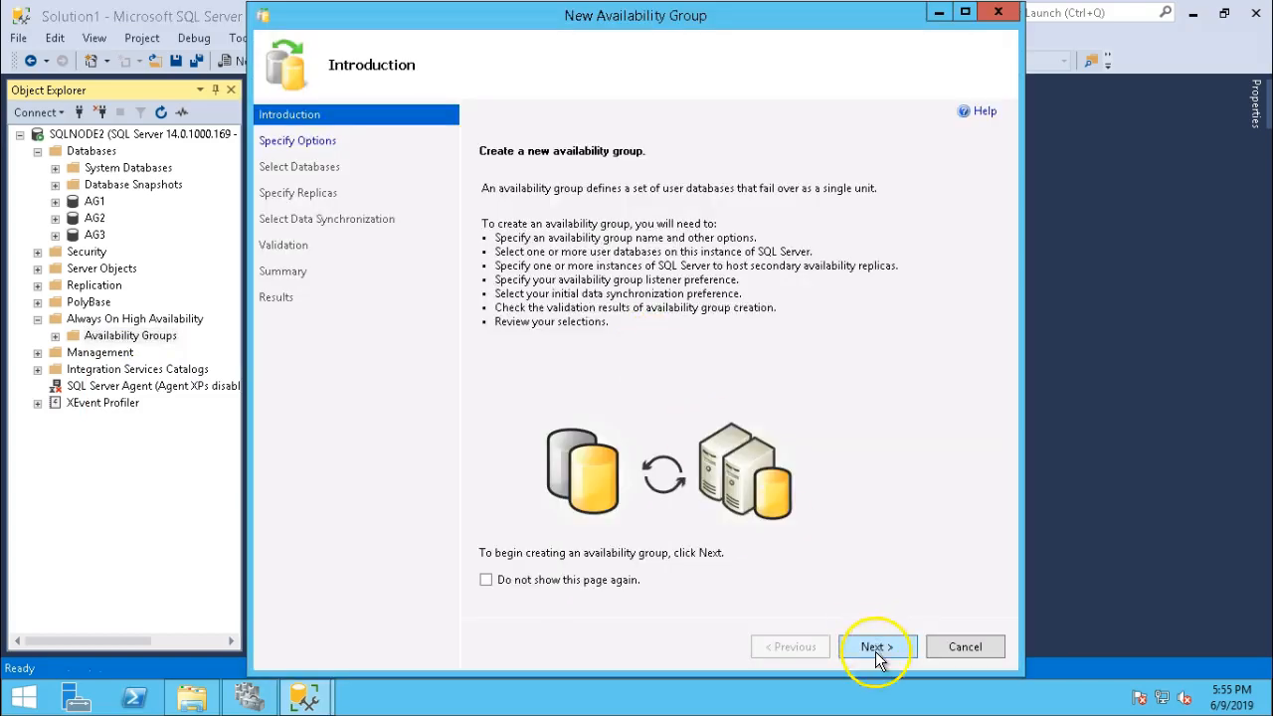
click(876, 648)
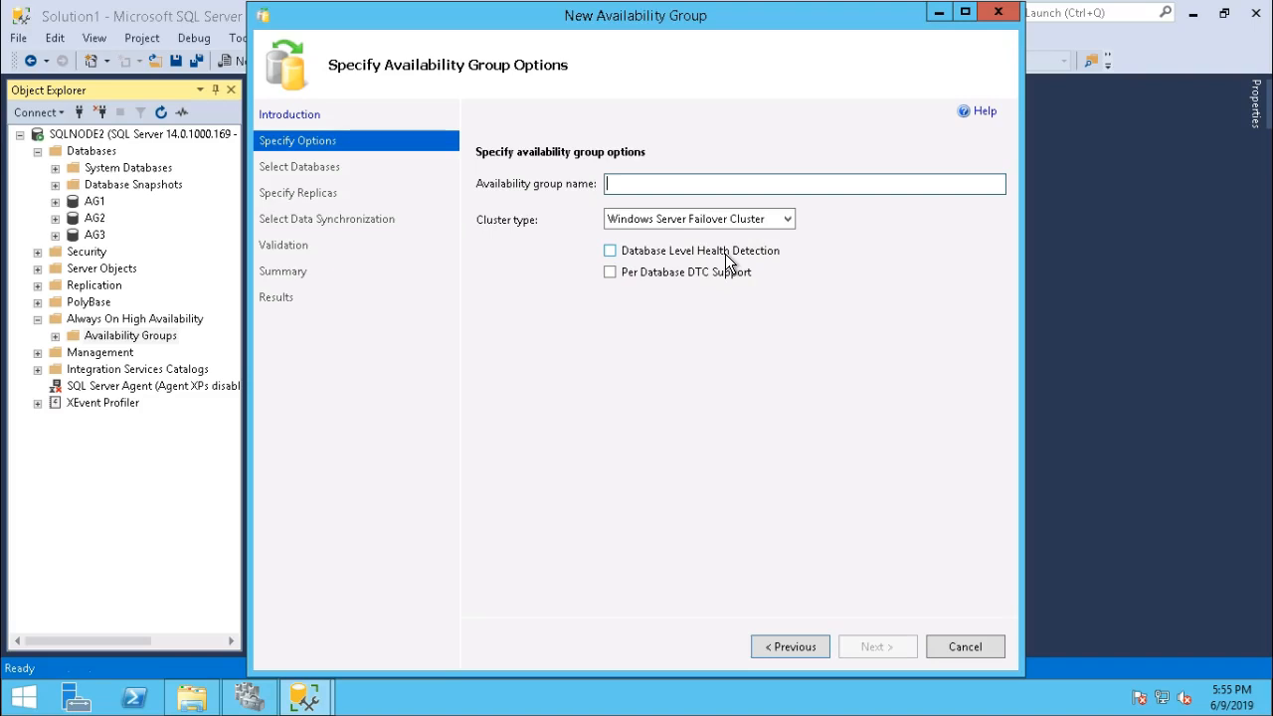
Name the group AG with Database Level Health Detection and Per Database DTC Support enabled.
text(AG)
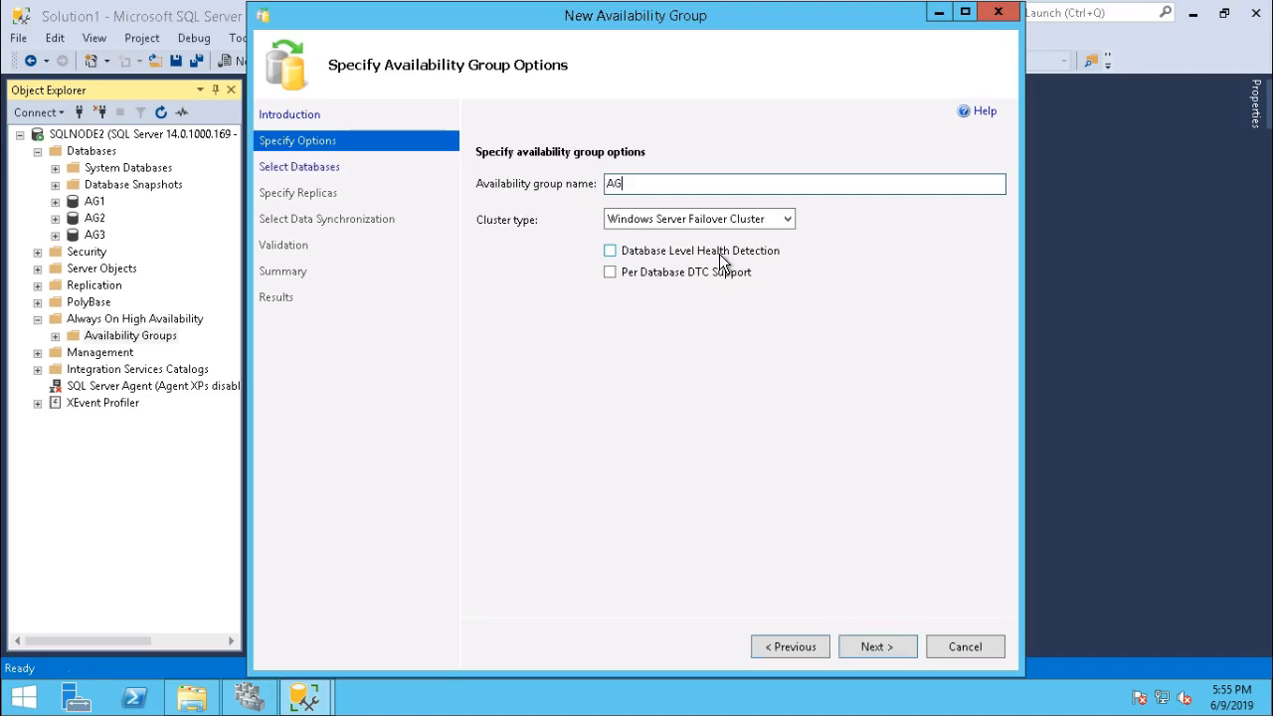
click(610, 250)
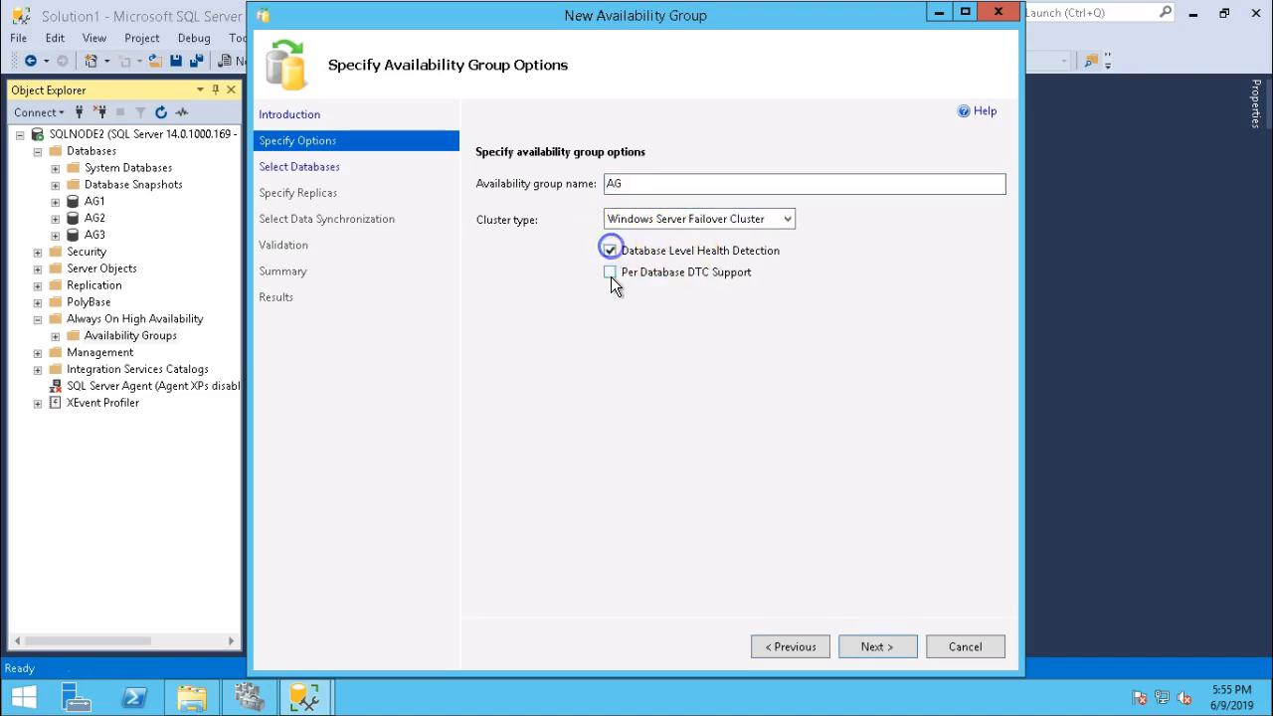
click(609, 272)
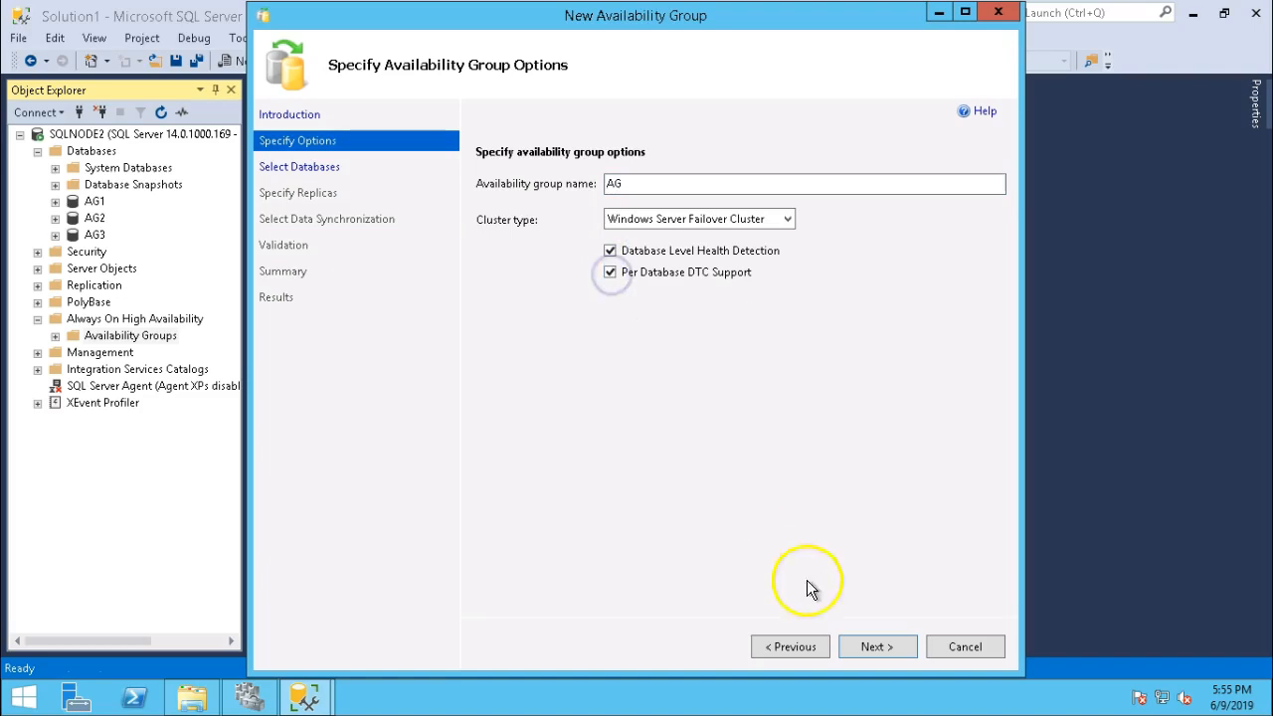
click(871, 649)
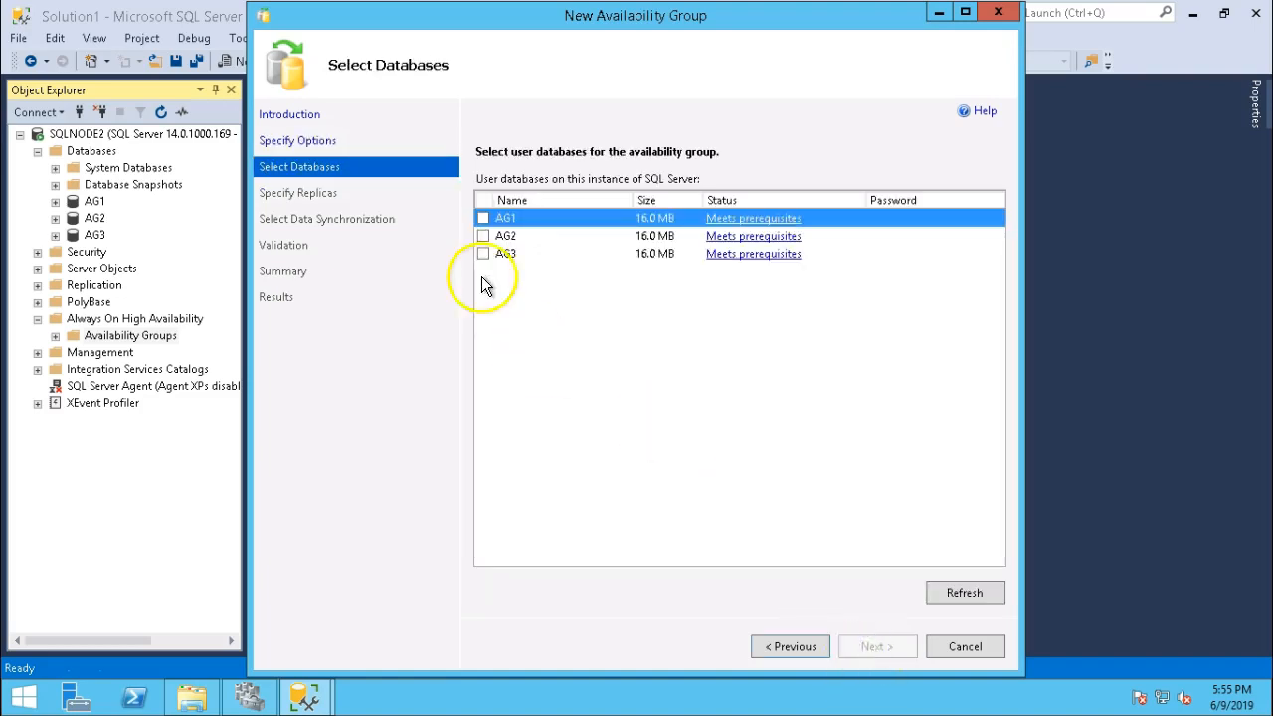
Select databases AG1, AG2 and AG3 for the availability group.
click(483, 218)
click(483, 236)
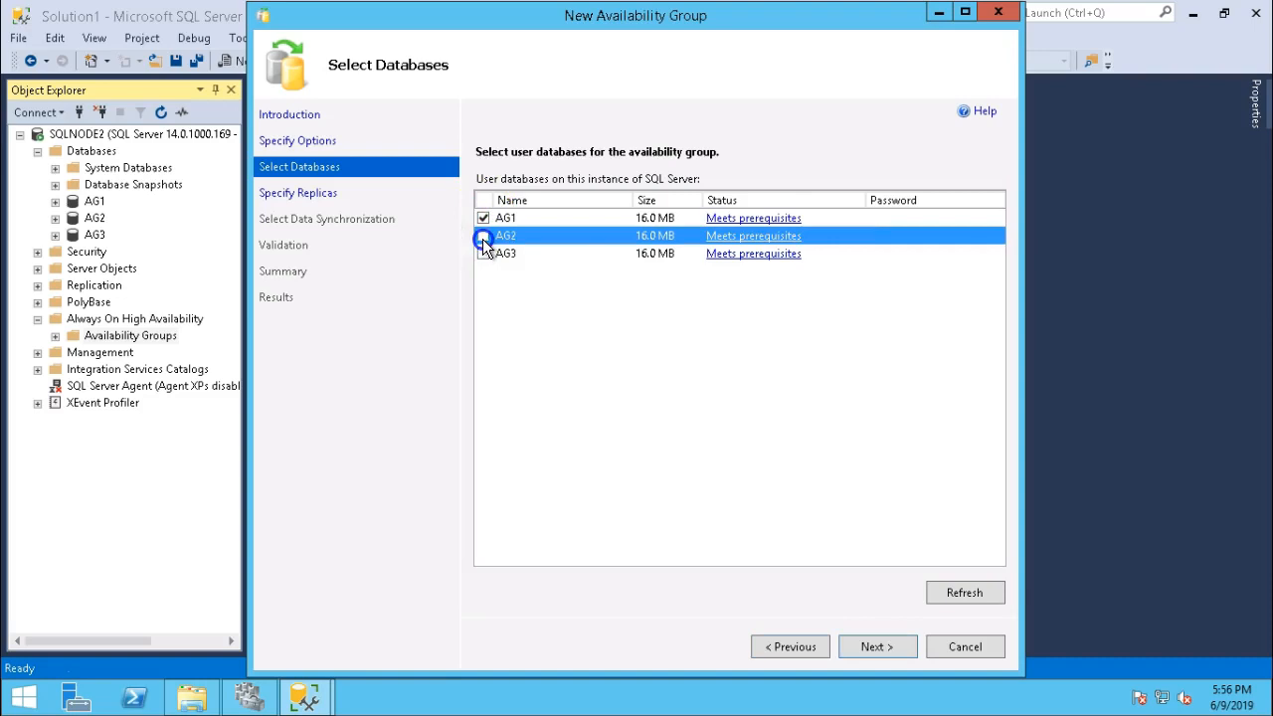
click(483, 253)
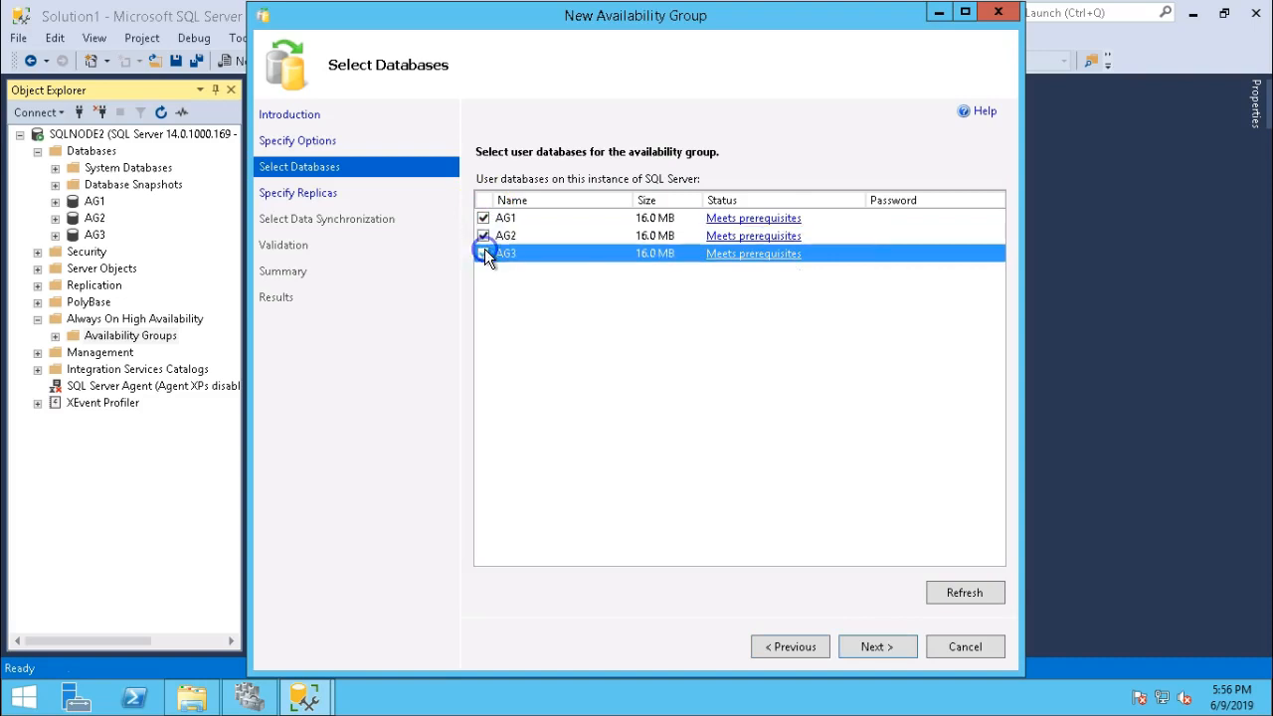
click(875, 647)
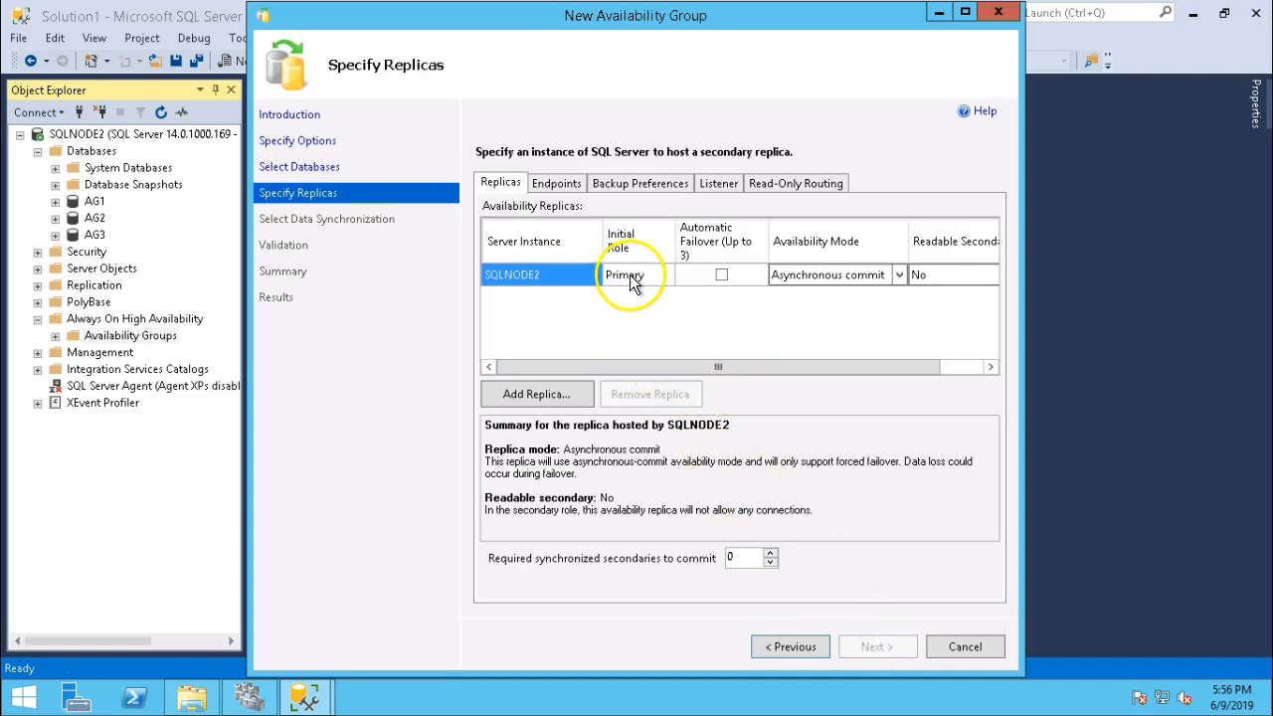
Enable automatic failover on SQLNODE2 and add SQLNODE1 as a replica.
click(721, 276)
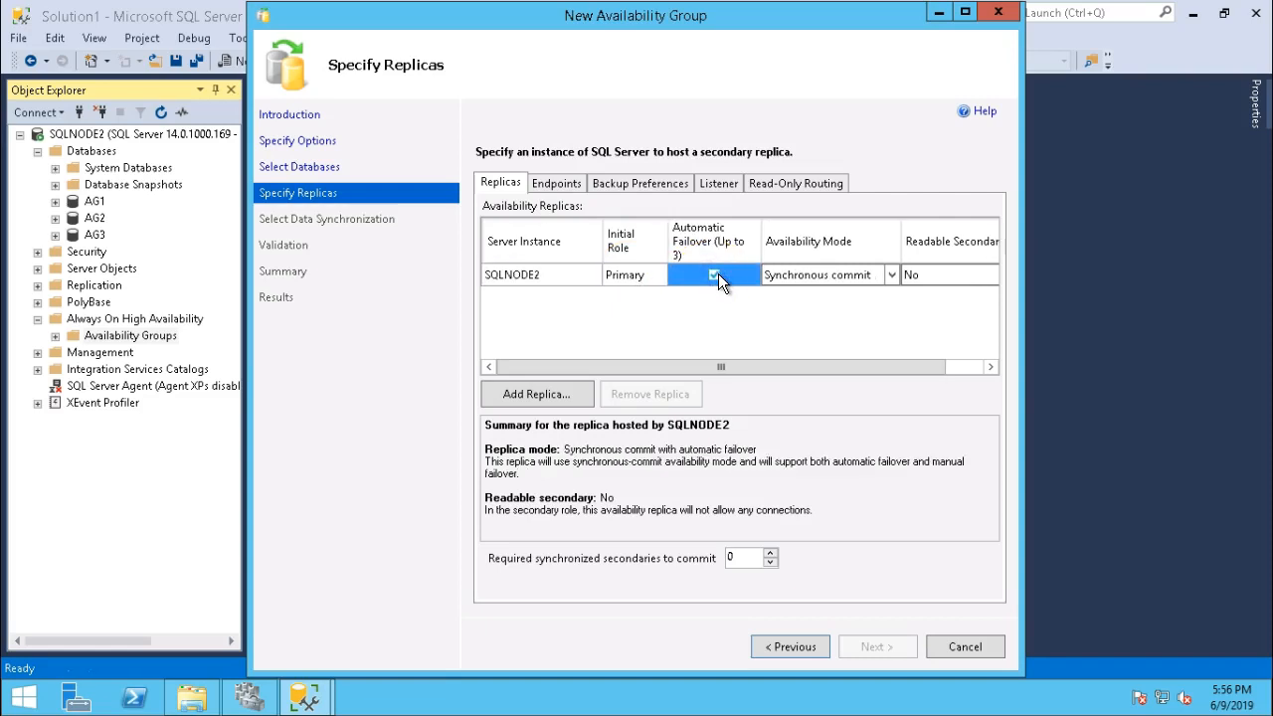
click(818, 283)
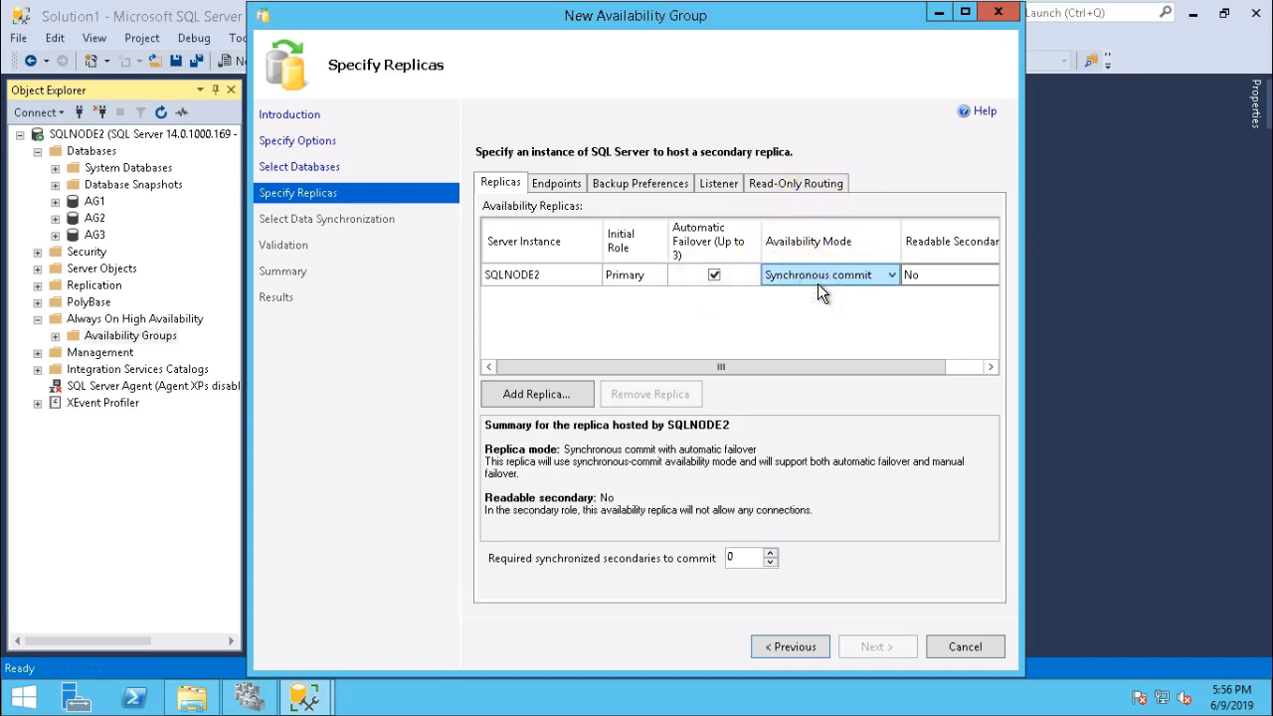
click(515, 398)
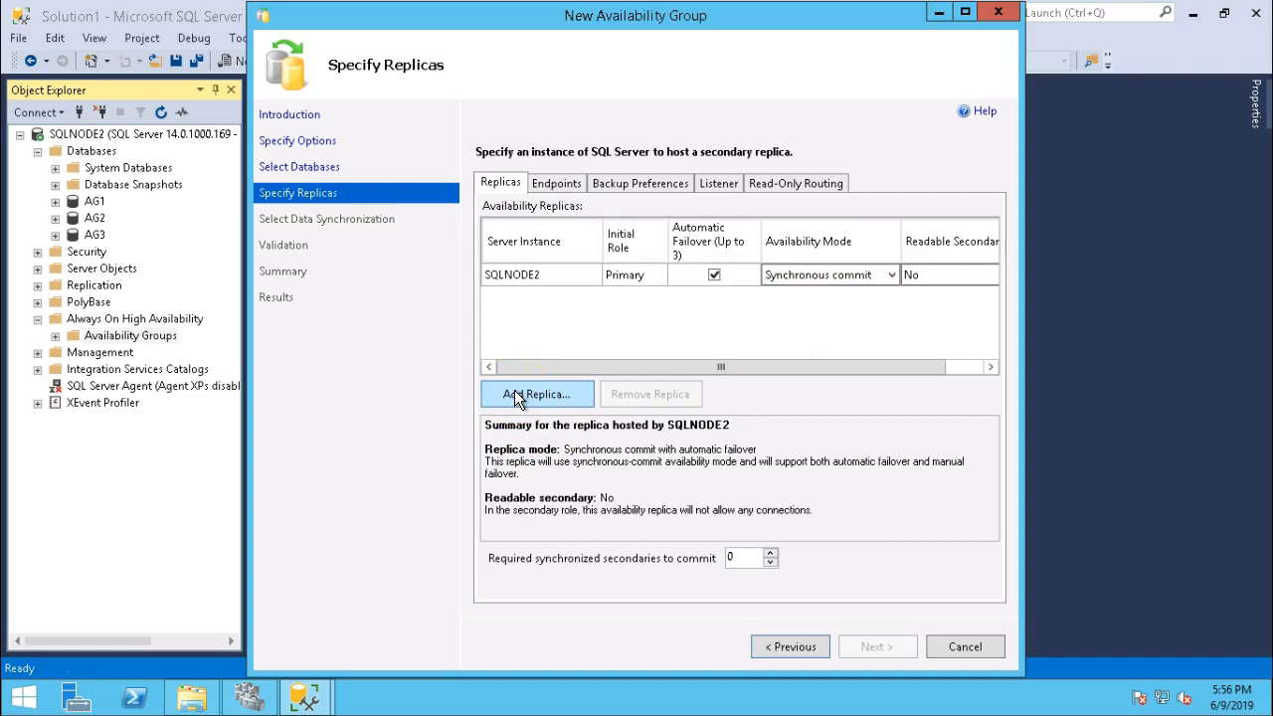
click(514, 390)
click(654, 235)
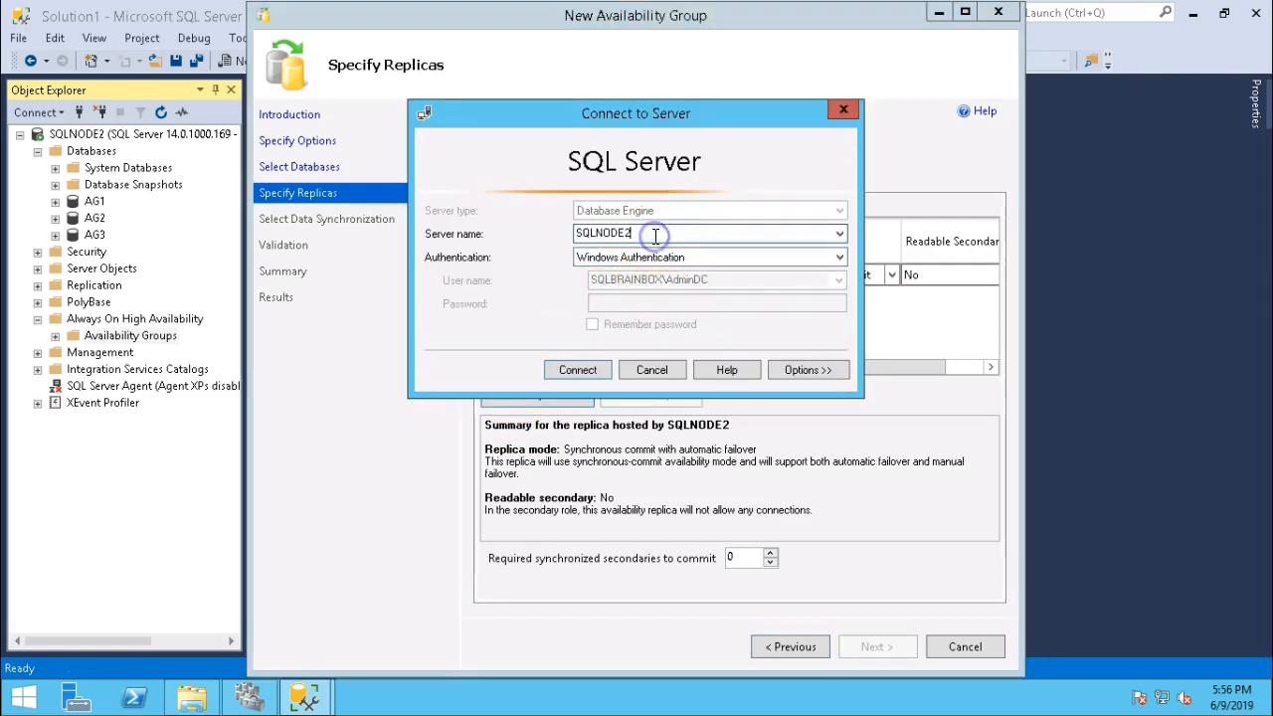
key(BackSpace)
text(1)
key(Return)
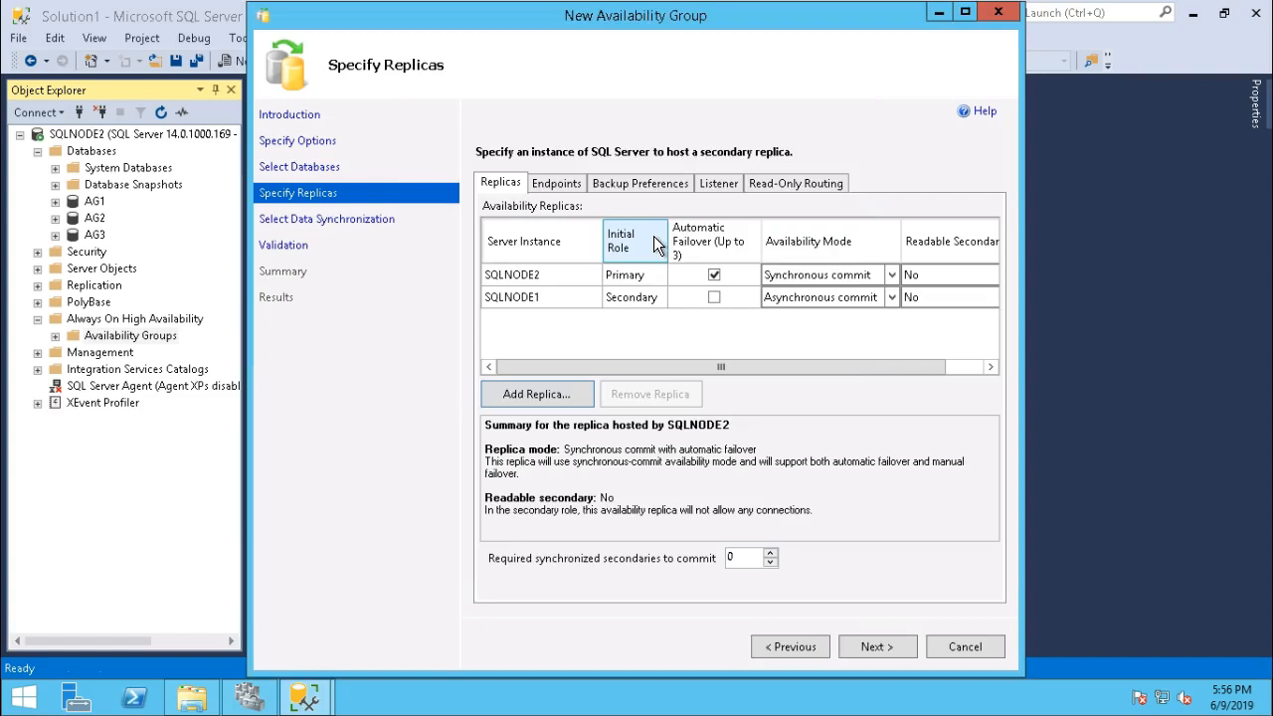
click(526, 327)
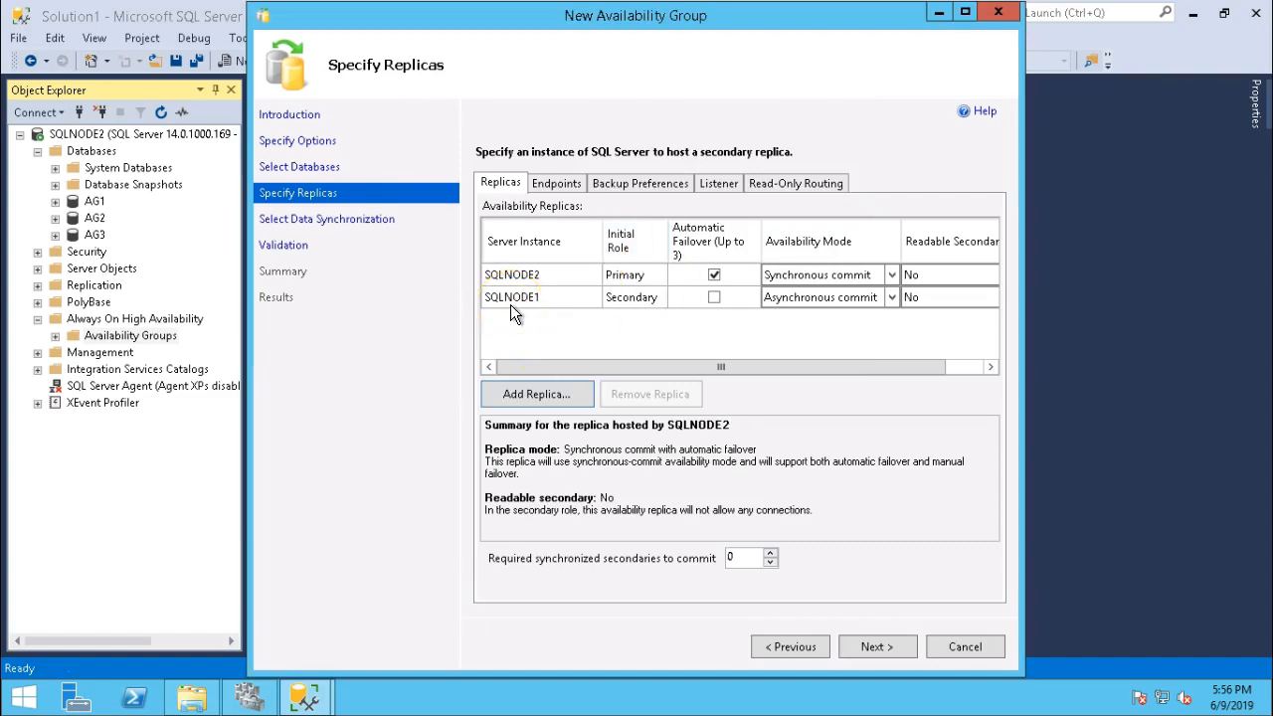
Give SQLNODE1 automatic failover, synchronous commit, and a non-readable secondary role.
click(717, 298)
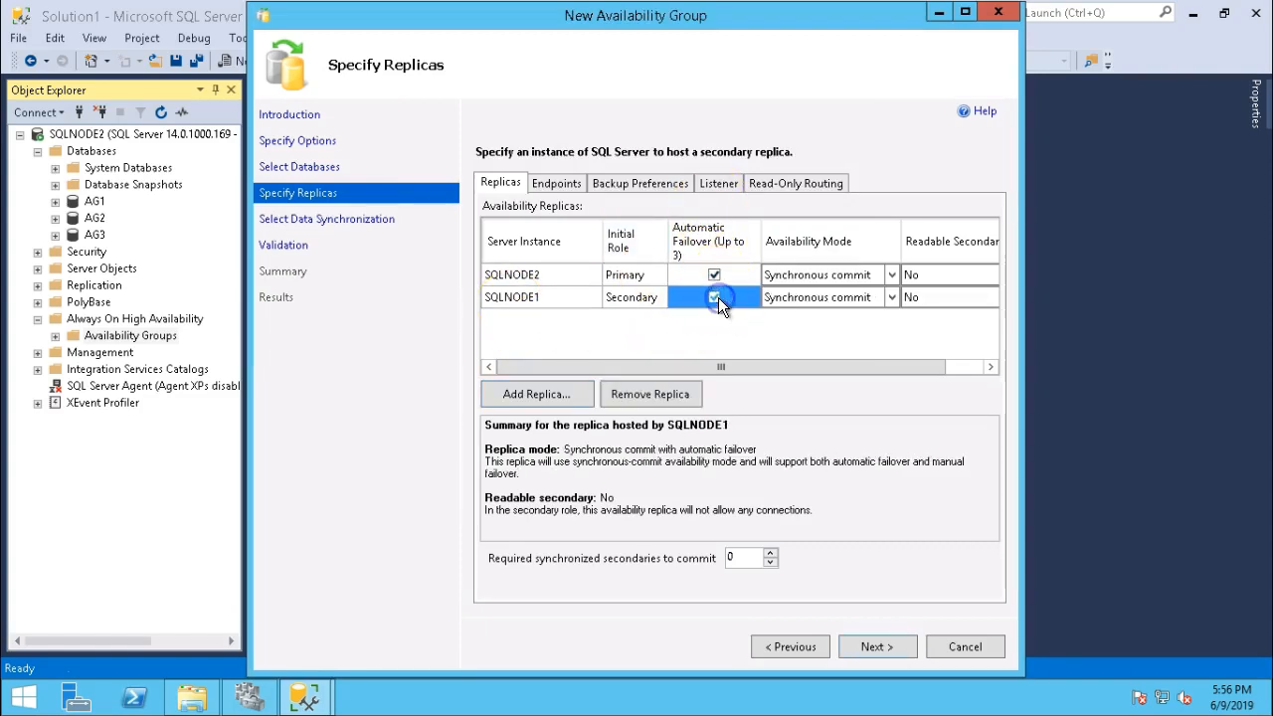
click(796, 300)
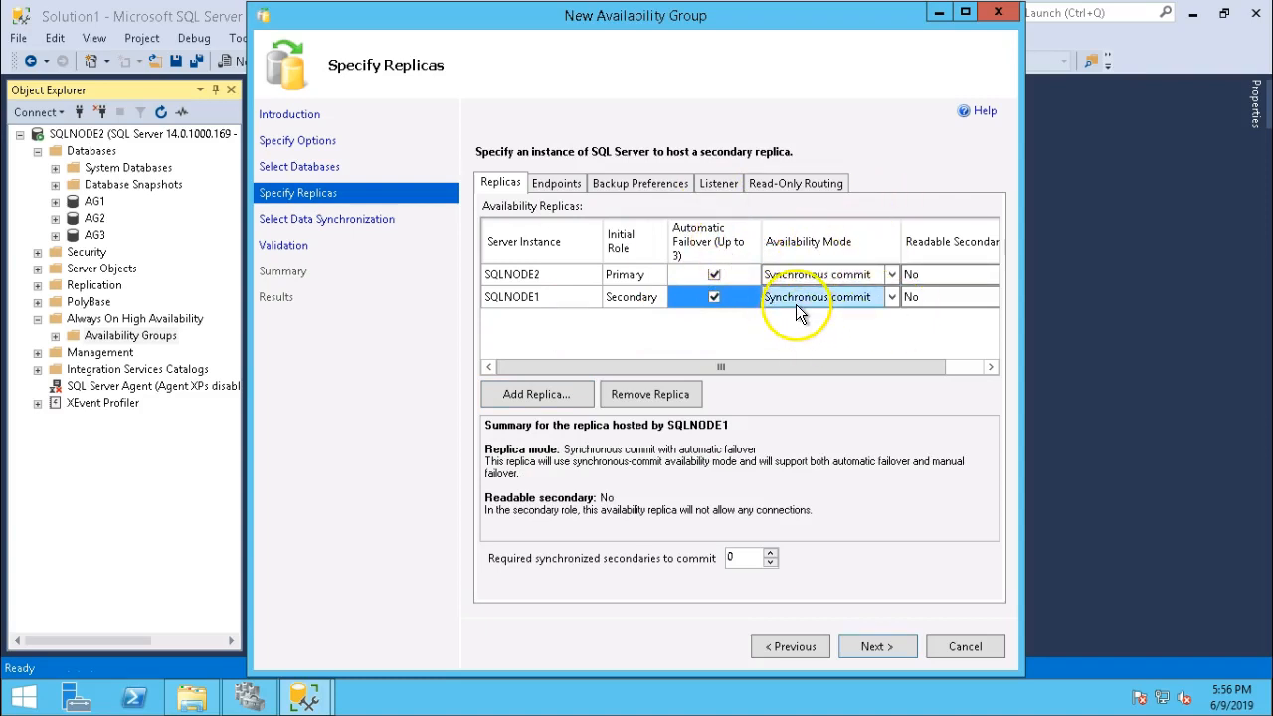
click(801, 298)
click(802, 300)
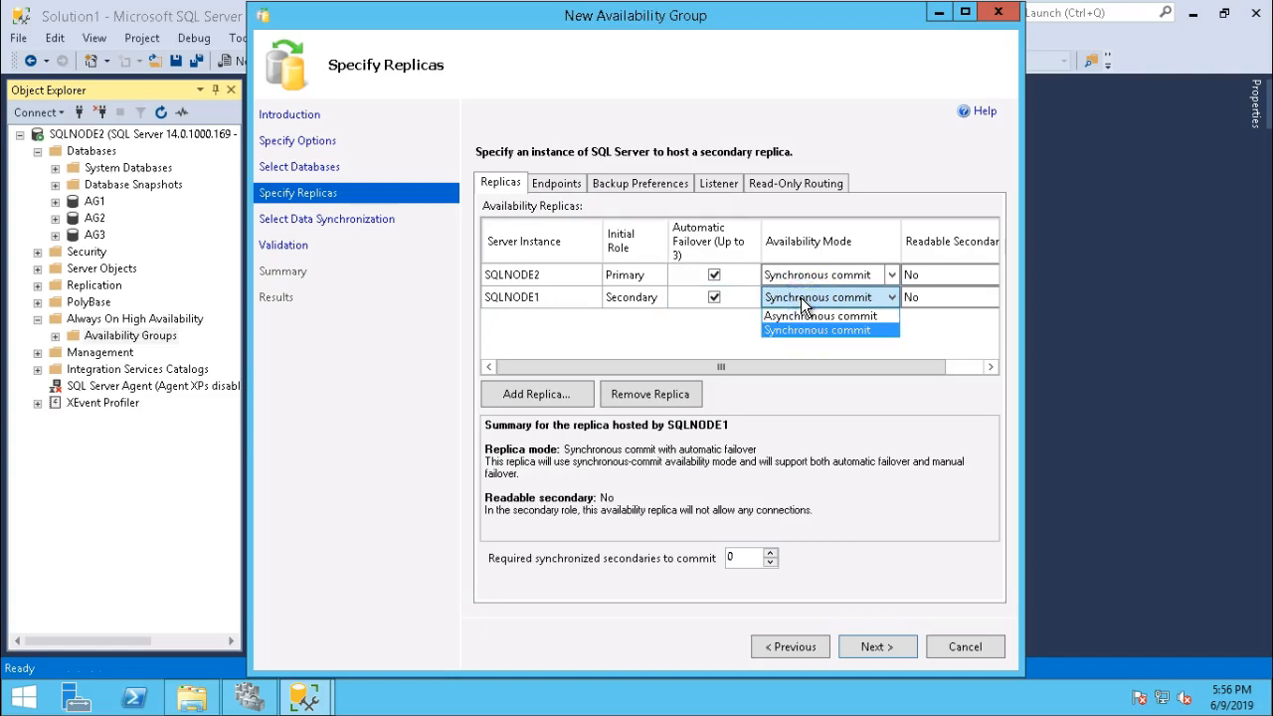
click(802, 300)
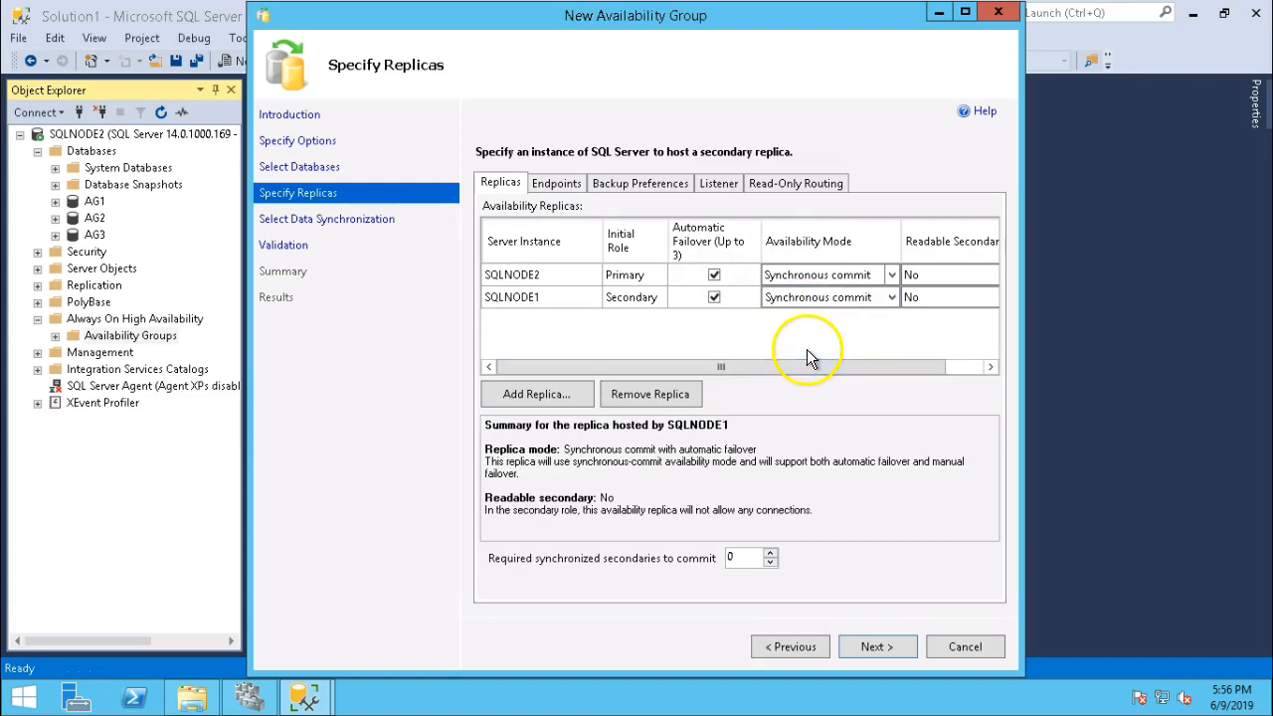
drag(801, 366, 645, 341)
click(916, 298)
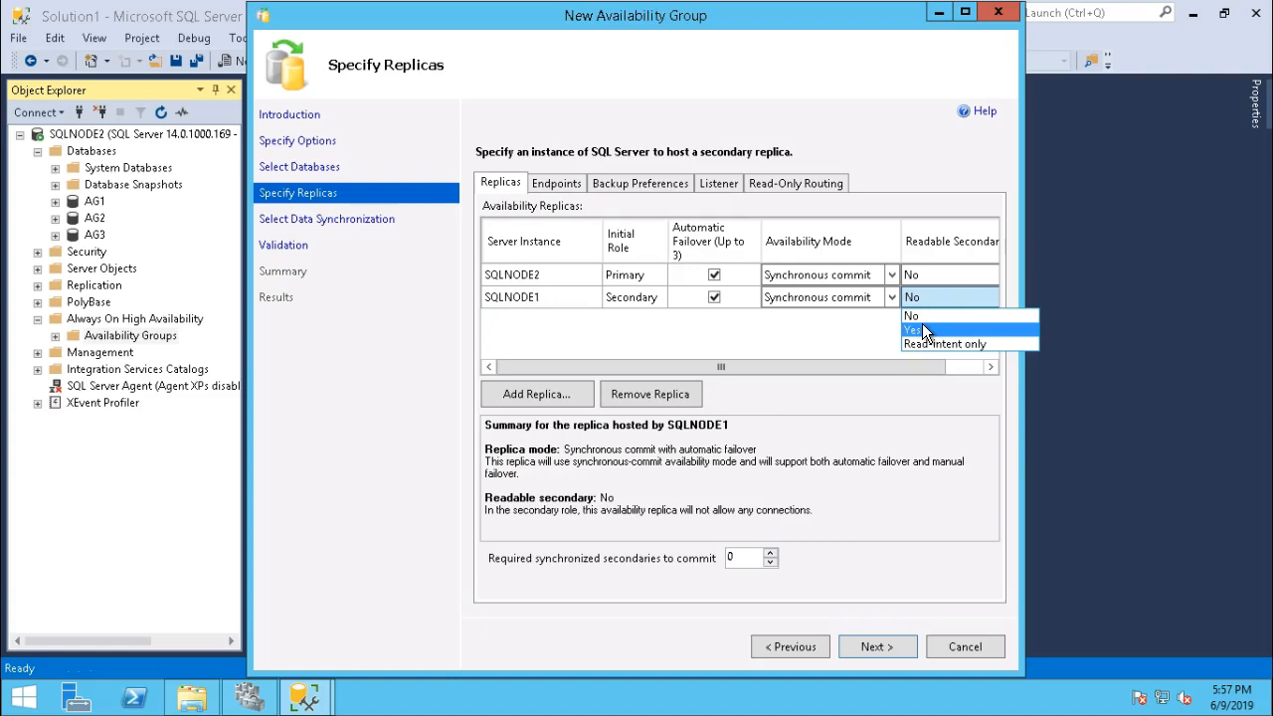
click(915, 316)
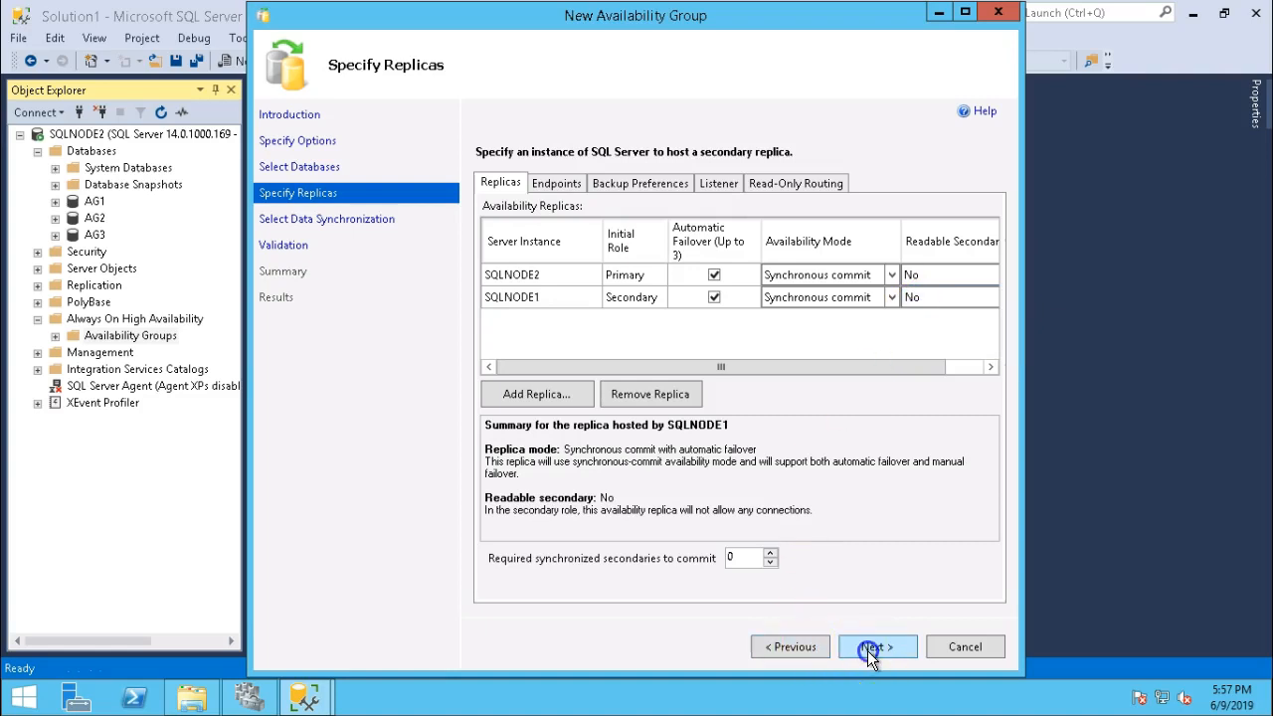
click(869, 649)
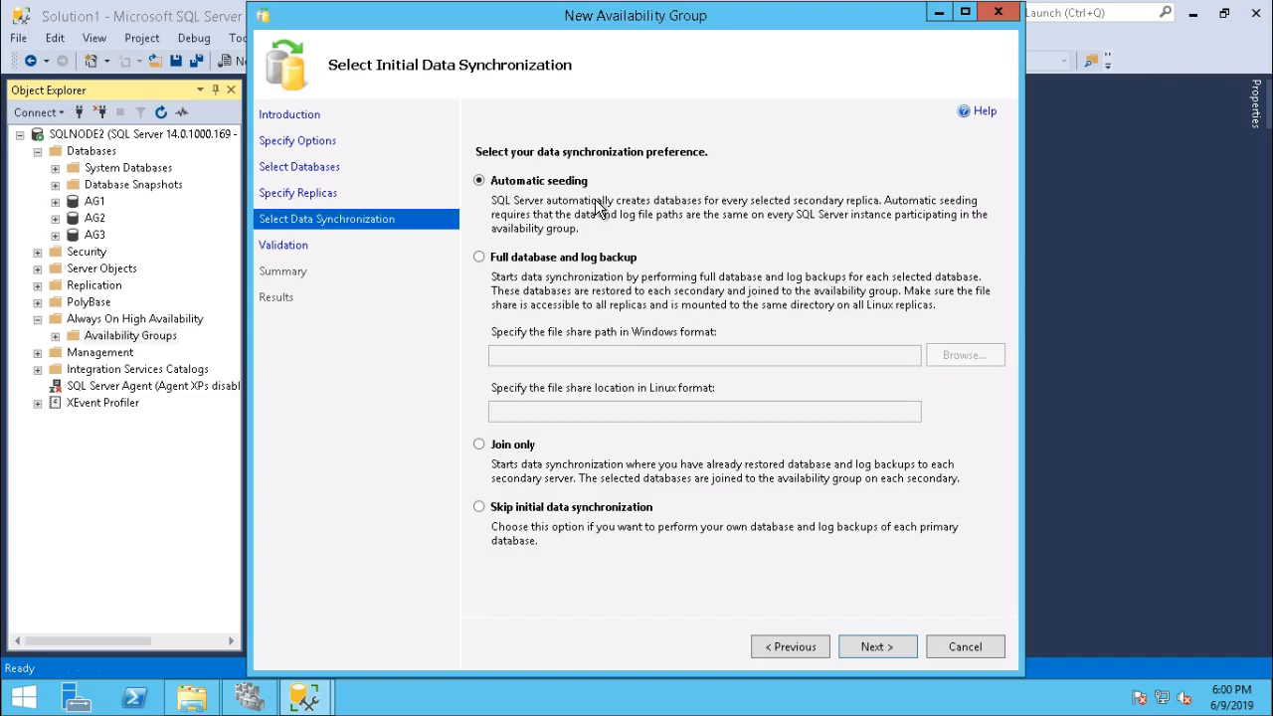
Keep automatic seeding, pass validation and summary, and create availability group AG.
click(874, 645)
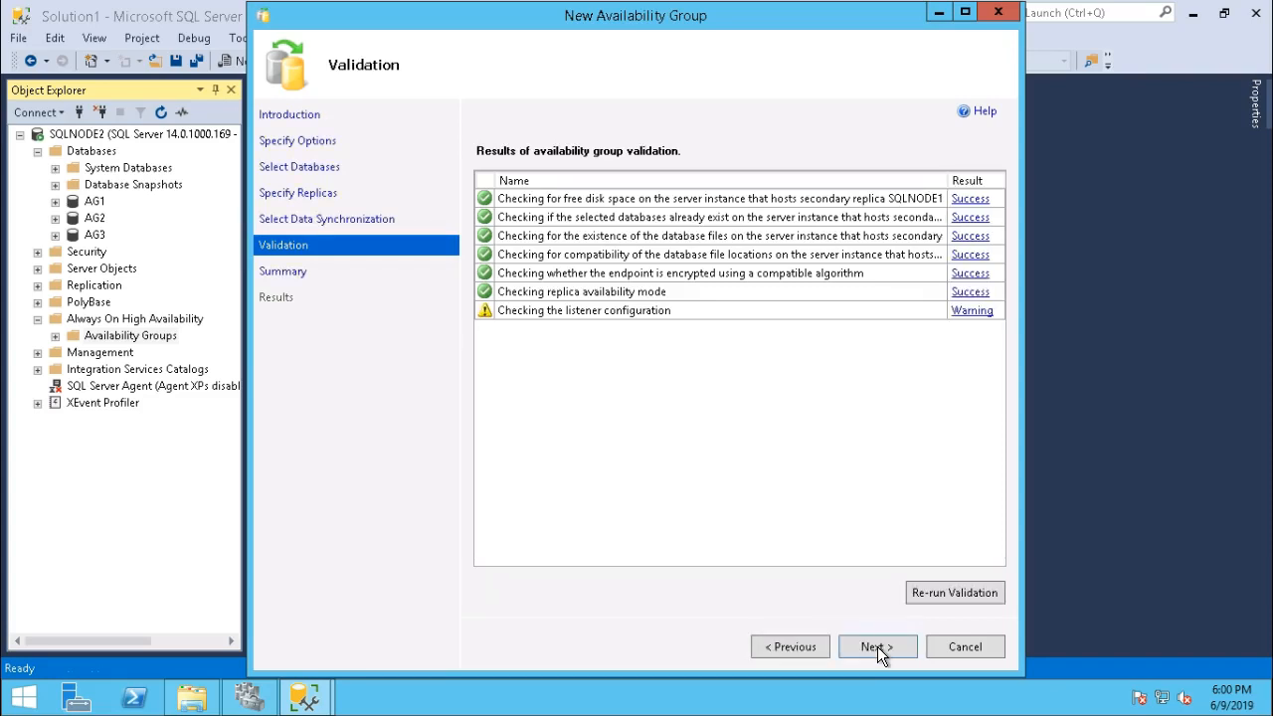
click(875, 647)
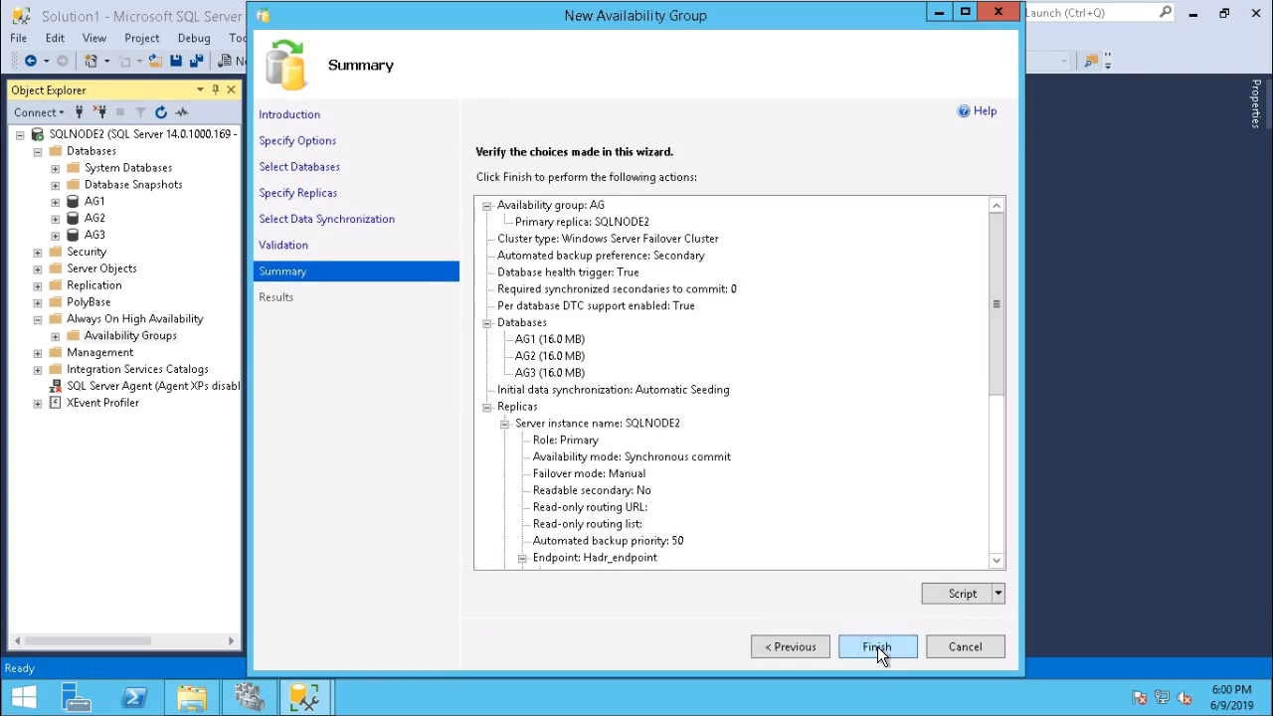
click(878, 647)
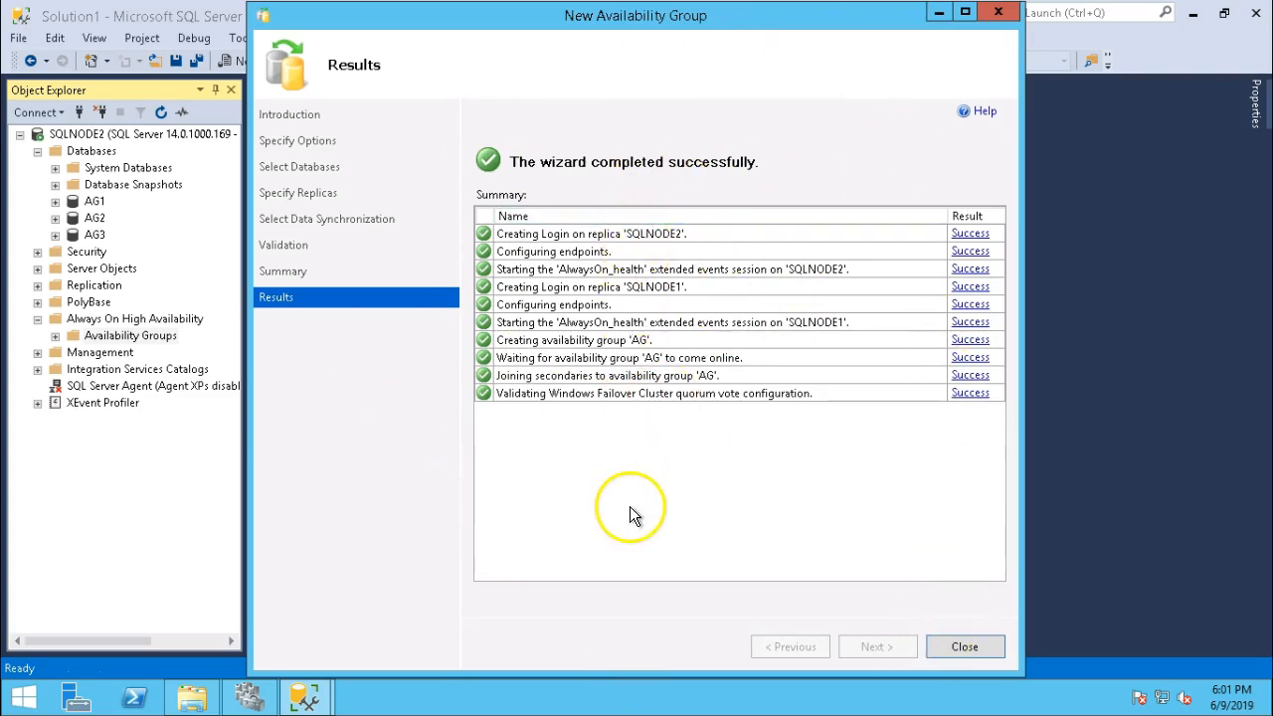
Close the finished wizard and expand AG's availability replicas on SQLNODE2.
click(959, 648)
click(56, 337)
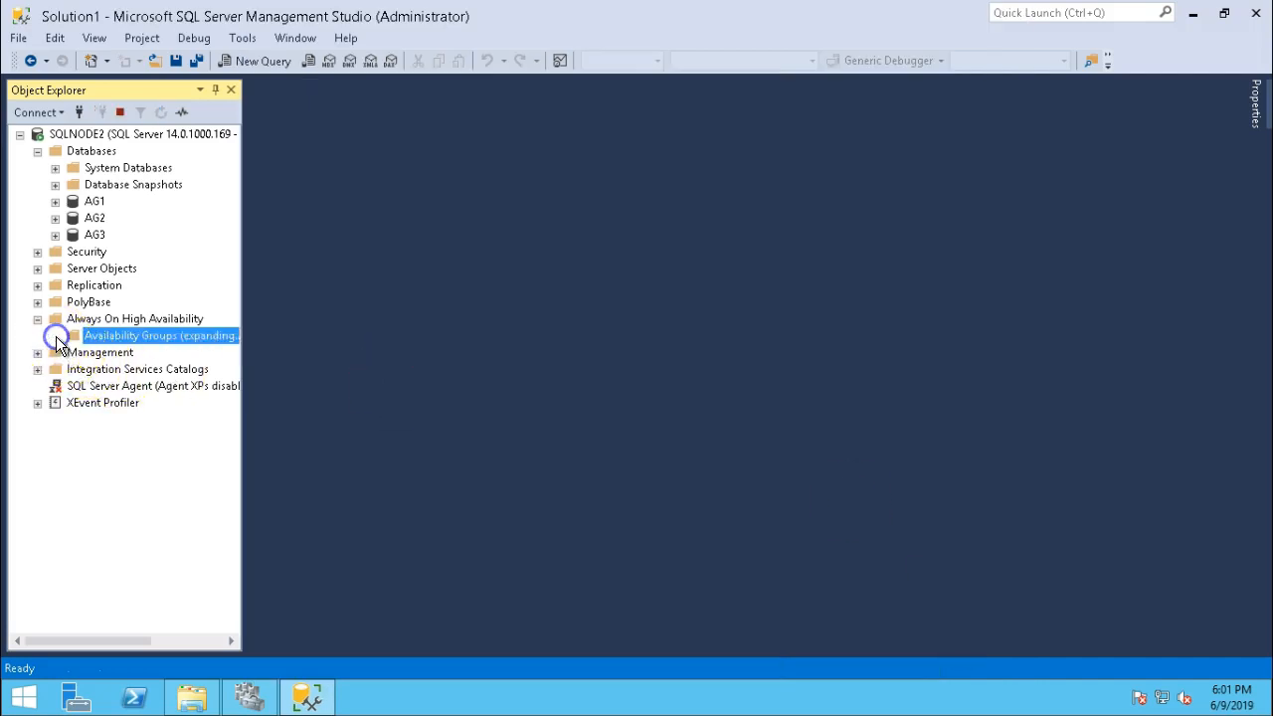
click(73, 352)
click(91, 369)
drag(246, 302, 421, 313)
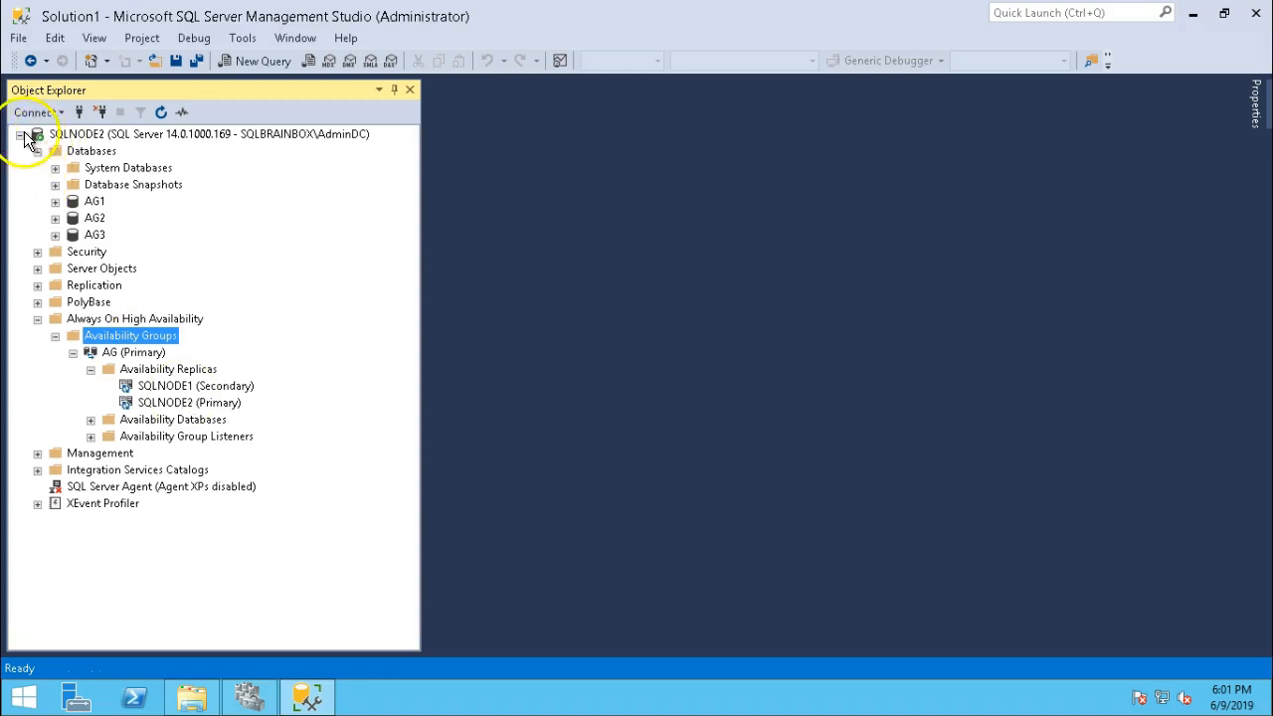
Connect to SQLNODE1 and expand its AG (Secondary) group and replicas.
click(21, 135)
click(41, 115)
click(70, 131)
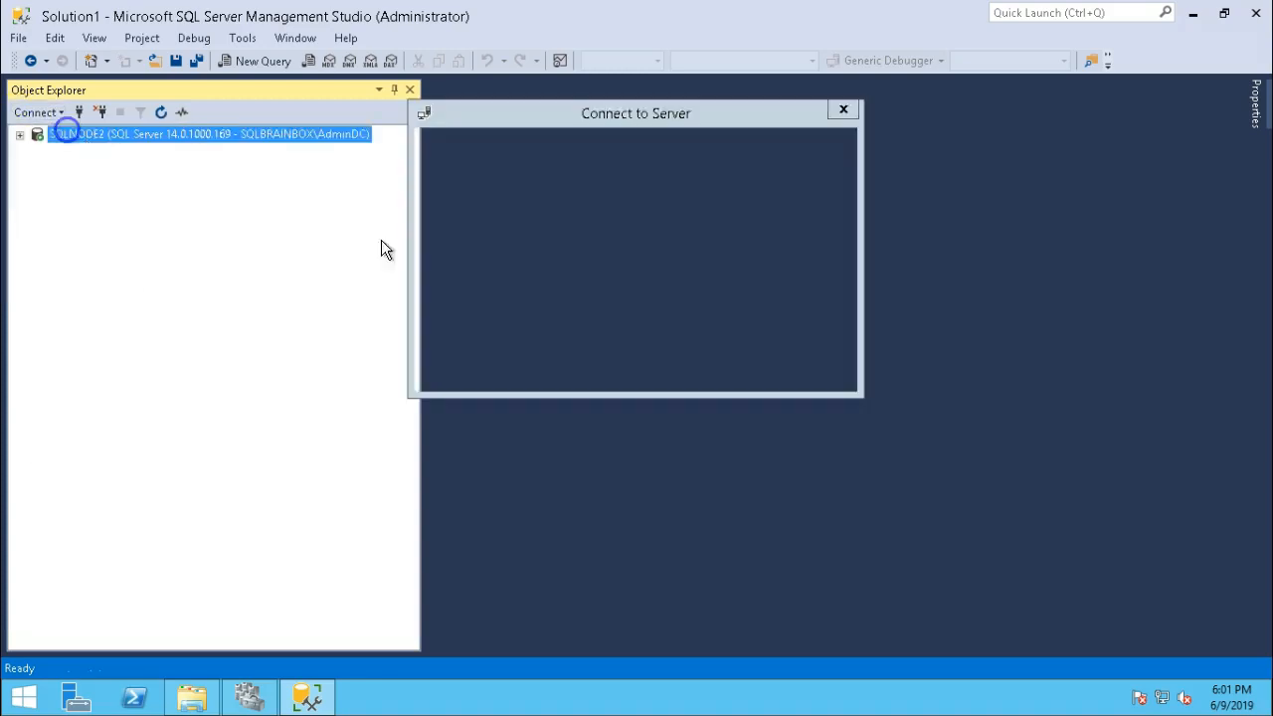
key(Return)
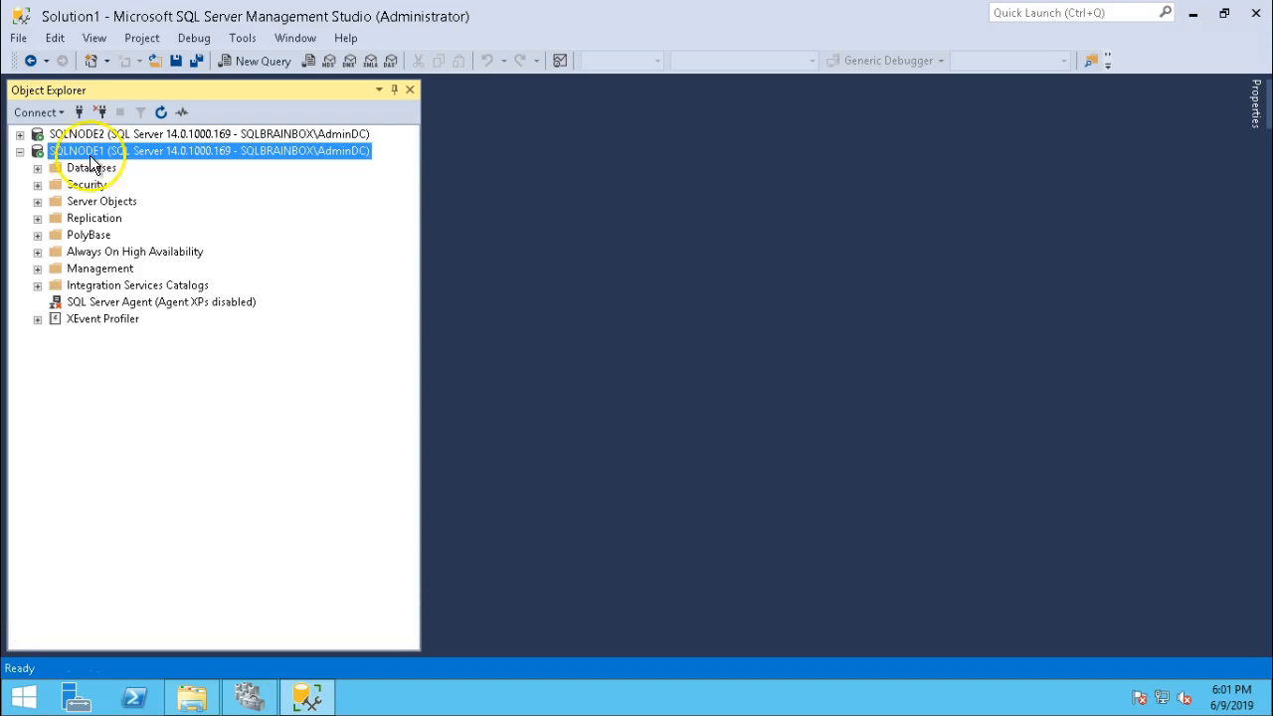
click(37, 167)
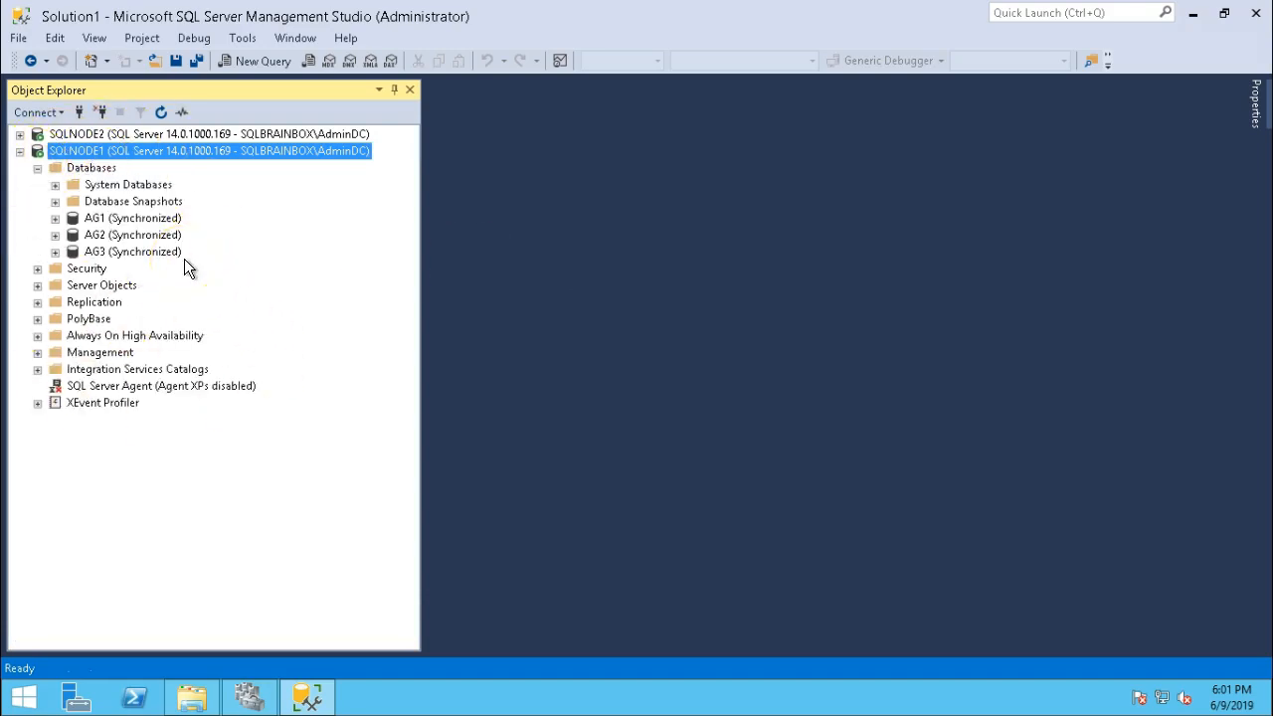
click(41, 336)
click(55, 352)
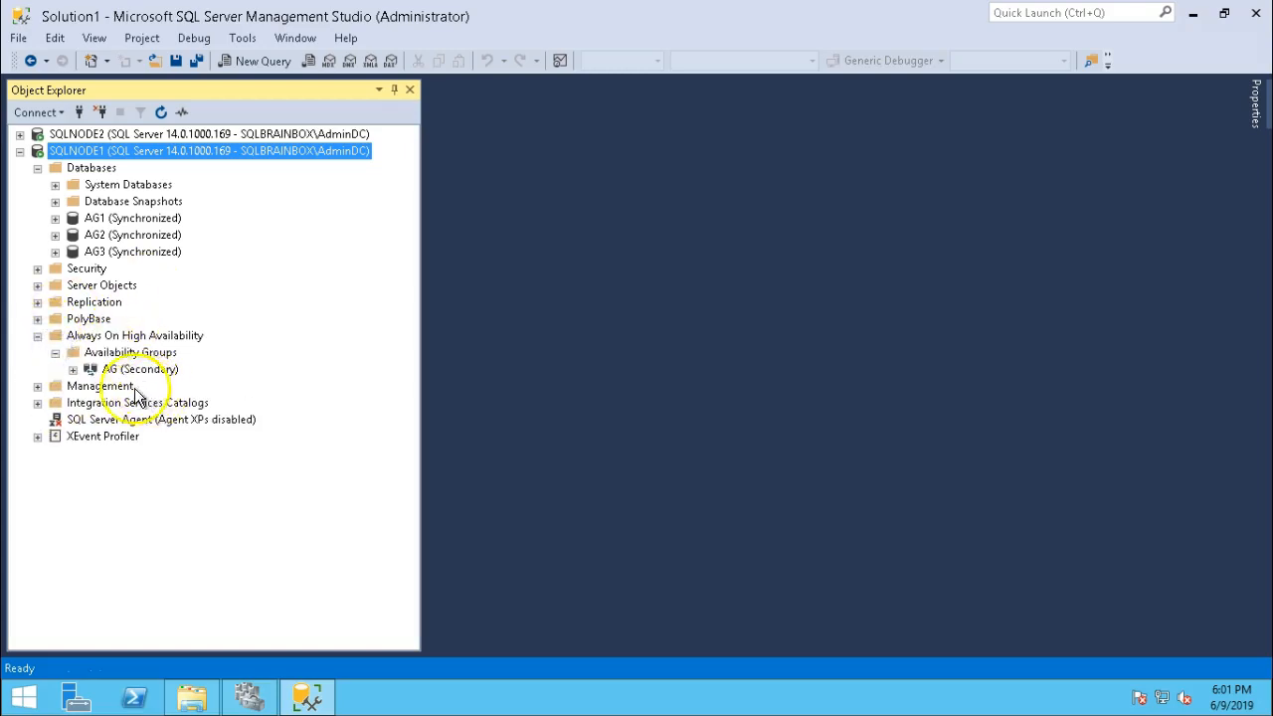
click(73, 370)
click(91, 386)
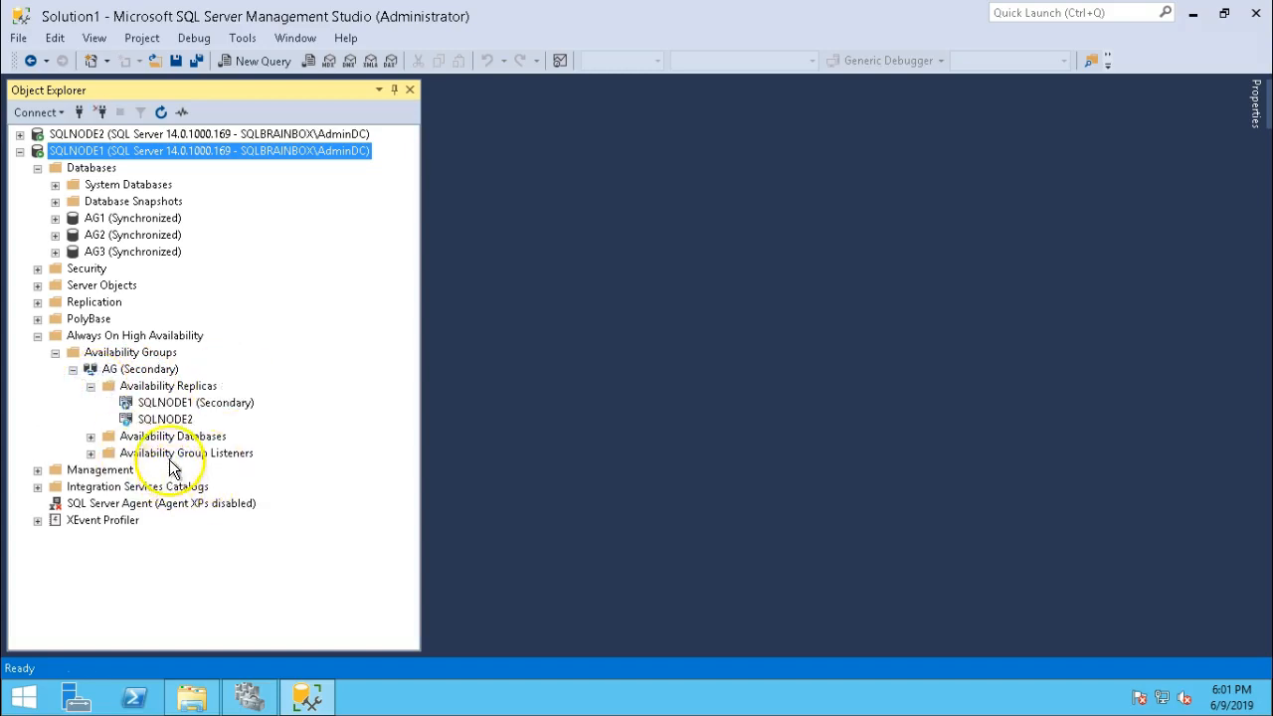
Refresh AG and connect to SQLNODE2 through its replica entry.
right_click(134, 370)
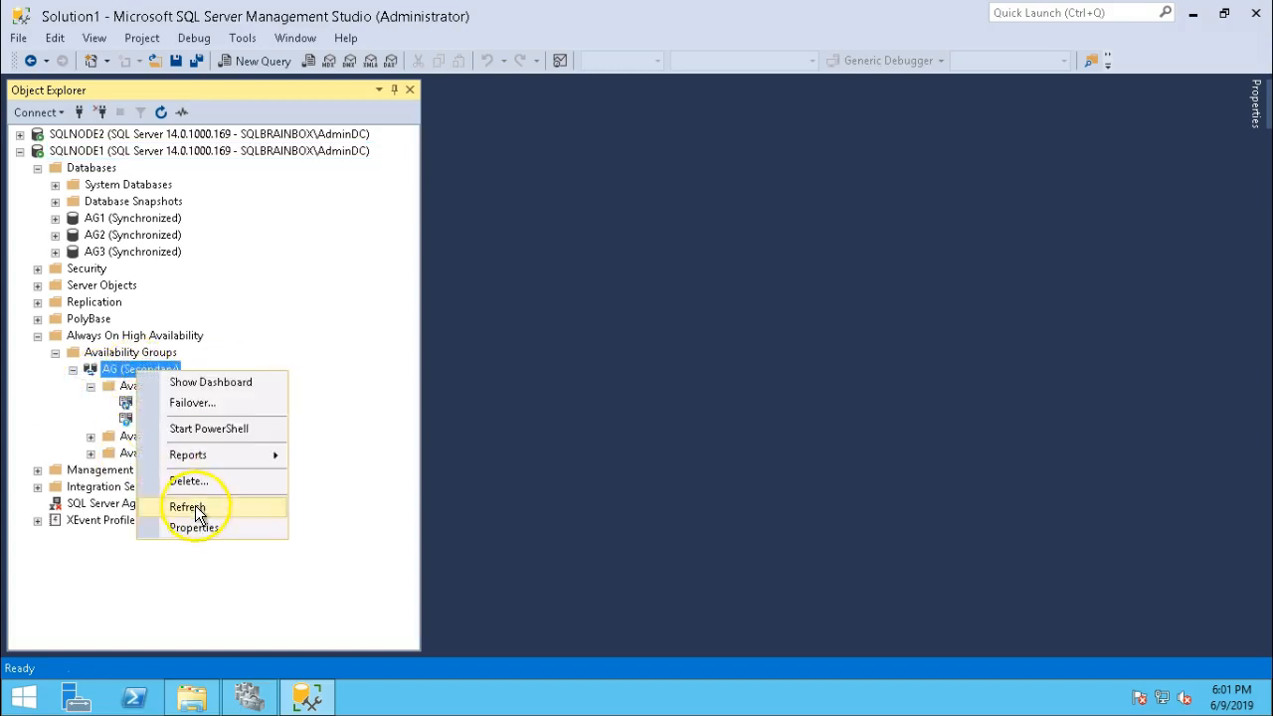
click(189, 507)
click(90, 386)
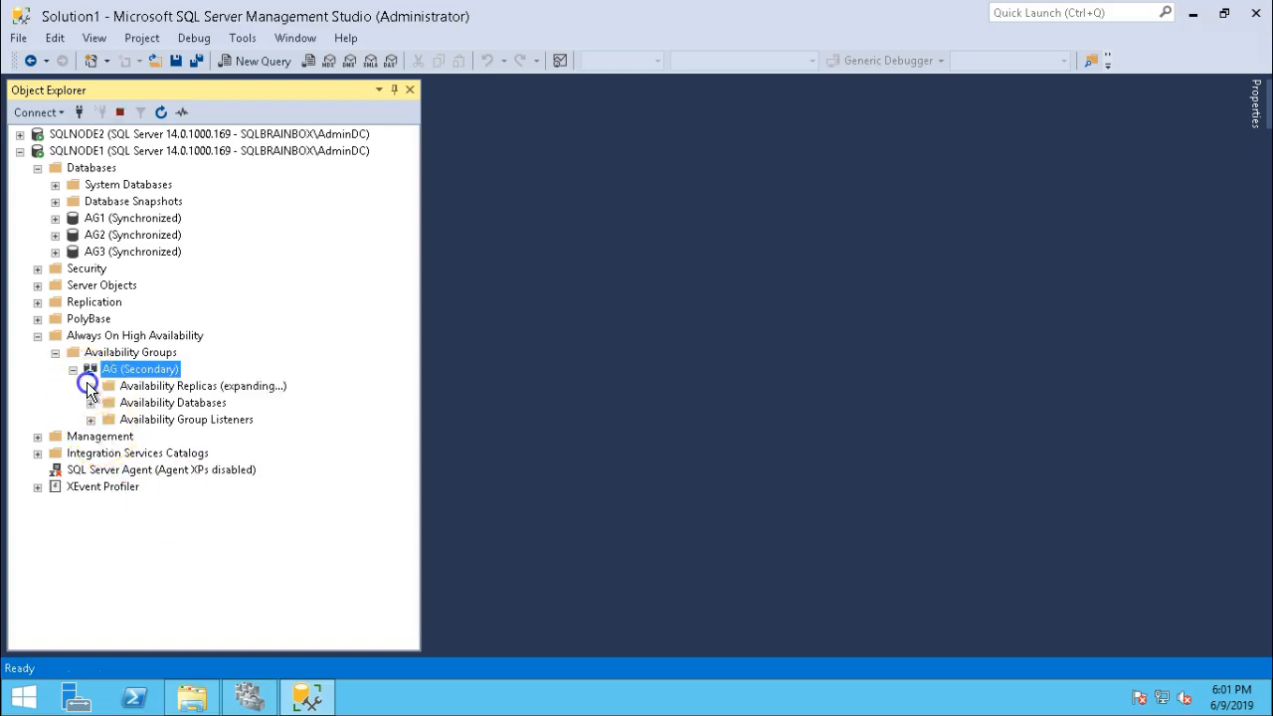
click(127, 422)
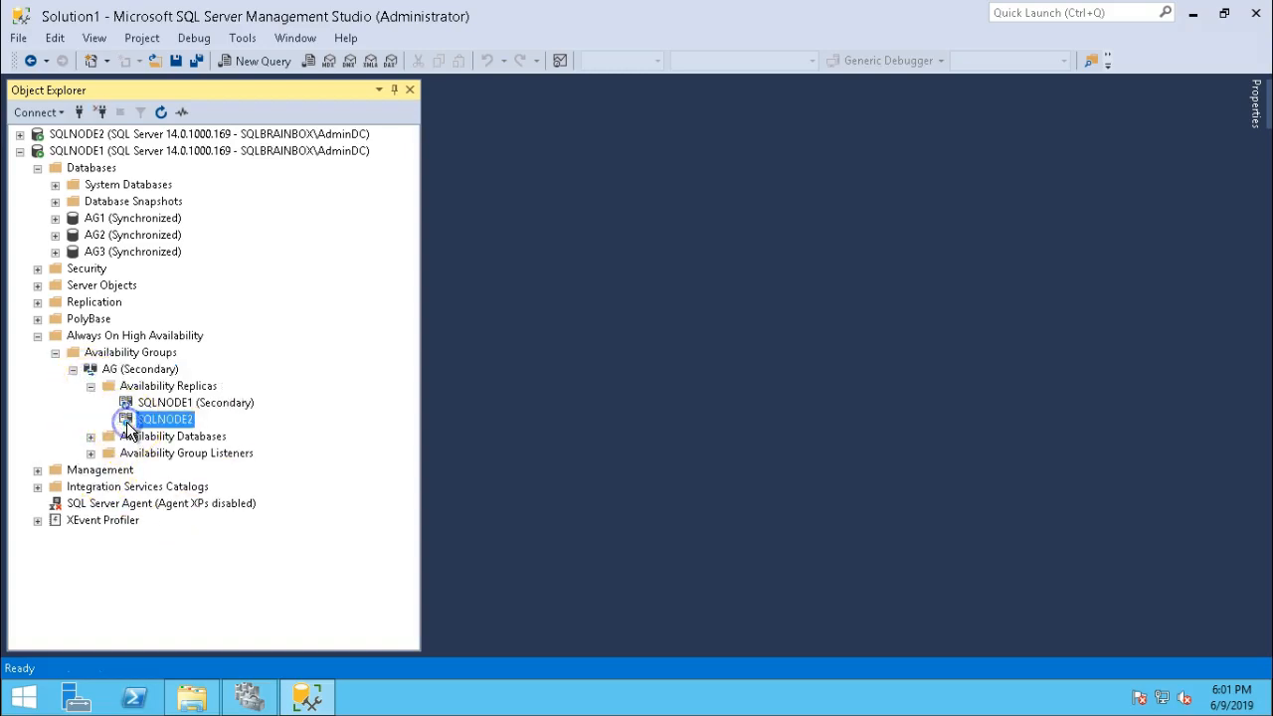
right_click(128, 423)
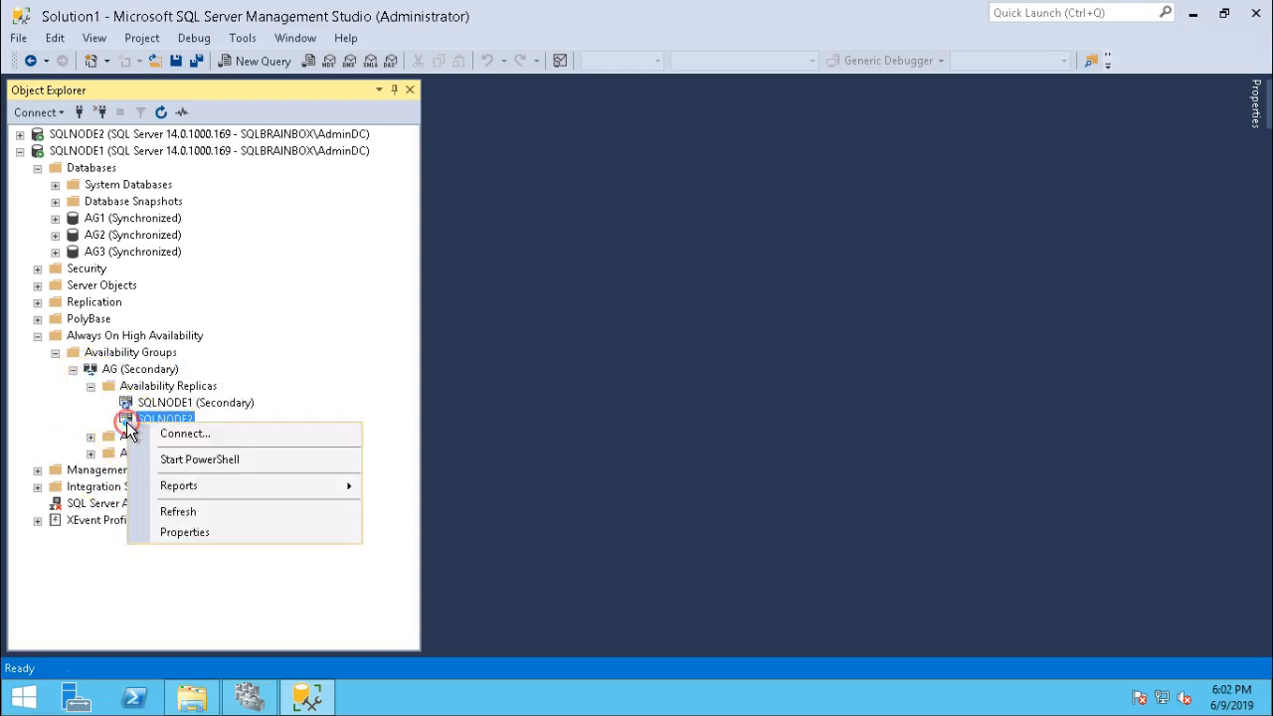
click(183, 437)
click(582, 371)
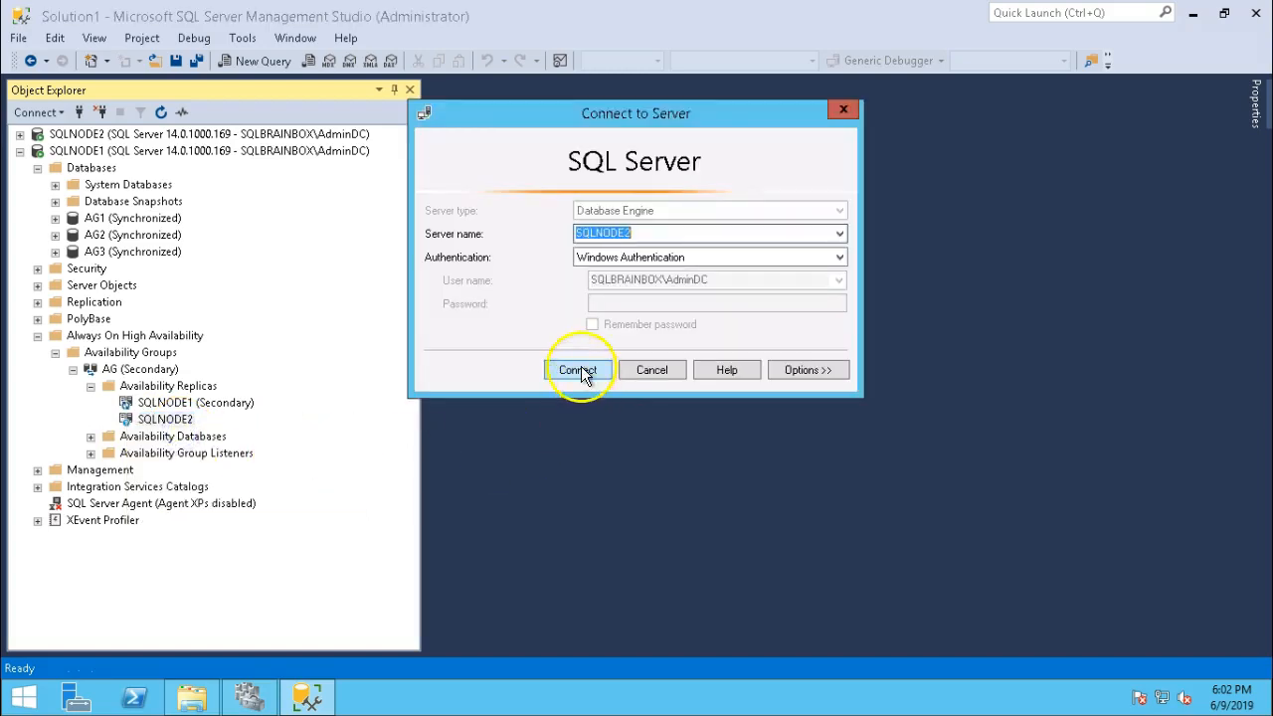
Open a new query on SQLNODE2's AG1 database.
click(20, 151)
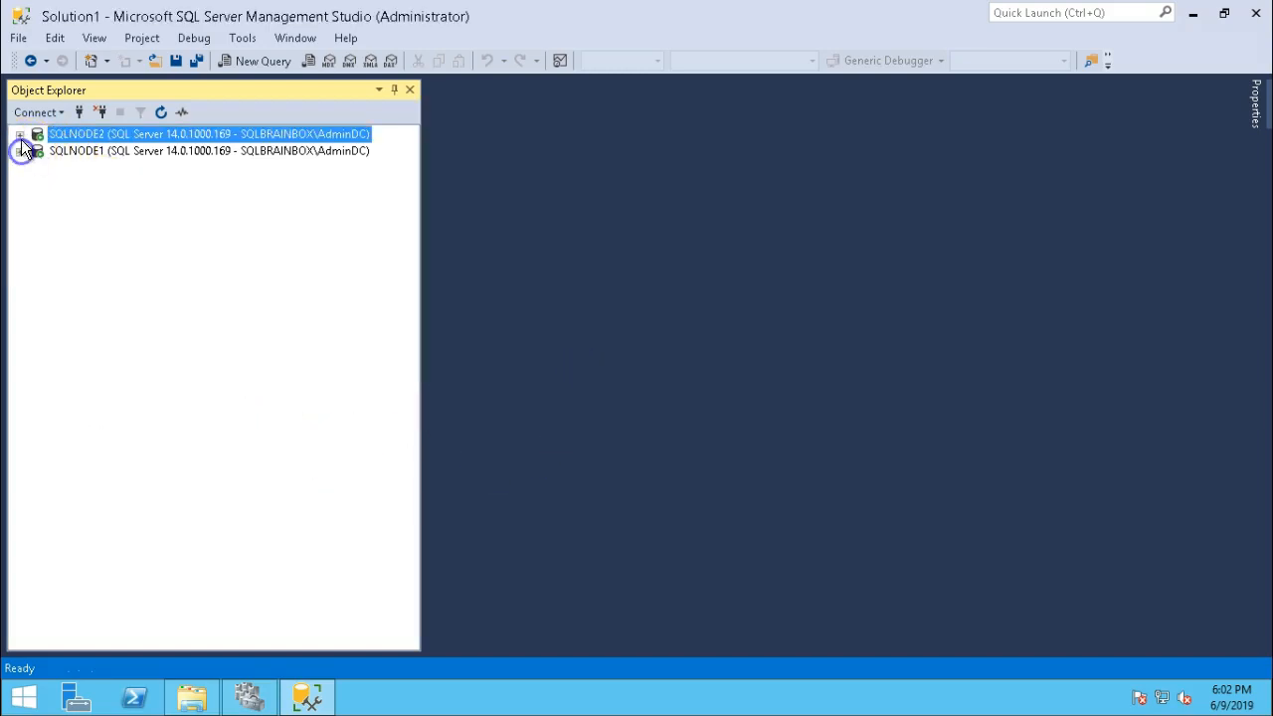
click(20, 134)
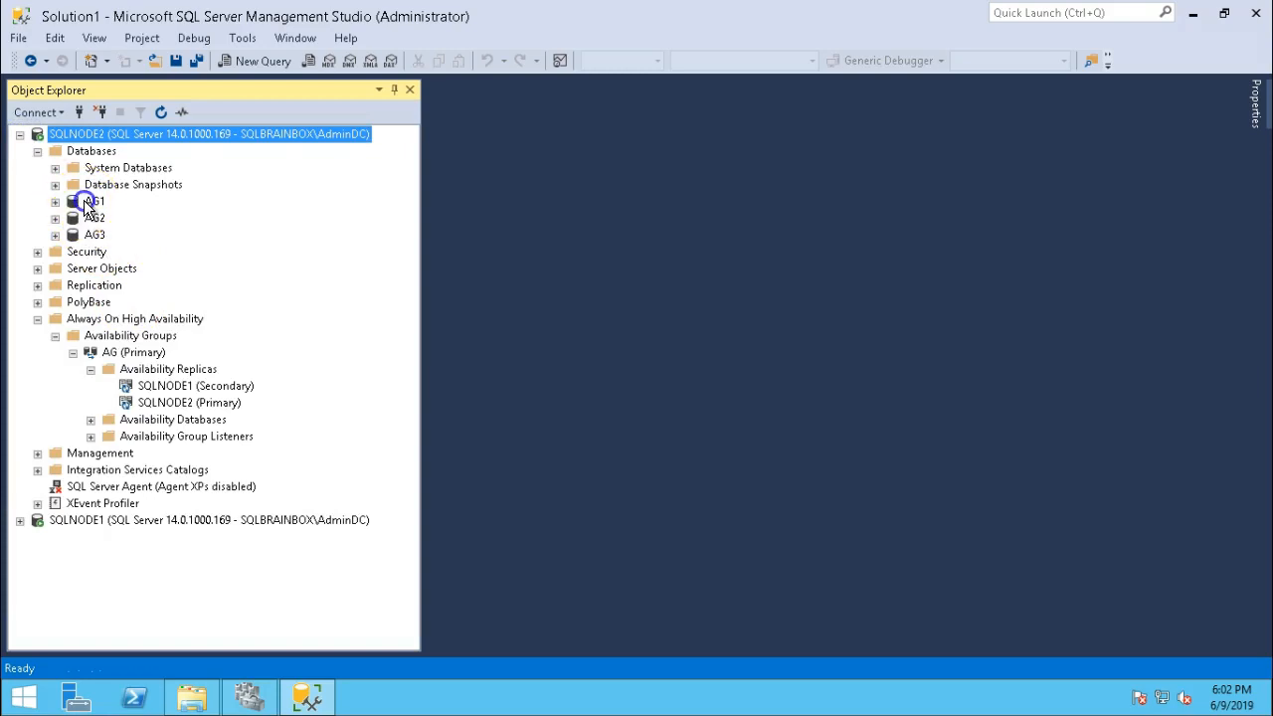
click(92, 201)
click(257, 61)
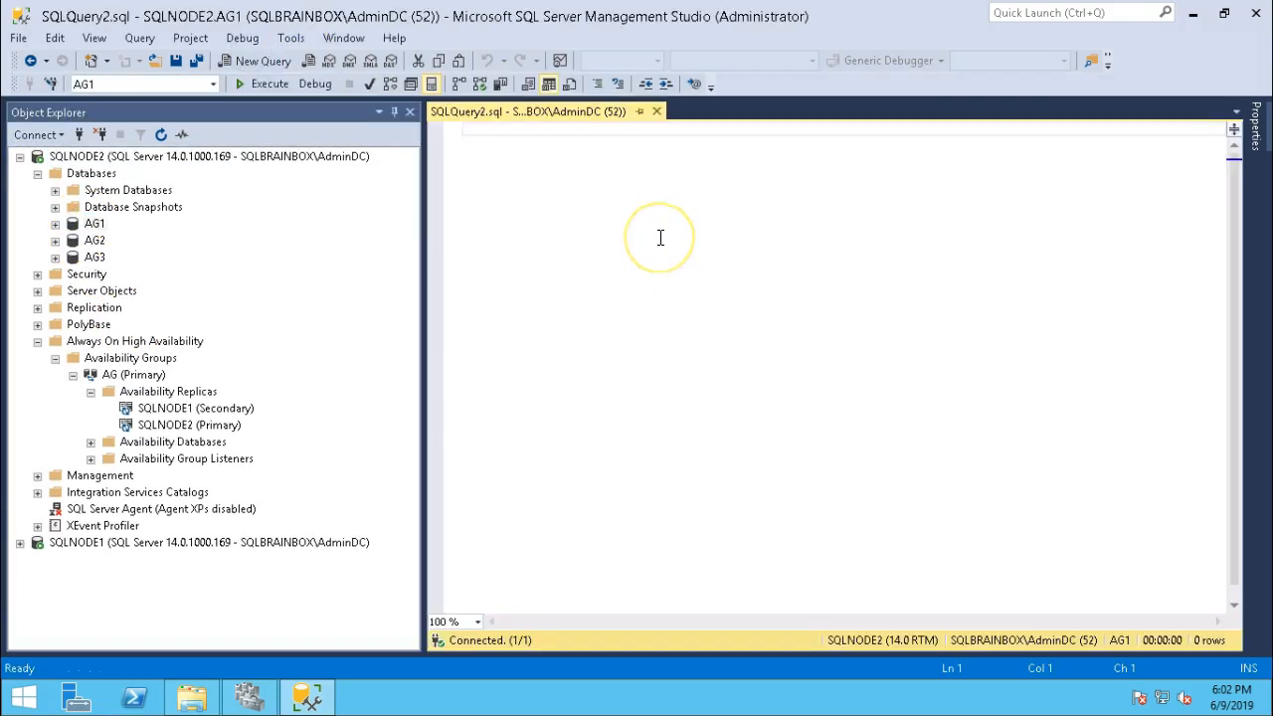
Create table Emp with columns ID int and name varchar(50).
text(c)
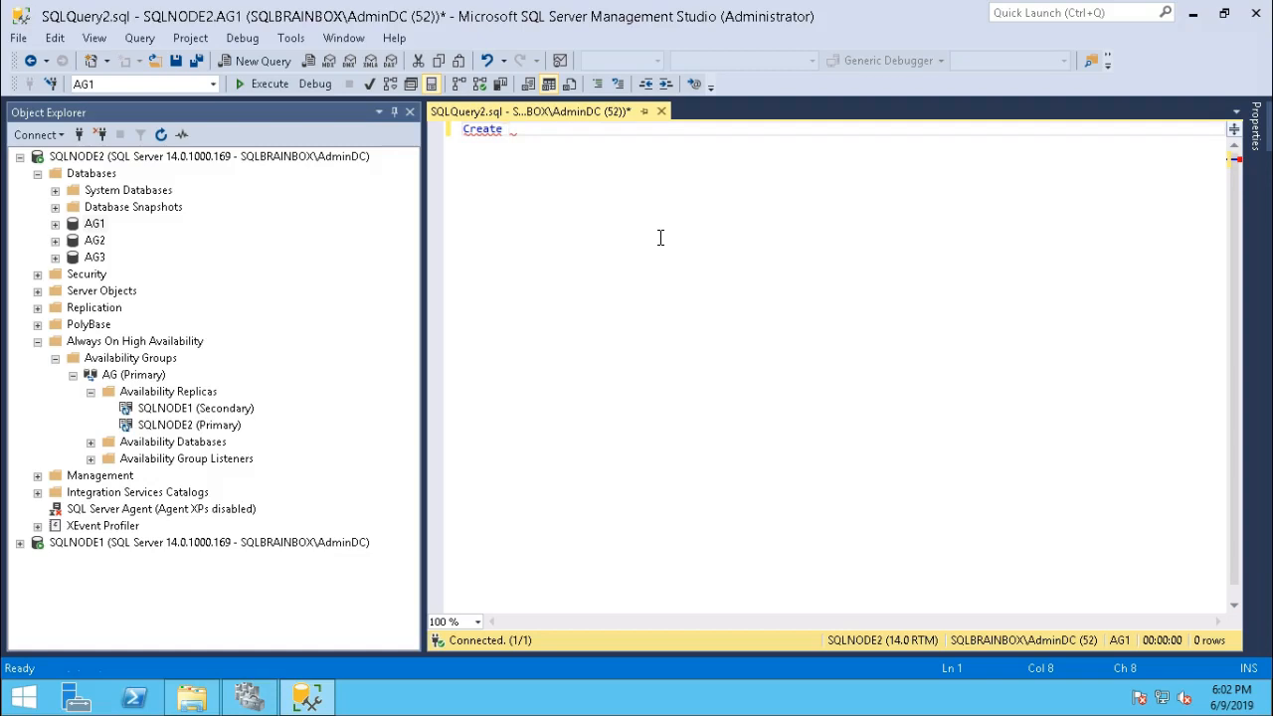
text(Table)
click(659, 237)
text(Emp)
key(Return)
text(()
key(Return)
text(ID)
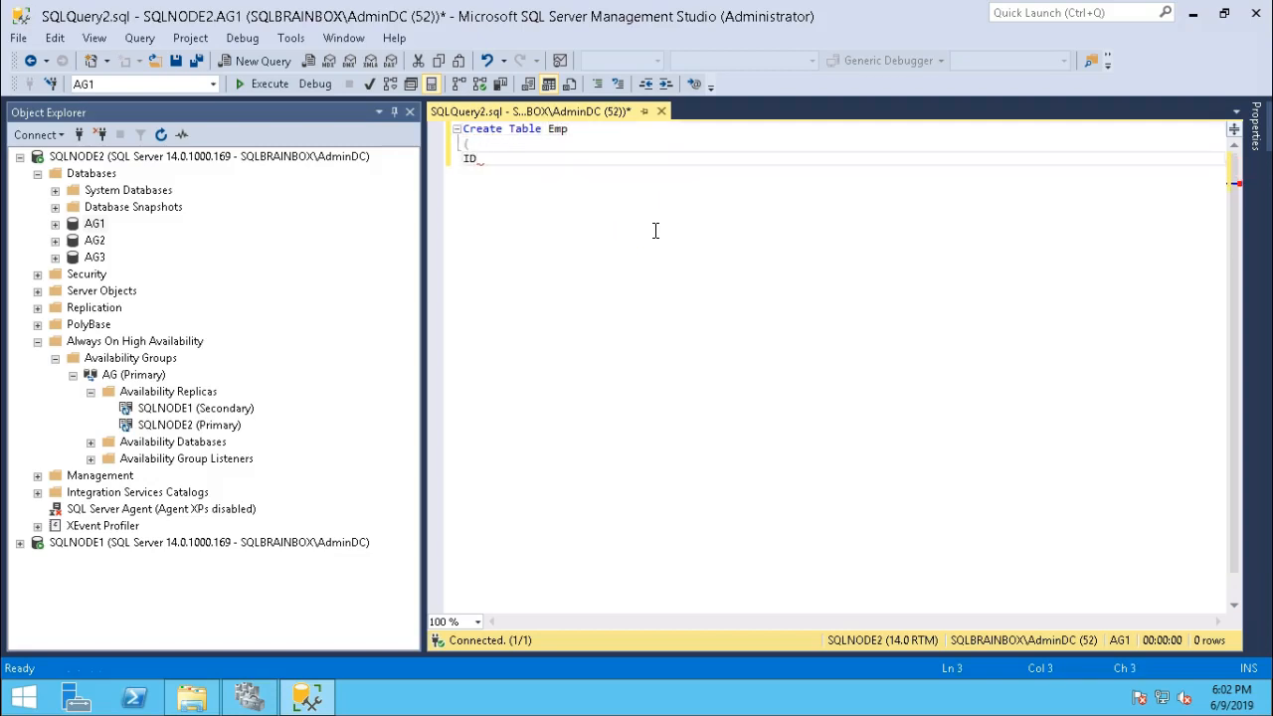
text( int,)
key(Return)
text(name varchar(50))
key(Return)
text())
click(264, 88)
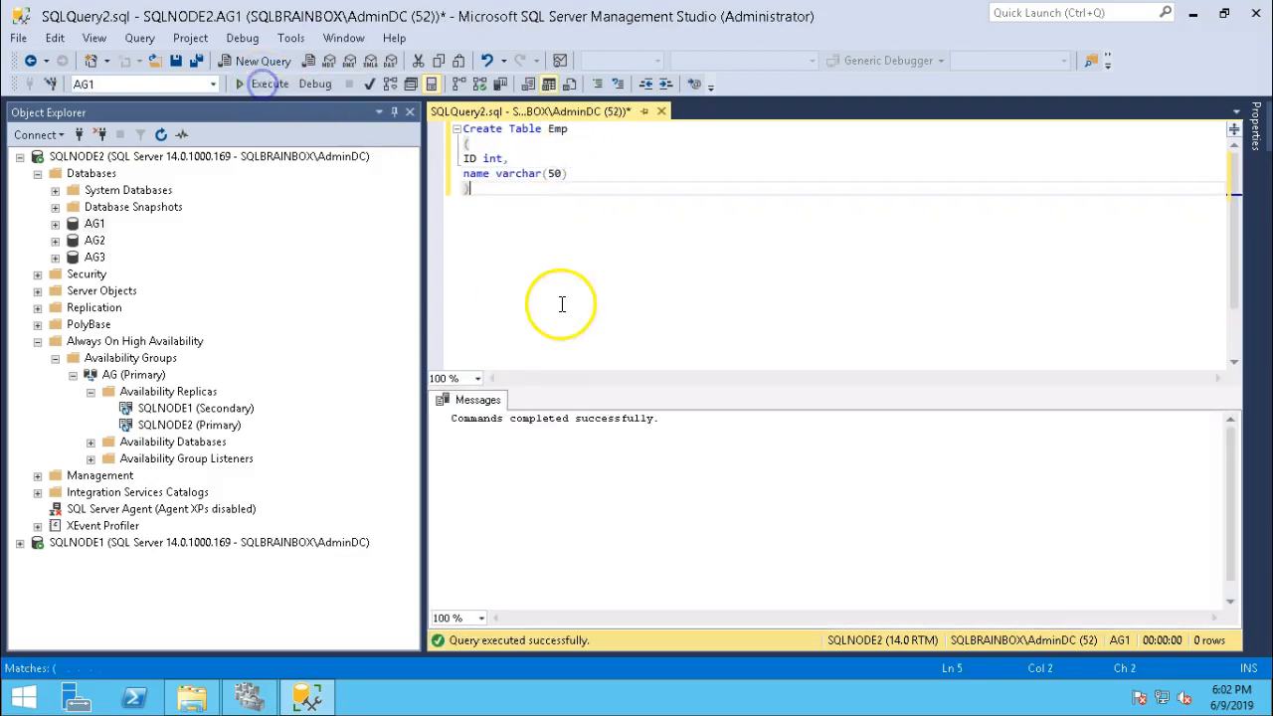
Insert the row 1, 'SQL' into emp.
key(Return)
key(Return)
text(insert into  emp)
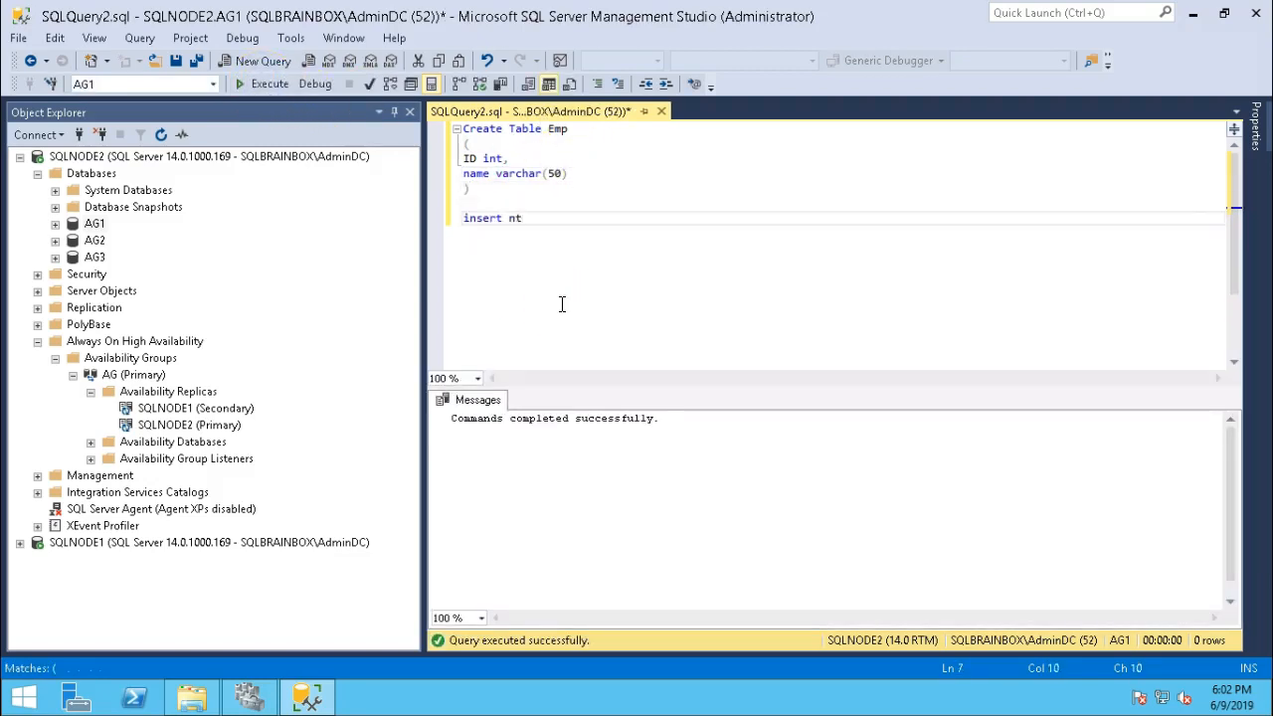
key(Escape)
key(Return)
text(select 1,'SQ)
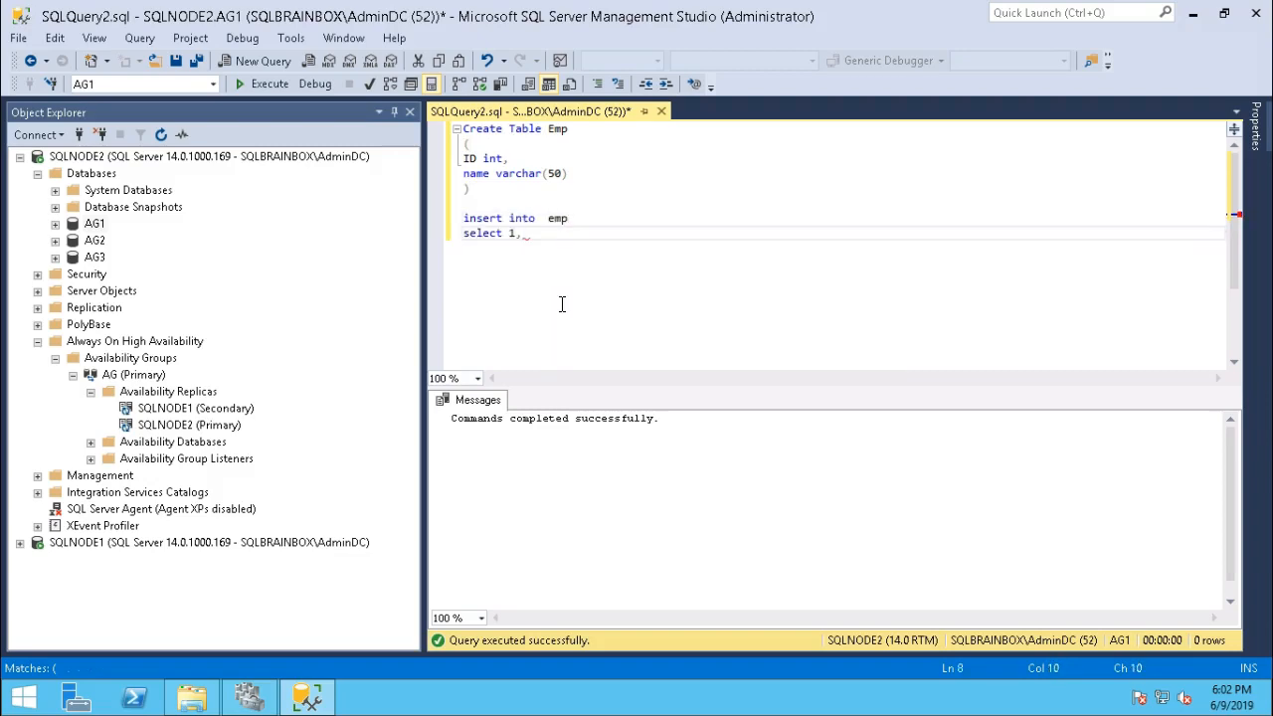
text(L')
drag(555, 233, 459, 217)
click(272, 84)
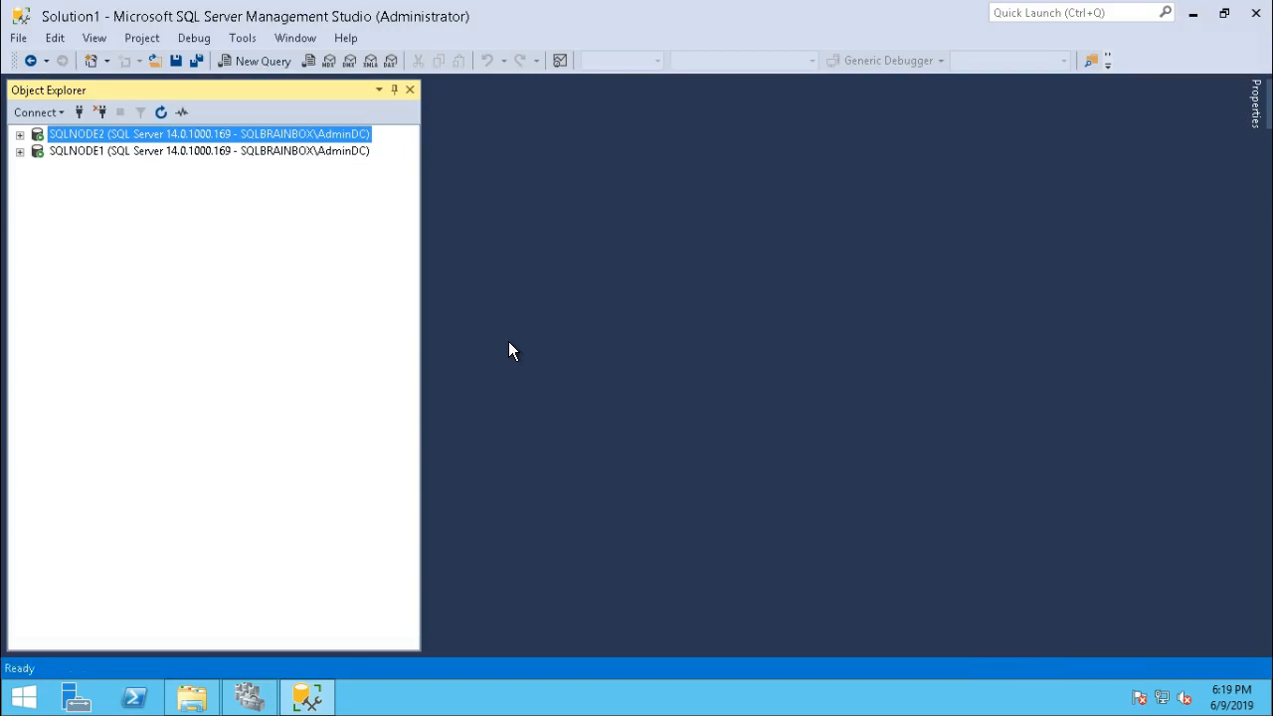
Find dbo.Emp under SQLNODE2's AG1 tables and open a new query against AG1.
click(20, 134)
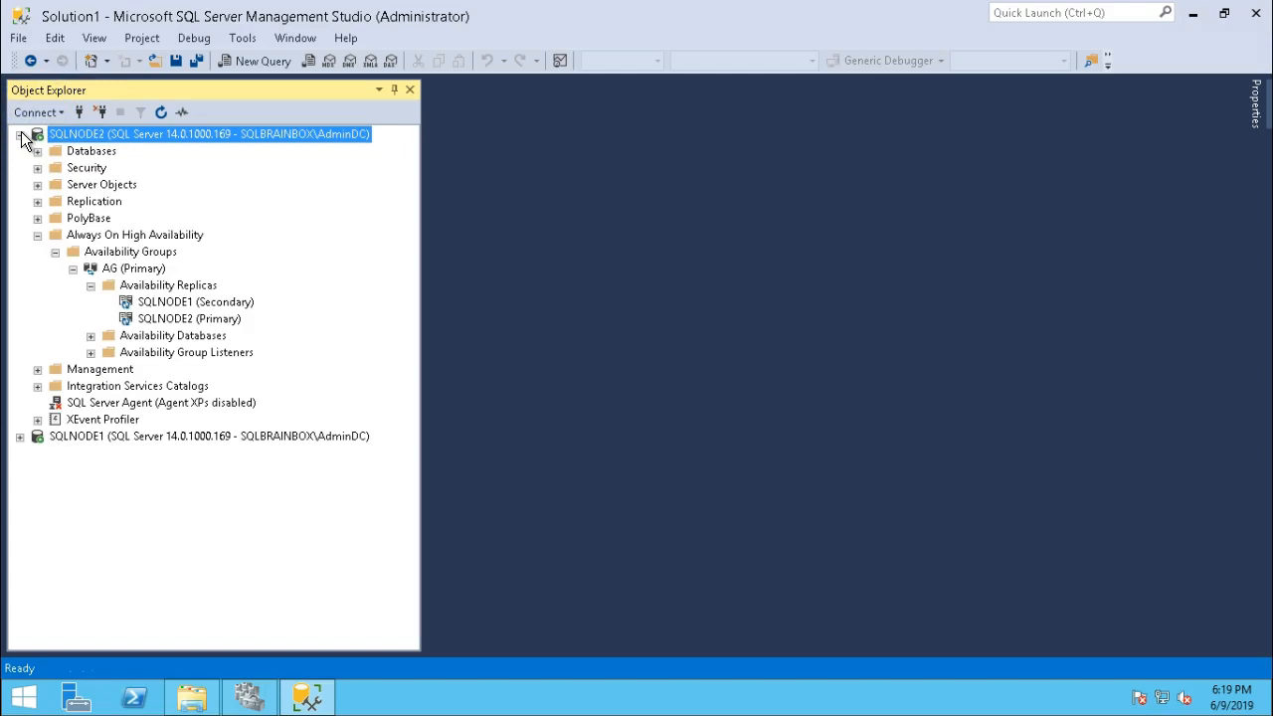
click(20, 437)
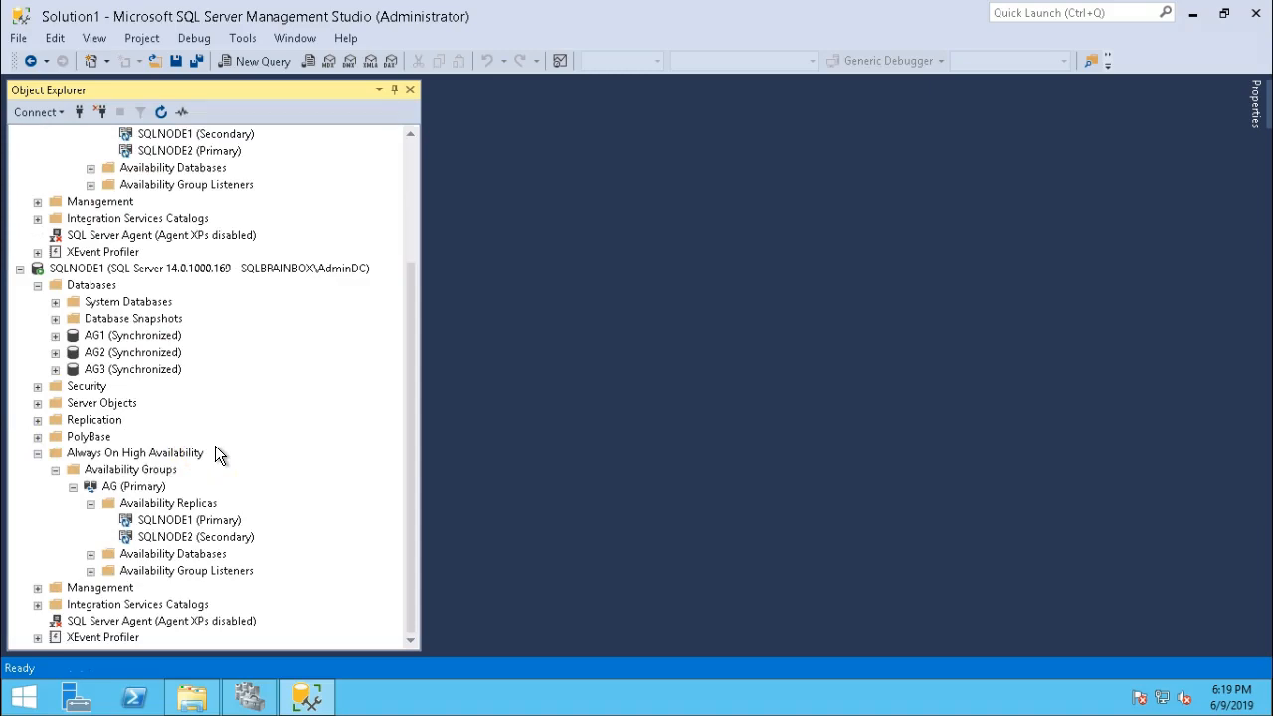
key(Home)
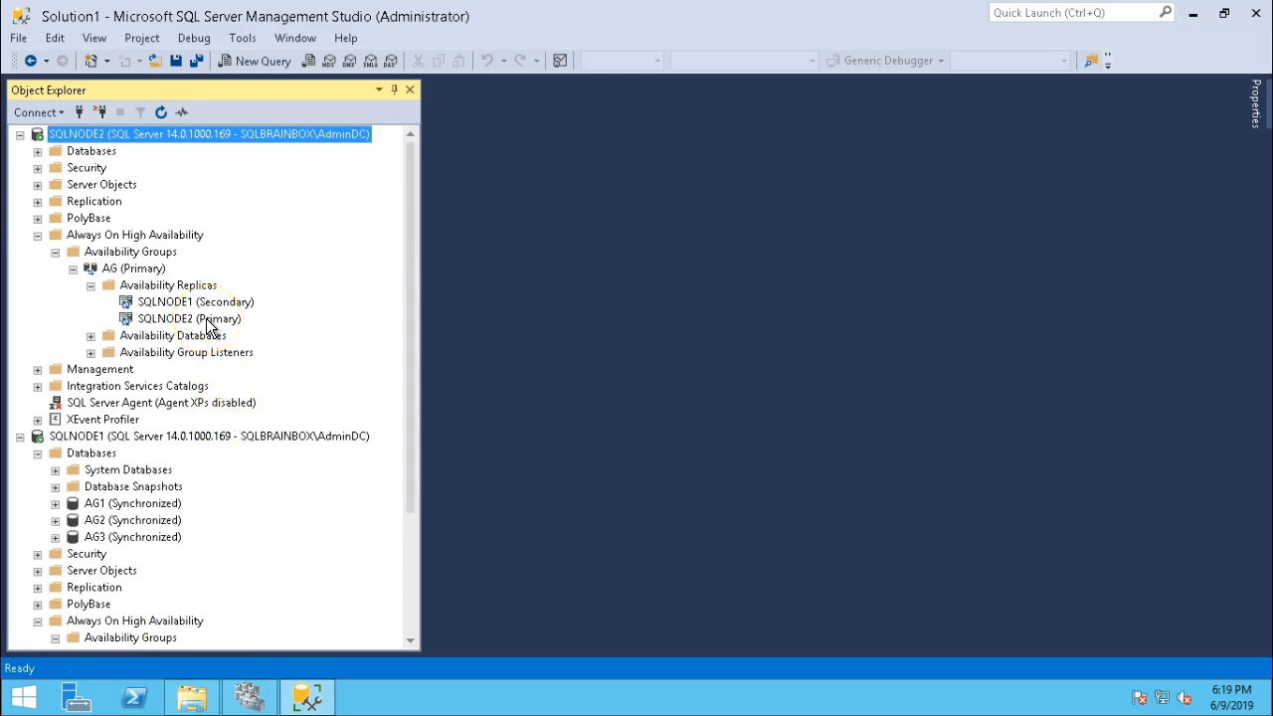
click(37, 151)
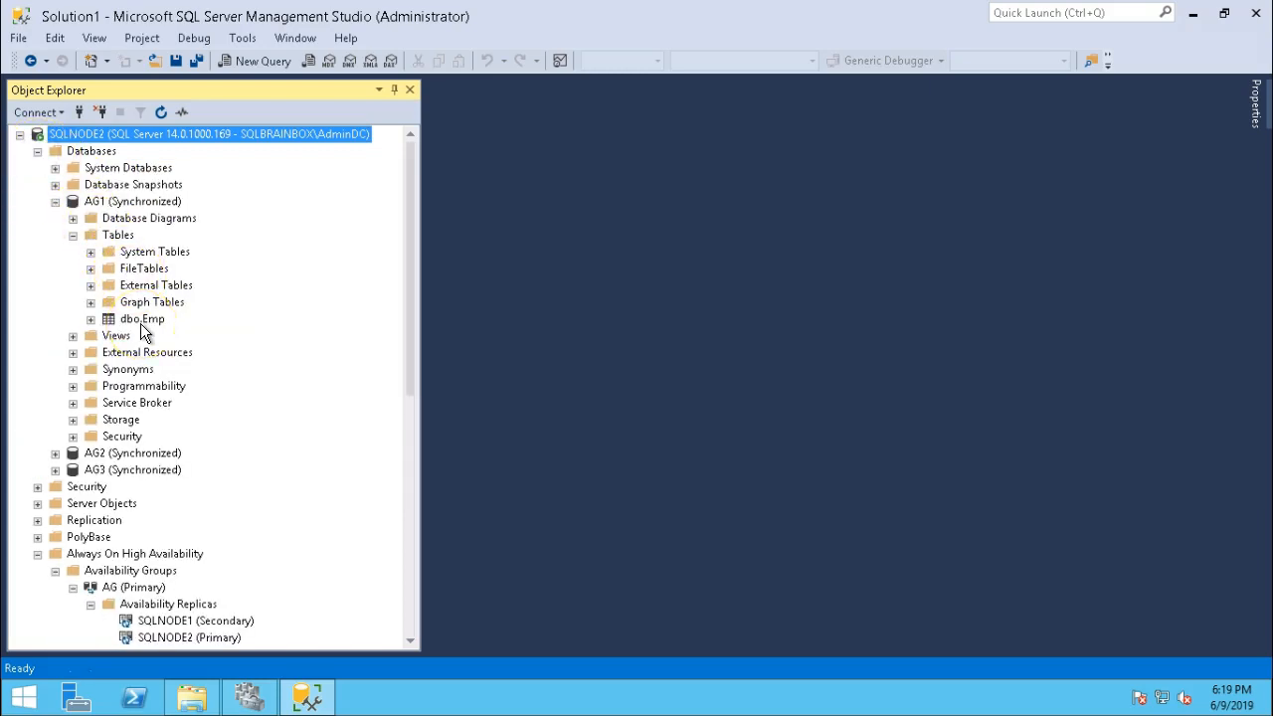
click(143, 321)
click(260, 61)
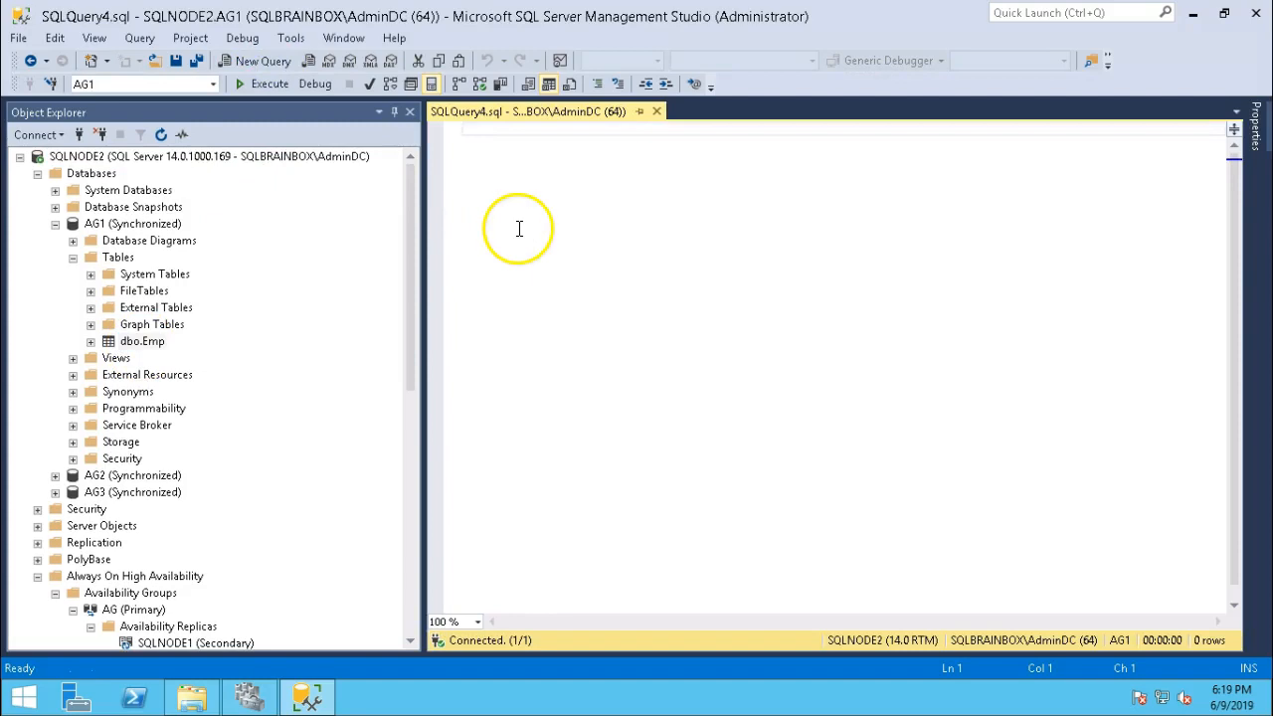
Run SELECT * FROM Emp to list the table's rows.
text(select * from Emp)
click(269, 83)
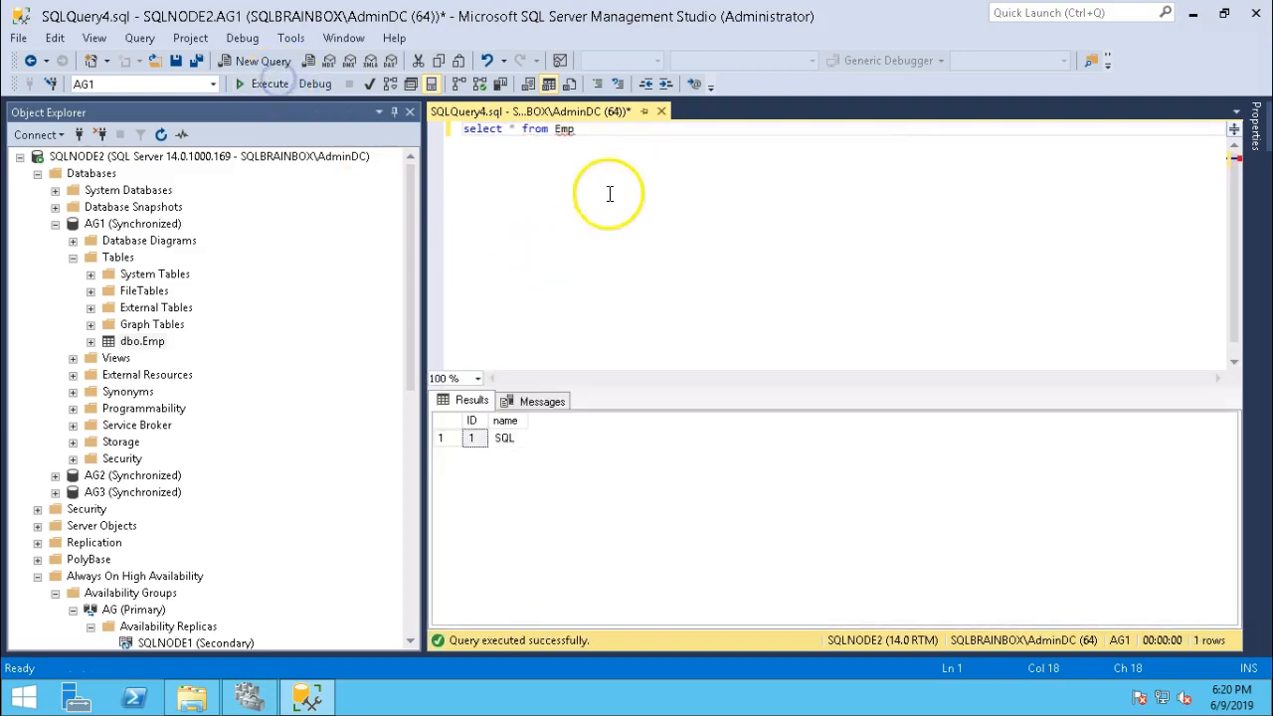
drag(600, 132, 444, 131)
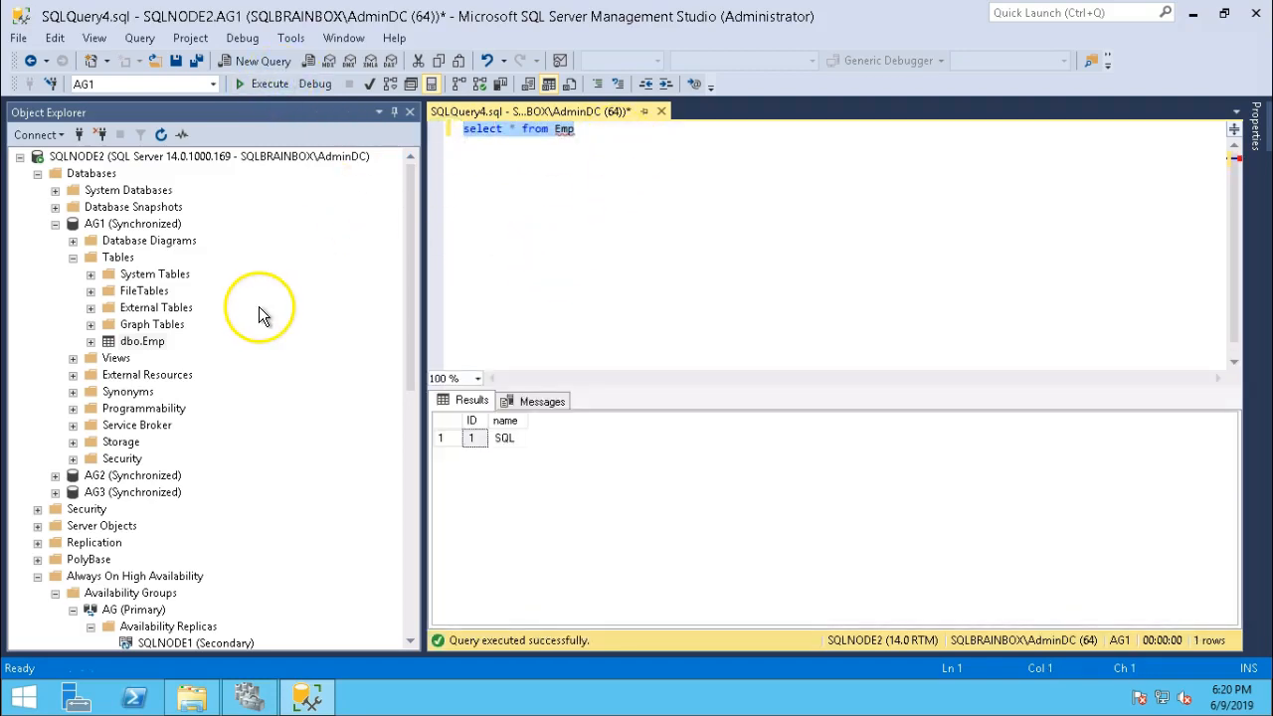
scroll(259, 314, down, 8)
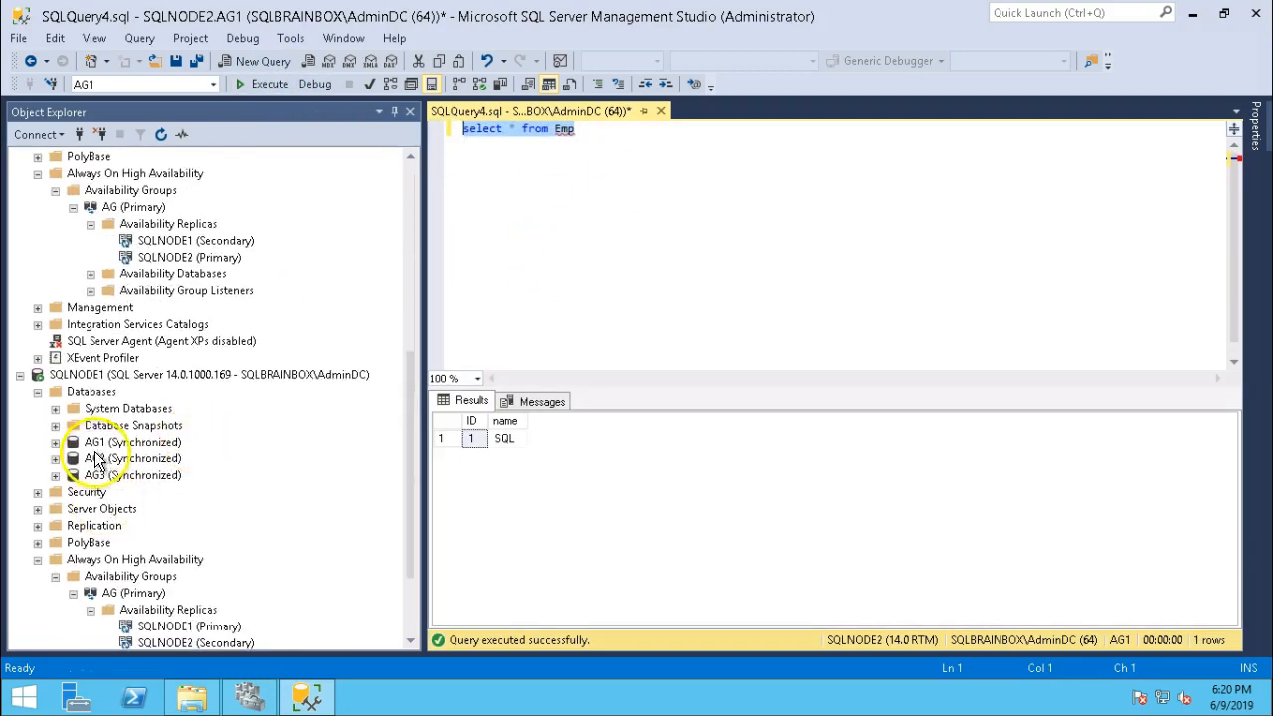
Try a new query on SQLNODE1's AG1 and dismiss the cannot-connect error.
click(97, 443)
click(264, 61)
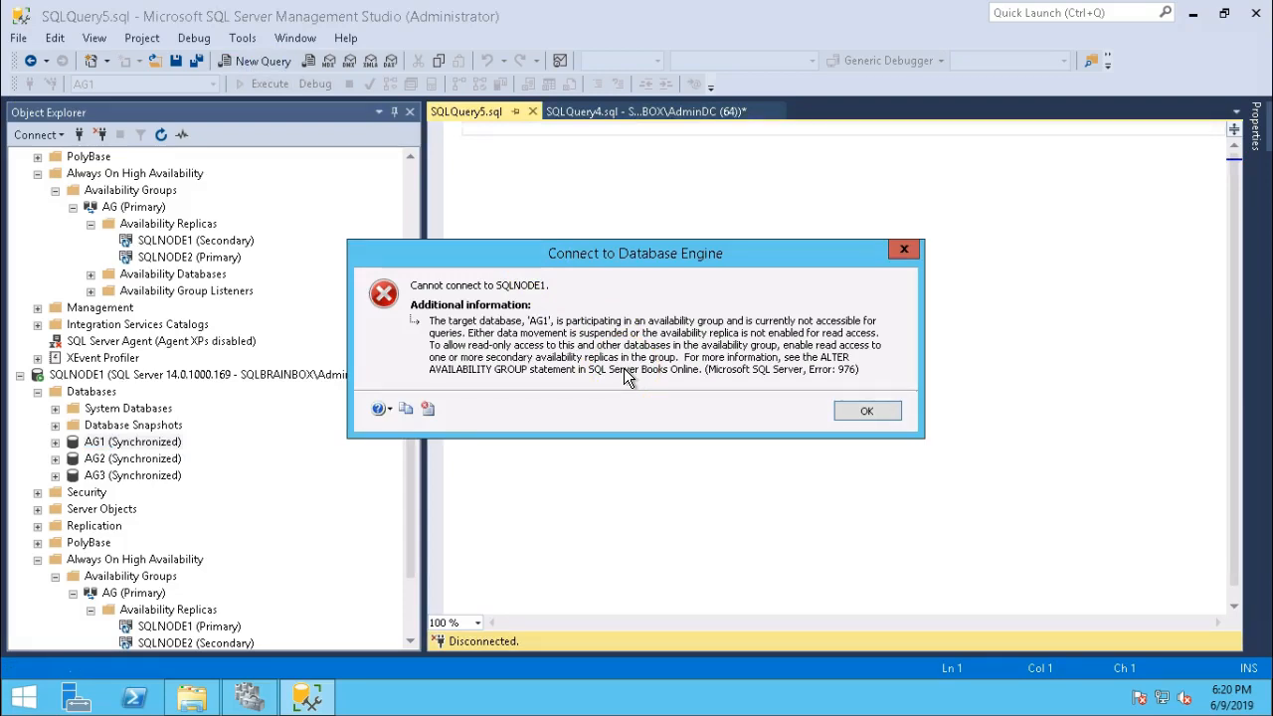
click(845, 411)
click(679, 374)
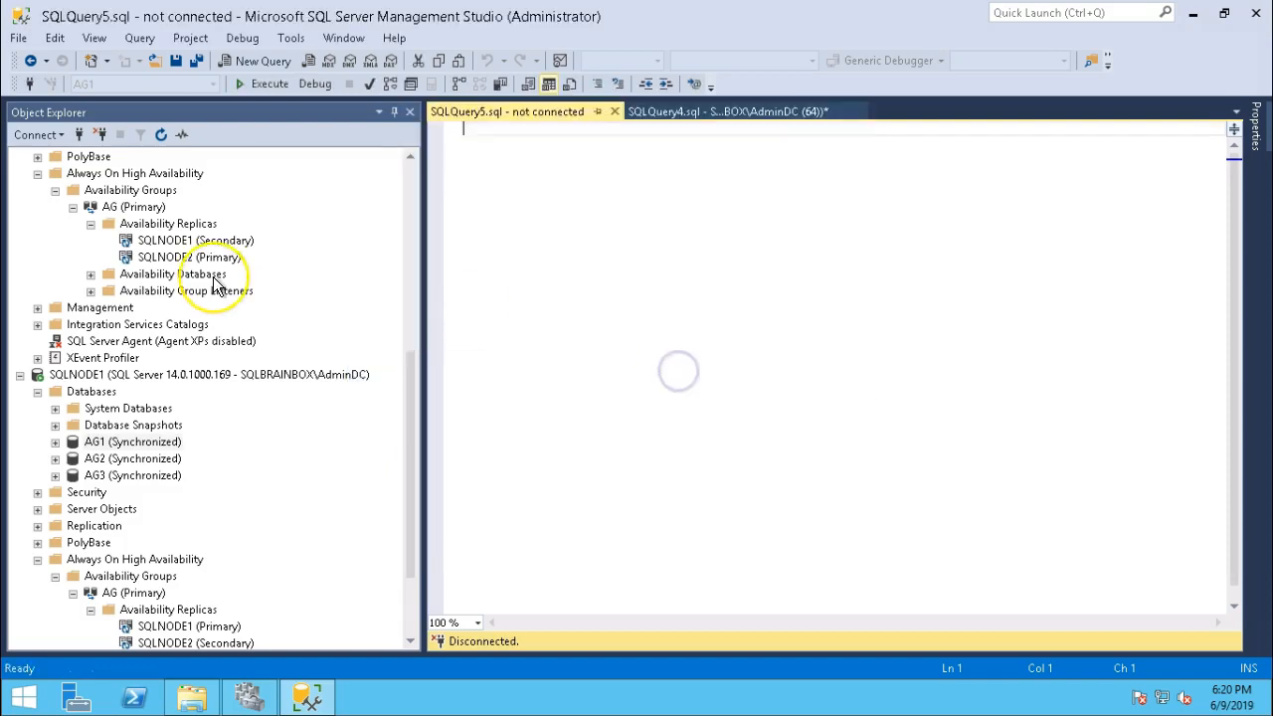
scroll(213, 278, up, 8)
click(691, 112)
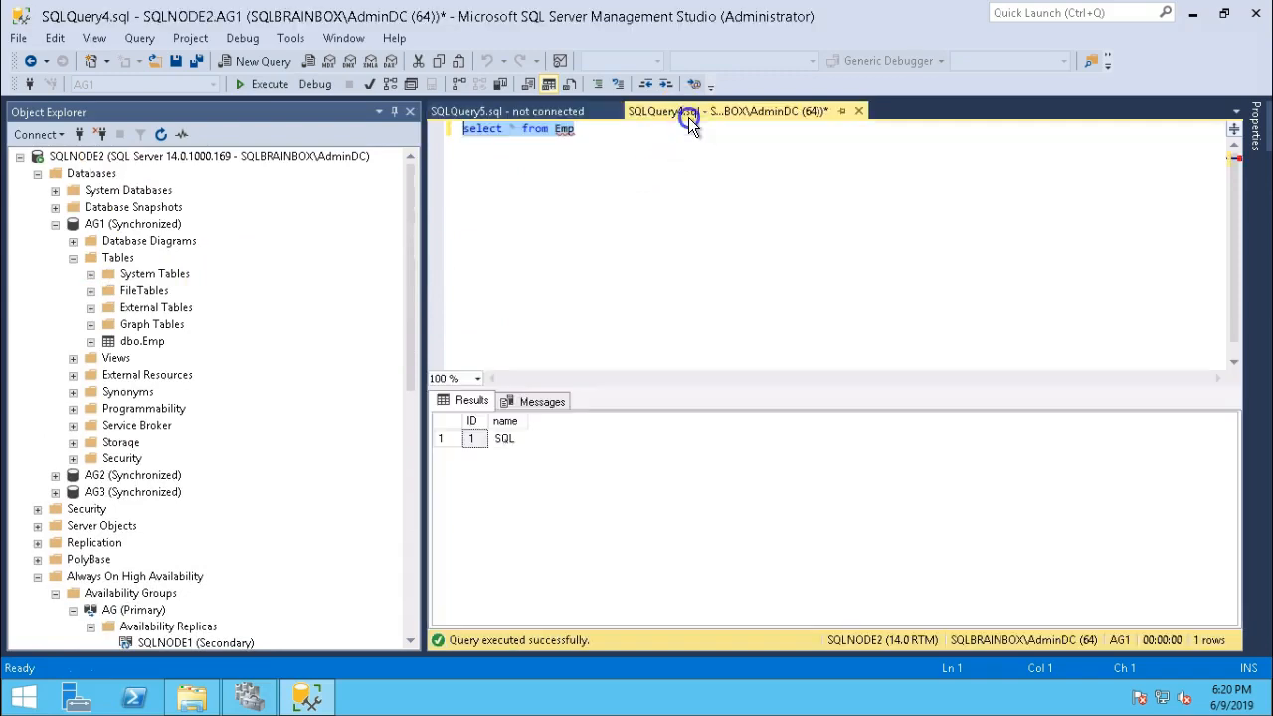
Insert the row 2, 'Sql1' into emp.
click(660, 153)
key(Return)
key(Return)
text(select)
key(BackSpace)
key(BackSpace)
key(BackSpace)
key(BackSpace)
key(BackSpace)
key(BackSpace)
key(BackSpace)
key(BackSpace)
text(inert)
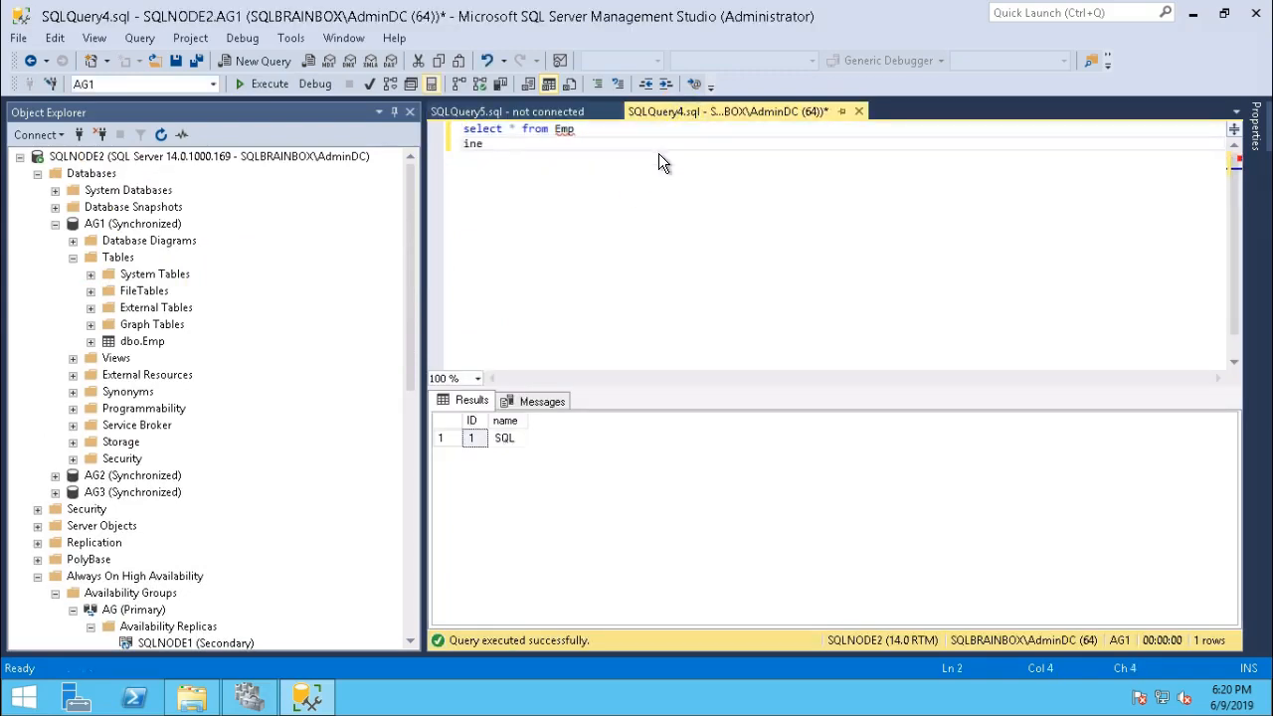
key(BackSpace)
key(BackSpace)
text(rt)
key(BackSpace)
key(BackSpace)
key(BackSpace)
key(BackSpace)
key(BackSpace)
text(insert into  emp)
key(Return)
text(select 2,'Sql1)
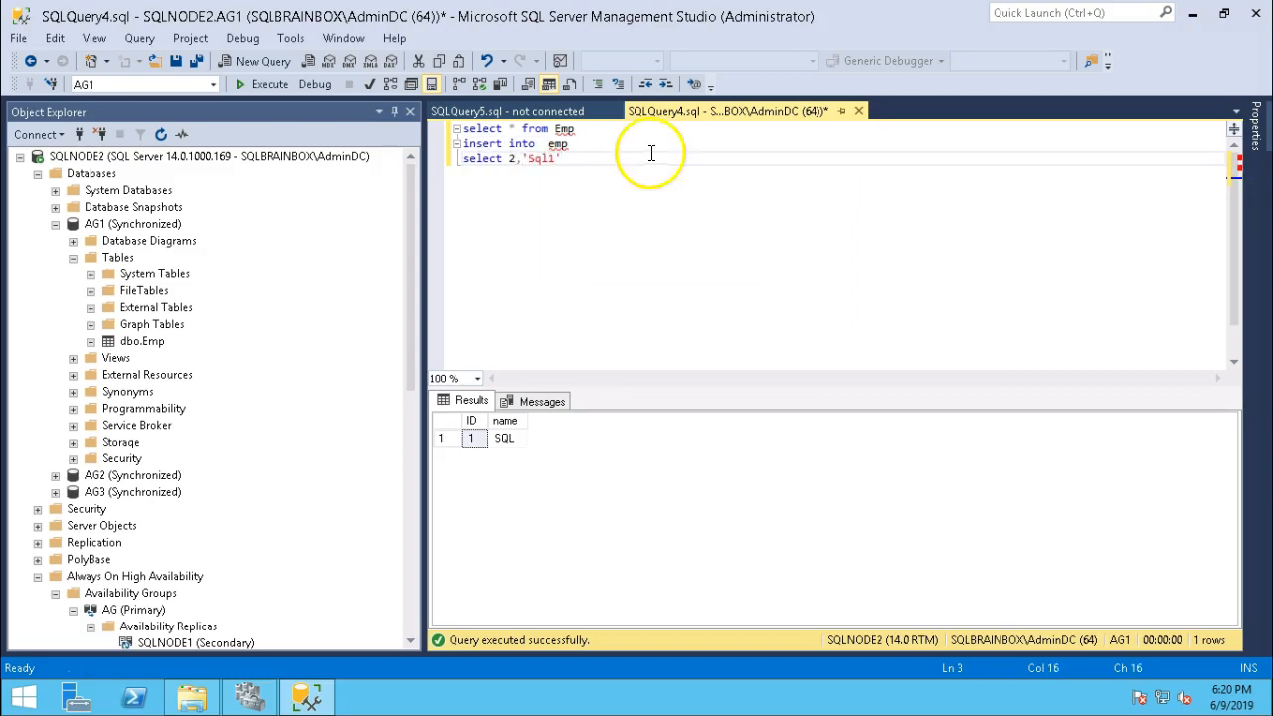
drag(563, 159, 463, 147)
click(264, 84)
Rerun SELECT * FROM Emp to show both rows.
drag(575, 129, 456, 130)
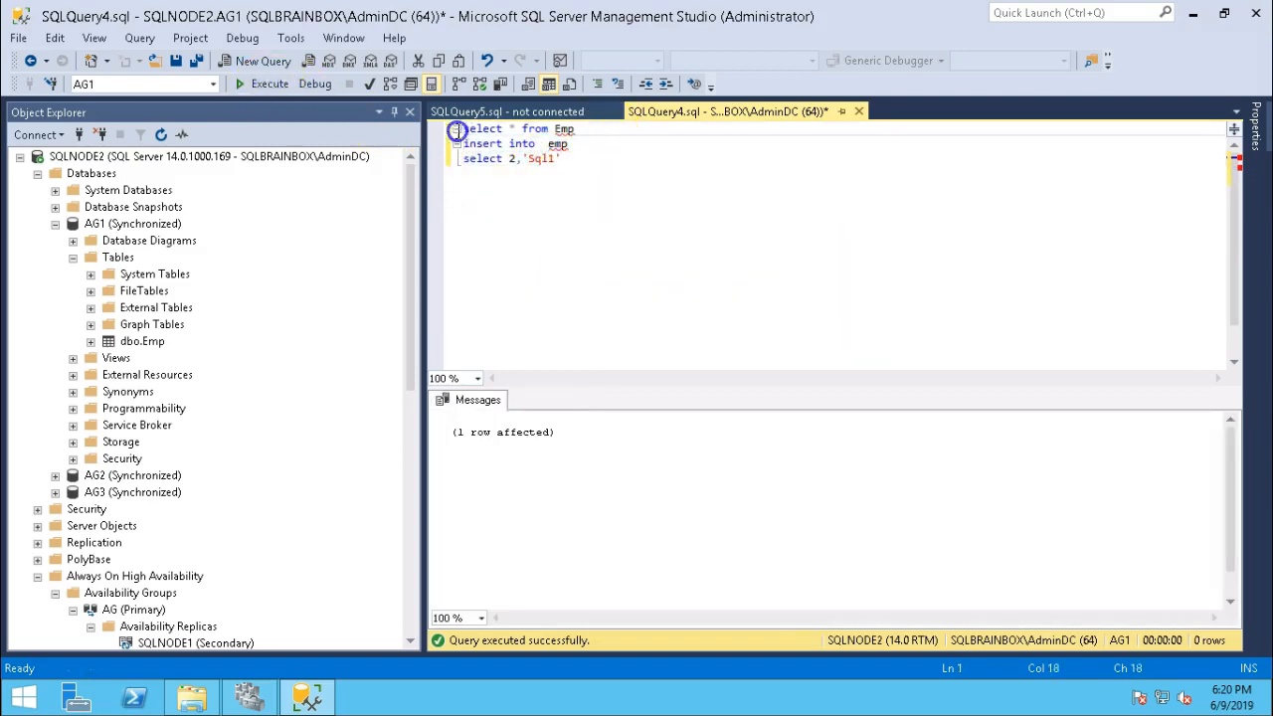
click(267, 84)
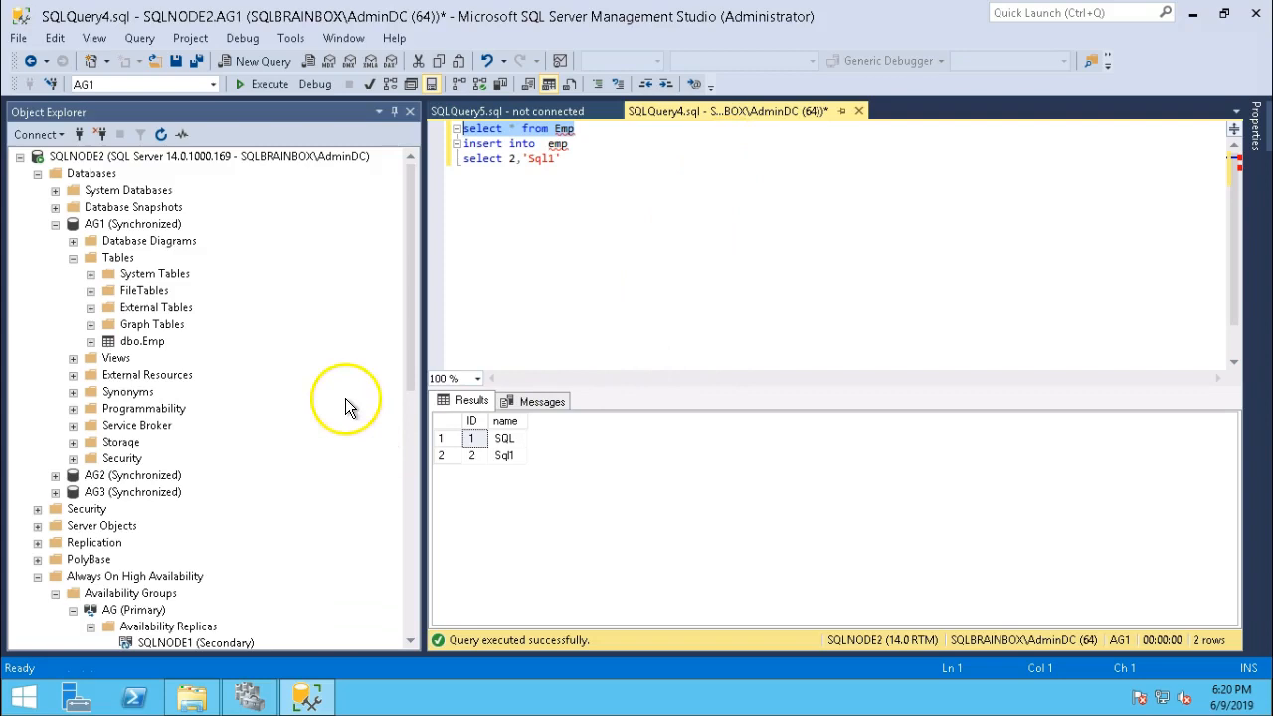
drag(409, 301, 403, 469)
Move the AG cluster role to SQLNode1 via Select Node, then return to Management Studio.
click(249, 696)
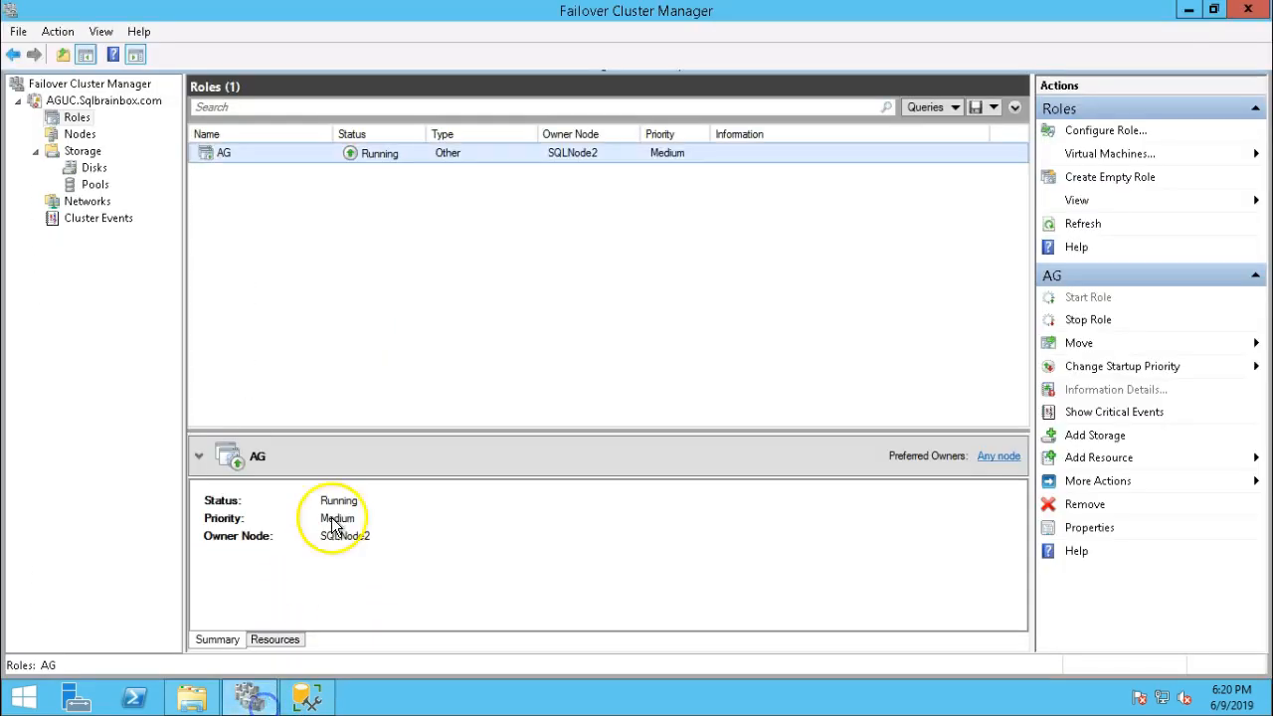
click(80, 102)
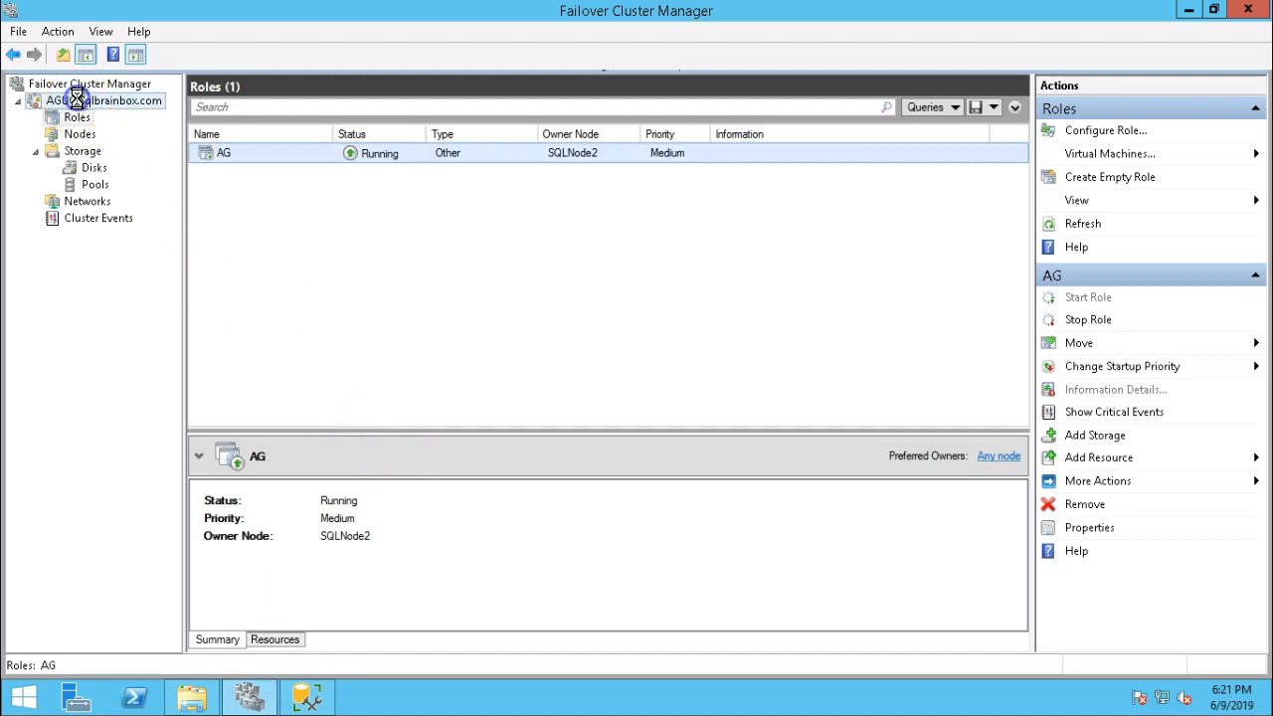
click(77, 118)
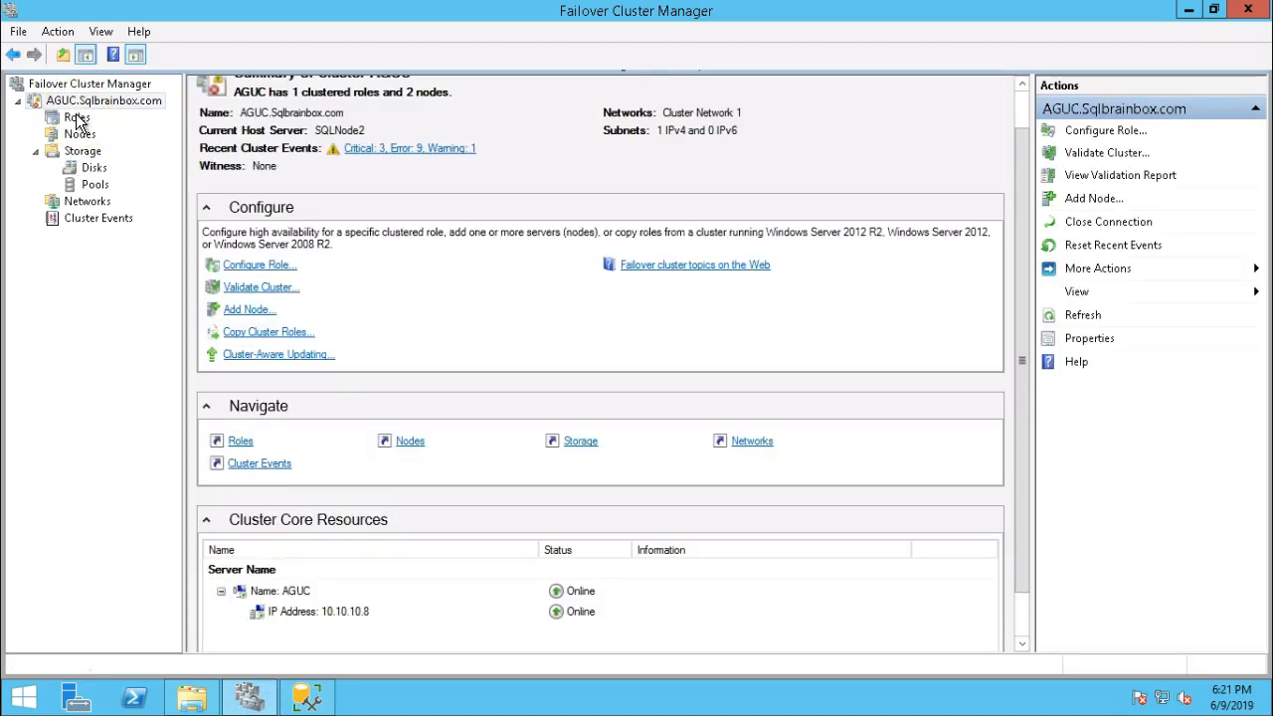
click(77, 118)
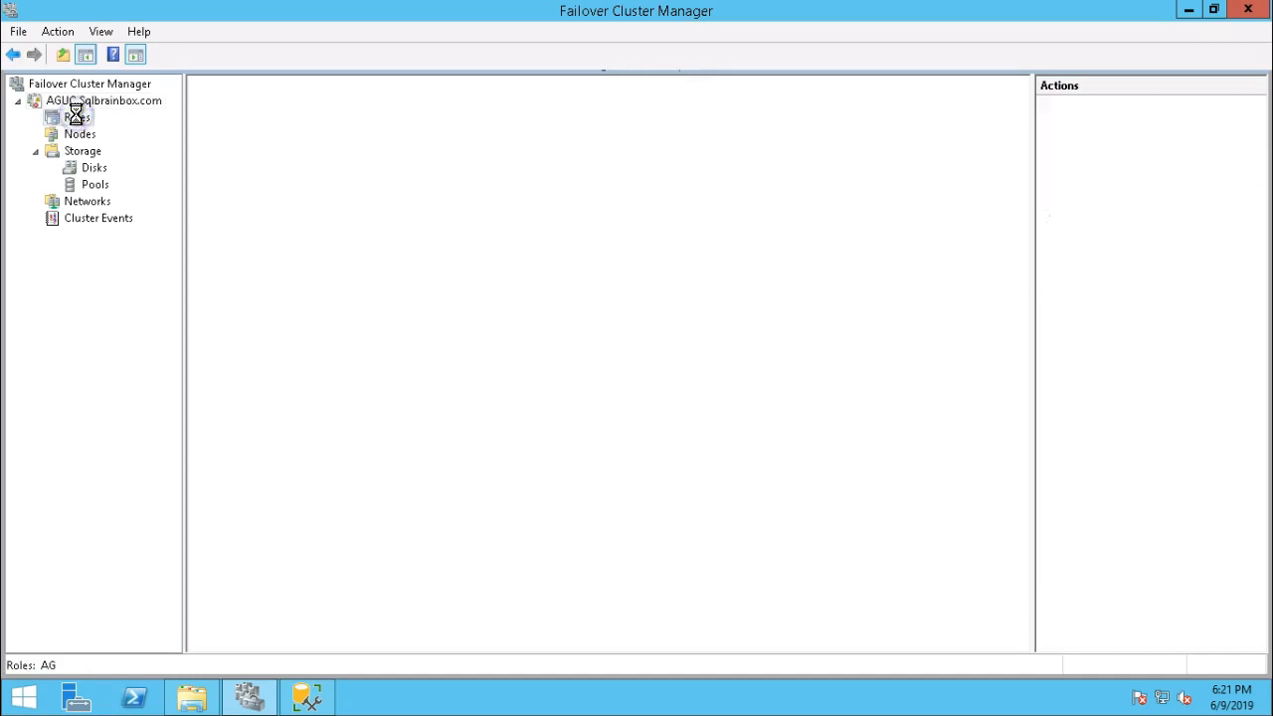
right_click(228, 154)
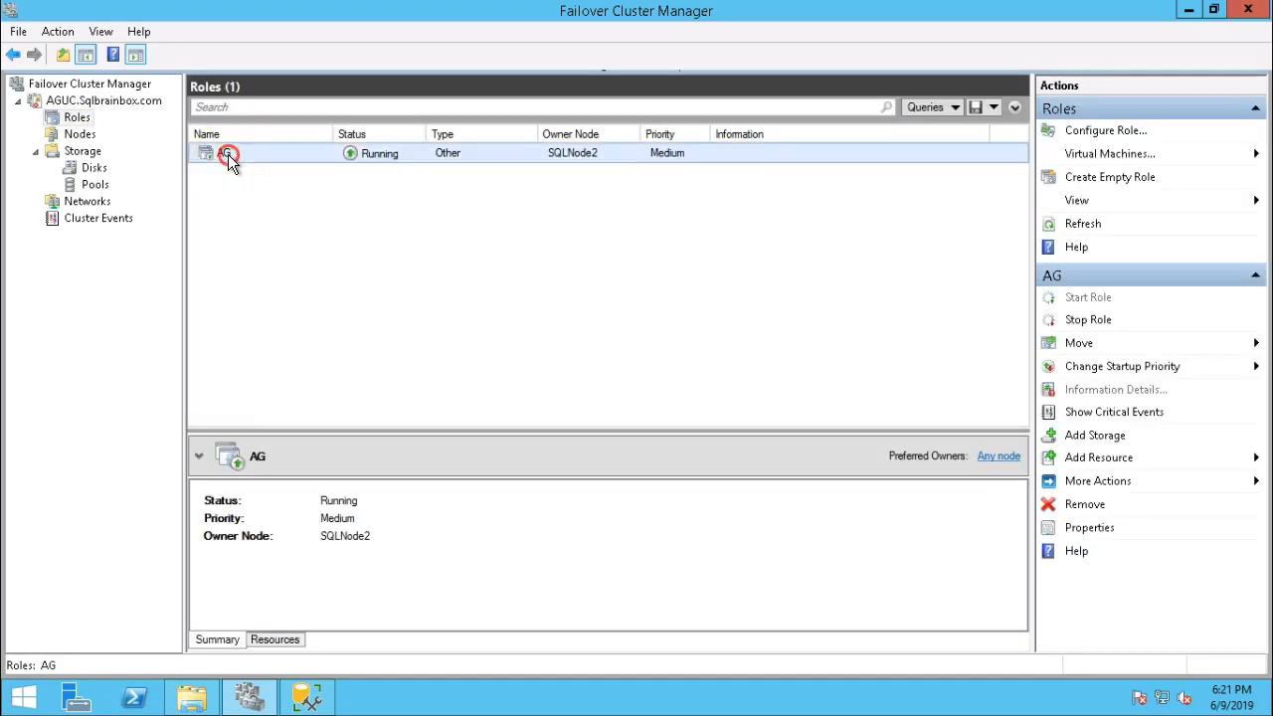
mouse_move(312, 213)
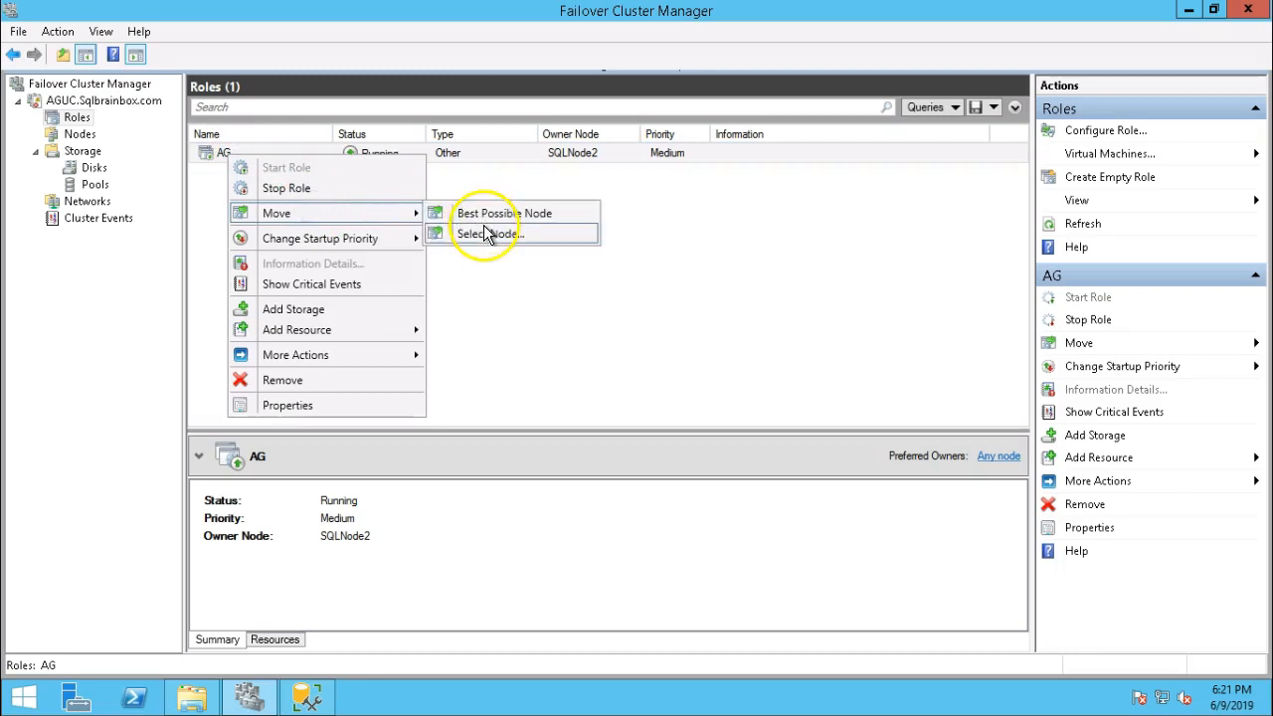
click(484, 227)
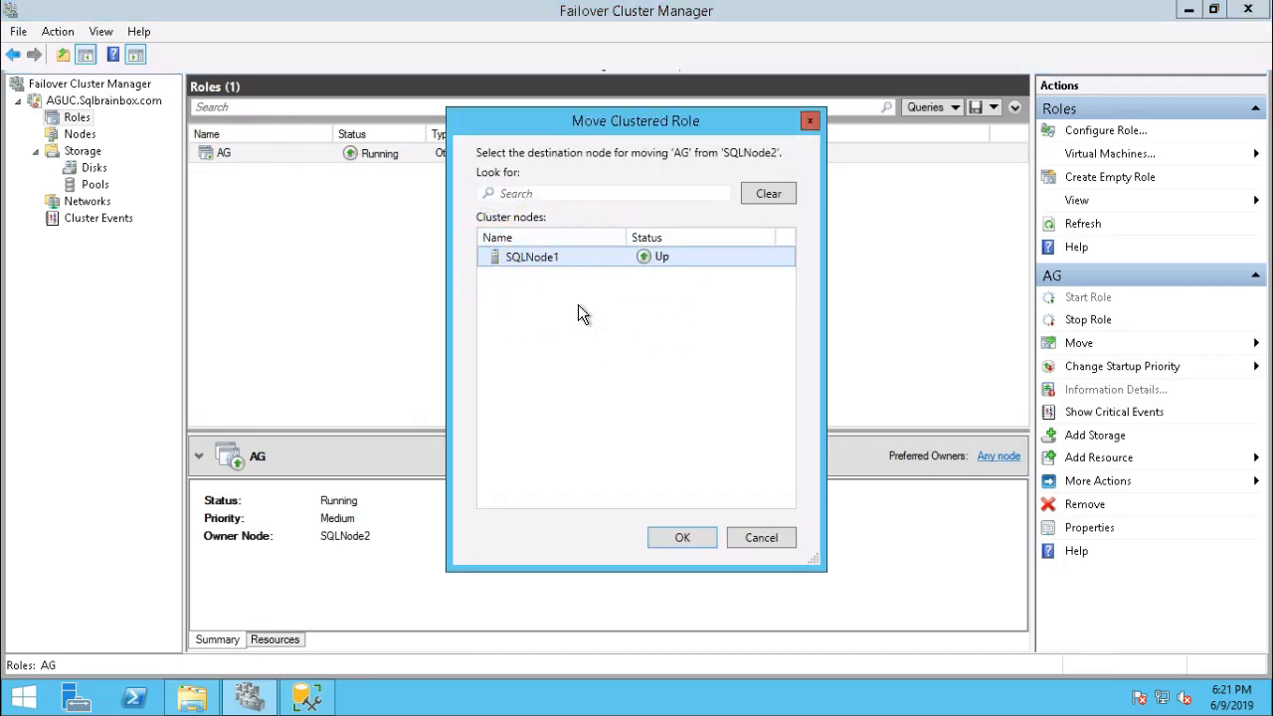
click(682, 537)
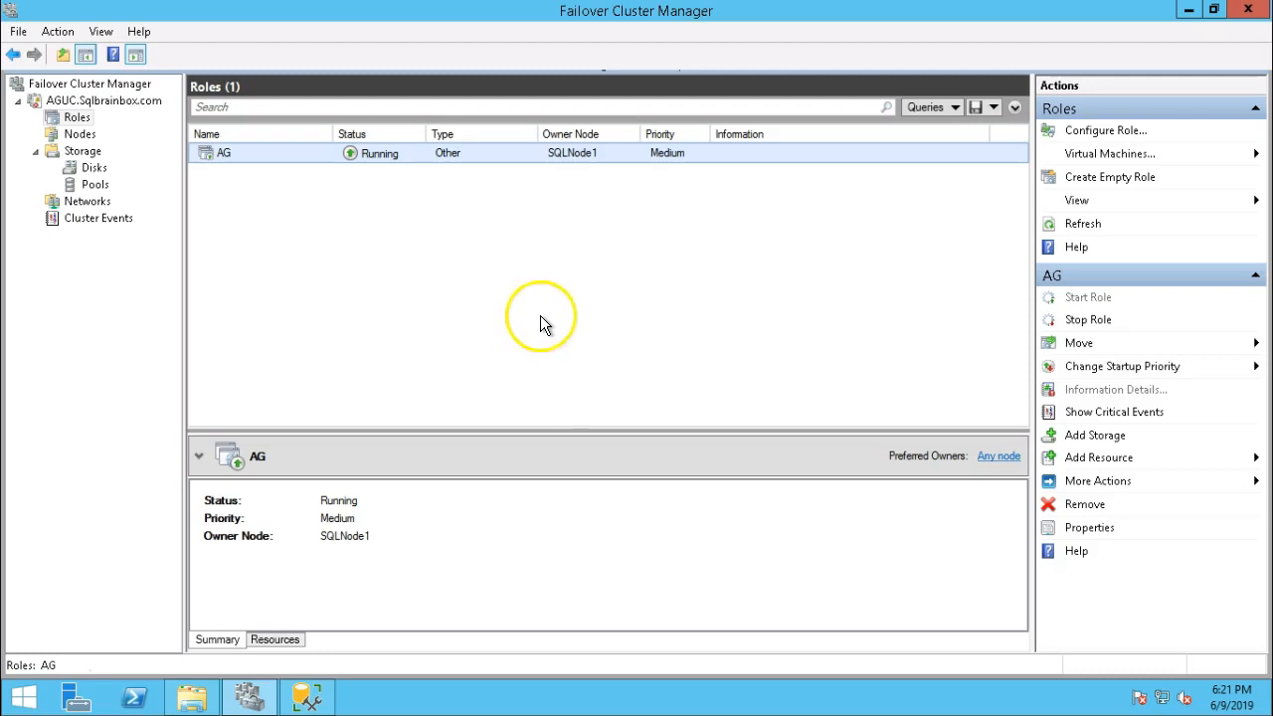
click(306, 697)
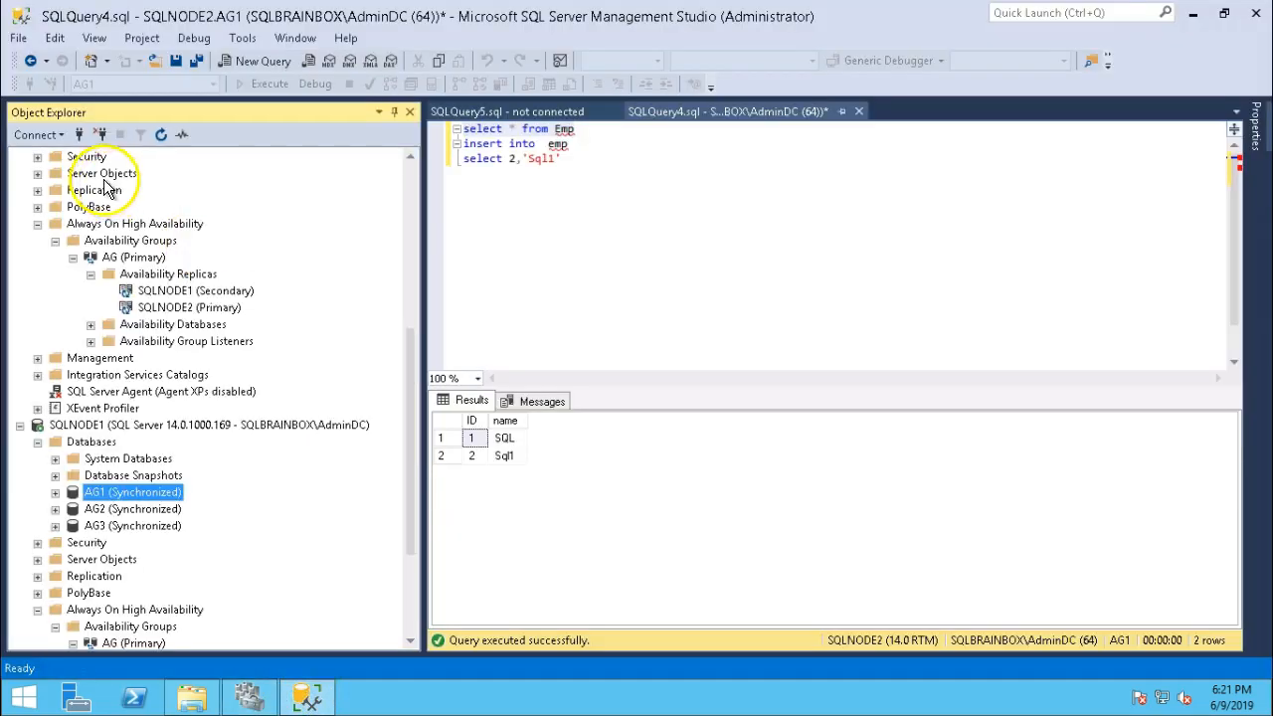
Refresh Object Explorer and expand AG's replicas on SQLNODE2 to confirm it is now Secondary.
scroll(68, 297, up, 7)
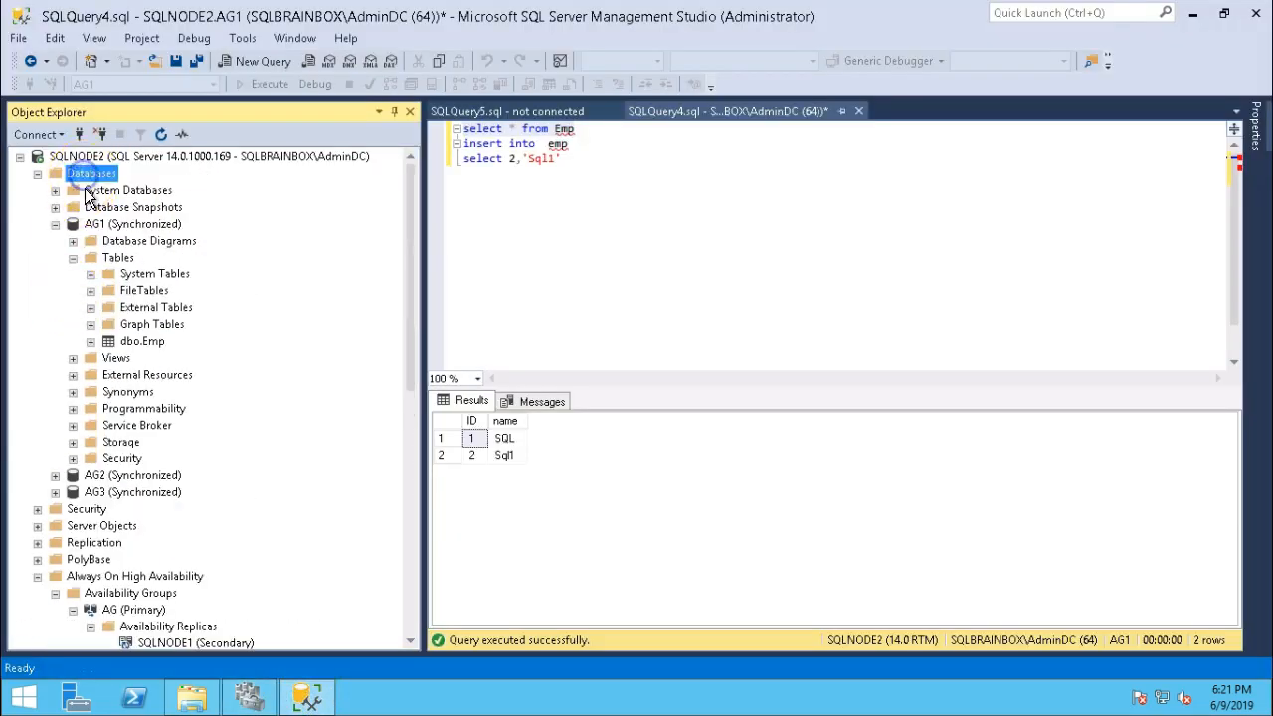
click(160, 134)
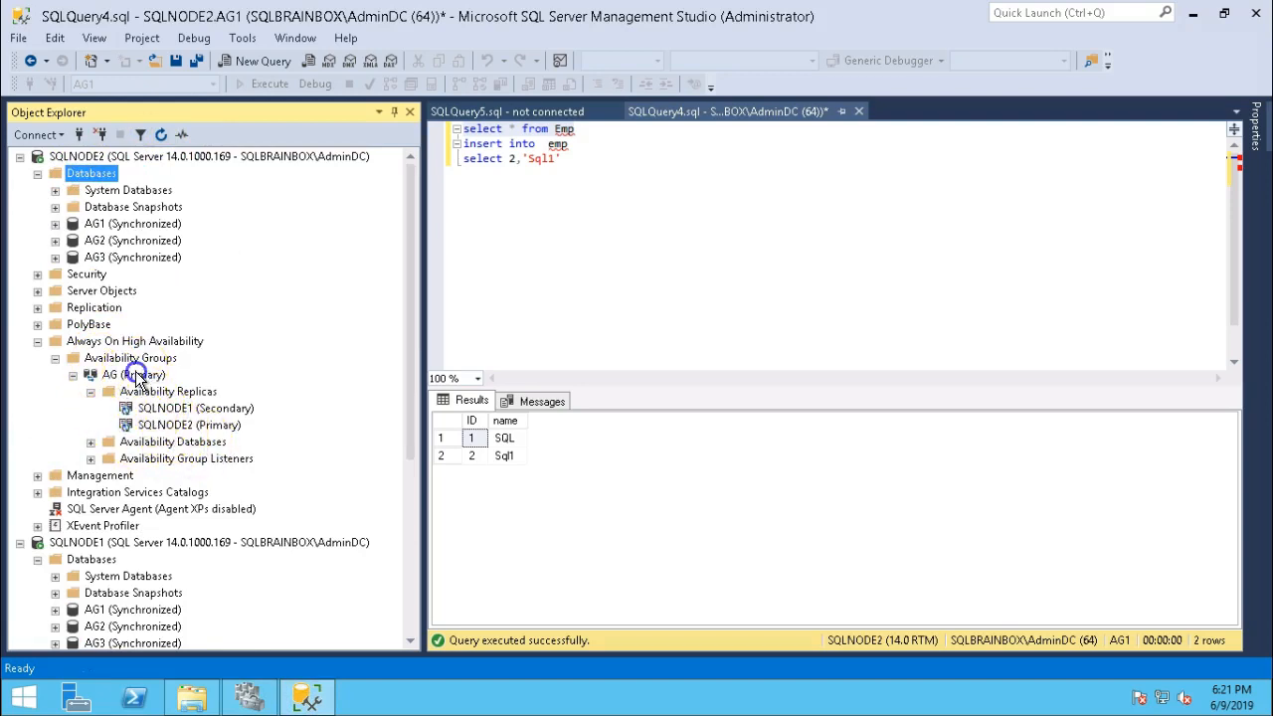
click(137, 375)
click(160, 134)
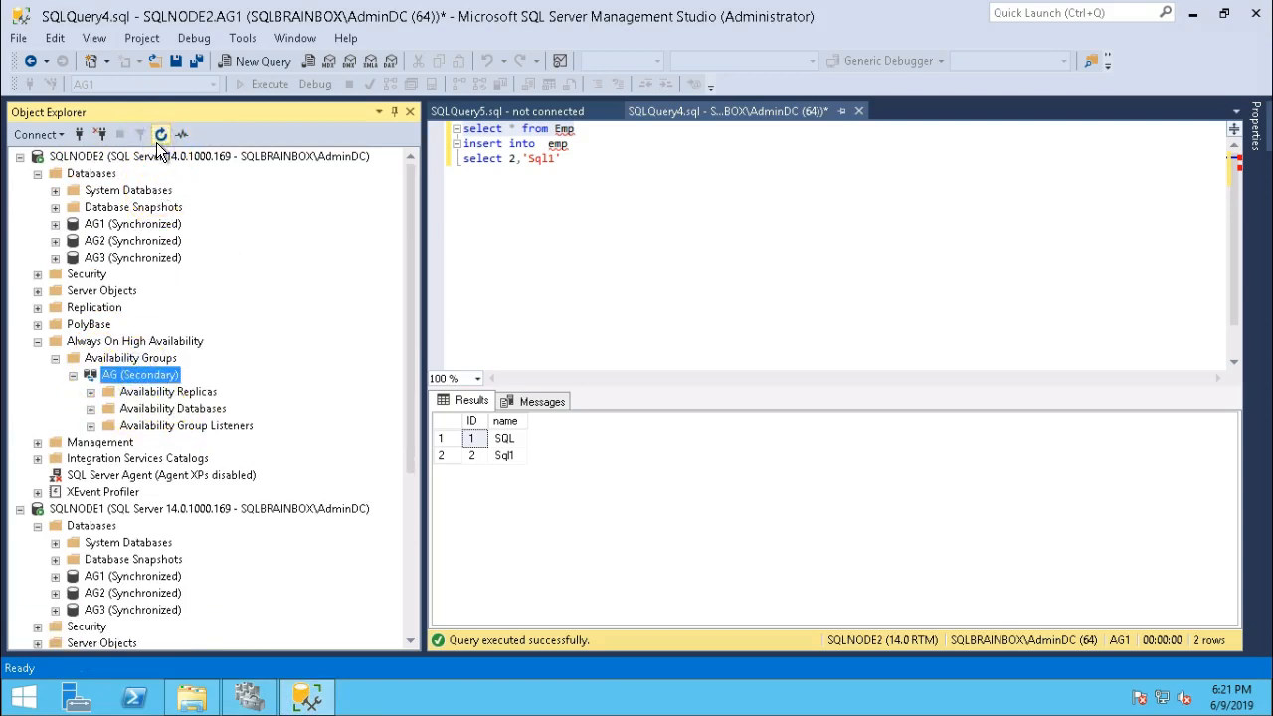
click(91, 392)
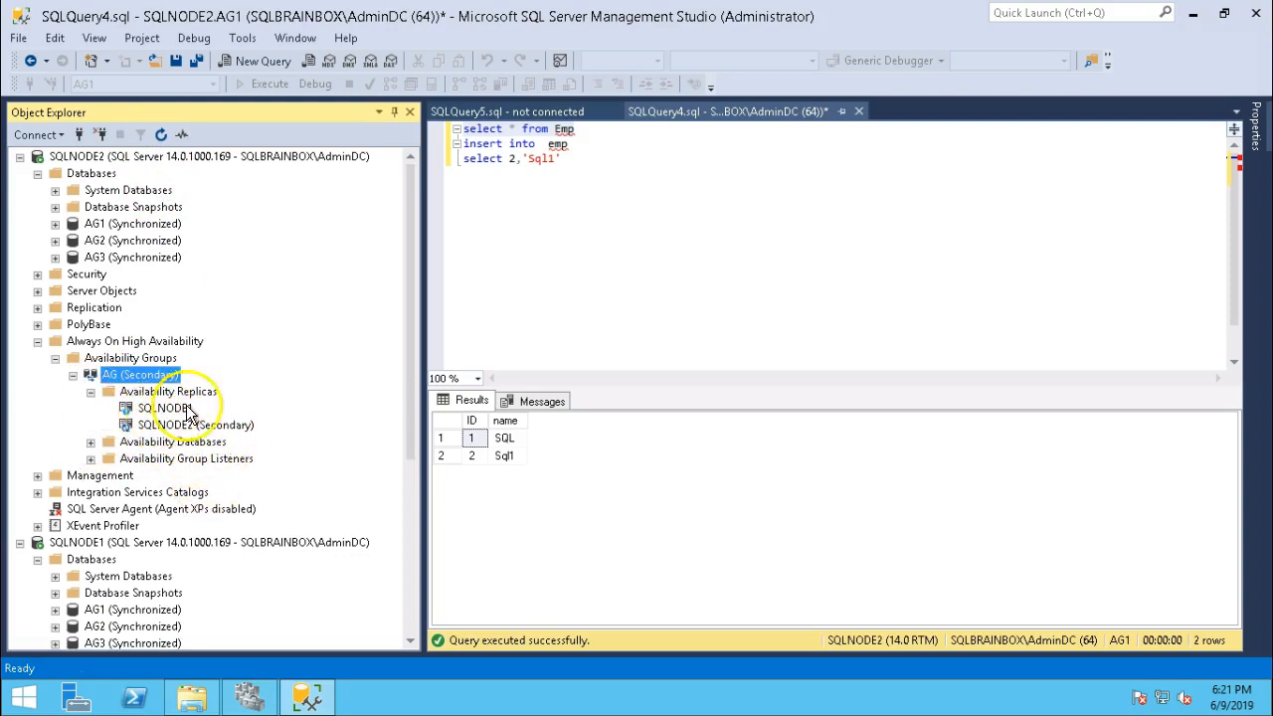
Copy the 'select * from Emp' line and start a new query against AG1 on SQLNODE1.
click(597, 159)
drag(600, 129, 460, 129)
key(ctrl+c)
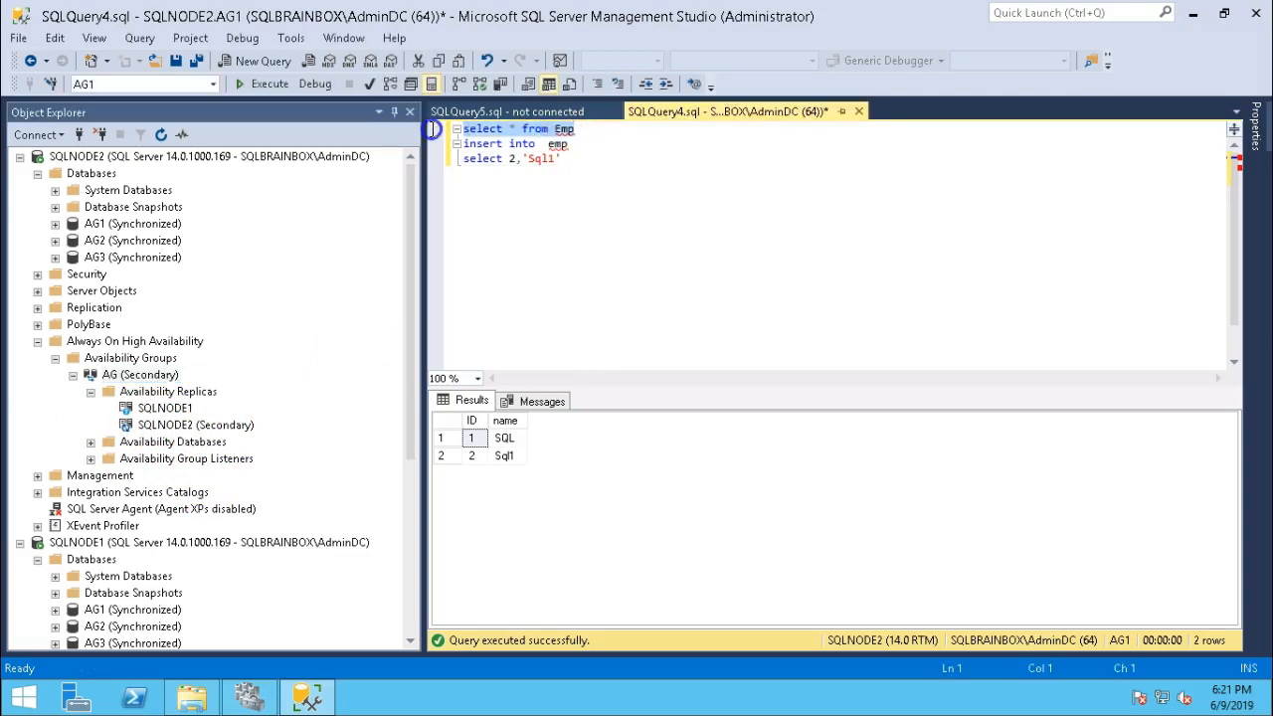
text(c)
scroll(229, 334, down, 3)
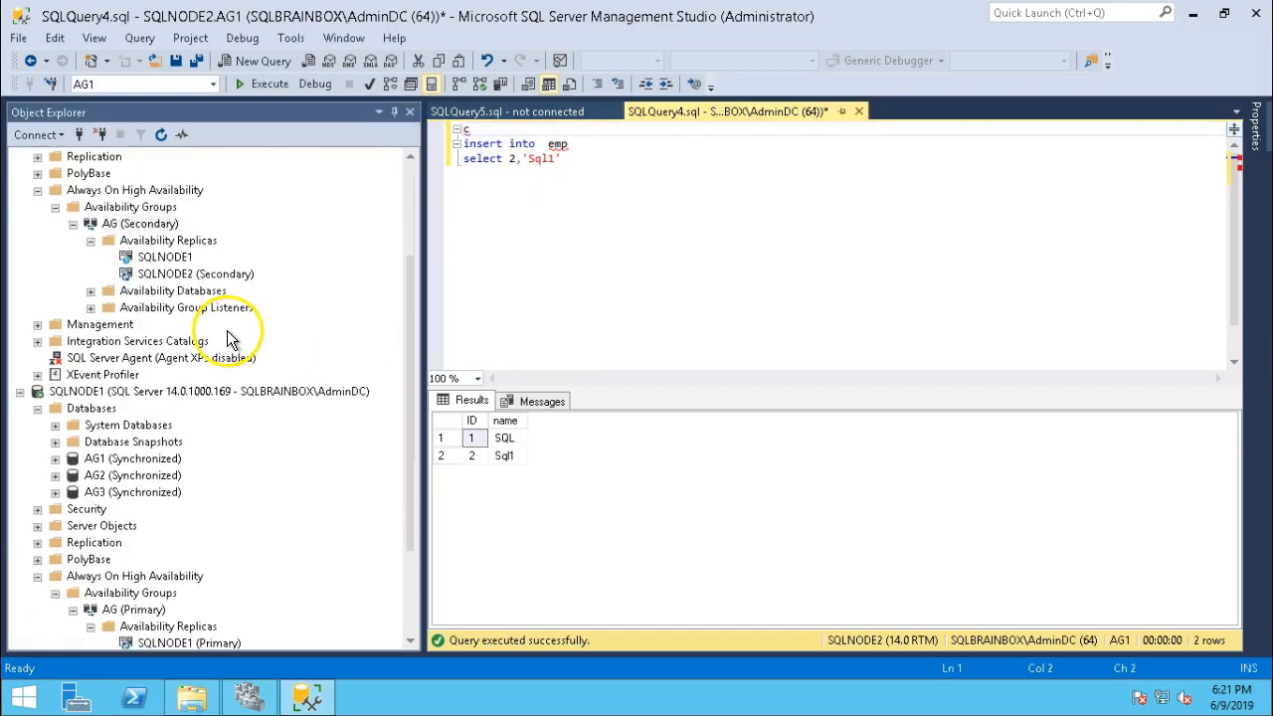
click(97, 408)
click(90, 392)
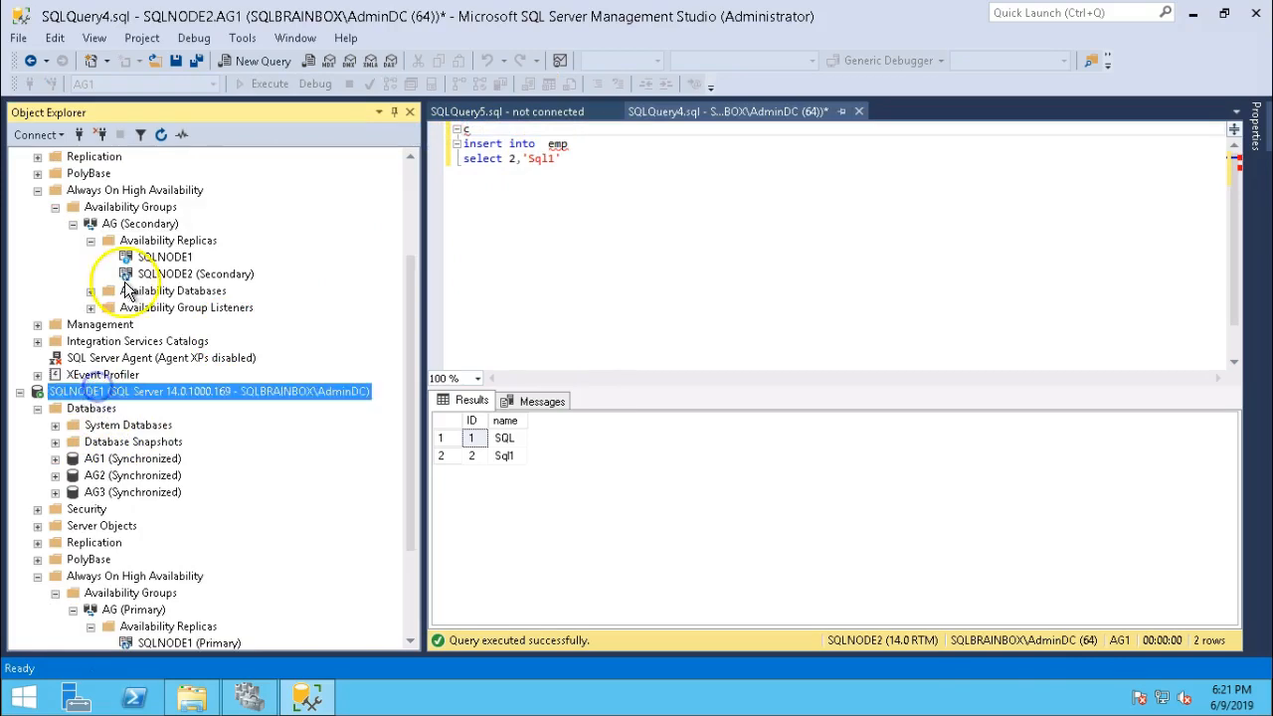
click(127, 459)
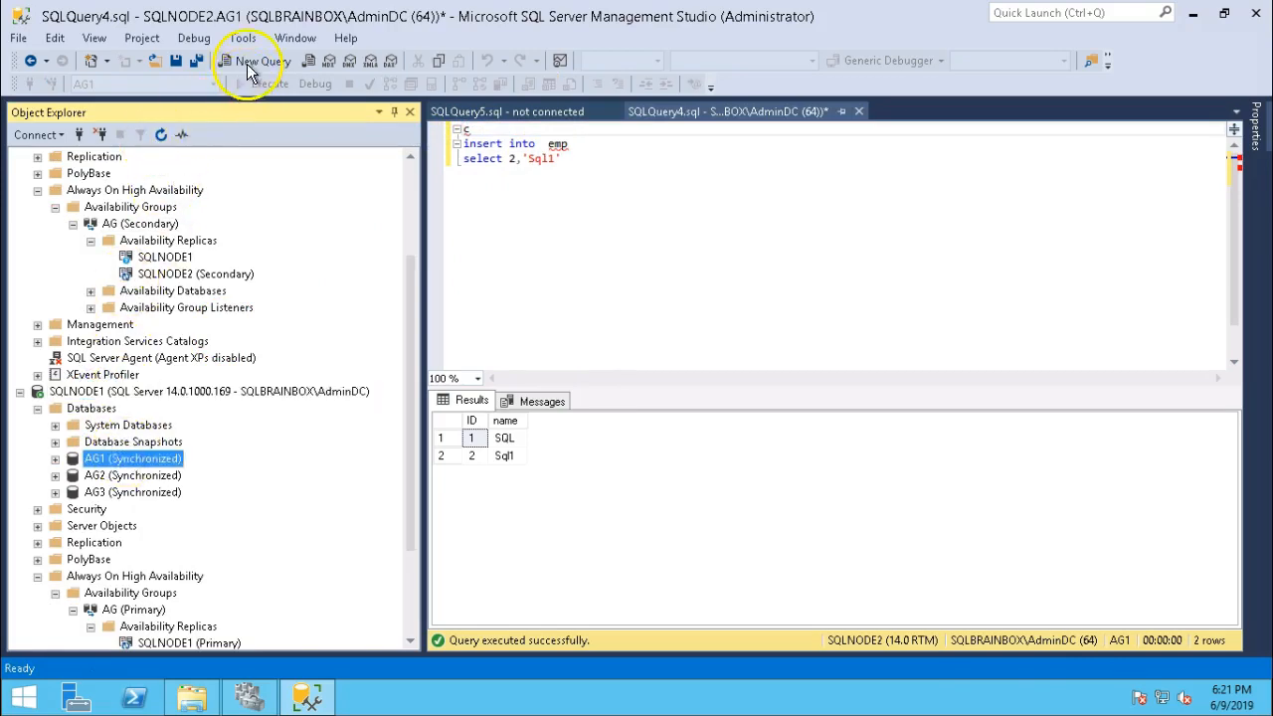
click(249, 61)
Paste and execute 'select * from Emp' against AG1 on SQLNODE1, confirming both rows return.
key(ctrl+v)
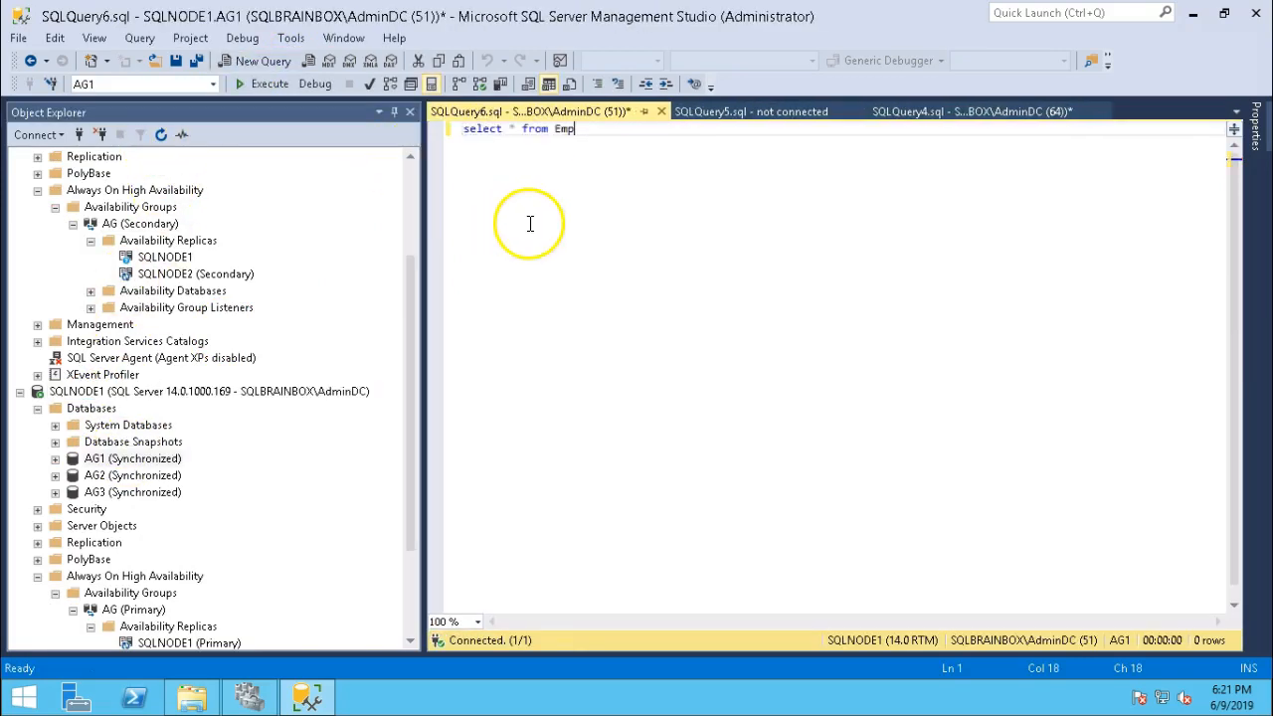
click(270, 84)
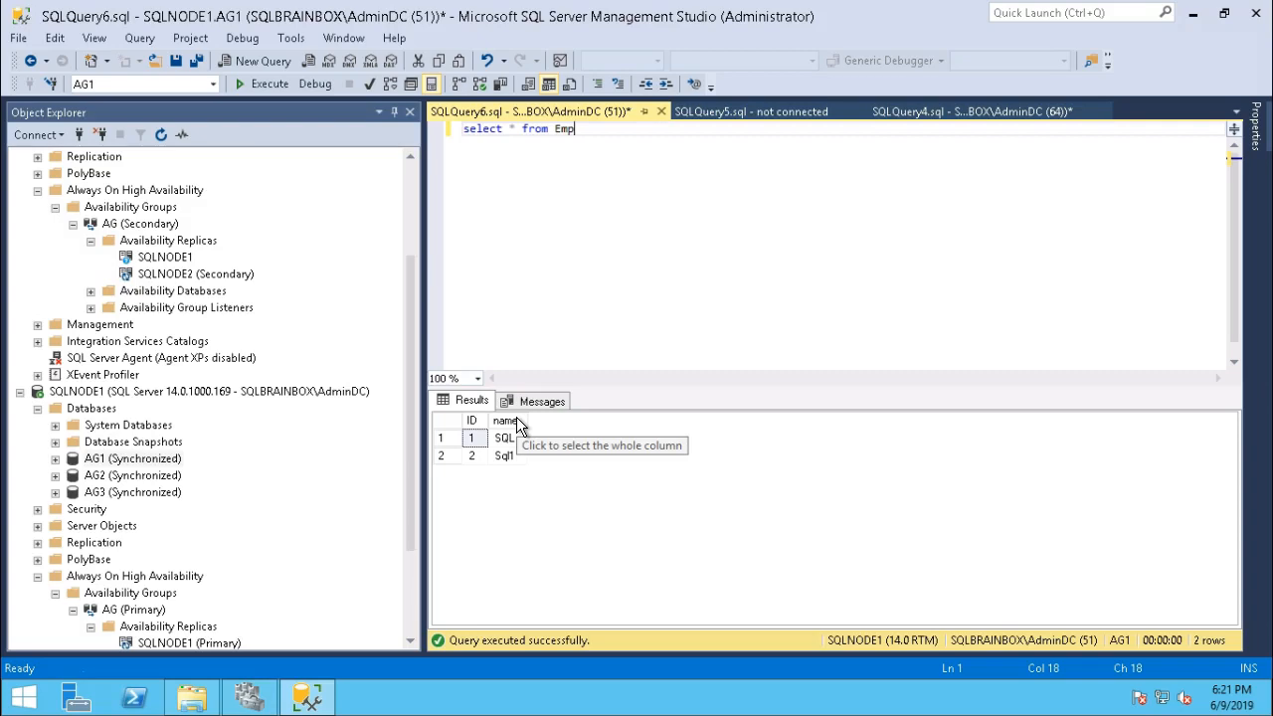
scroll(227, 453, down, 2)
scroll(226, 446, down, 1)
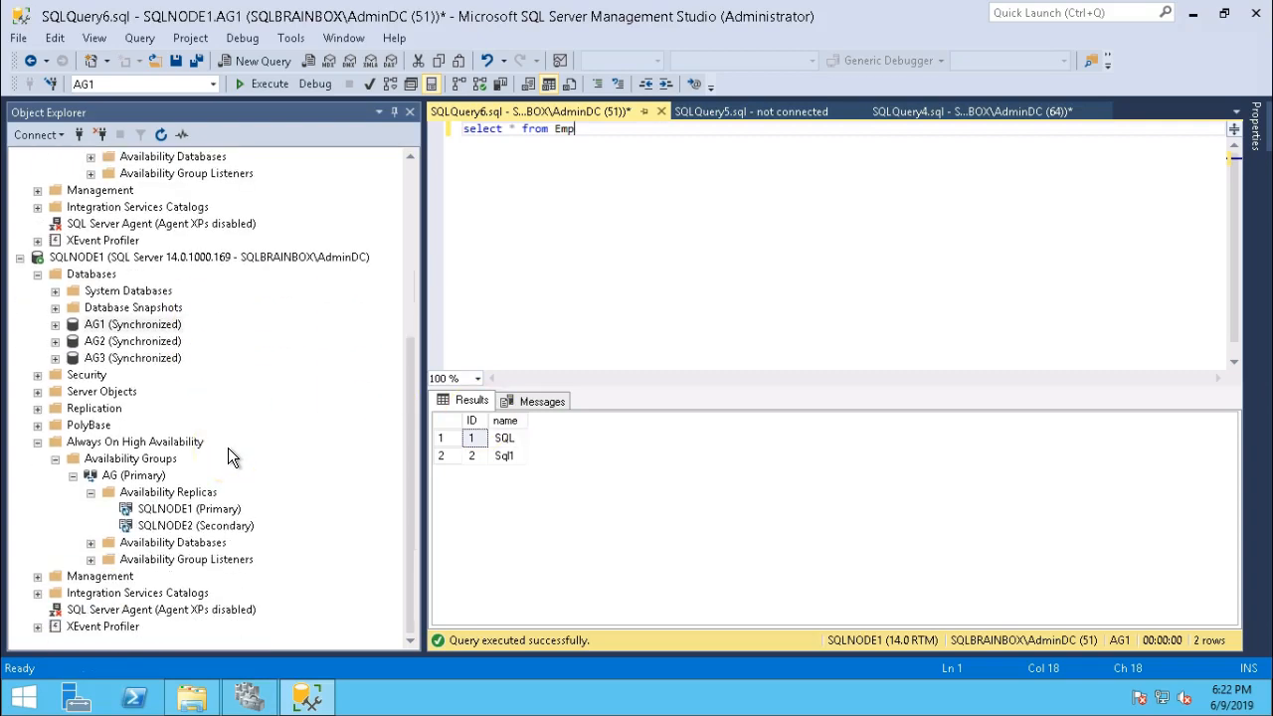
Refresh SQLNODE1, expand AG (Primary) replicas, and open the Availability Groups dashboard.
click(165, 478)
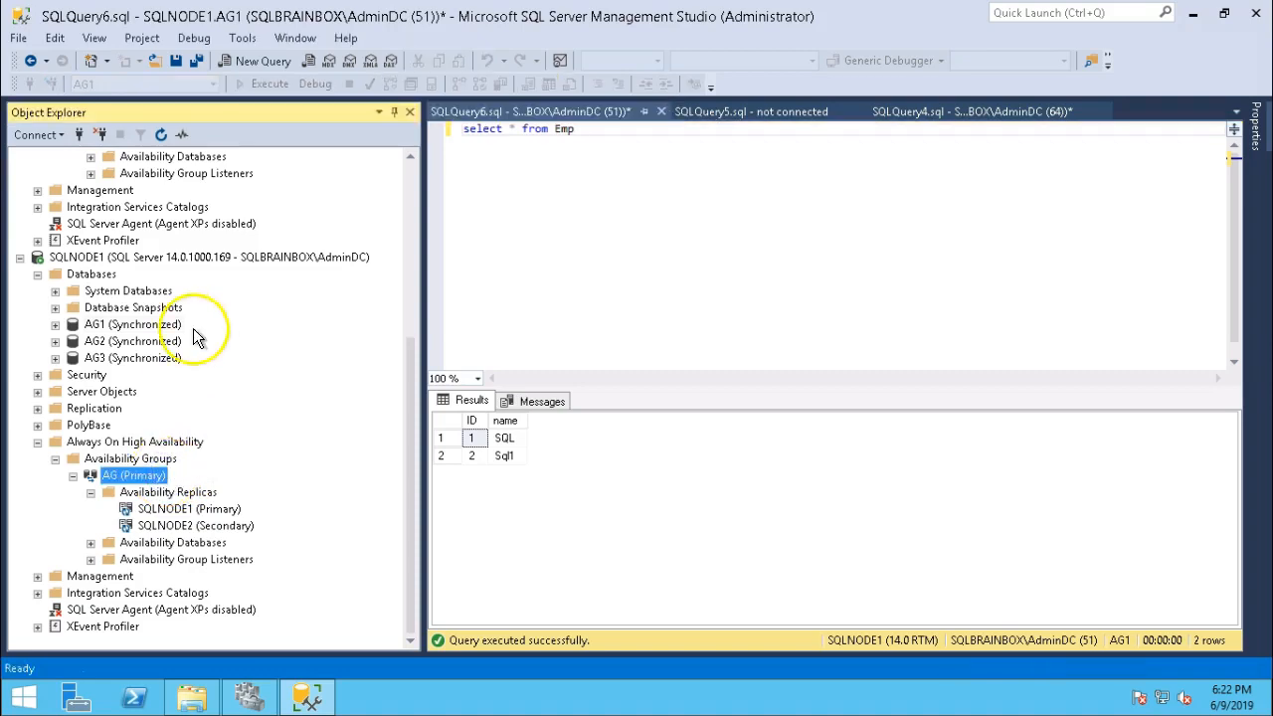
click(162, 134)
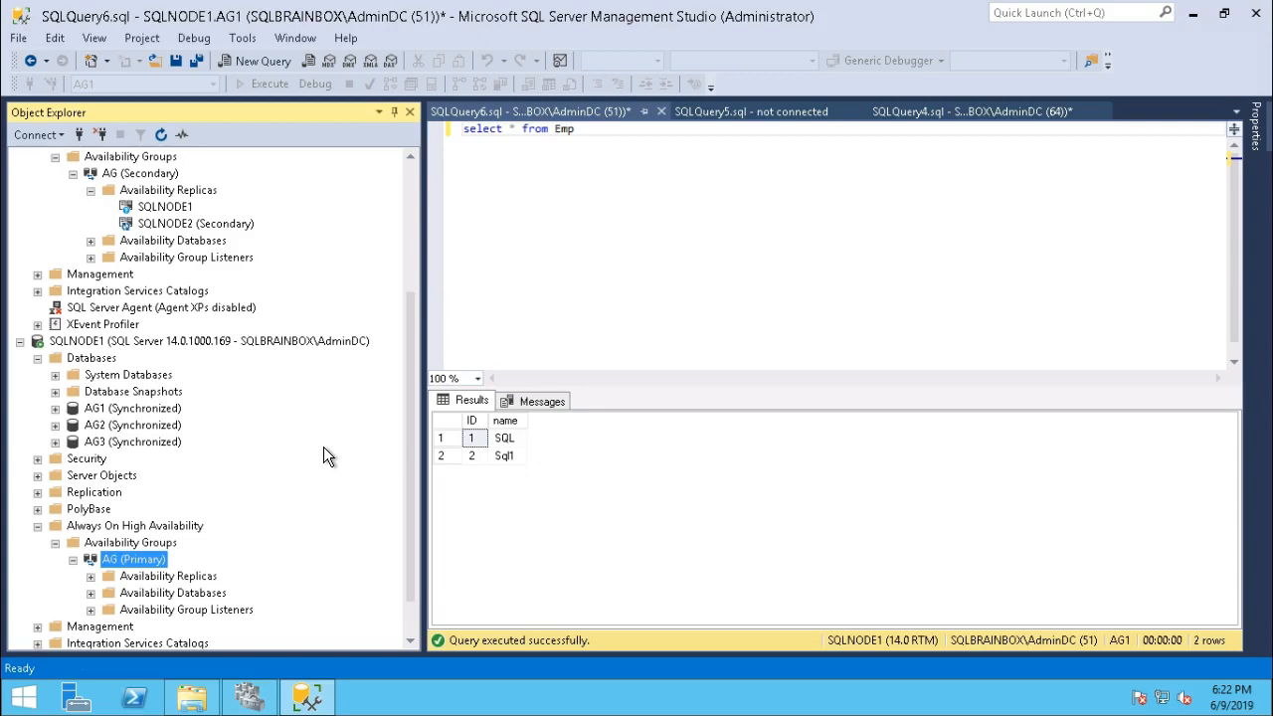
double_click(133, 574)
scroll(390, 466, down, 2)
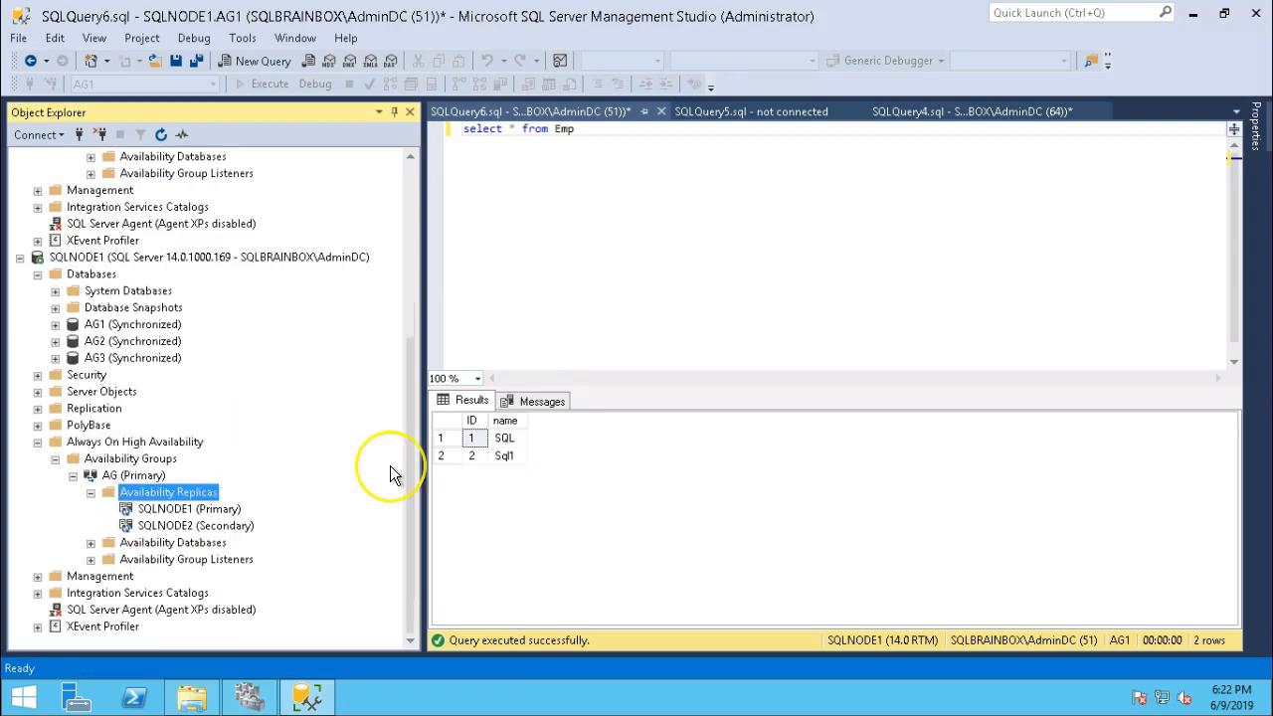
right_click(150, 460)
click(202, 520)
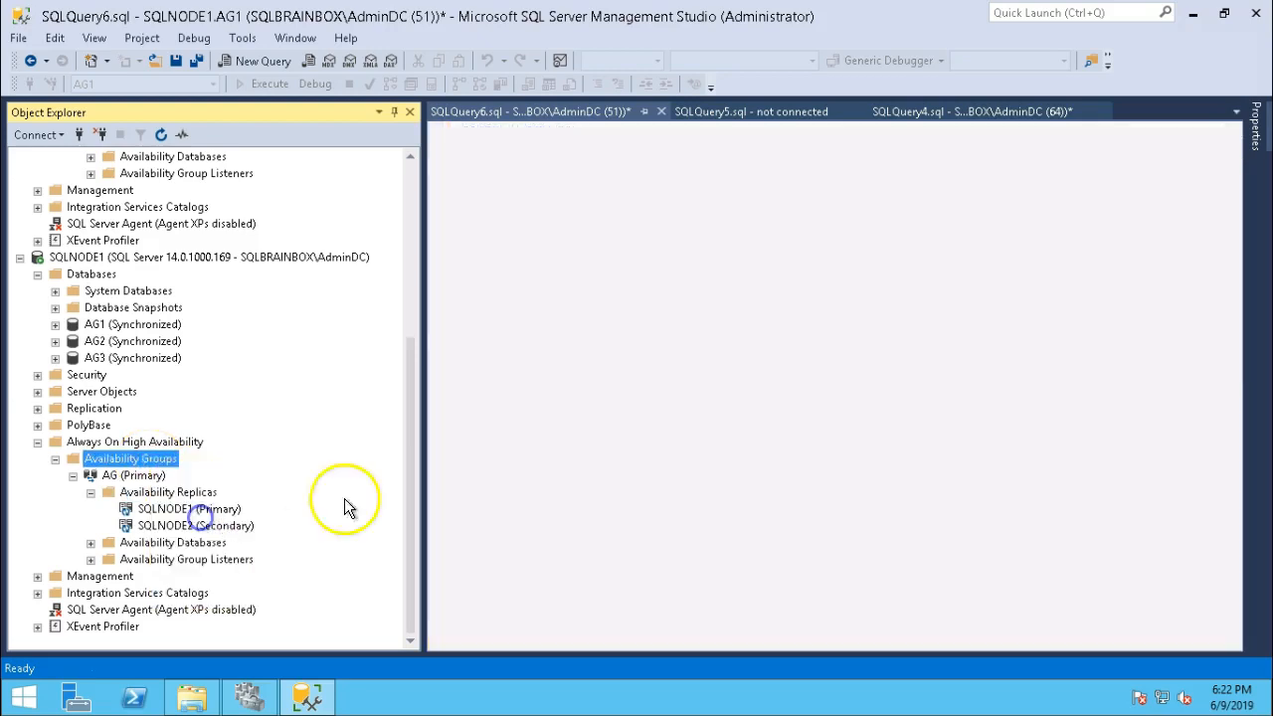
Open AG's detailed dashboard and widen the Failover Readiness and Name columns to read replica status.
click(465, 224)
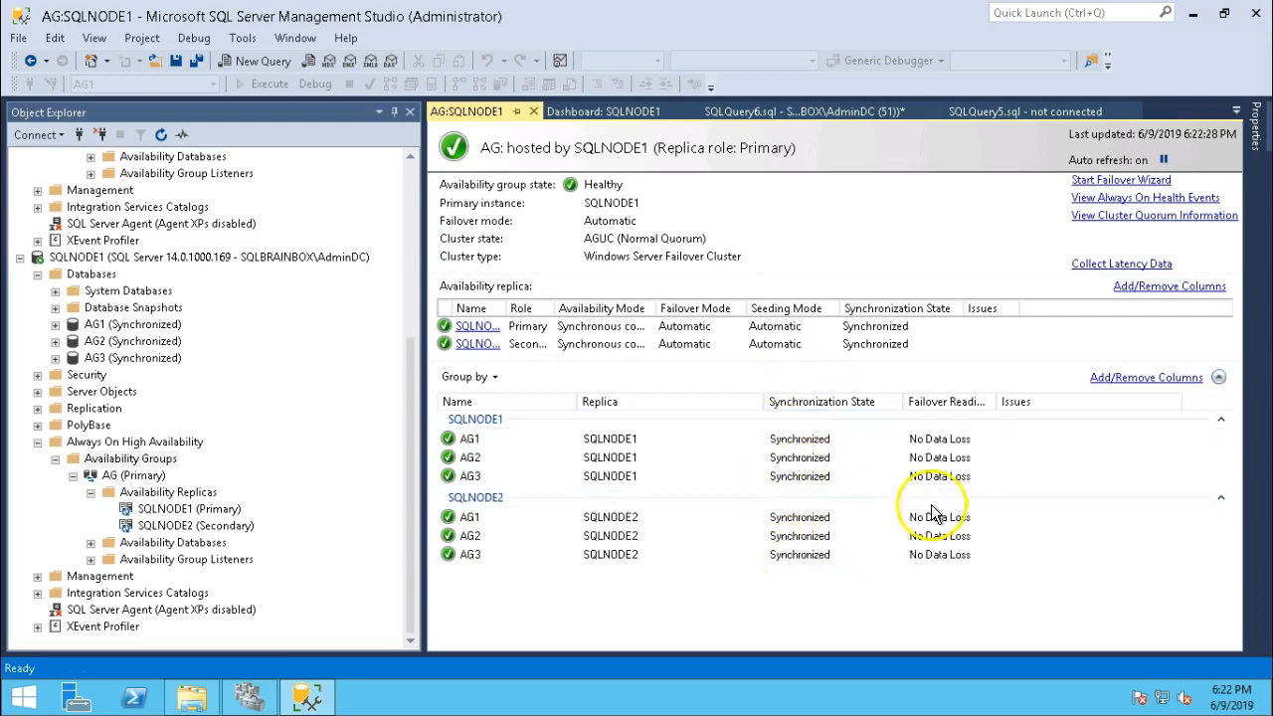
drag(998, 402, 1063, 403)
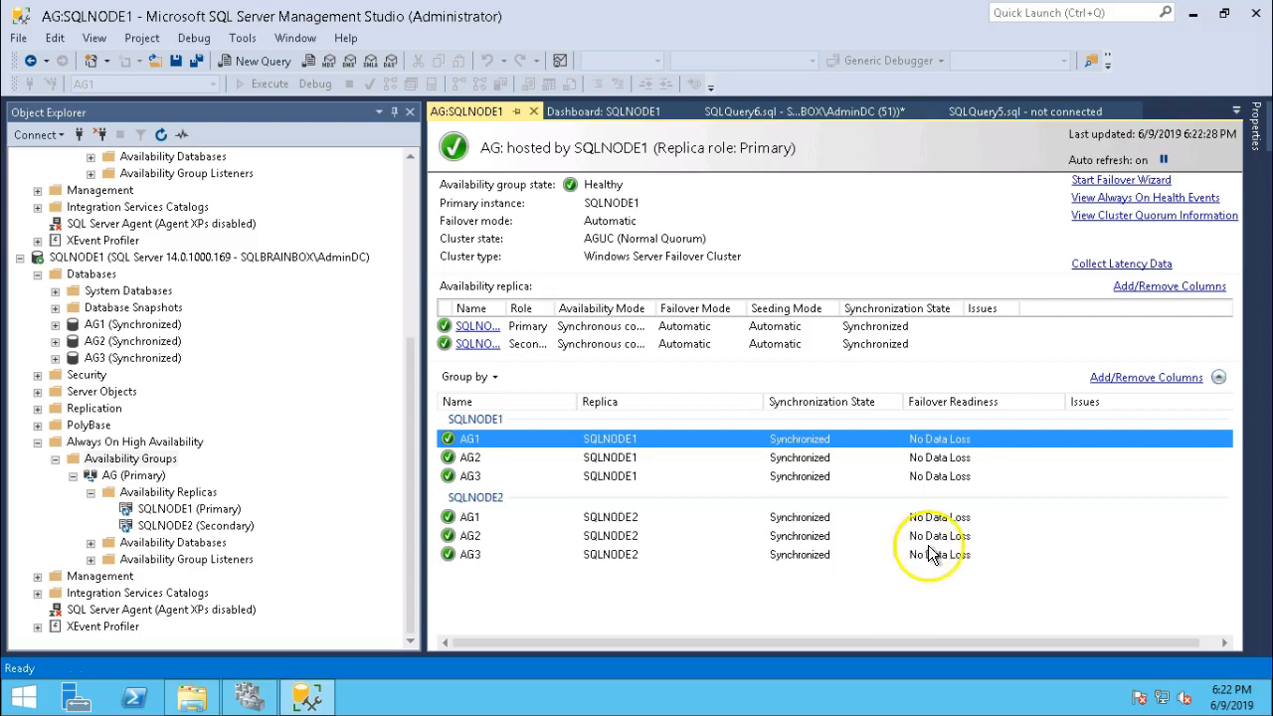
drag(506, 309, 728, 309)
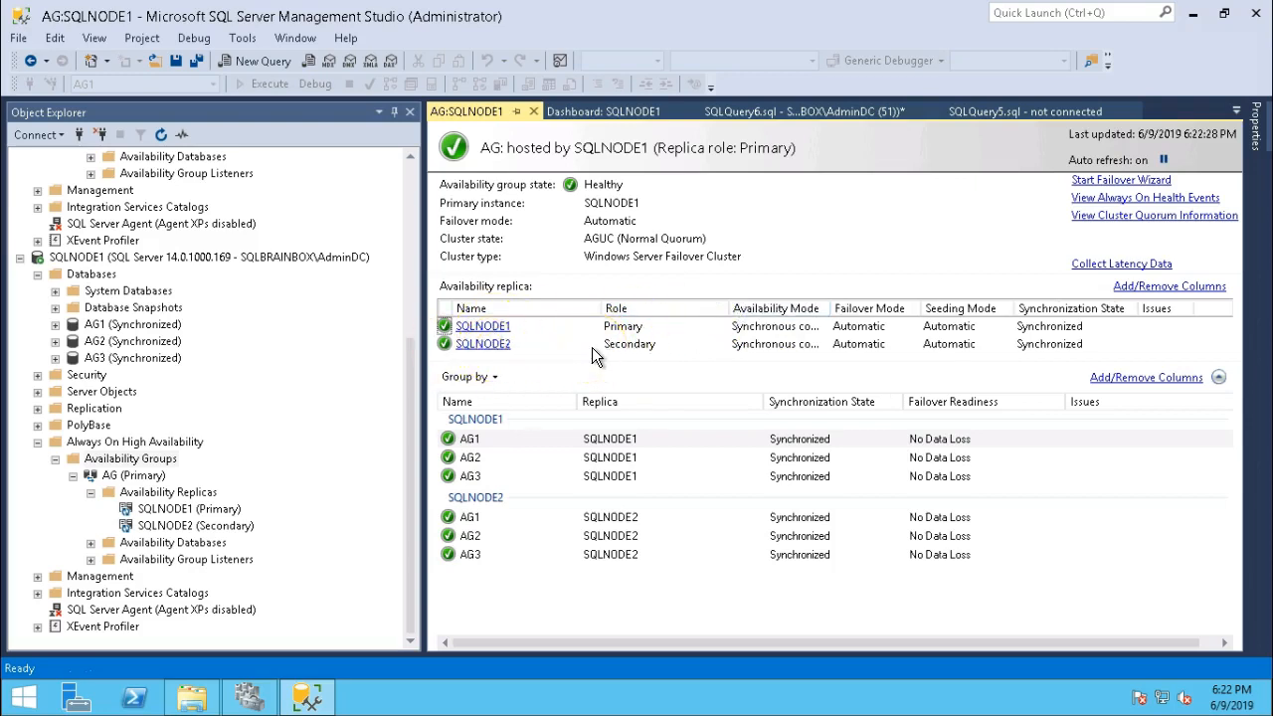
Collapse the SQLNODE2 and SQLNODE1 server trees, then return to Failover Cluster Manager.
click(416, 316)
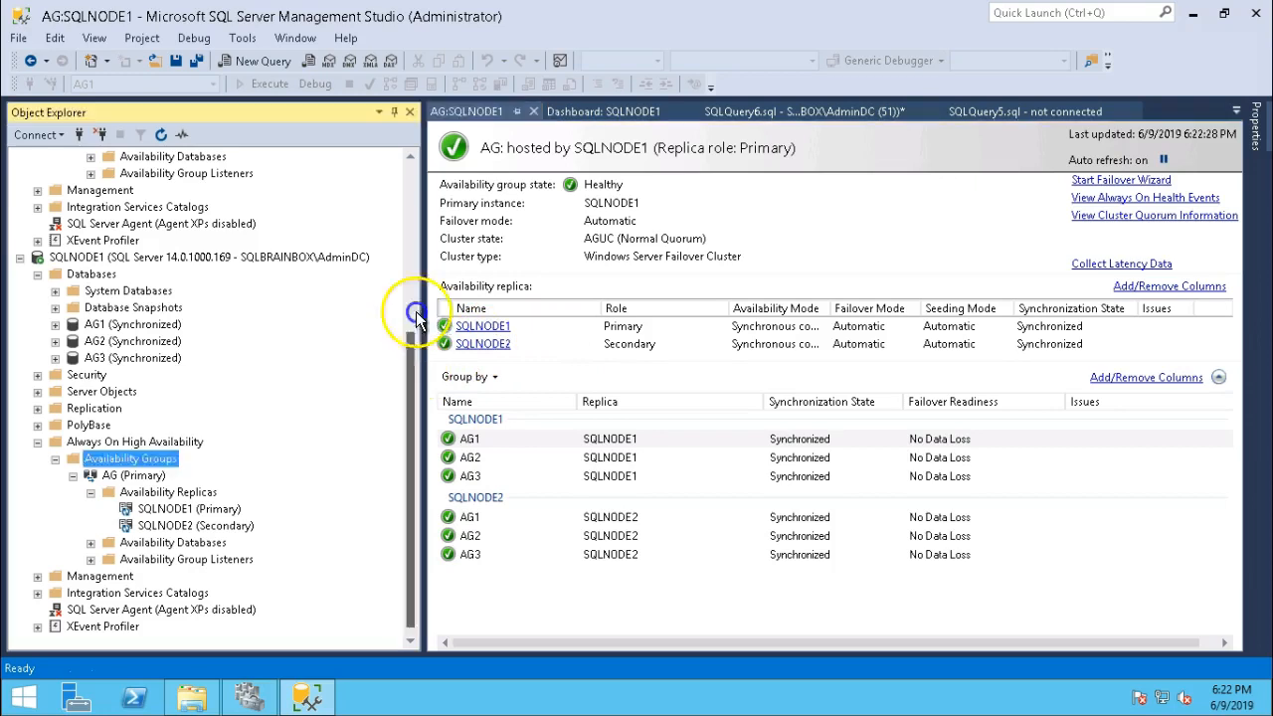
scroll(416, 316, up, 5)
click(38, 173)
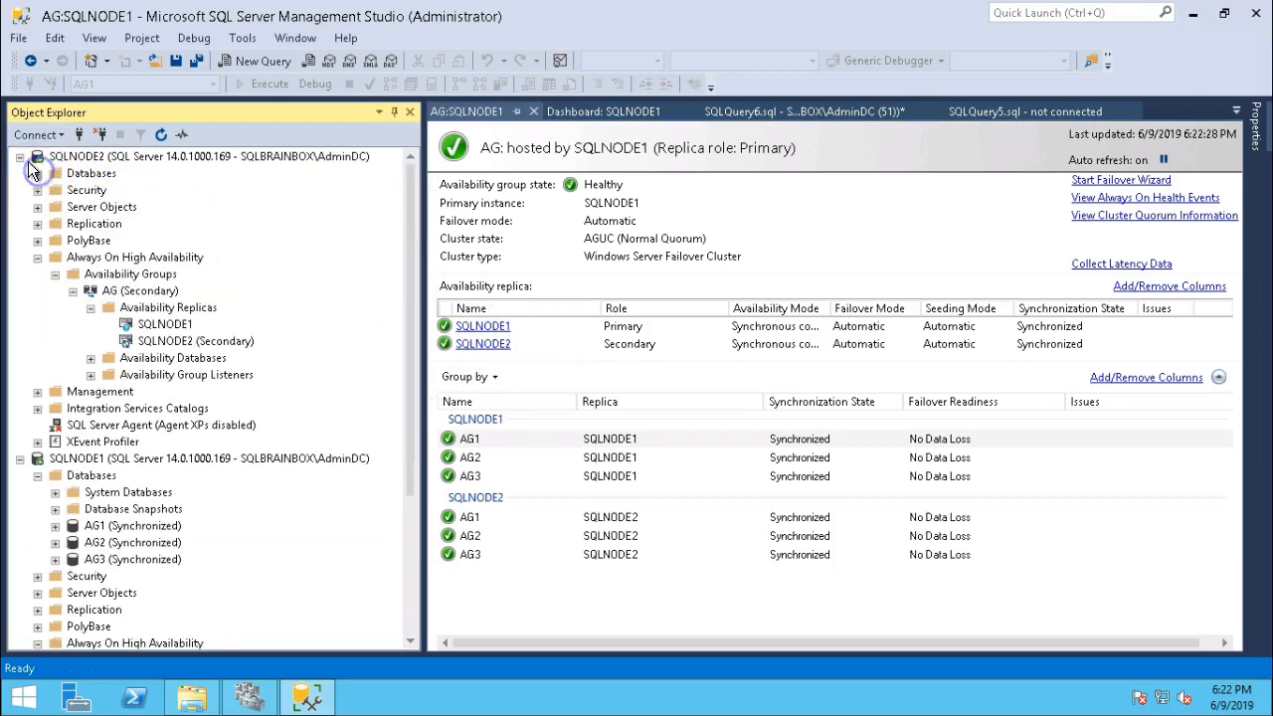
click(19, 157)
click(19, 173)
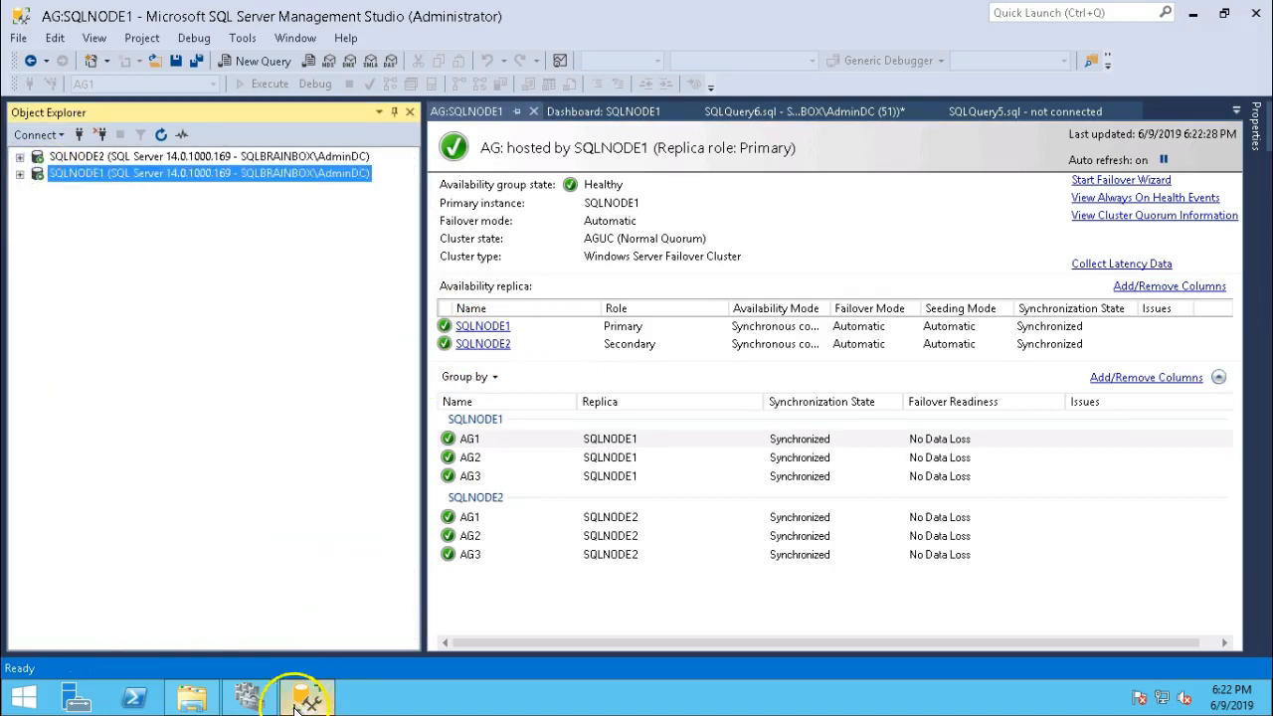
click(296, 704)
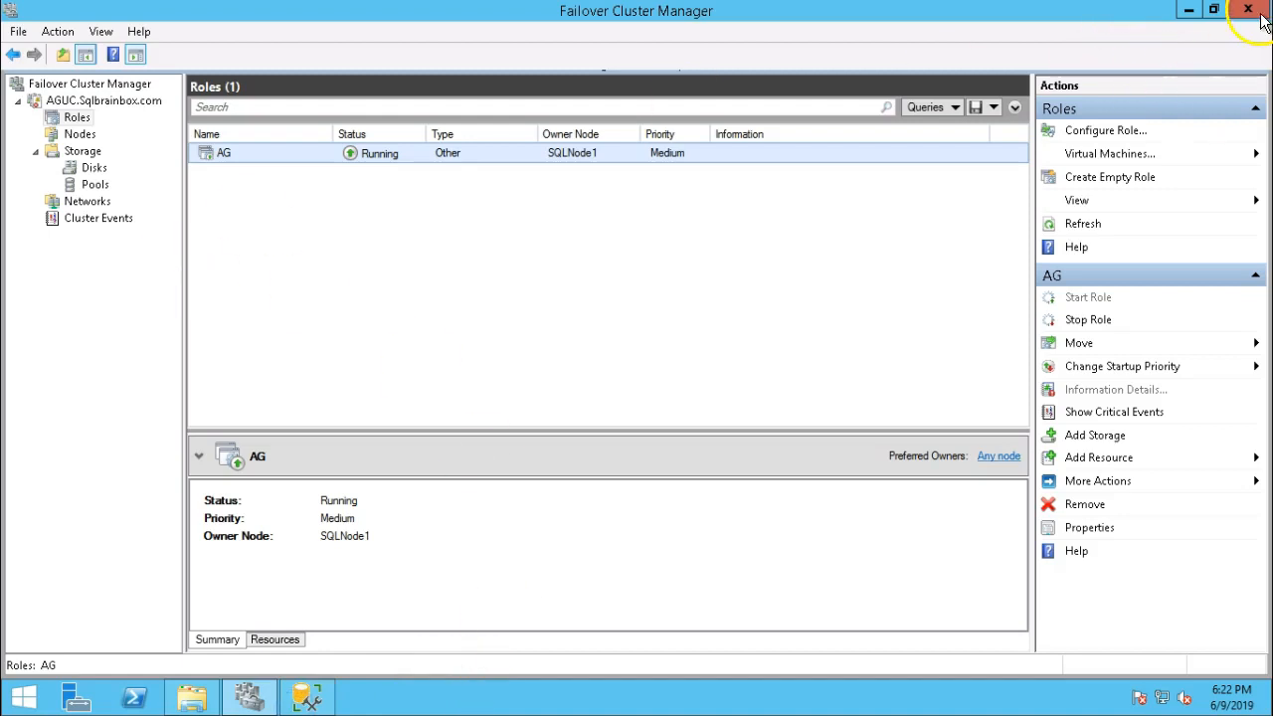